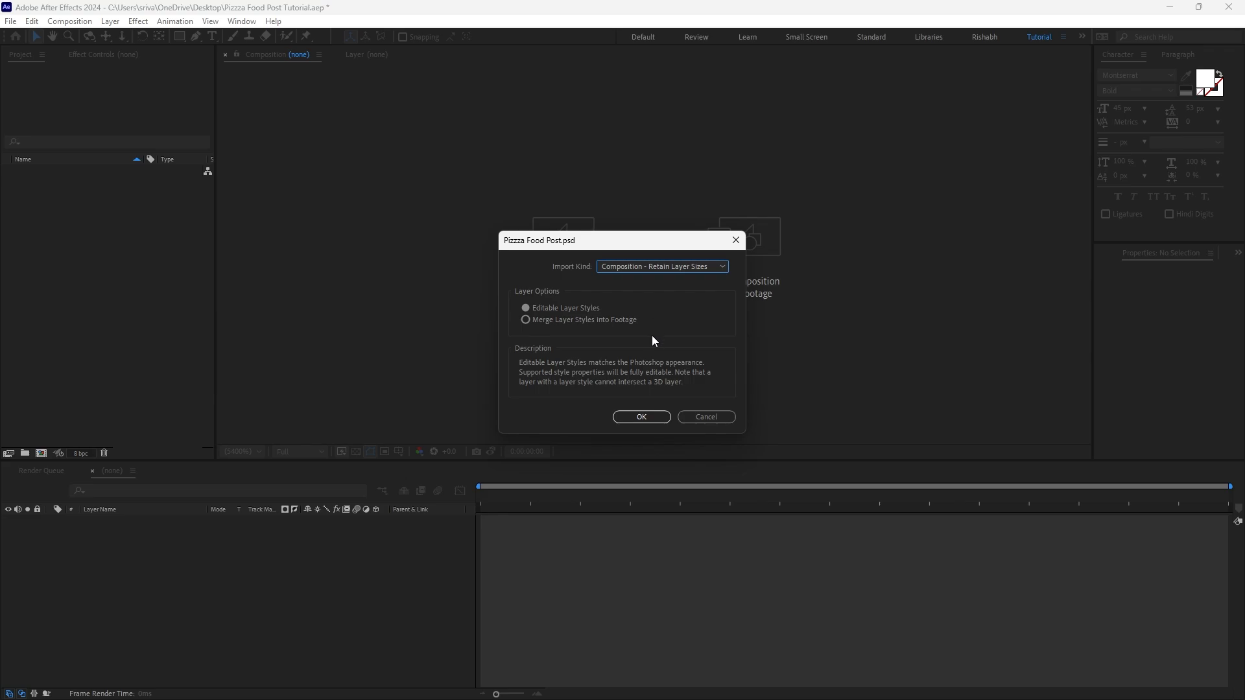
# Import Pizzza Food Post.psd as a composition with retained layer sizes and editable layer styles, and open it to check its settings
pyautogui.click(641, 416)
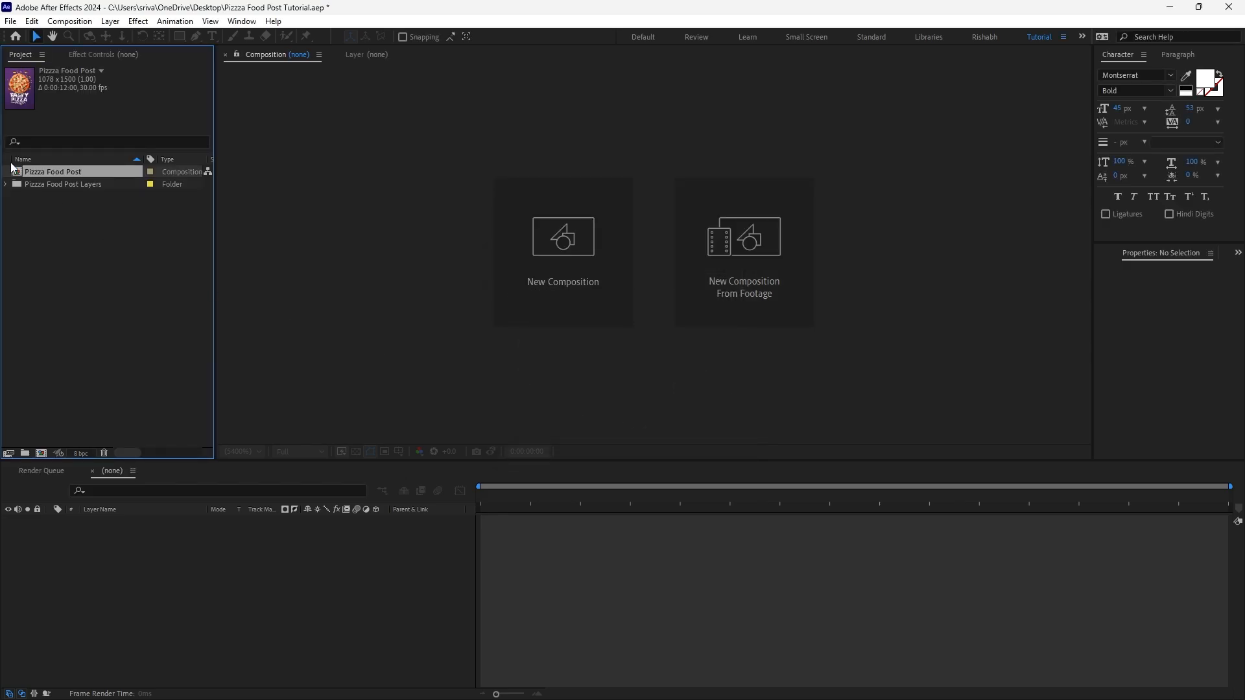
pyautogui.doubleClick(56, 171)
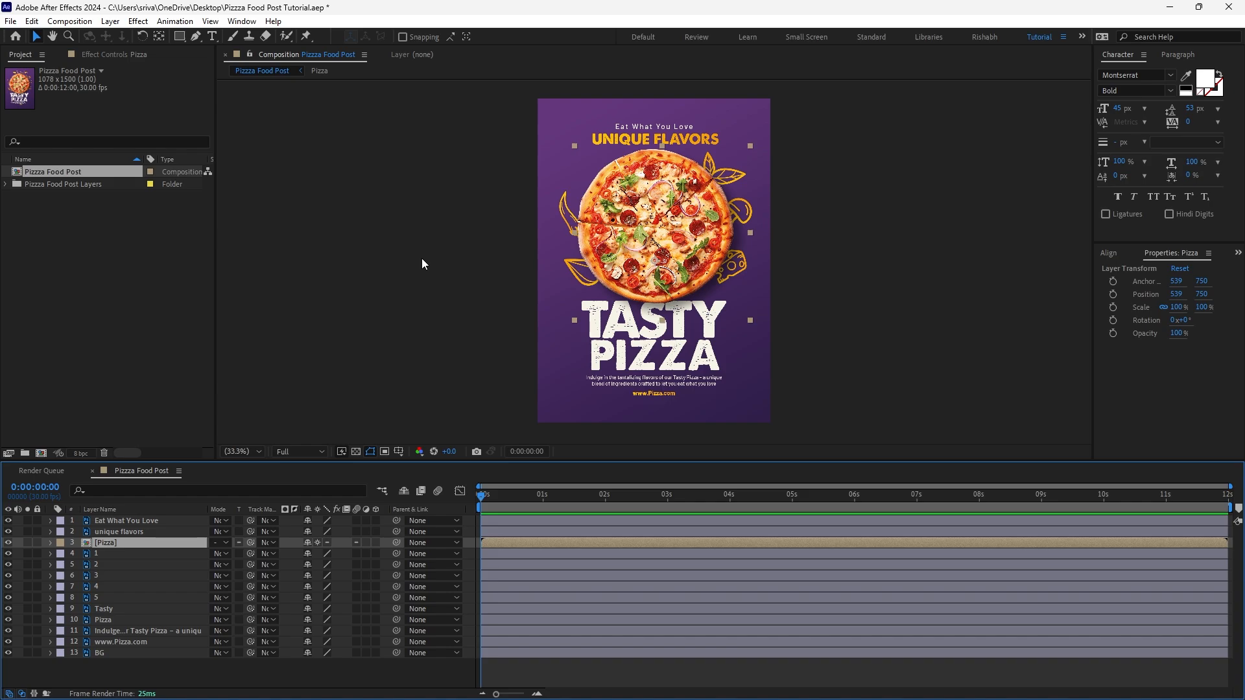
pyautogui.hotkey('ctrl', 'k')
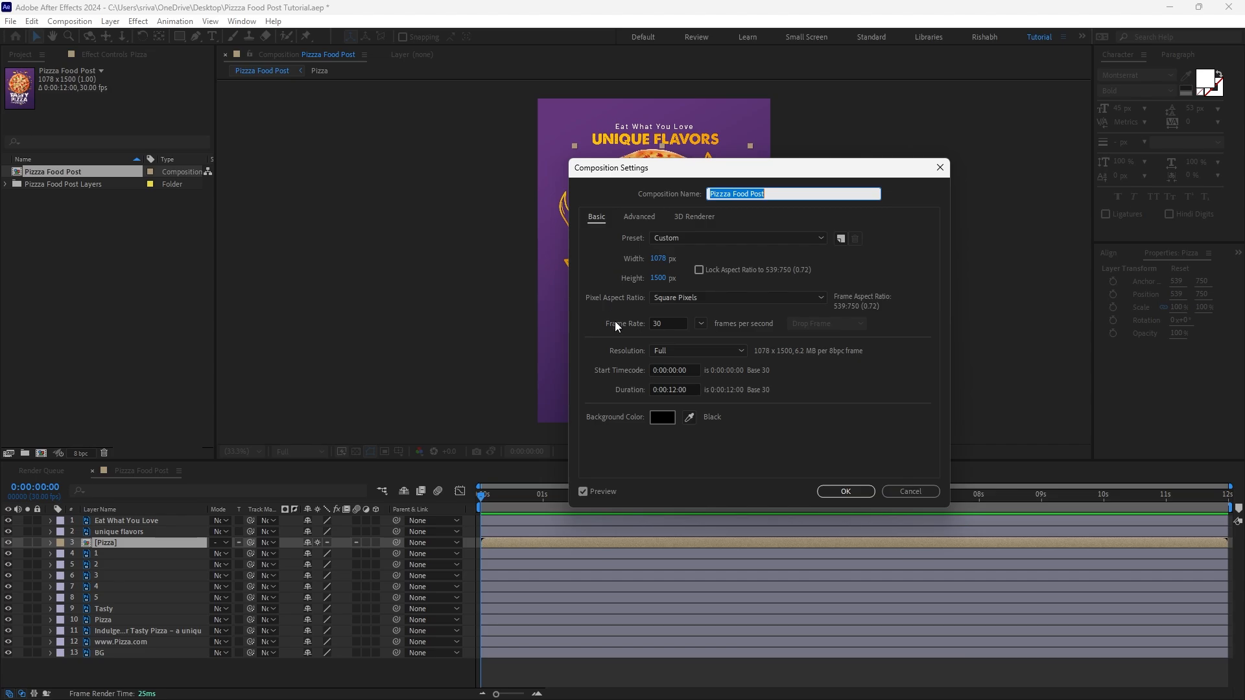
pyautogui.click(830, 495)
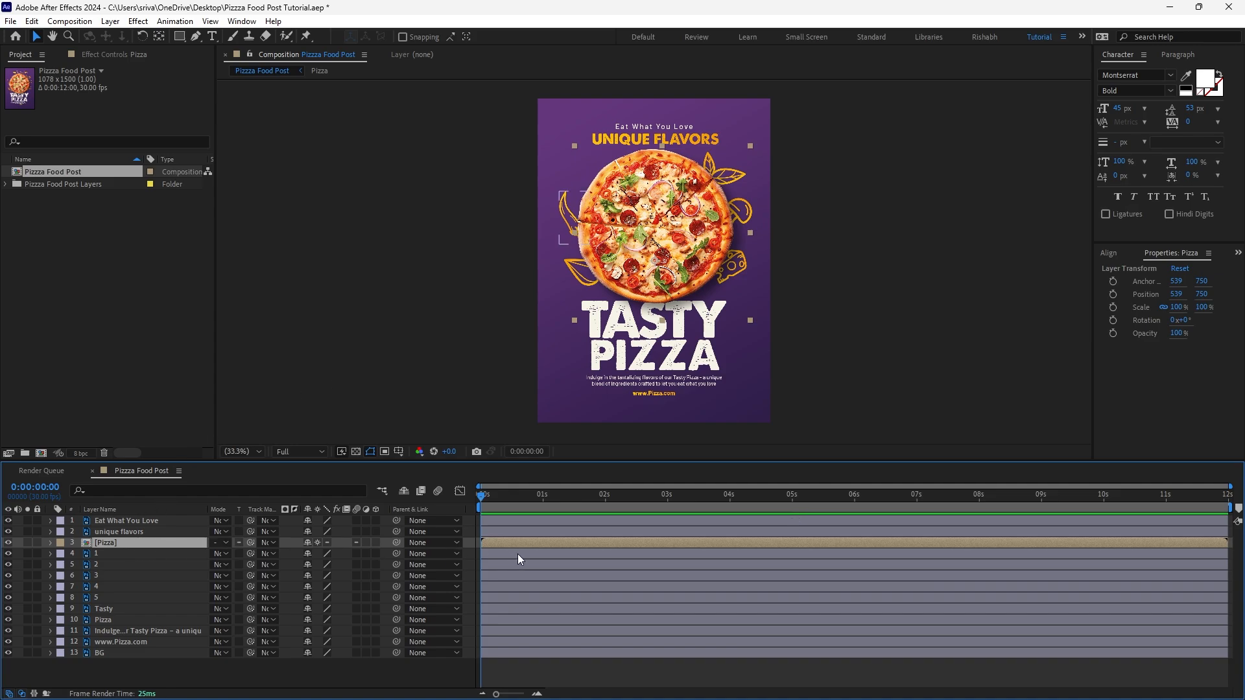
# Add position and rotation keyframes to the Pizza layer at frame 20
pyautogui.scroll(5, 581, 653)
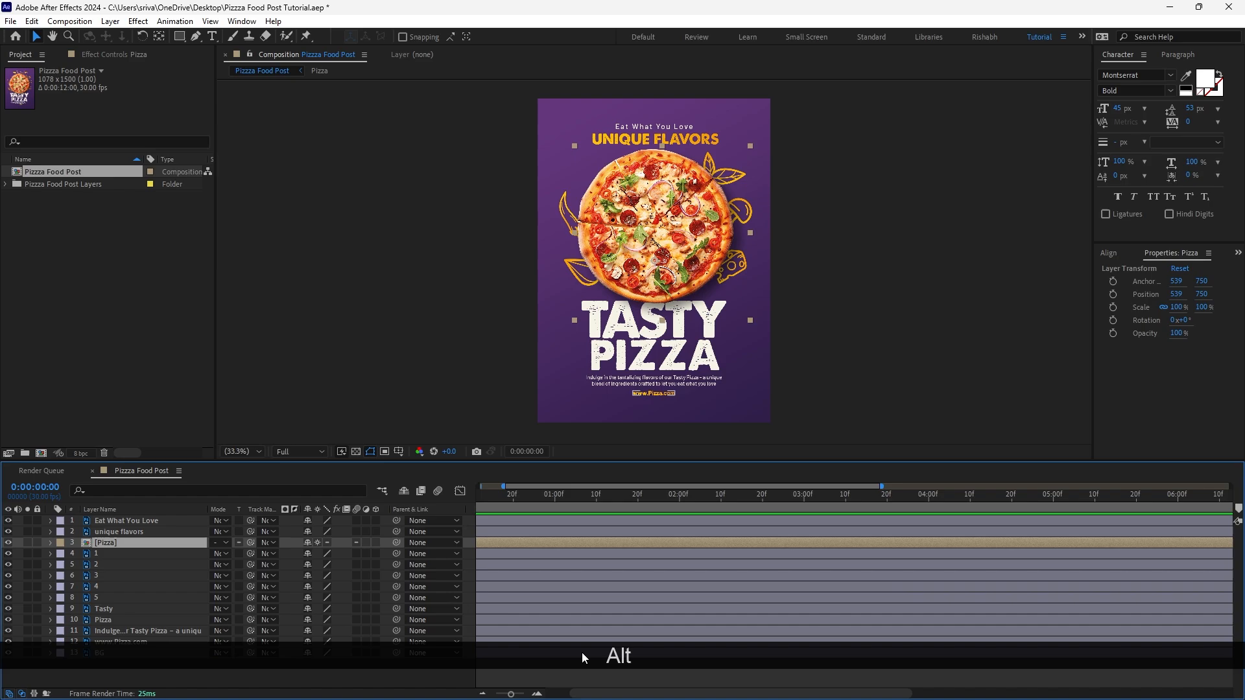
pyautogui.click(562, 495)
pyautogui.press('p')
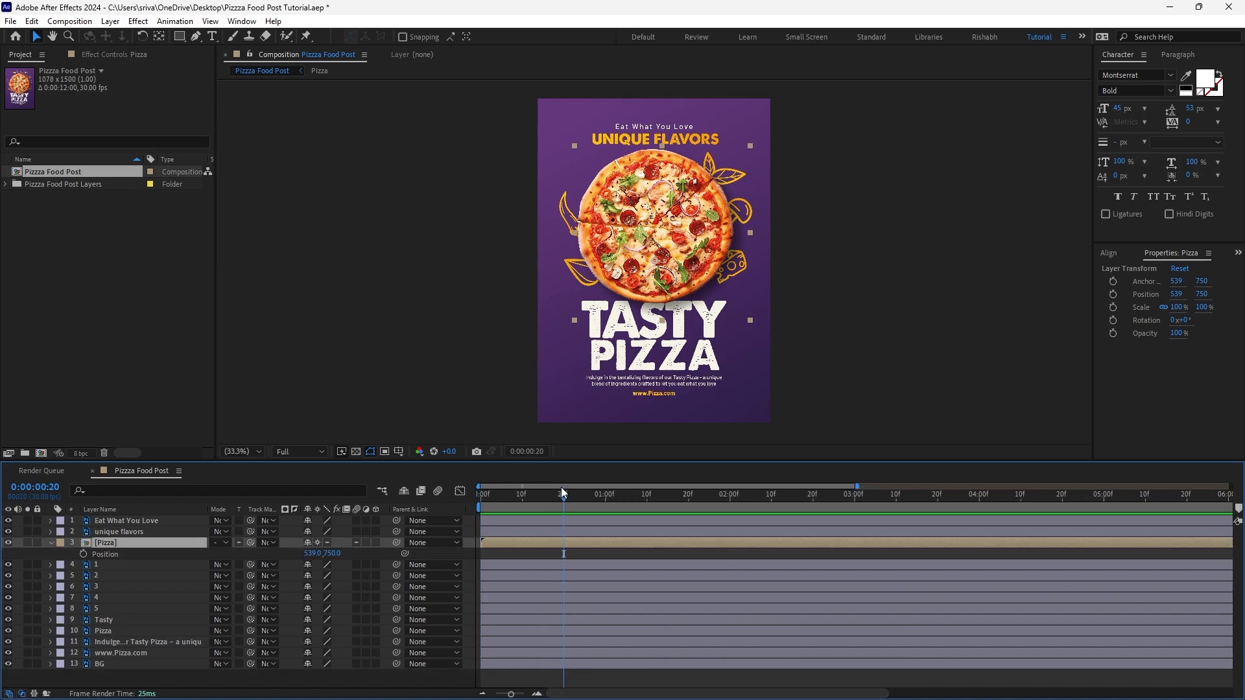
pyautogui.hotkey('shift', 'r')
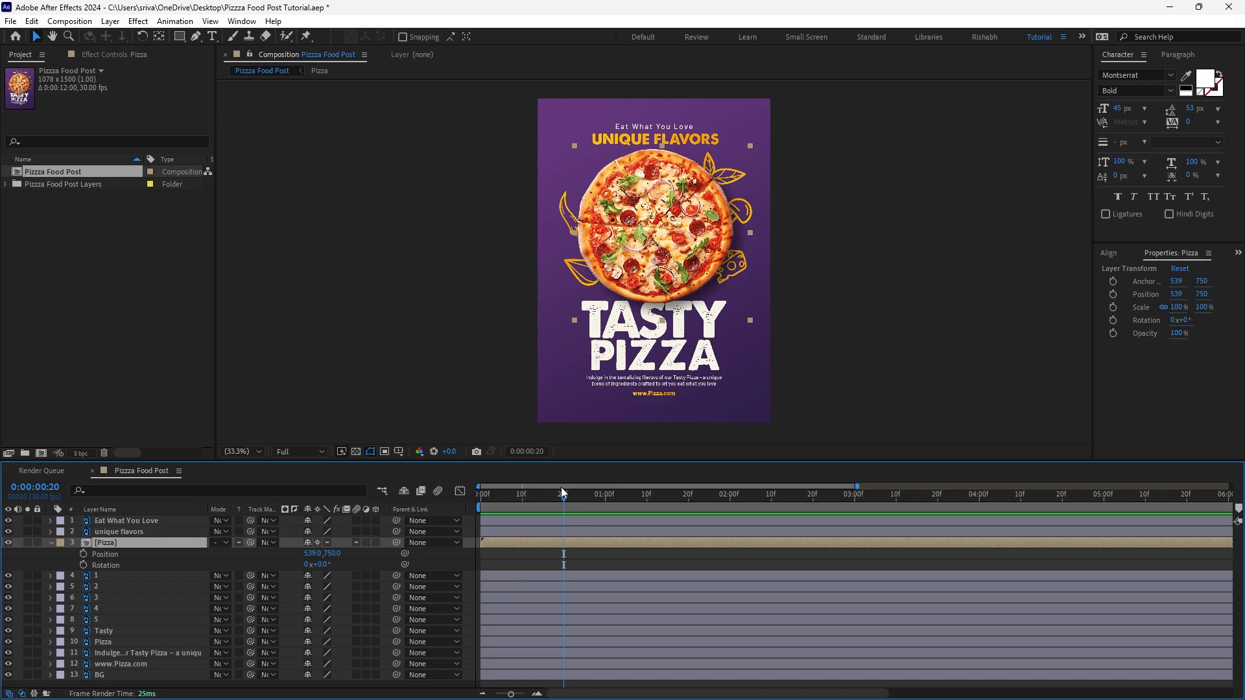
pyautogui.click(85, 554)
pyautogui.click(83, 565)
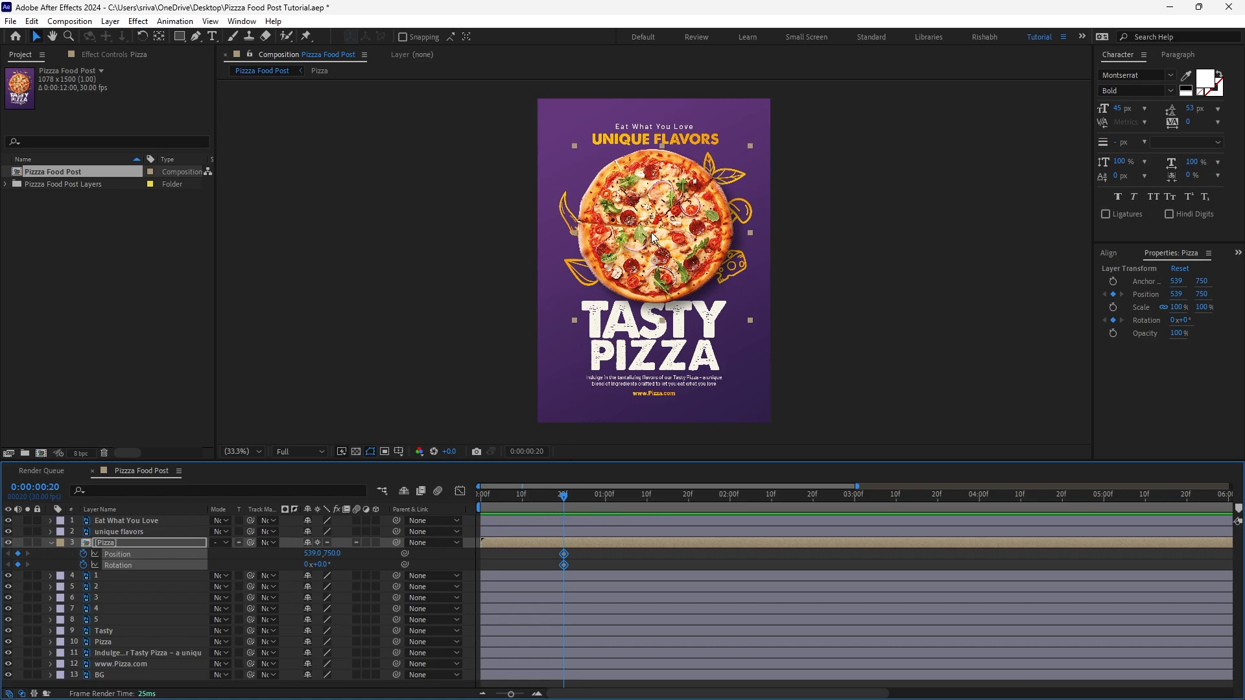
# Move the Pizza layer's anchor point to the pizza's centre, about 537, 594, and test the rotation around it
pyautogui.scroll(3, 653, 238)
pyautogui.press('space')
pyautogui.moveTo(652, 239); pyautogui.dragTo(630, 353)
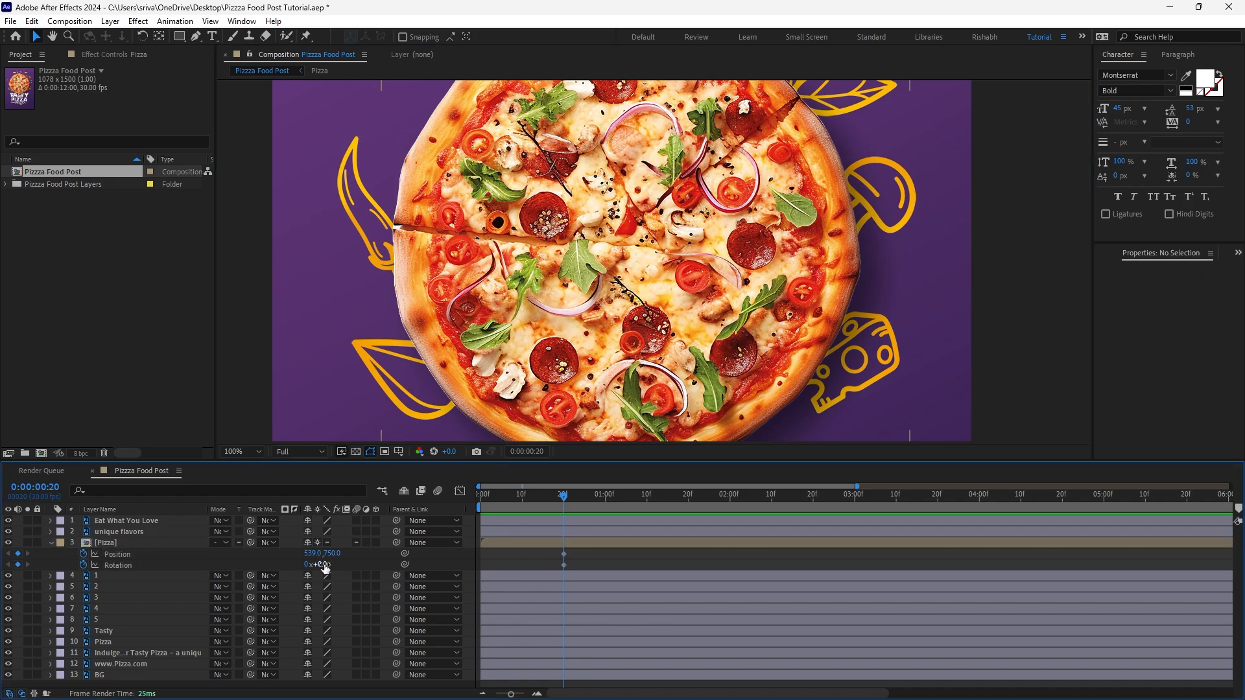
pyautogui.moveTo(317, 565); pyautogui.dragTo(357, 558)
pyautogui.hotkey('ctrl', 'z')
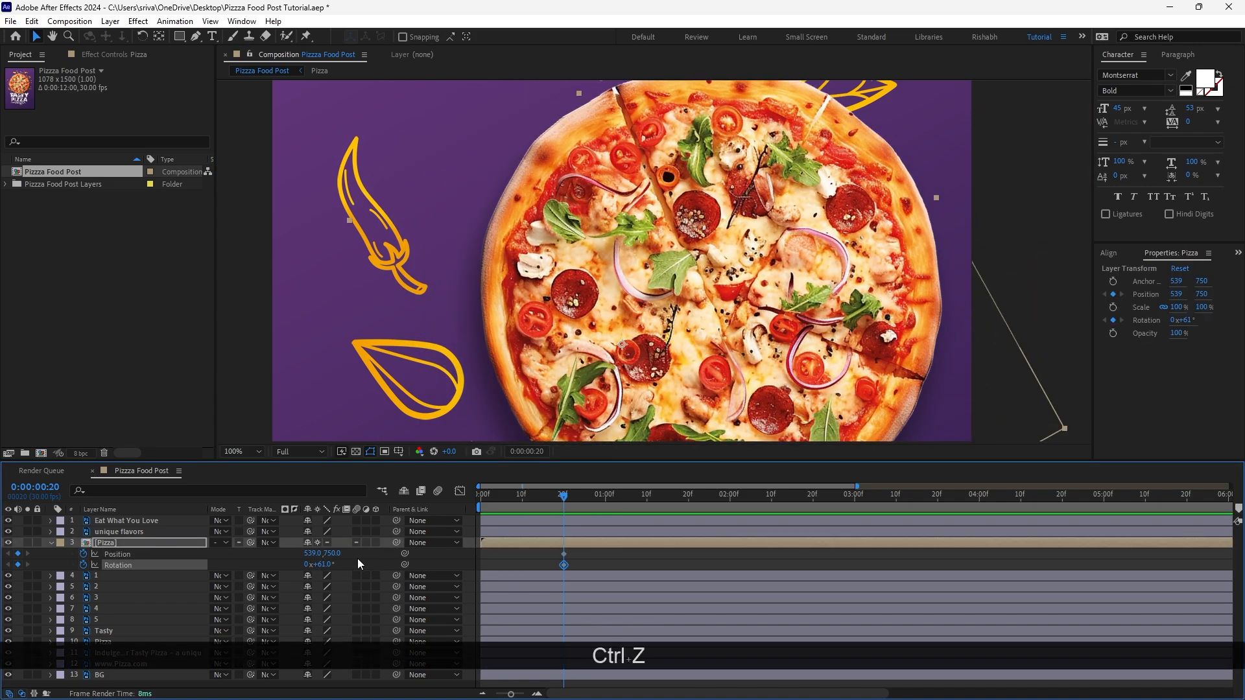
pyautogui.click(146, 544)
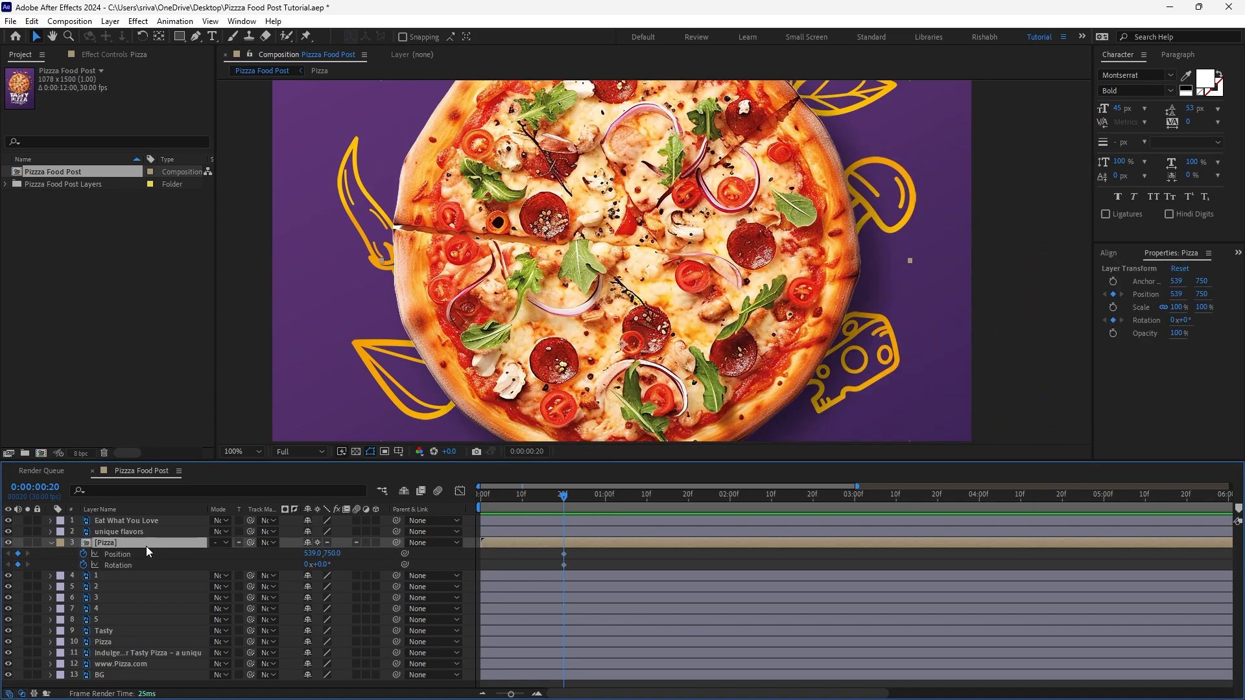
pyautogui.click(159, 35)
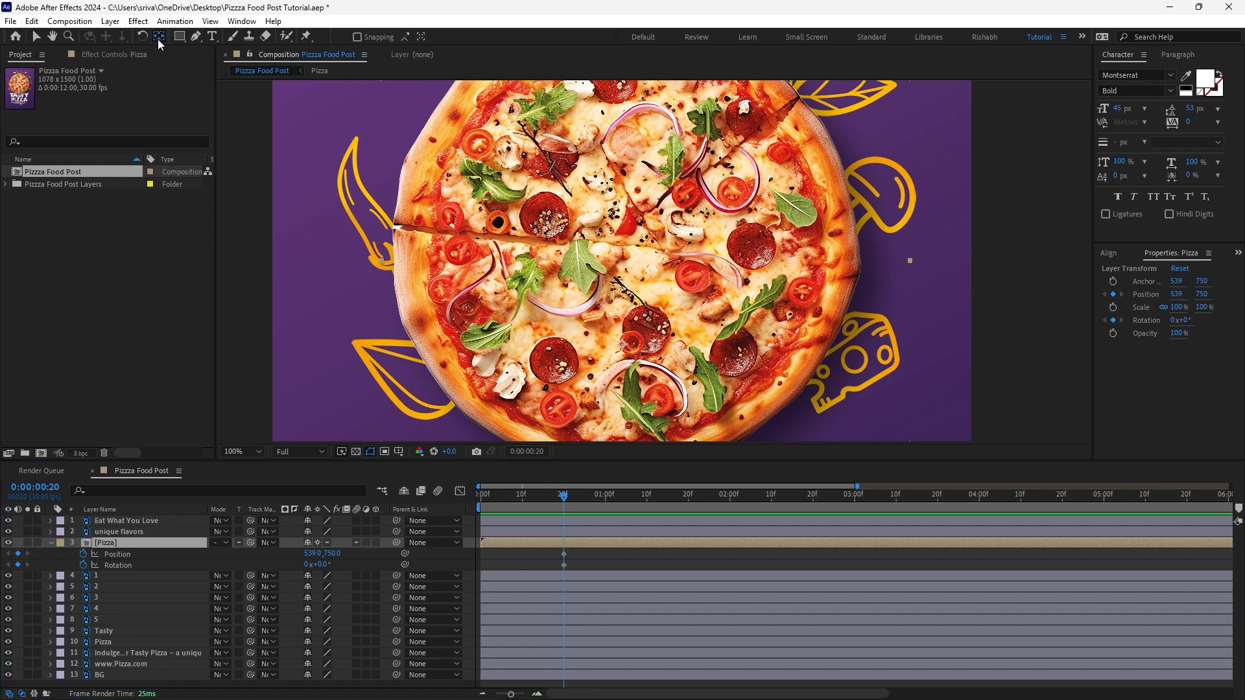
pyautogui.moveTo(622, 356); pyautogui.dragTo(621, 252)
pyautogui.press(',')
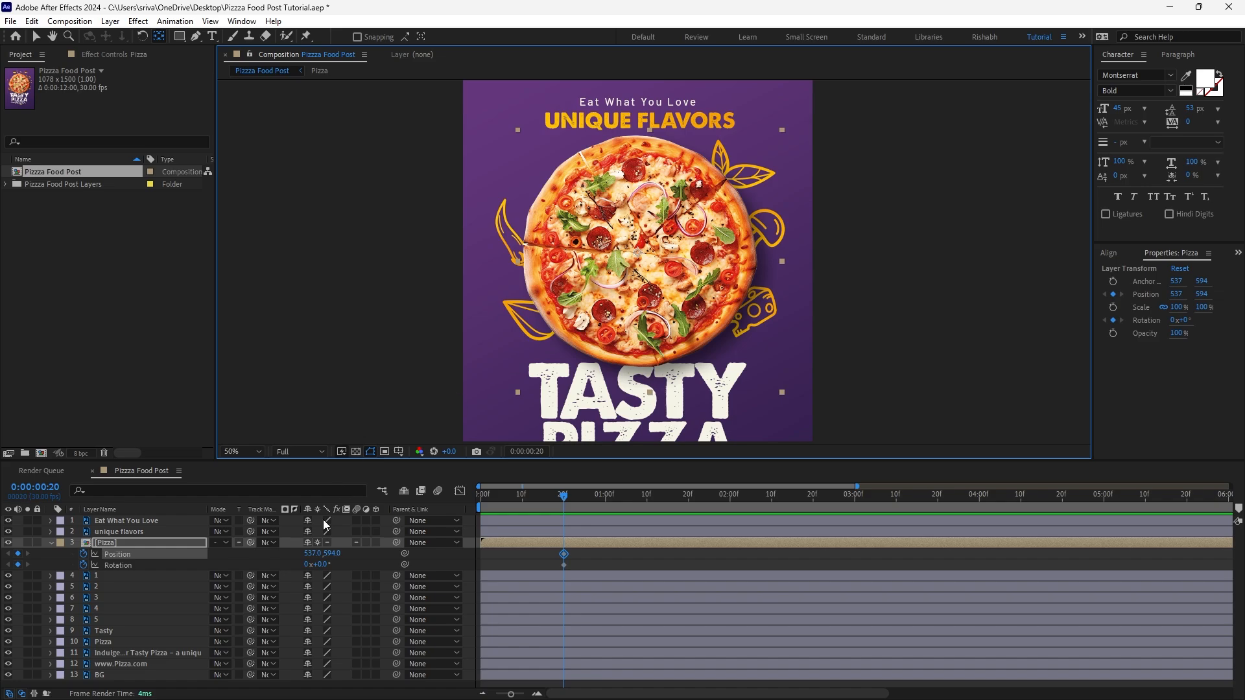
pyautogui.moveTo(324, 565); pyautogui.dragTo(463, 561)
pyautogui.hotkey('ctrl', 'z')
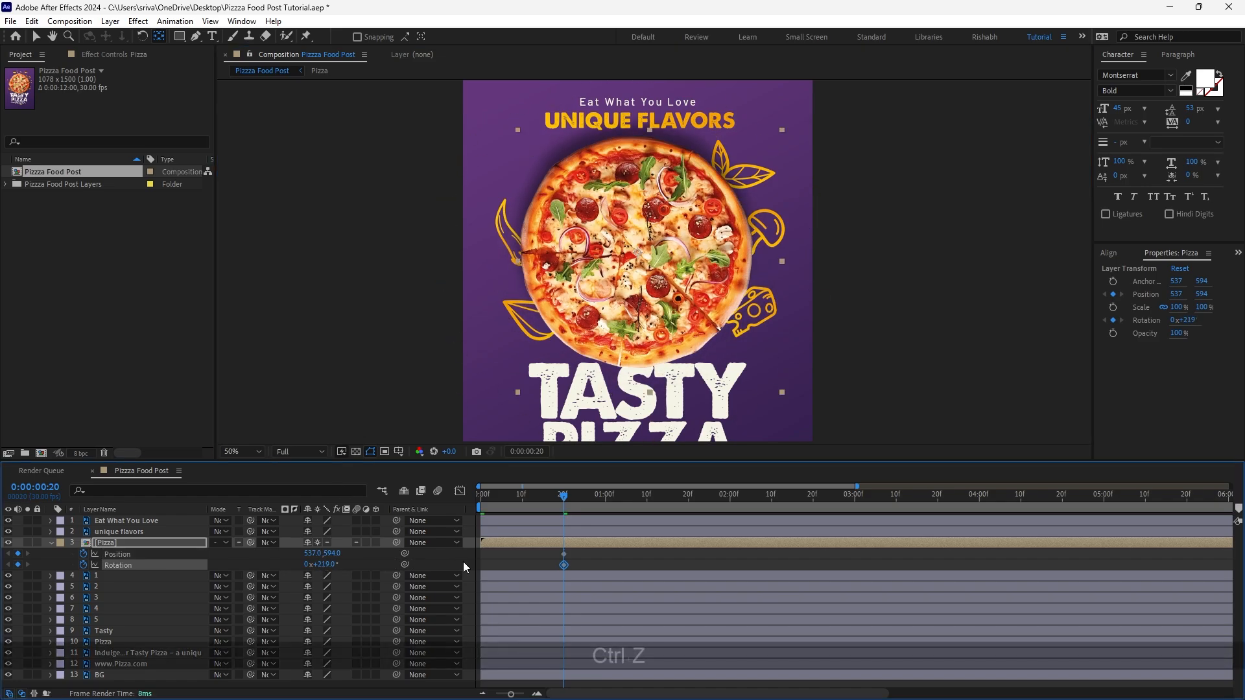
# At frame 0, set the Pizza layer's rotation to 180° and move it horizontally off the canvas's right side to about 1555, 594
pyautogui.moveTo(529, 496); pyautogui.dragTo(367, 511)
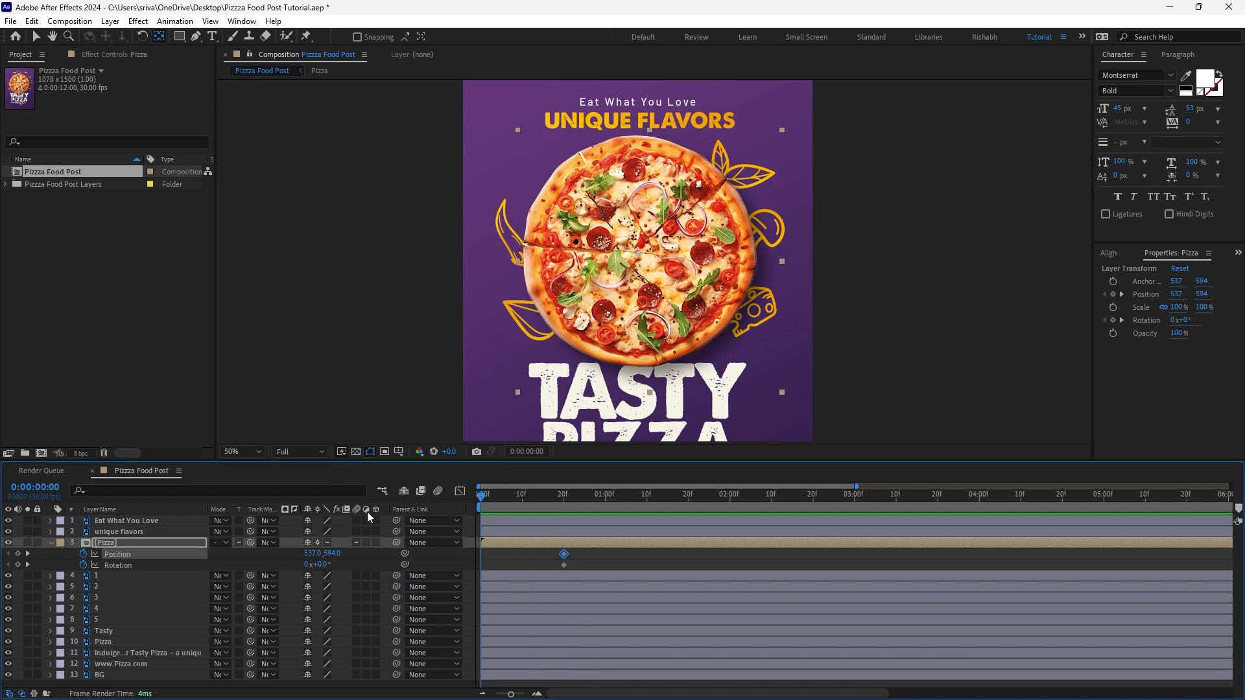
pyautogui.click(507, 563)
pyautogui.click(148, 543)
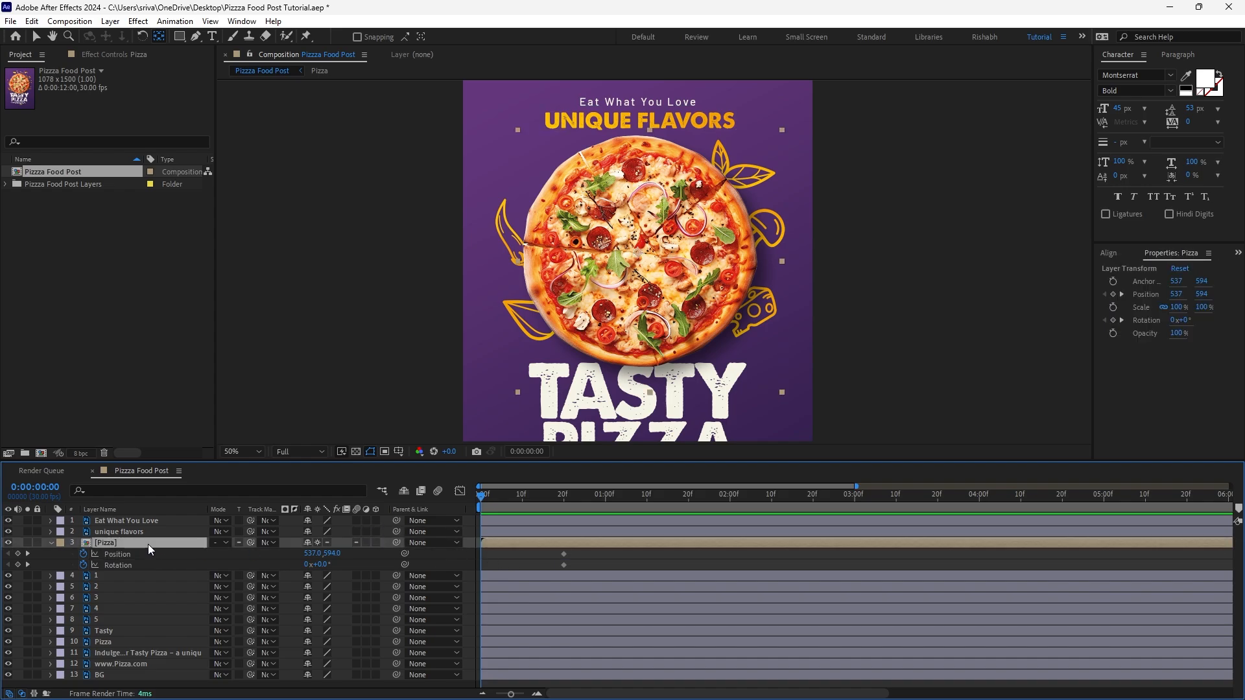
pyautogui.moveTo(324, 565); pyautogui.dragTo(366, 563)
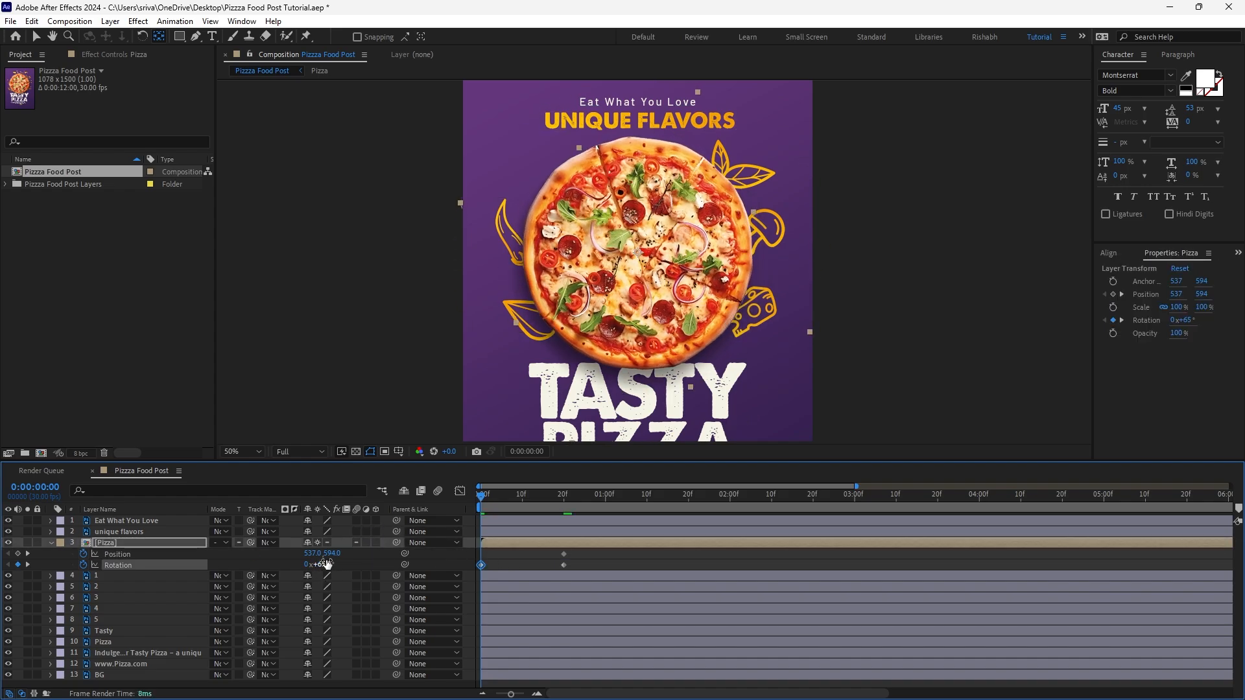
pyautogui.click(324, 564)
pyautogui.write('180')
pyautogui.click(591, 303)
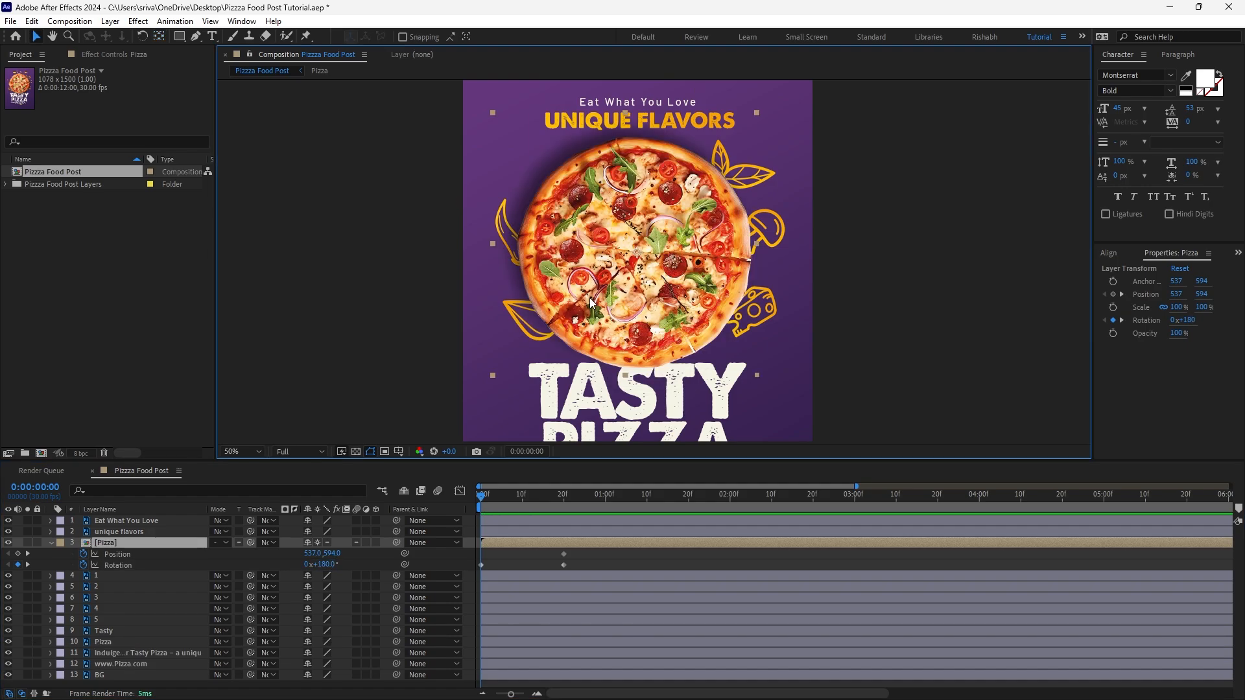
pyautogui.moveTo(591, 302); pyautogui.dragTo(923, 296)
# Apply Easy Ease to the Pizza layer's frame 20 keyframes and lengthen their incoming influence in the graph editor
pyautogui.click(585, 556)
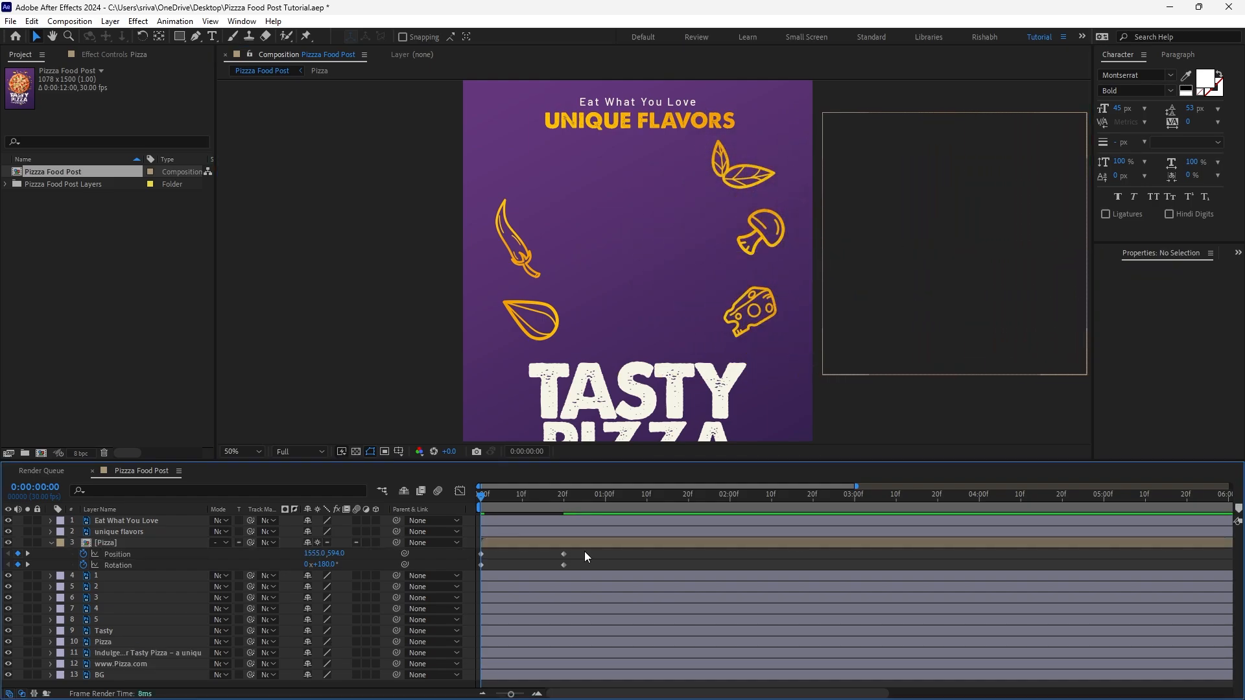
pyautogui.moveTo(585, 551); pyautogui.dragTo(535, 584)
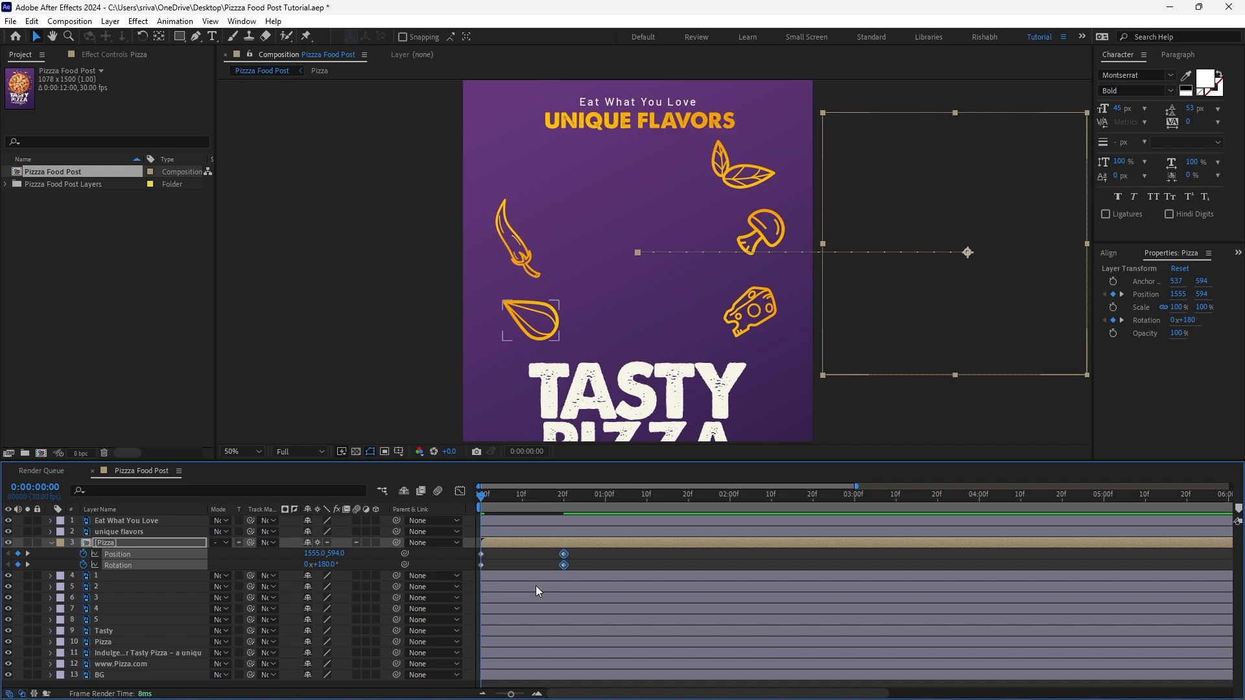
pyautogui.press('F9')
pyautogui.click(460, 494)
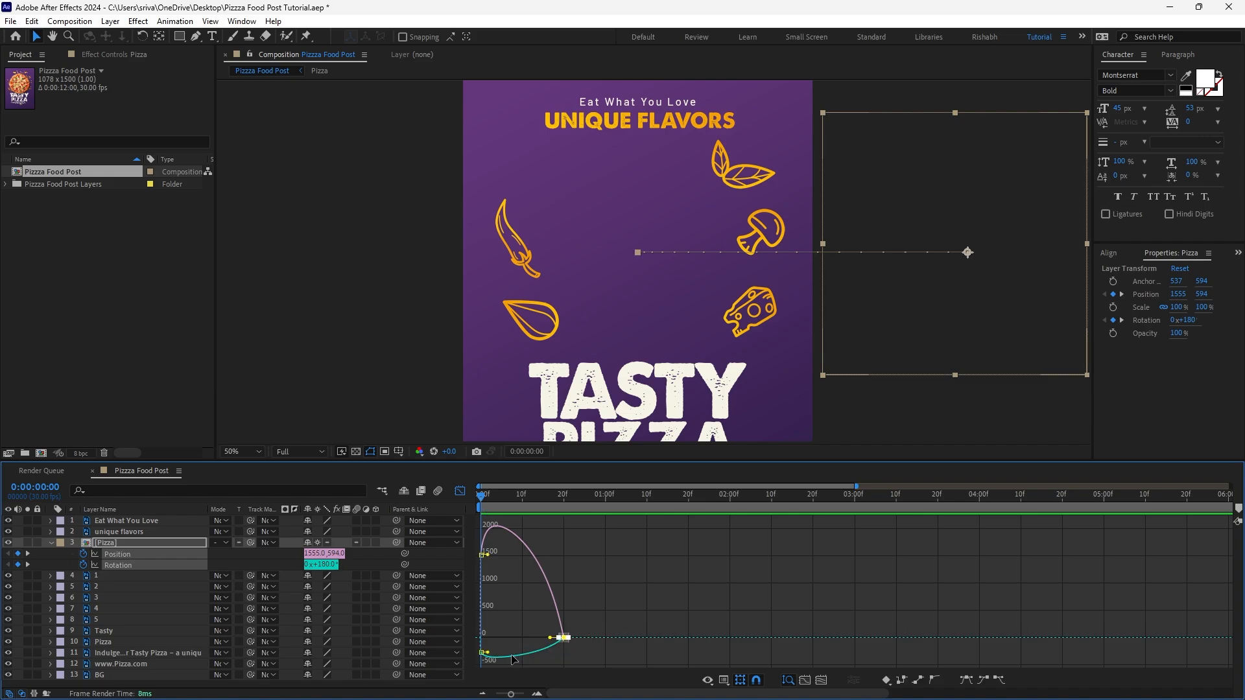
pyautogui.moveTo(553, 638); pyautogui.dragTo(530, 638)
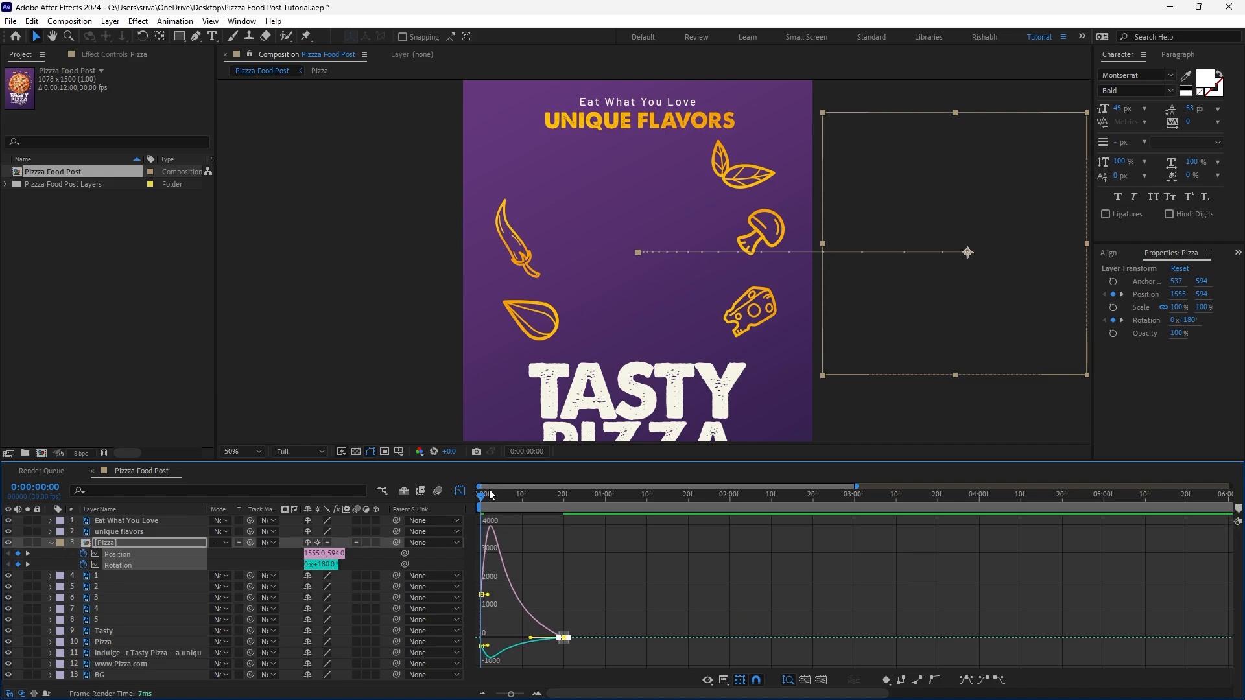
# Preview the pizza's roll-in animation and close the graph editor
pyautogui.press('space')
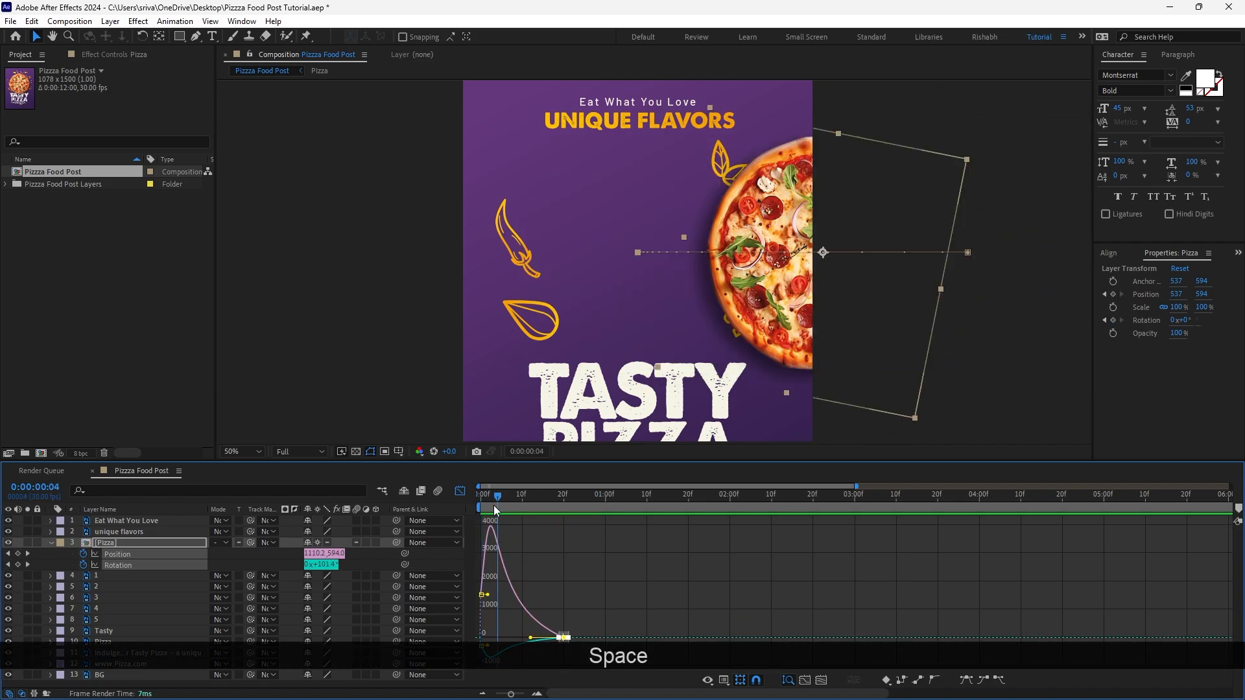
pyautogui.press('space')
pyautogui.press('space')
pyautogui.click(457, 492)
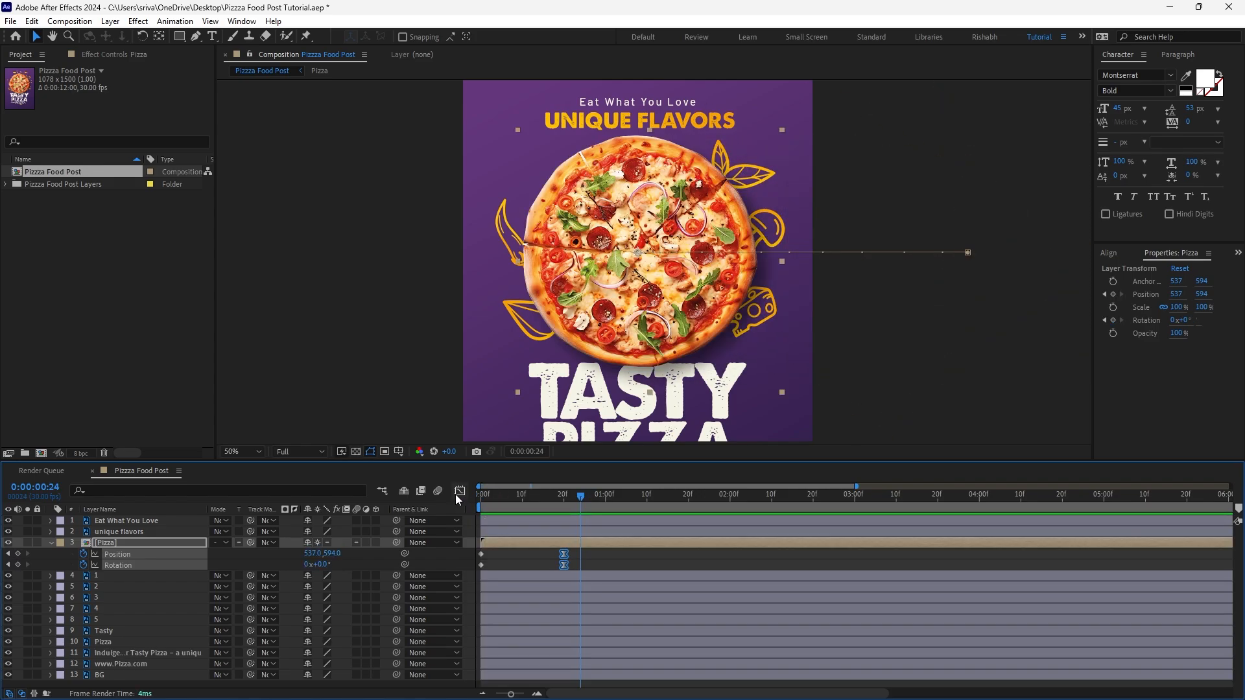
# Hide the Pizza layer to expose the ingredient illustrations behind it
pyautogui.moveTo(520, 344); pyautogui.dragTo(509, 328)
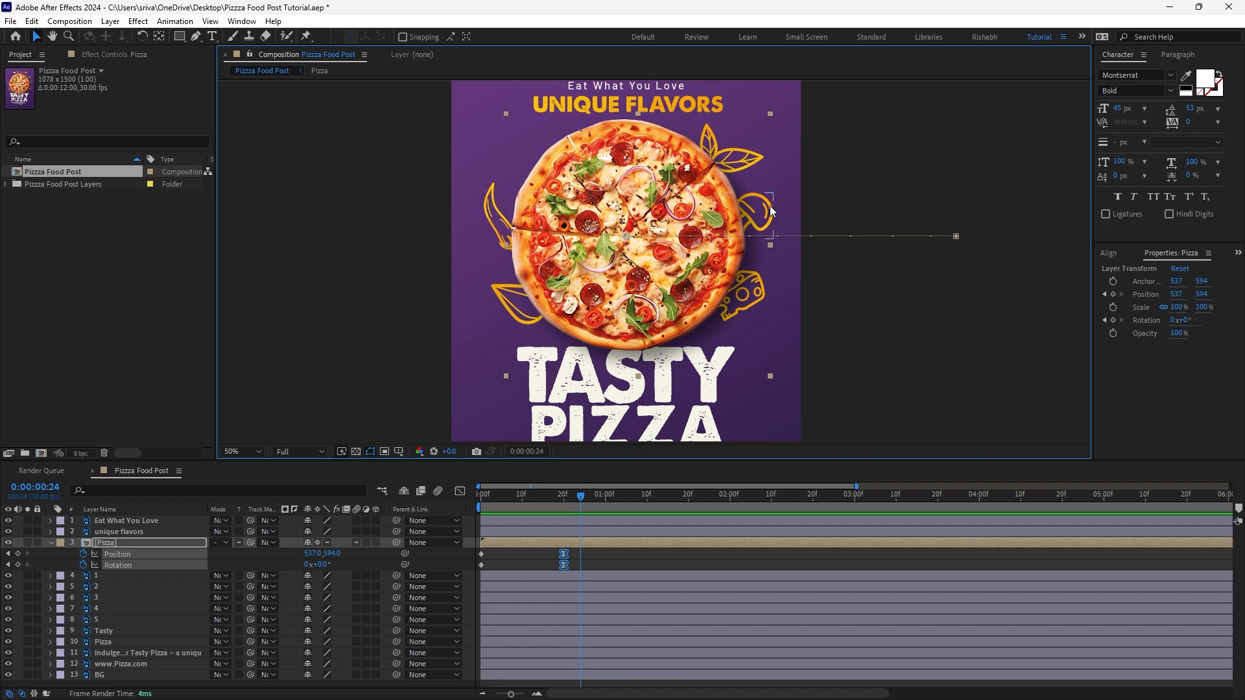
pyautogui.click(8, 542)
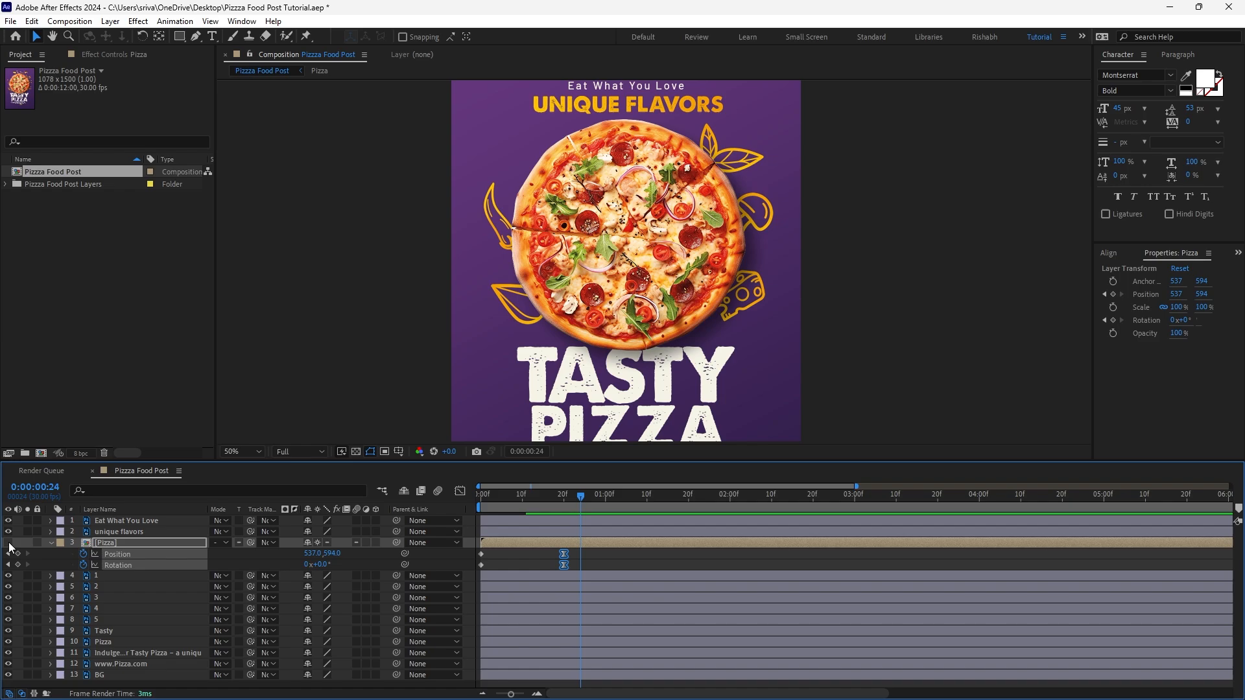
pyautogui.click(607, 562)
# Move the anchor points of the chilli to its stem base, about 92, 192.5, and the teardrop shape to its rounded end, about 152, 71.5
pyautogui.click(130, 578)
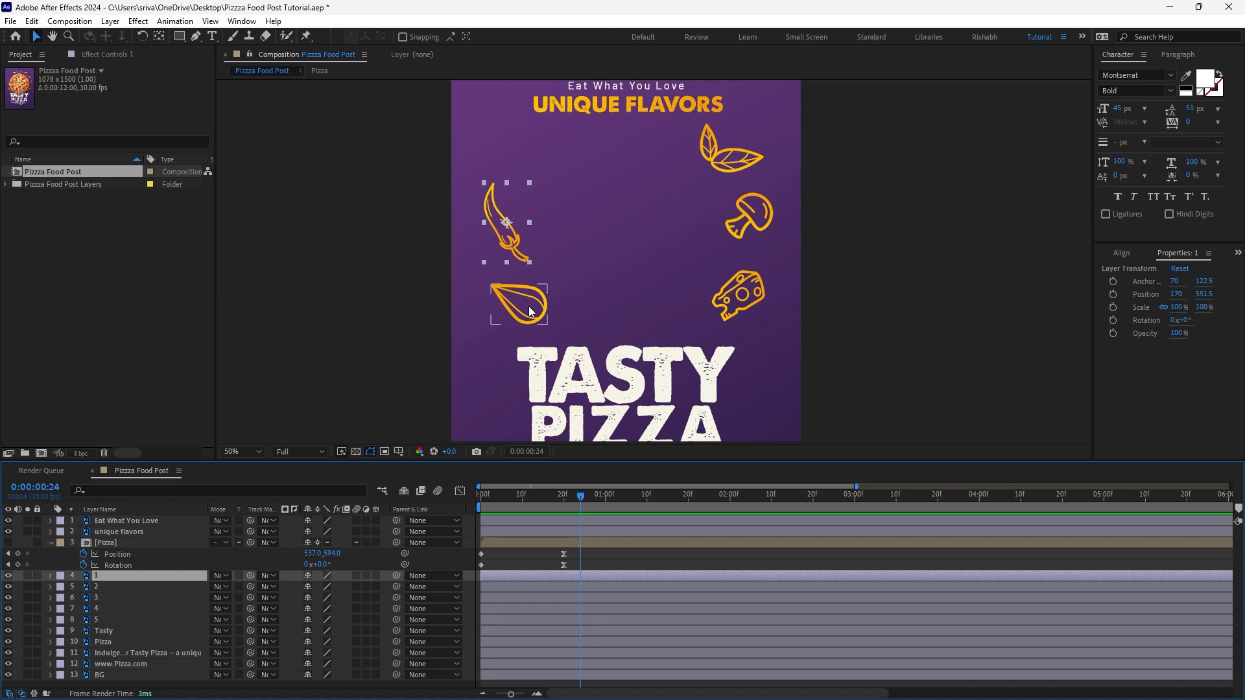
pyautogui.press('.')
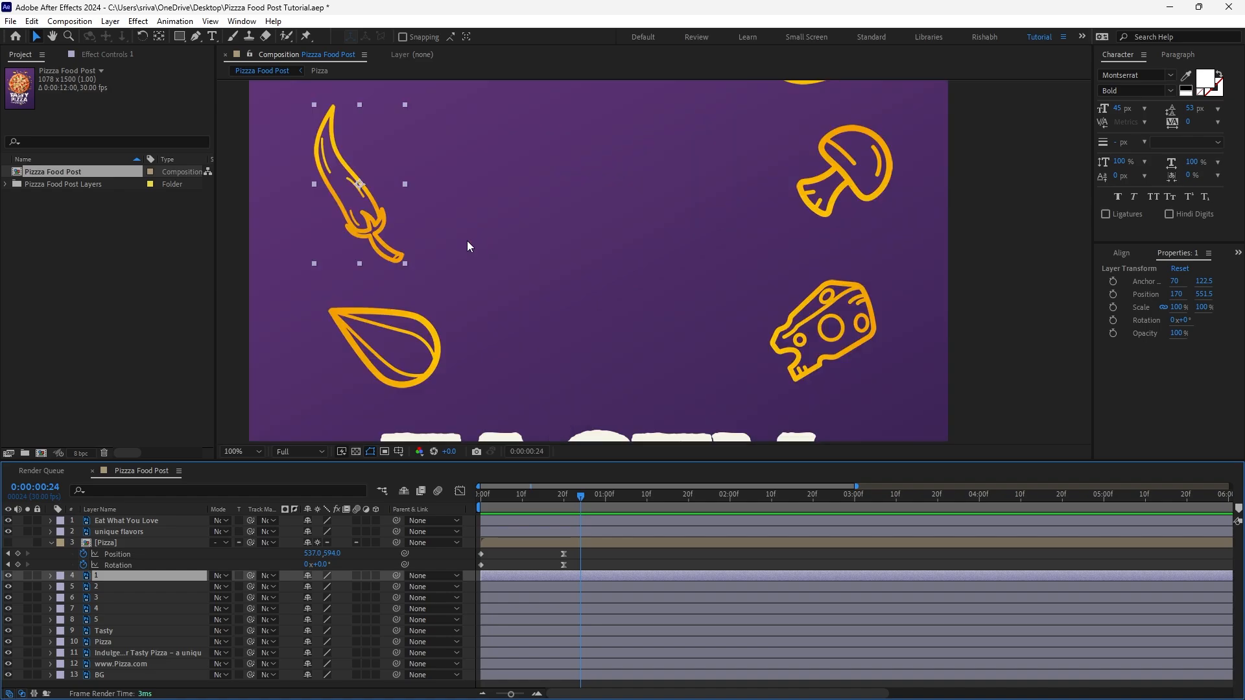
pyautogui.press('y')
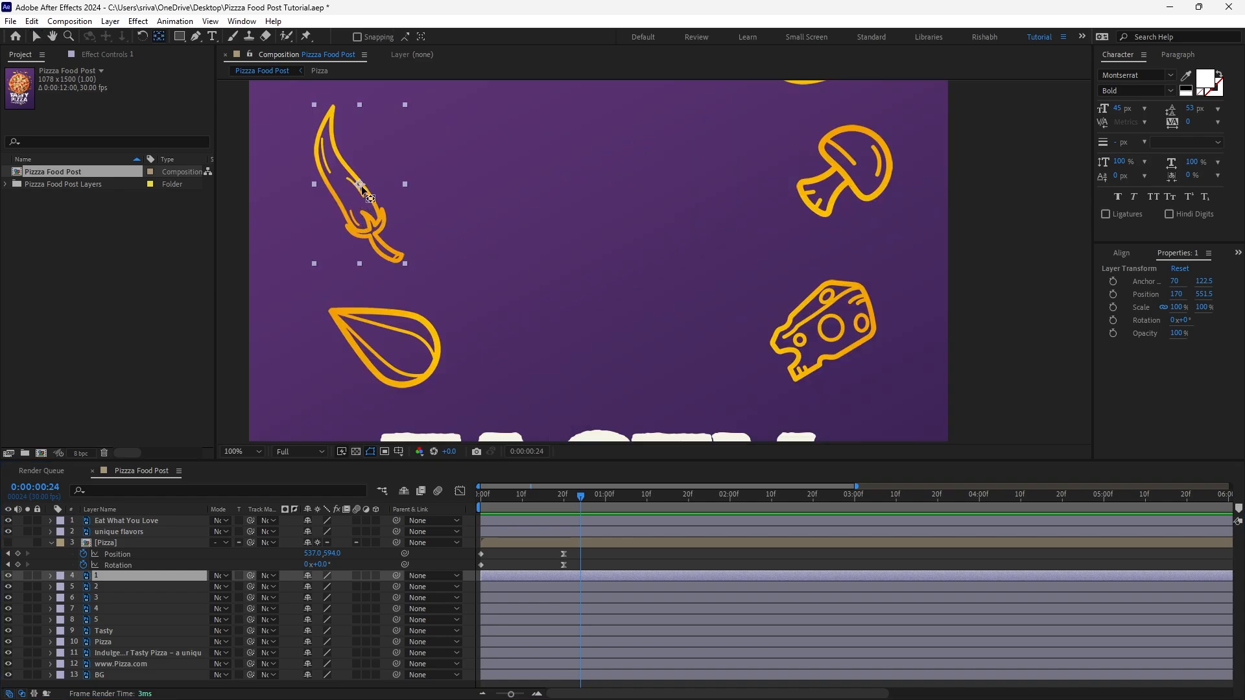
pyautogui.moveTo(359, 184); pyautogui.dragTo(373, 229)
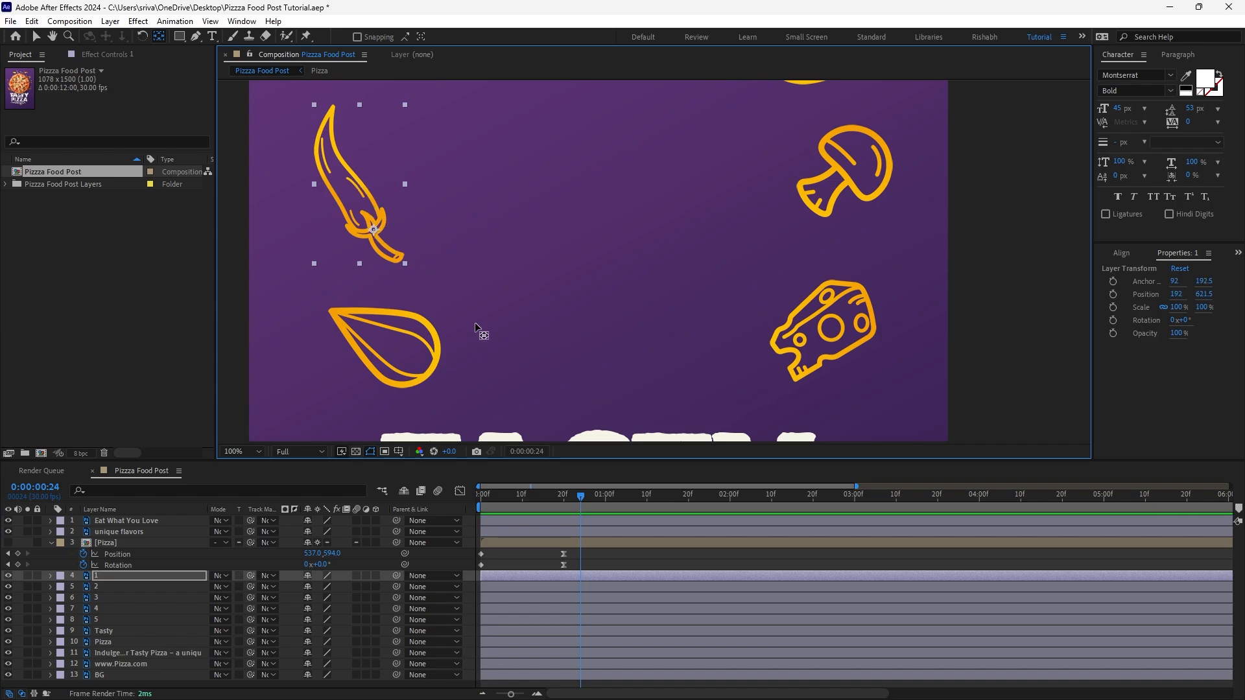
pyautogui.click(433, 367)
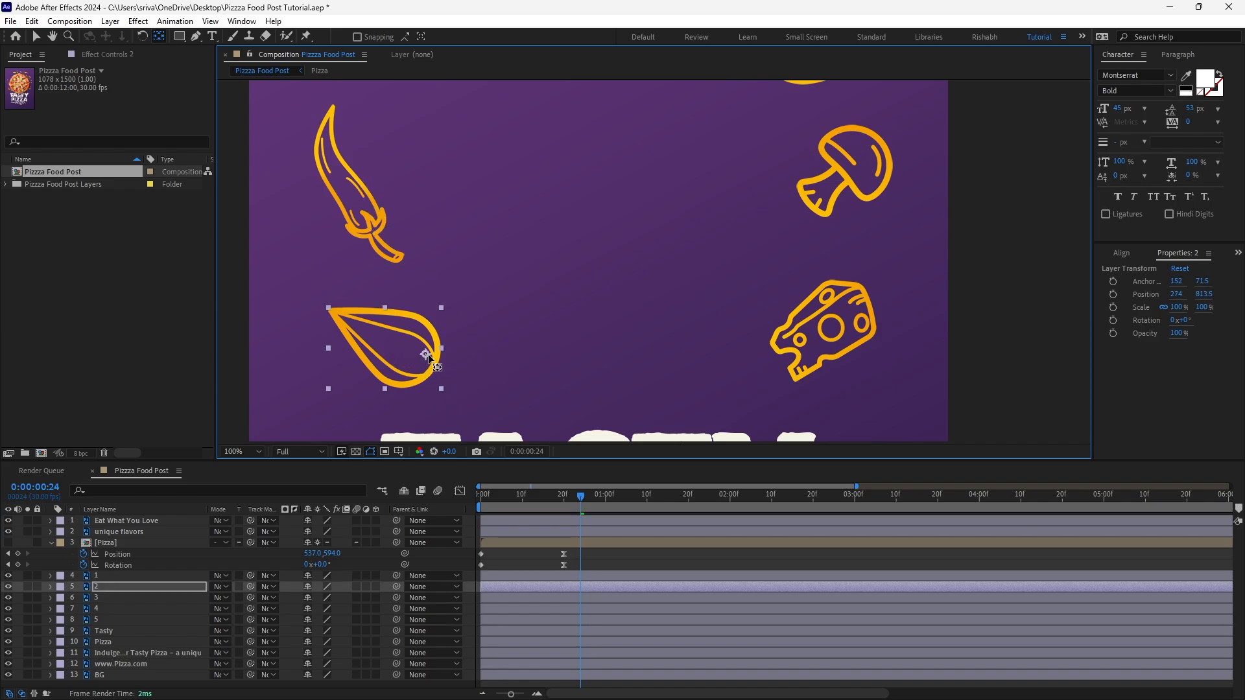
# Move the cheese's anchor point to its left edge and the mushroom's to the base of its stem, about 21.5, 114.5
pyautogui.click(825, 332)
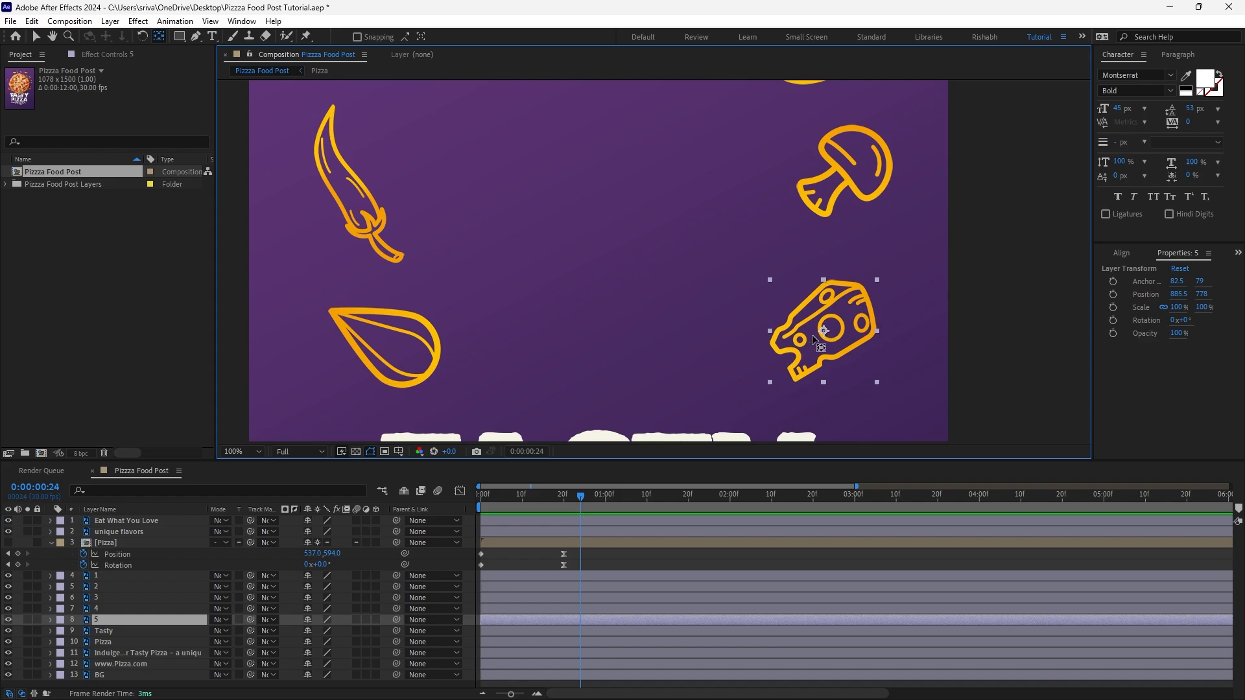
pyautogui.moveTo(825, 331); pyautogui.dragTo(775, 341)
pyautogui.moveTo(811, 229); pyautogui.dragTo(780, 292)
pyautogui.click(824, 219)
pyautogui.moveTo(812, 231); pyautogui.dragTo(778, 259)
# Move the leaves' anchor point on layer 3 to where the two leaves meet, about 34, 115
pyautogui.moveTo(776, 183); pyautogui.dragTo(790, 248)
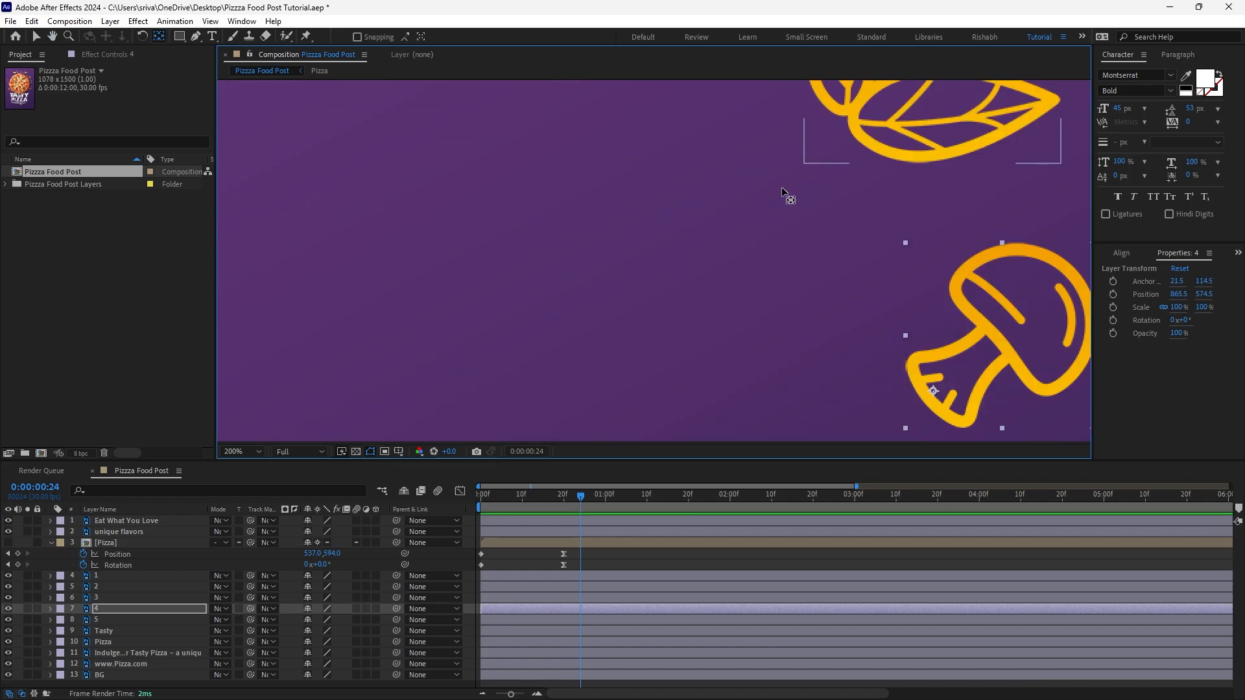
pyautogui.click(787, 178)
pyautogui.moveTo(791, 162); pyautogui.dragTo(750, 192)
pyautogui.scroll(-3, 750, 195)
pyautogui.moveTo(692, 259); pyautogui.dragTo(695, 220)
pyautogui.scroll(2, 635, 264)
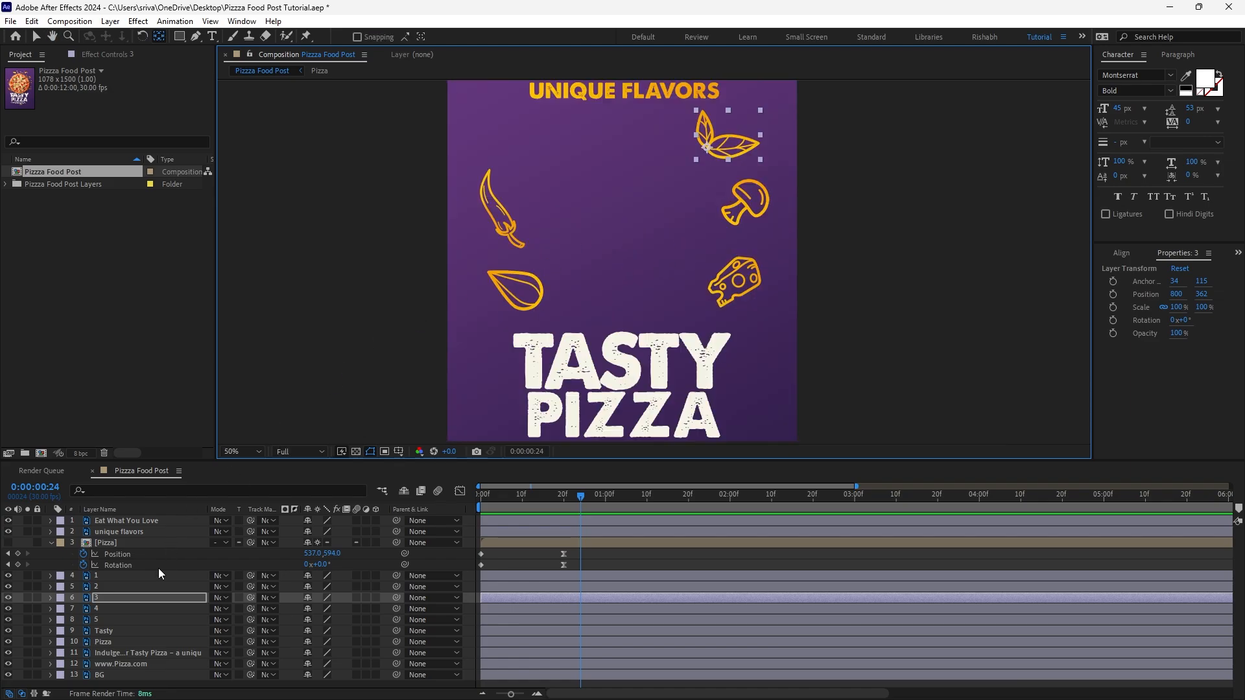
# Set Position, Scale and Rotation keyframes for ingredient layers 1 to 5 at frame 20
pyautogui.click(131, 576)
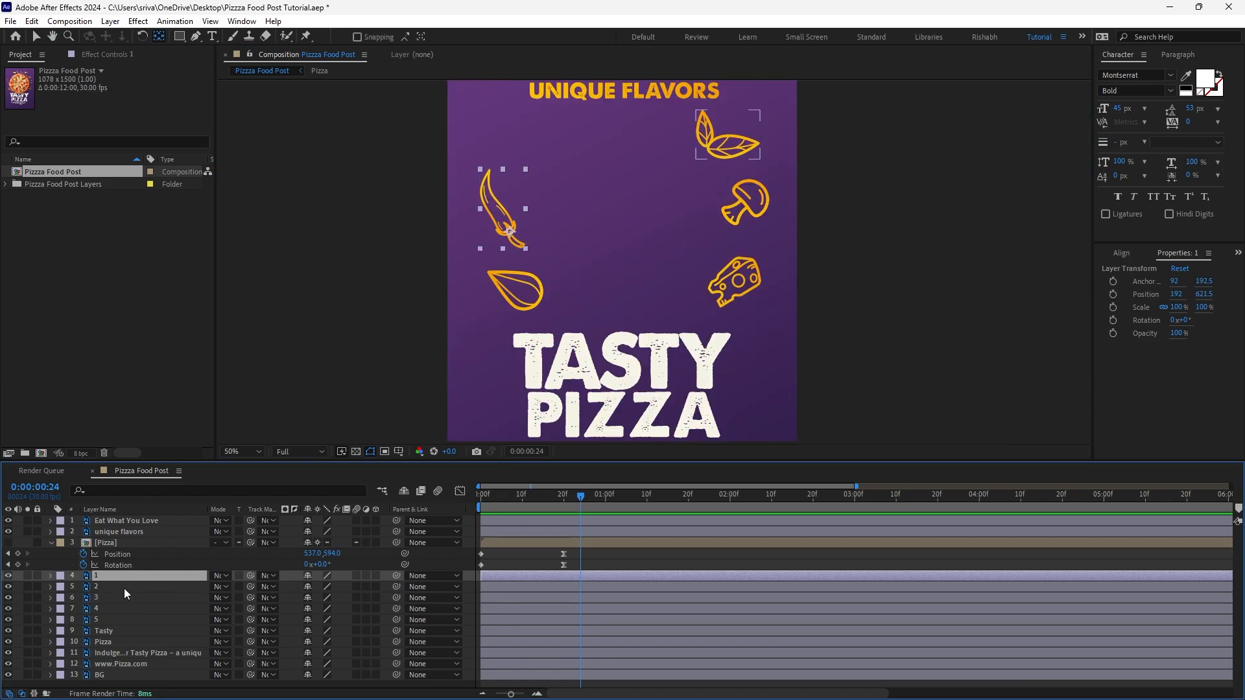
pyautogui.keyDown('shift'); pyautogui.click(106, 620); pyautogui.keyUp('shift')
pyautogui.press('j')
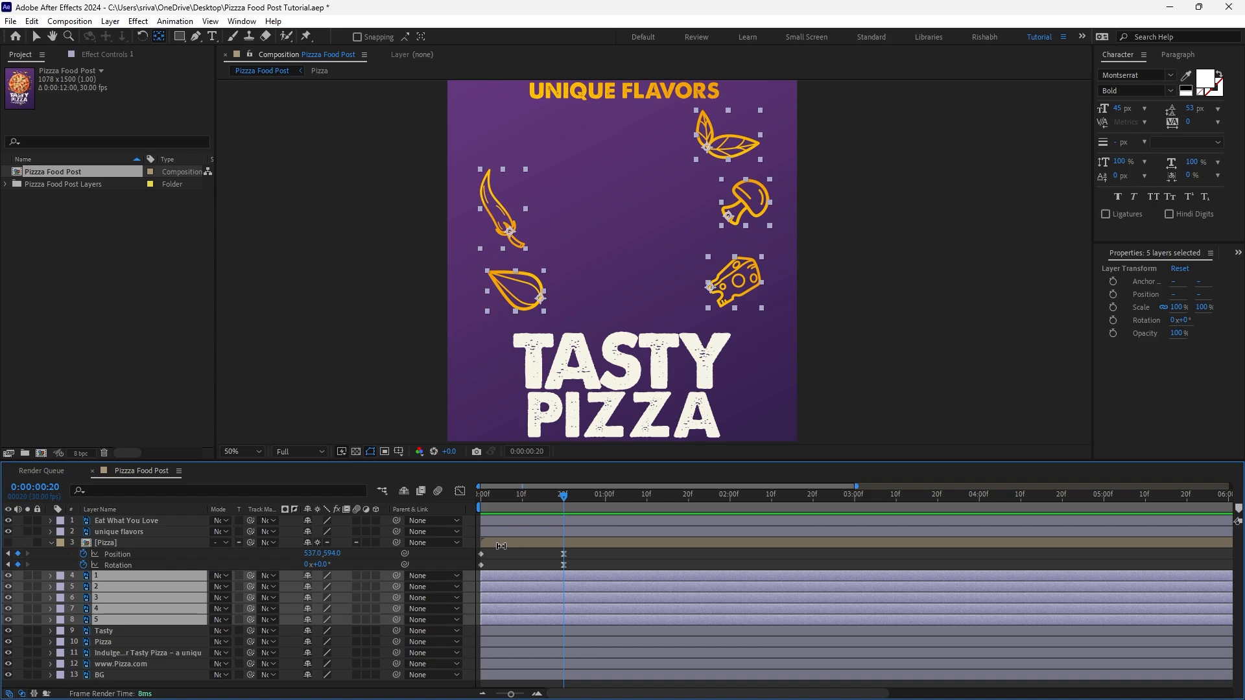
pyautogui.press('p')
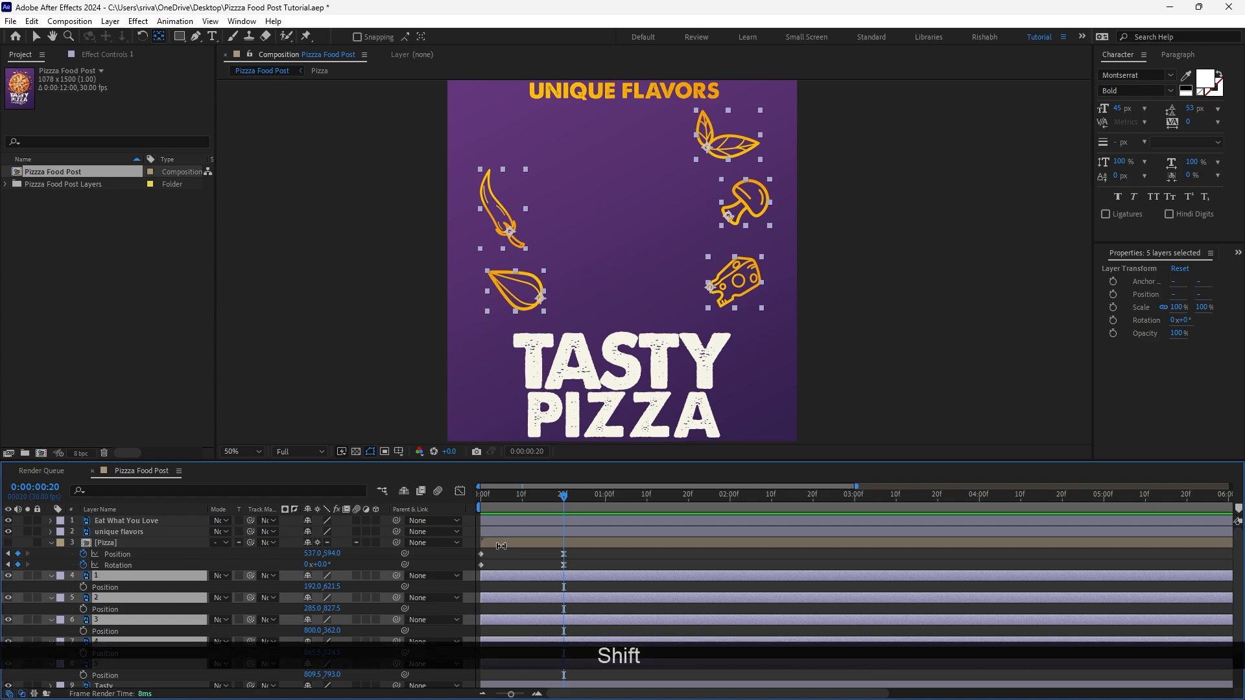
pyautogui.hotkey('shift', 'r')
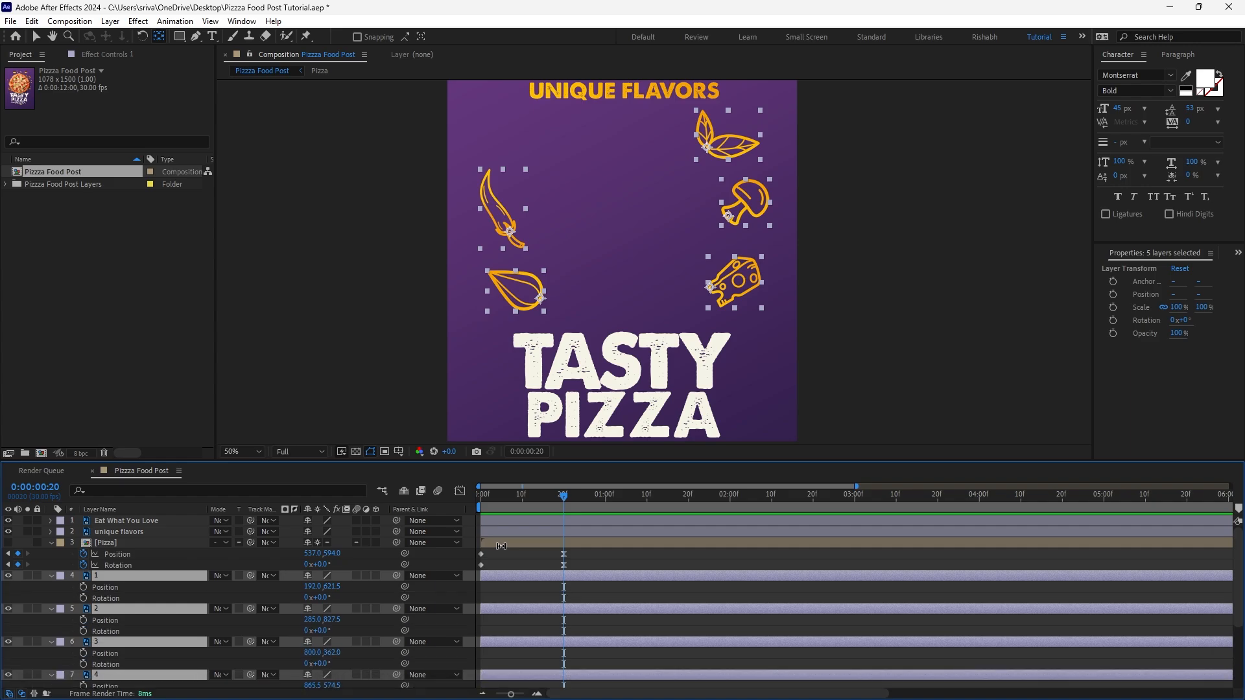
pyautogui.hotkey('shift', 's')
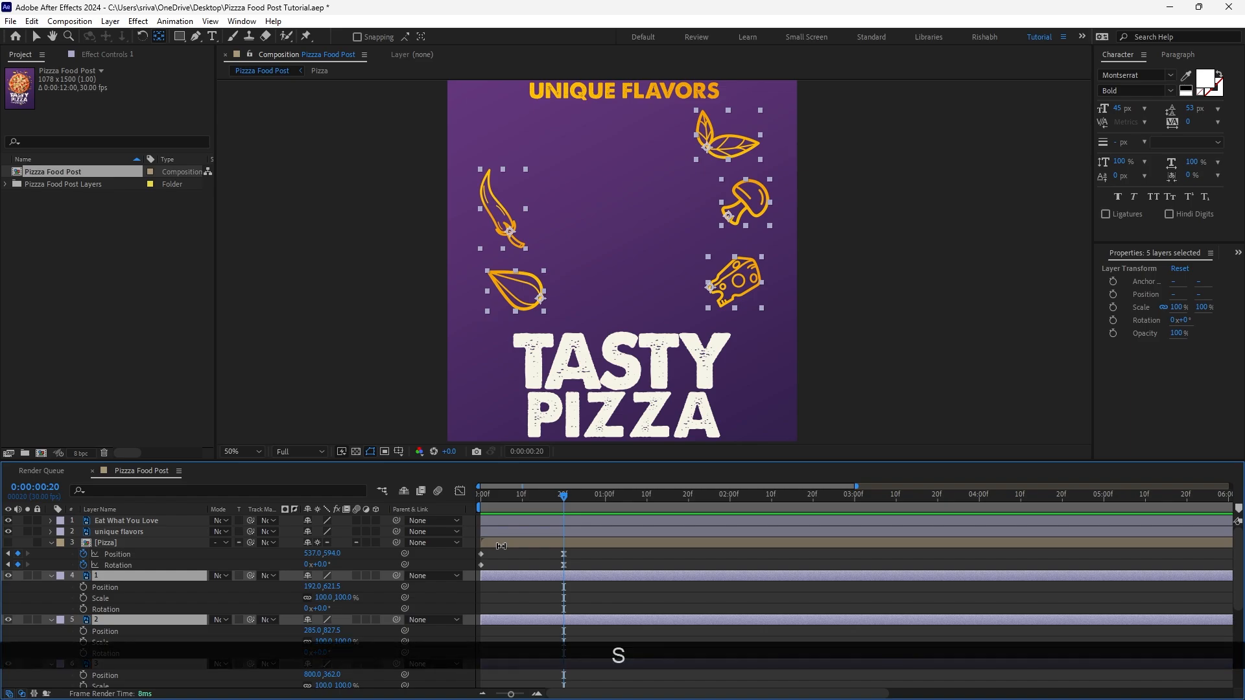
pyautogui.scroll(-2, 108, 589)
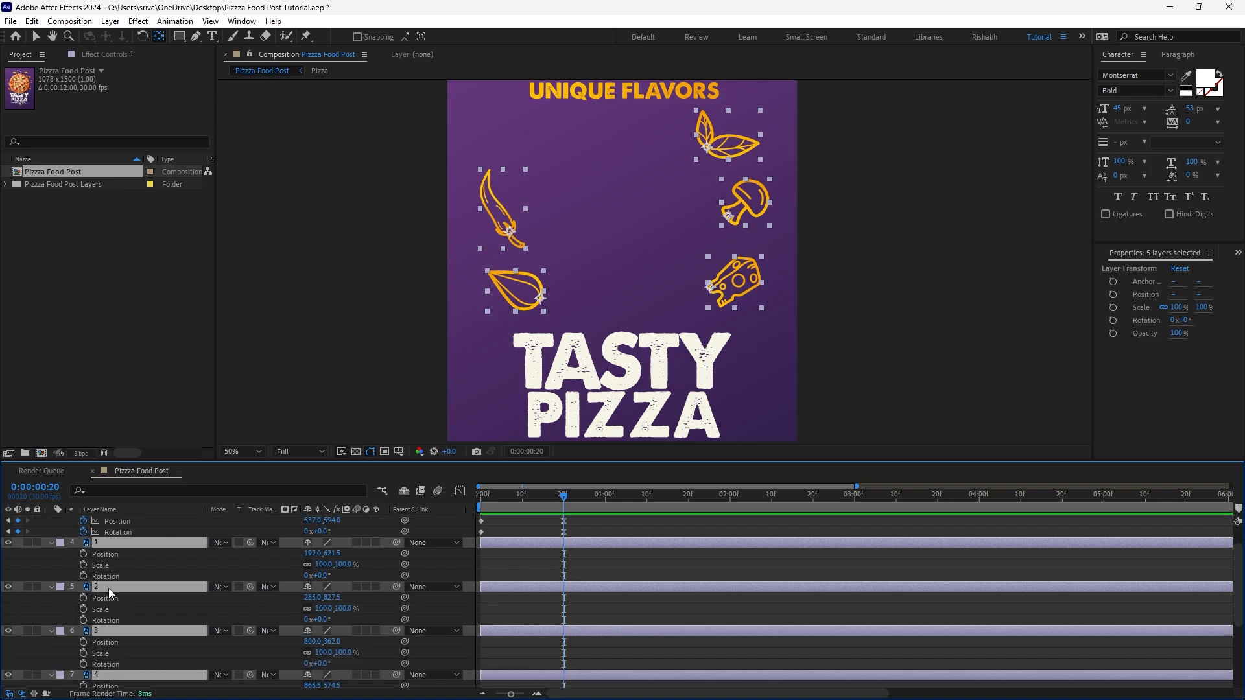
pyautogui.click(84, 554)
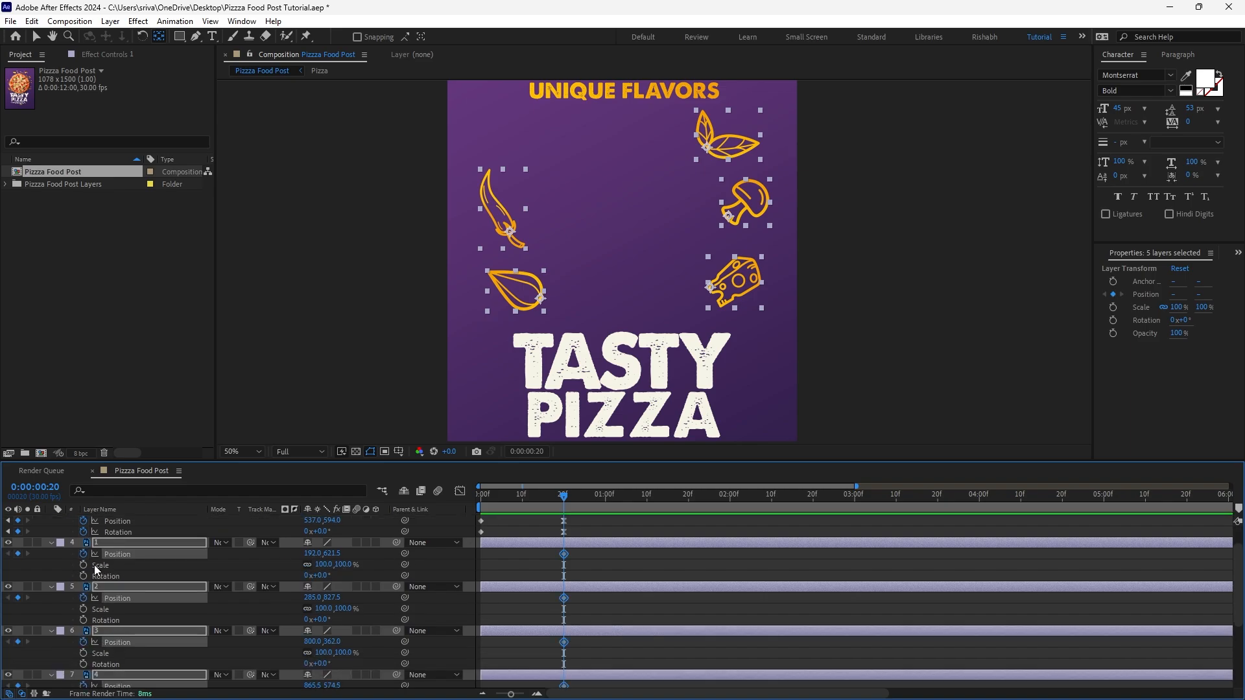
pyautogui.click(83, 565)
pyautogui.click(83, 576)
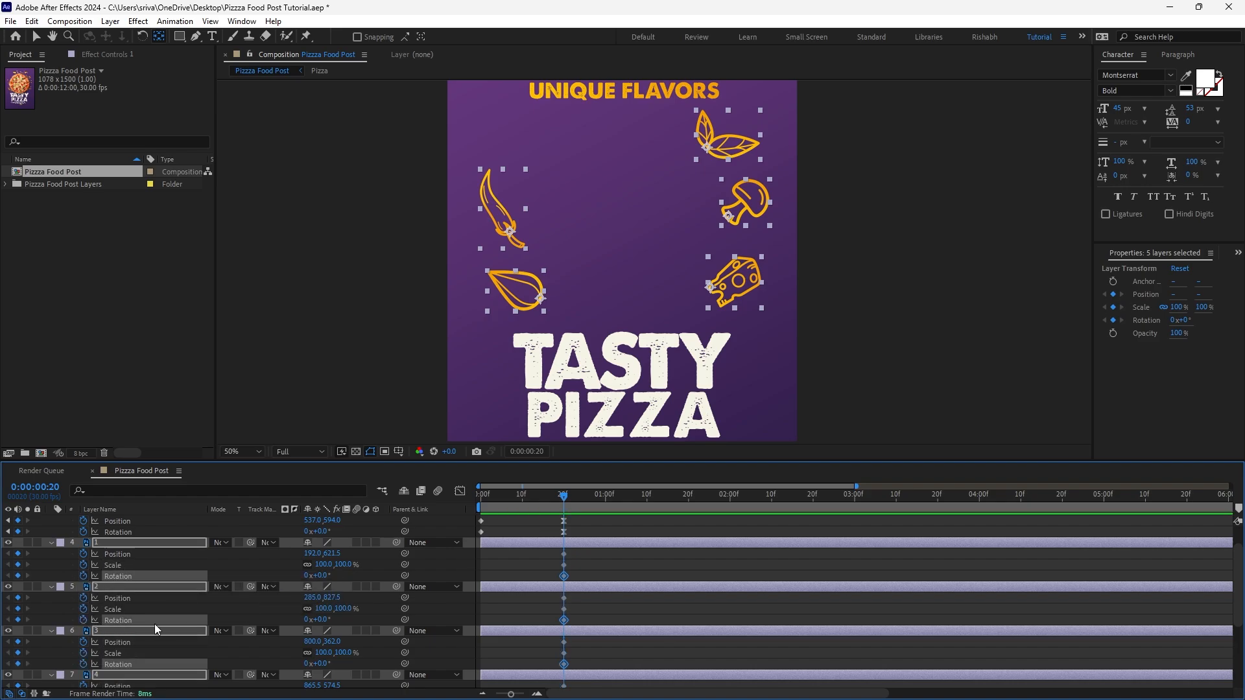
# At frame 0, move the chilli to about 510, 687.5 behind the pizza's place and rotate it to -51°
pyautogui.moveTo(563, 495); pyautogui.dragTo(442, 503)
pyautogui.click(235, 568)
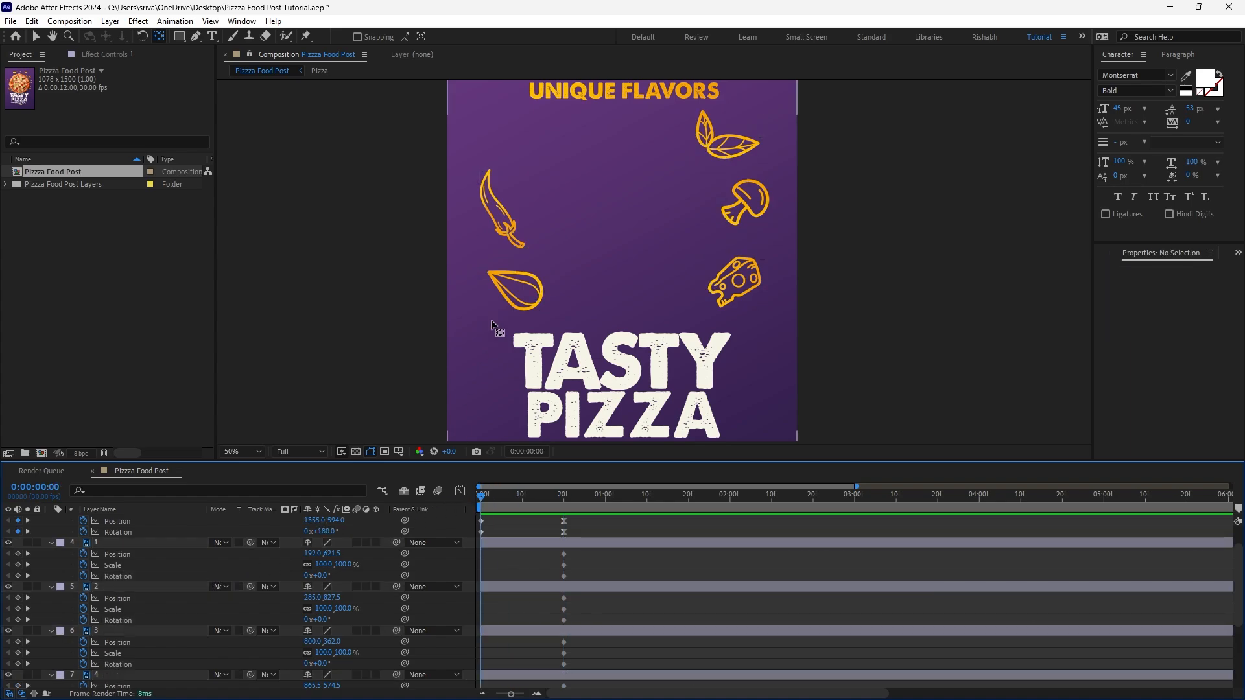
pyautogui.click(36, 36)
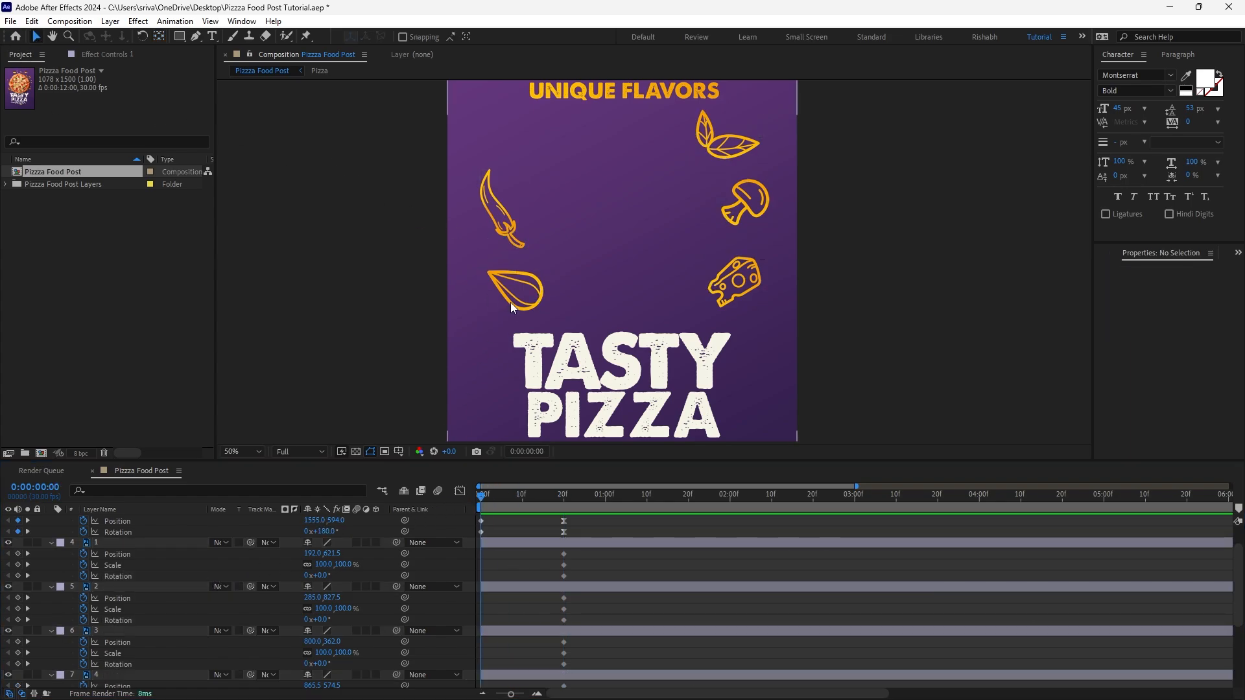
pyautogui.click(504, 217)
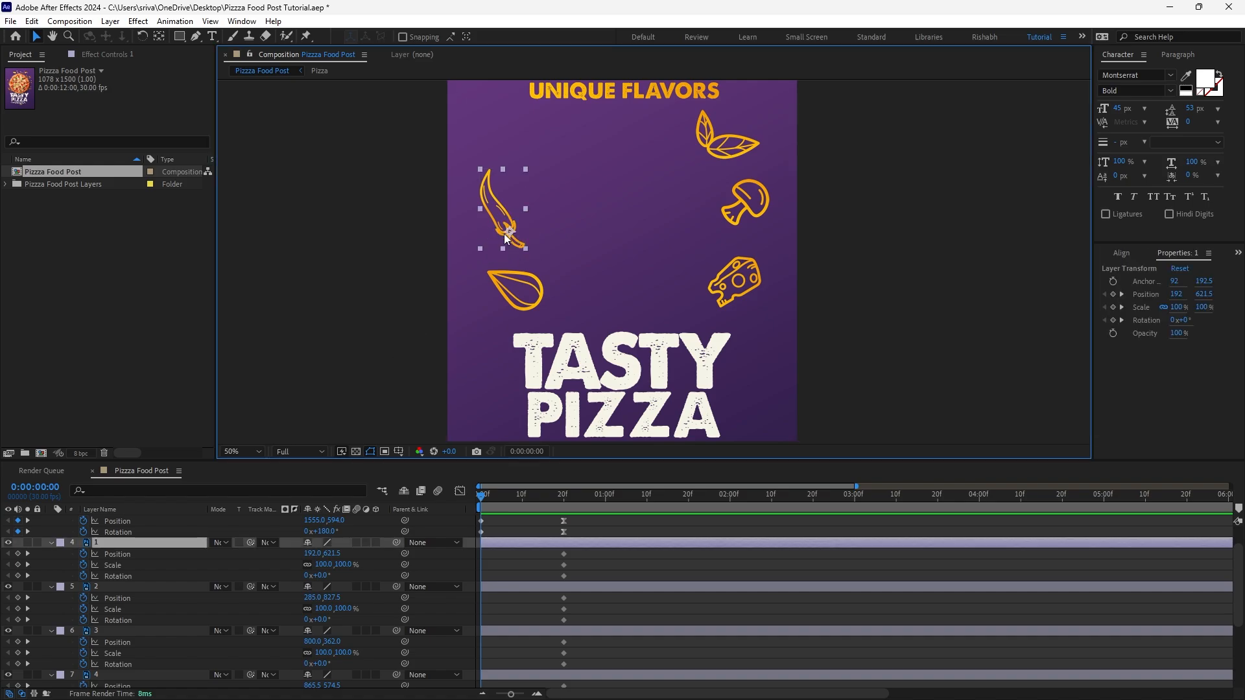
pyautogui.moveTo(321, 576); pyautogui.dragTo(302, 578)
pyautogui.moveTo(496, 226); pyautogui.dragTo(600, 251)
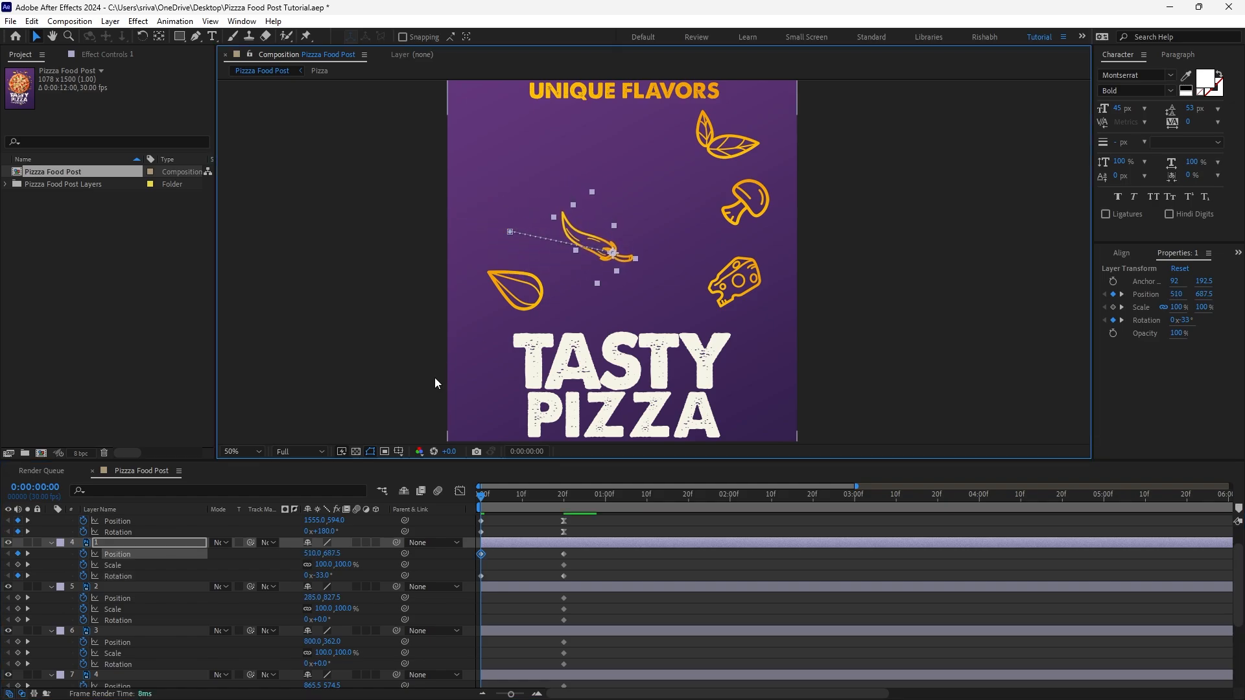
pyautogui.moveTo(321, 576); pyautogui.dragTo(316, 574)
# At frame 0, move the teardrop shape on layer 2 to about 541, 705.5 and rotate it to -41°
pyautogui.click(142, 599)
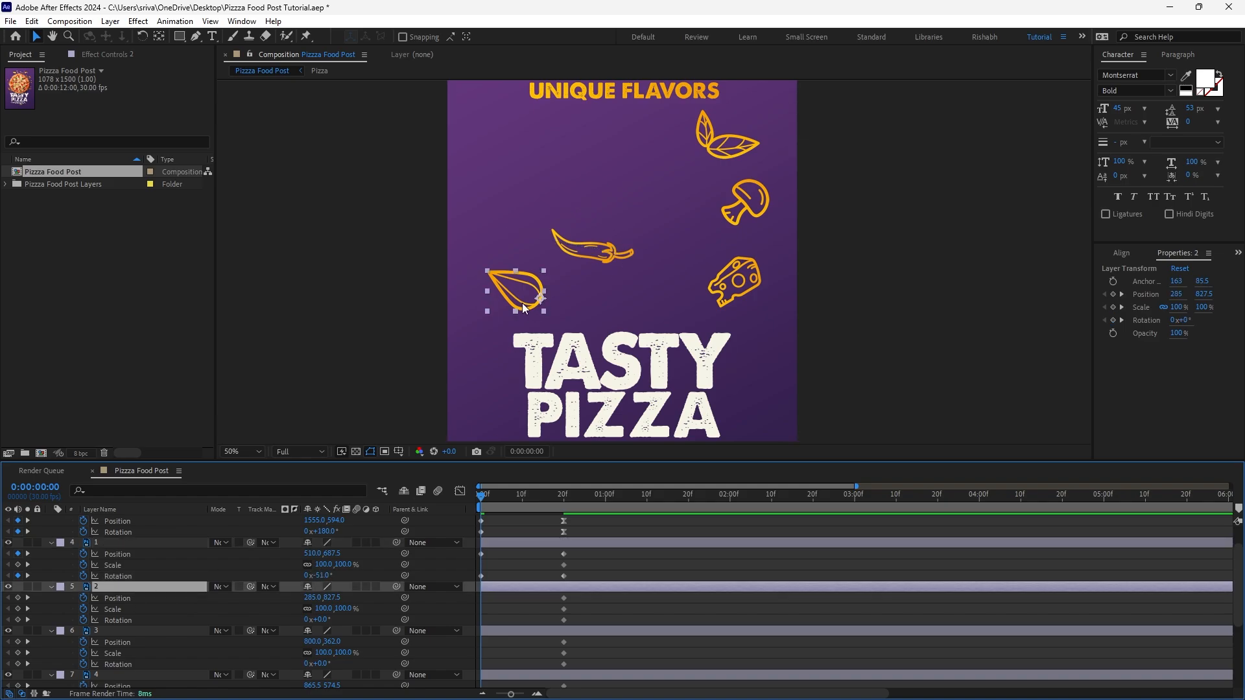
pyautogui.moveTo(529, 300); pyautogui.dragTo(617, 272)
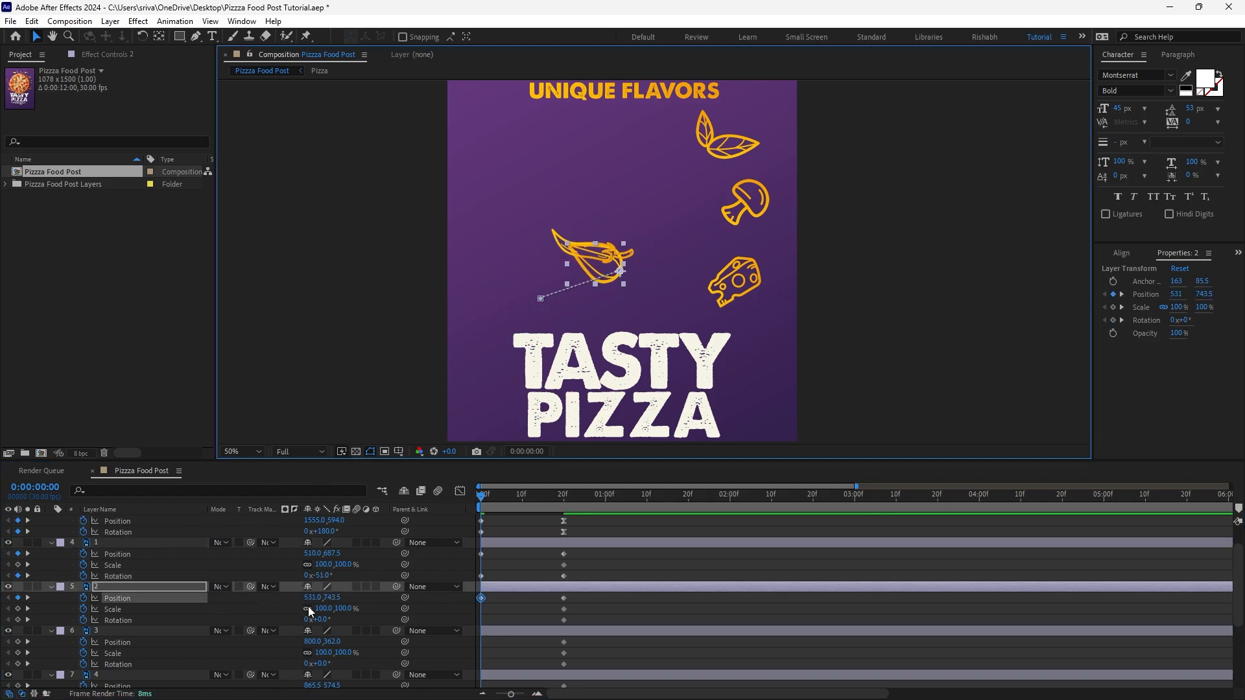
pyautogui.moveTo(322, 618); pyautogui.dragTo(296, 617)
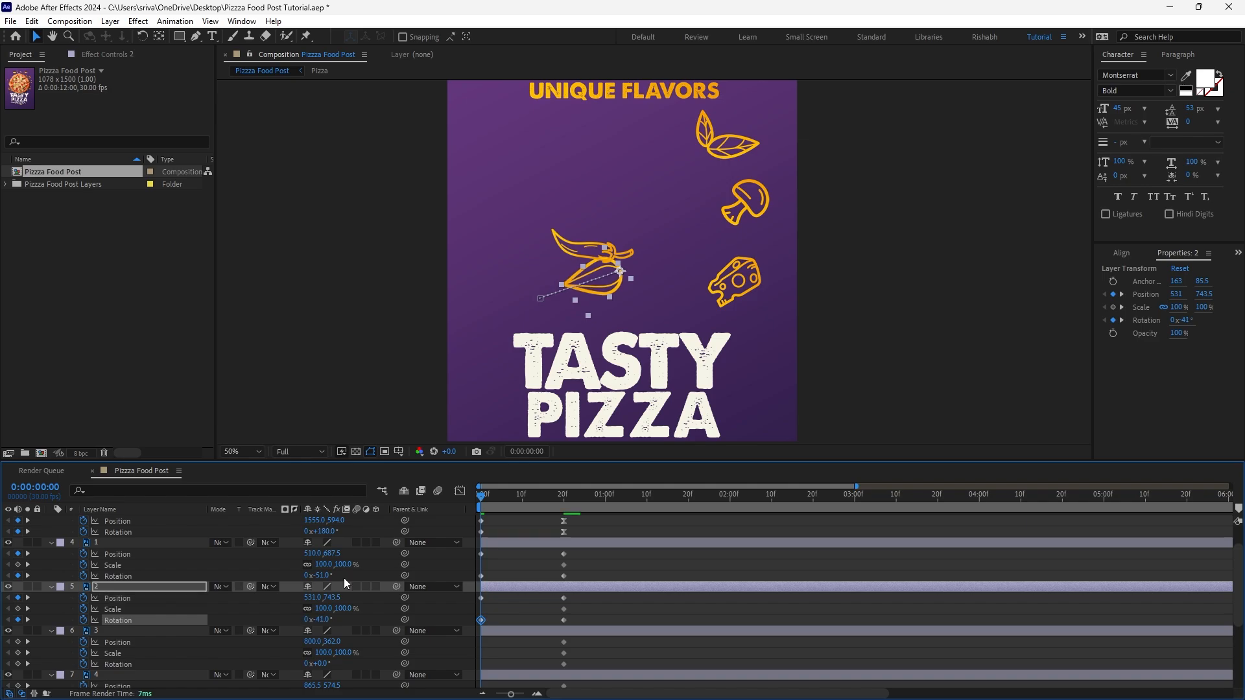
pyautogui.moveTo(617, 290); pyautogui.dragTo(620, 278)
# At frame 0, rotate the cheese to 57° and move it inward to about 469.5, 645
pyautogui.click(735, 282)
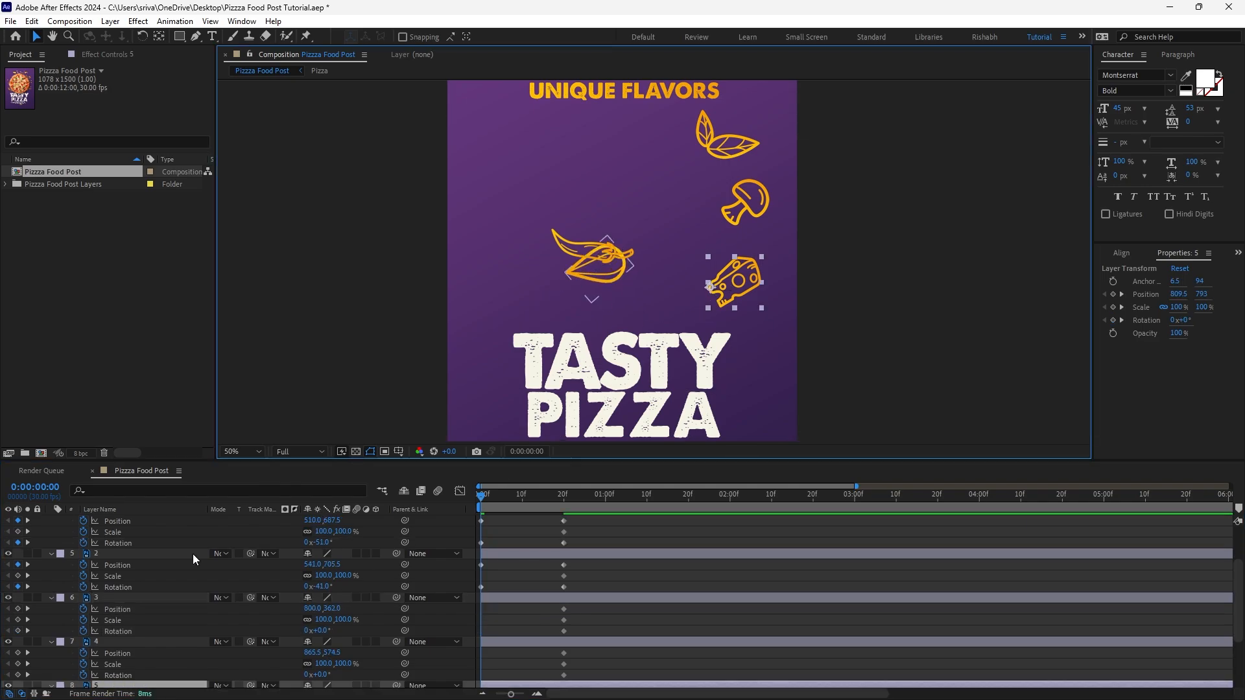
pyautogui.scroll(-3, 193, 556)
pyautogui.moveTo(320, 625); pyautogui.dragTo(357, 623)
pyautogui.moveTo(731, 308); pyautogui.dragTo(621, 259)
# At frame 0, place the mushroom at about 475.5, 718.5 rotated 24°, and the leaves at about 514, 690 rotated 13°
pyautogui.moveTo(745, 199); pyautogui.dragTo(618, 246)
pyautogui.moveTo(319, 582); pyautogui.dragTo(335, 582)
pyautogui.moveTo(723, 144); pyautogui.dragTo(630, 250)
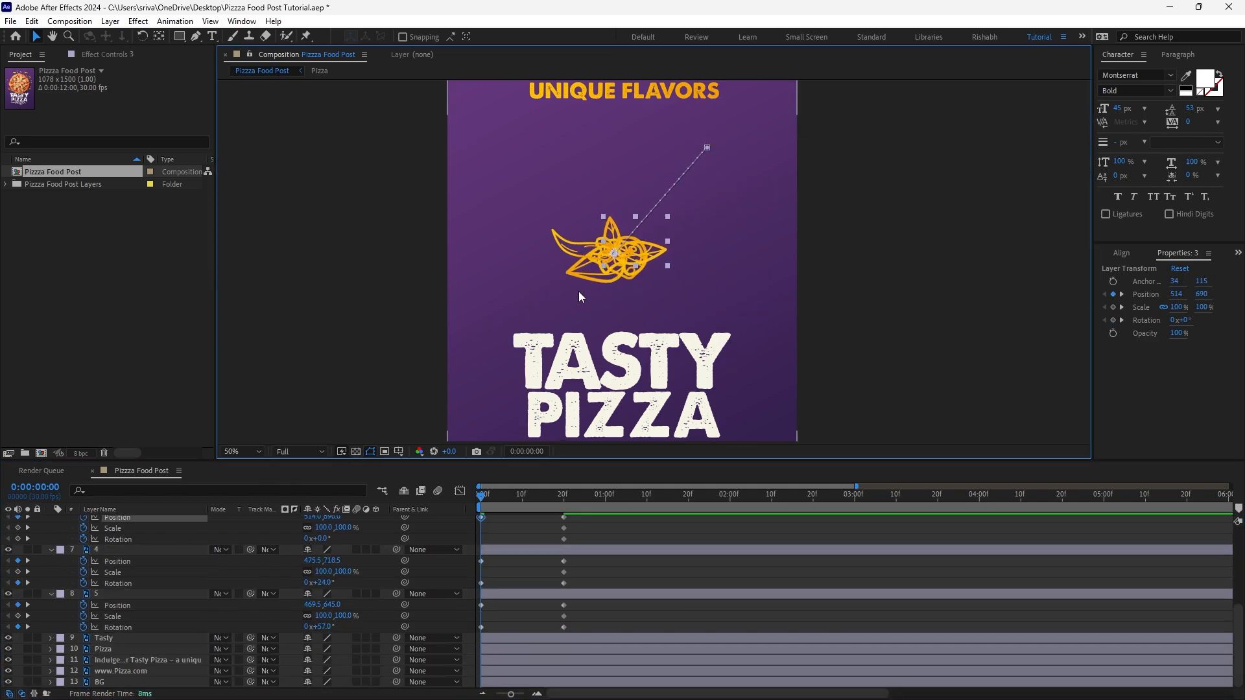
pyautogui.moveTo(321, 538); pyautogui.dragTo(328, 539)
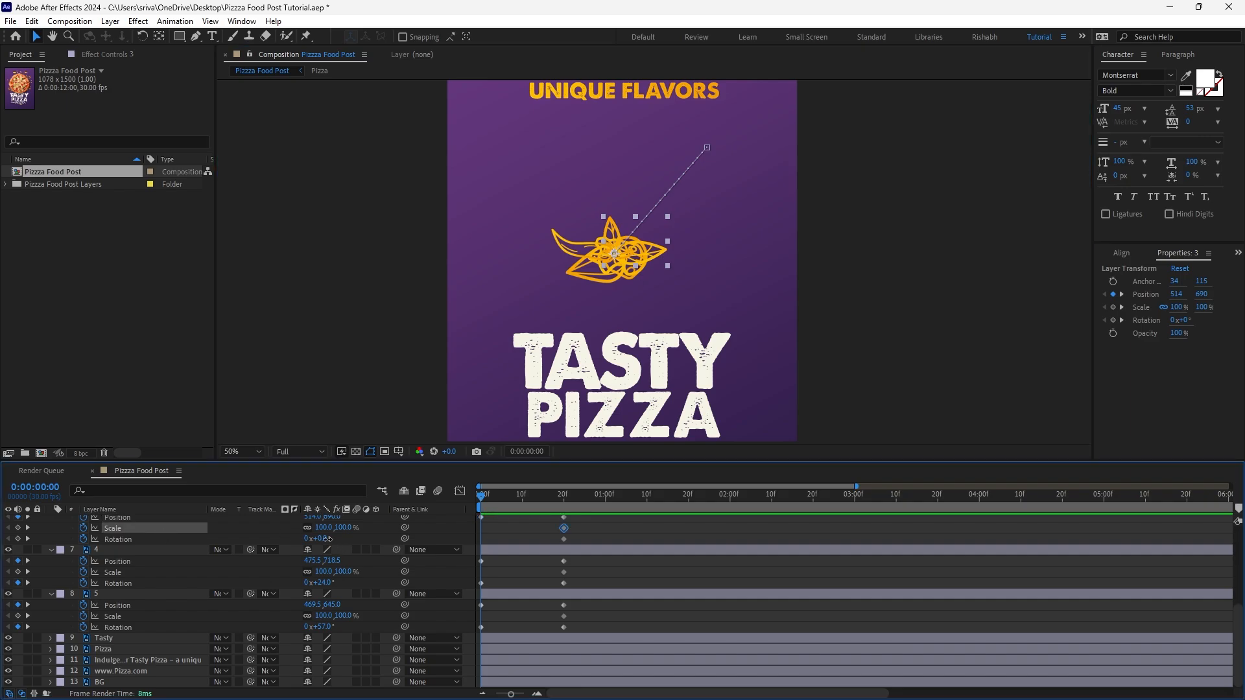
# Set the Scale of all five ingredient layers to 0% at frame 0
pyautogui.scroll(5, 165, 575)
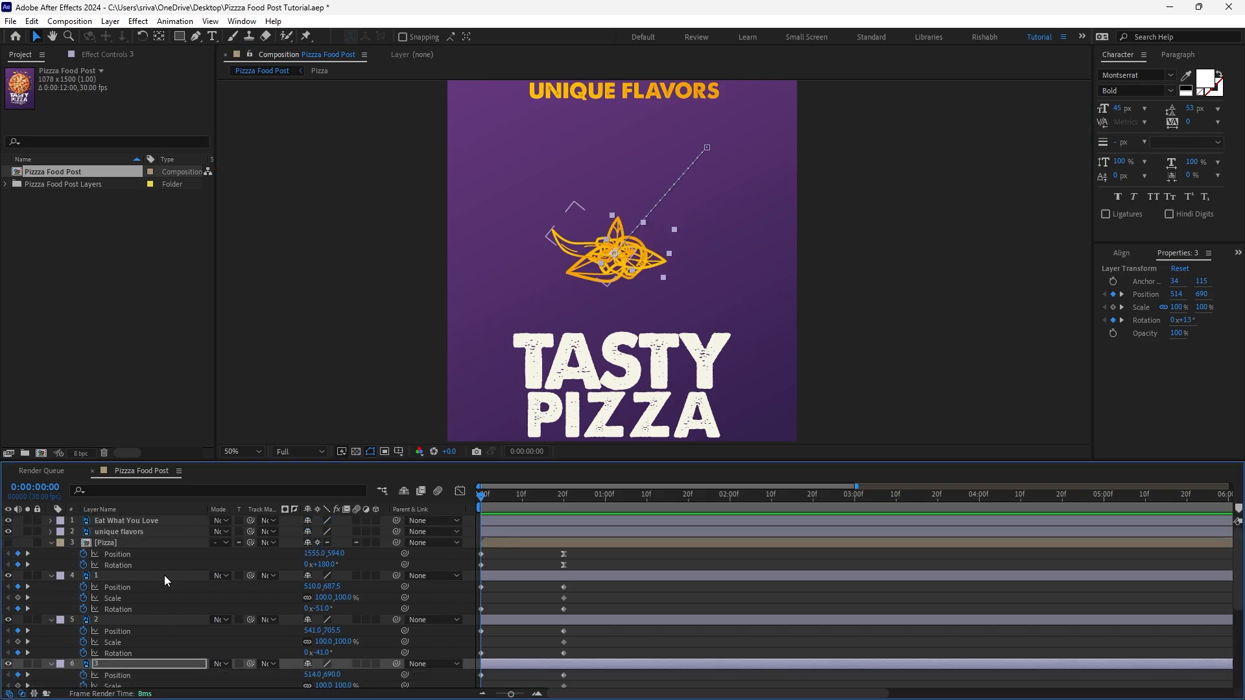
pyautogui.click(164, 574)
pyautogui.scroll(-4, 165, 575)
pyautogui.keyDown('shift'); pyautogui.click(141, 619); pyautogui.keyUp('shift')
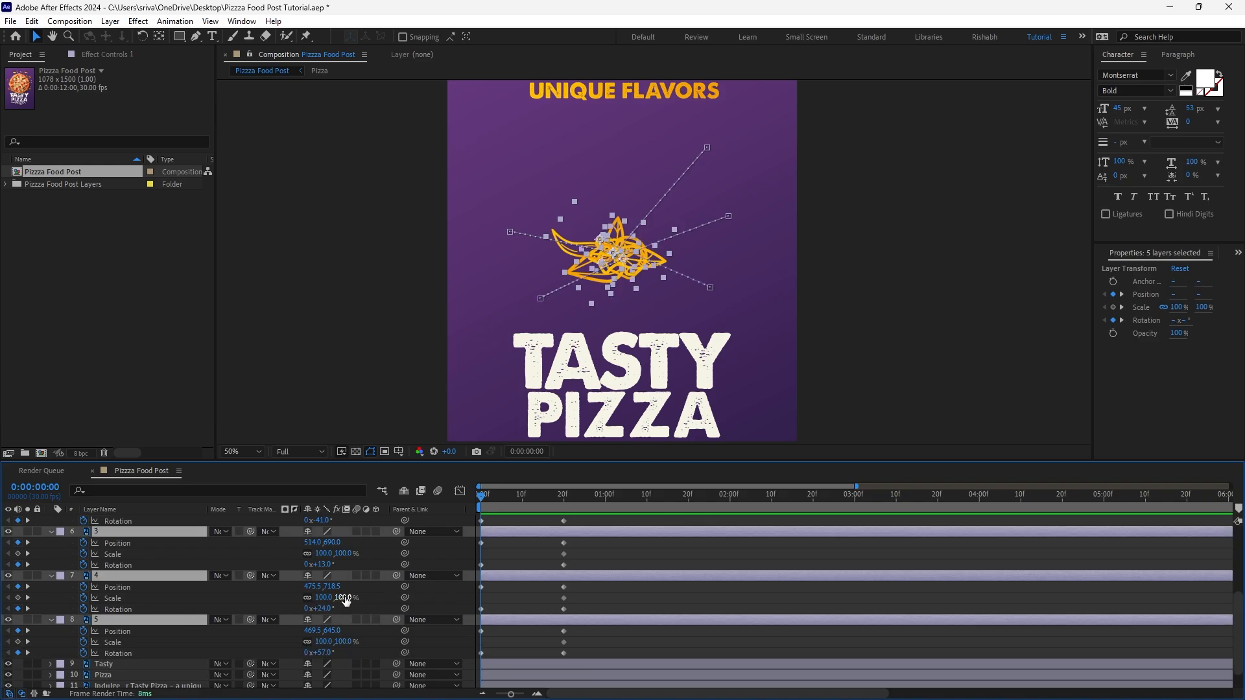
pyautogui.write('0')
pyautogui.press('Return')
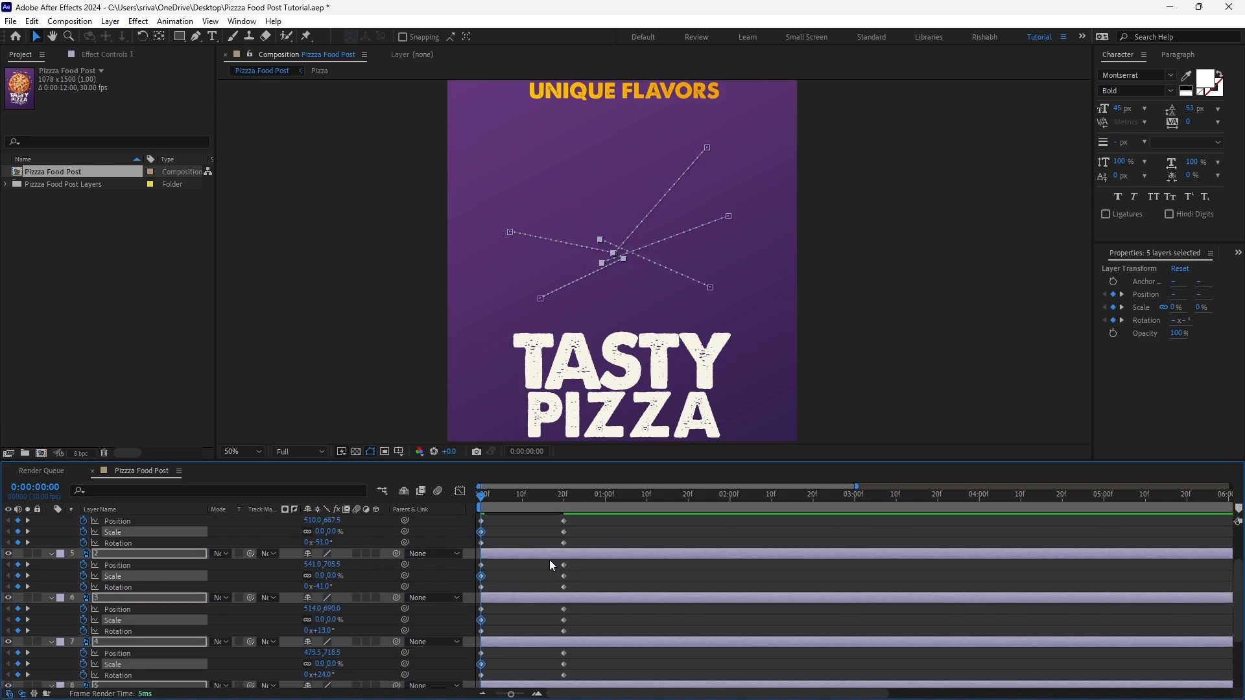
# Apply Easy Ease to all frame 20 keyframes of ingredient layers 1 to 5
pyautogui.scroll(3, 550, 558)
pyautogui.scroll(2, 549, 562)
pyautogui.click(578, 566)
pyautogui.moveTo(581, 562); pyautogui.dragTo(550, 645)
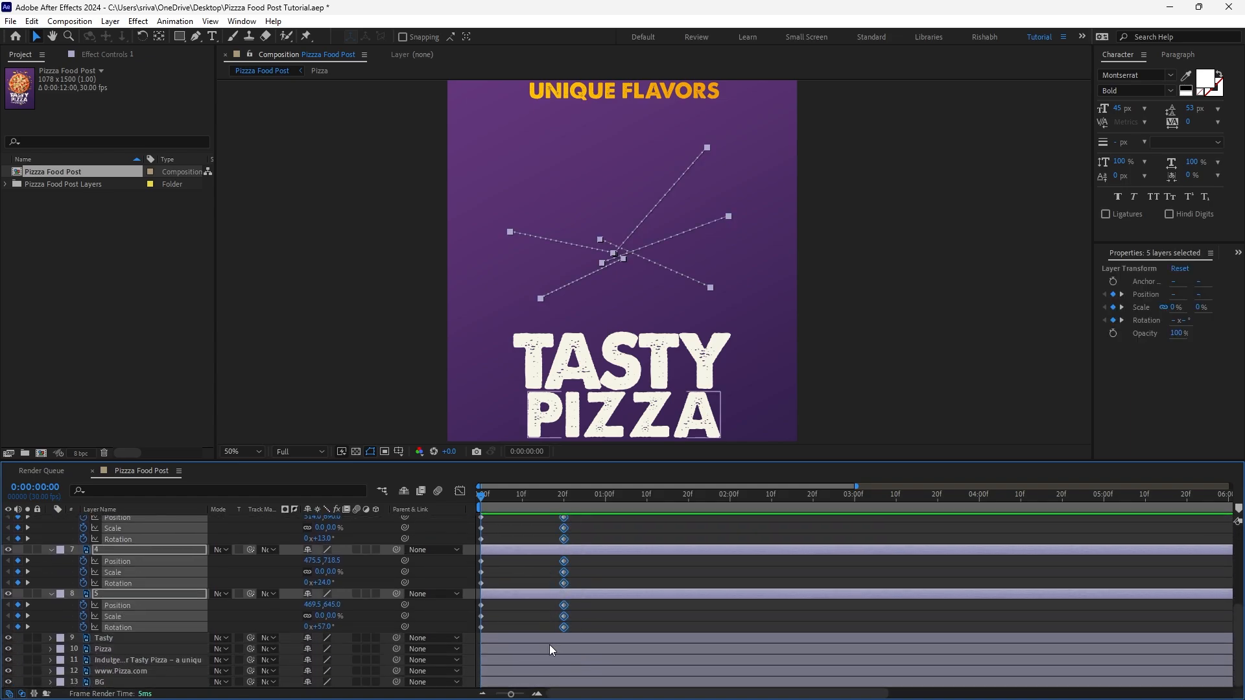
pyautogui.press('F9')
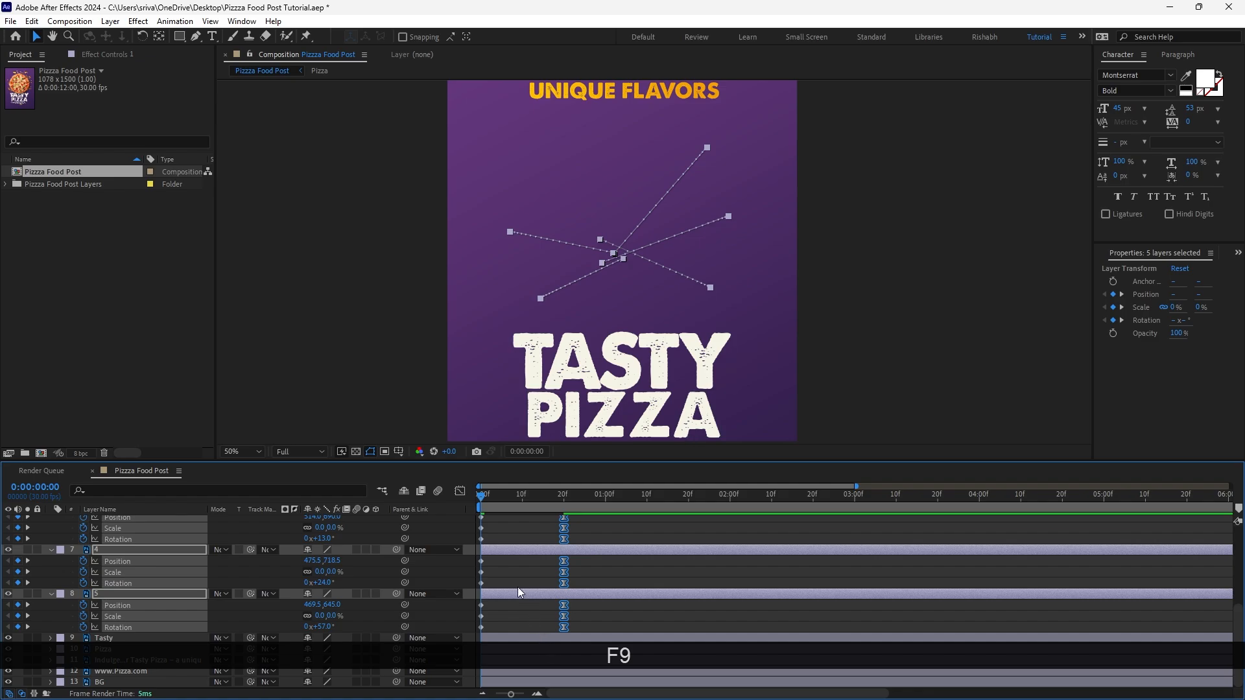
# Lengthen the incoming ease of the ingredients' final keyframes in the speed graph and preview the animation
pyautogui.click(460, 492)
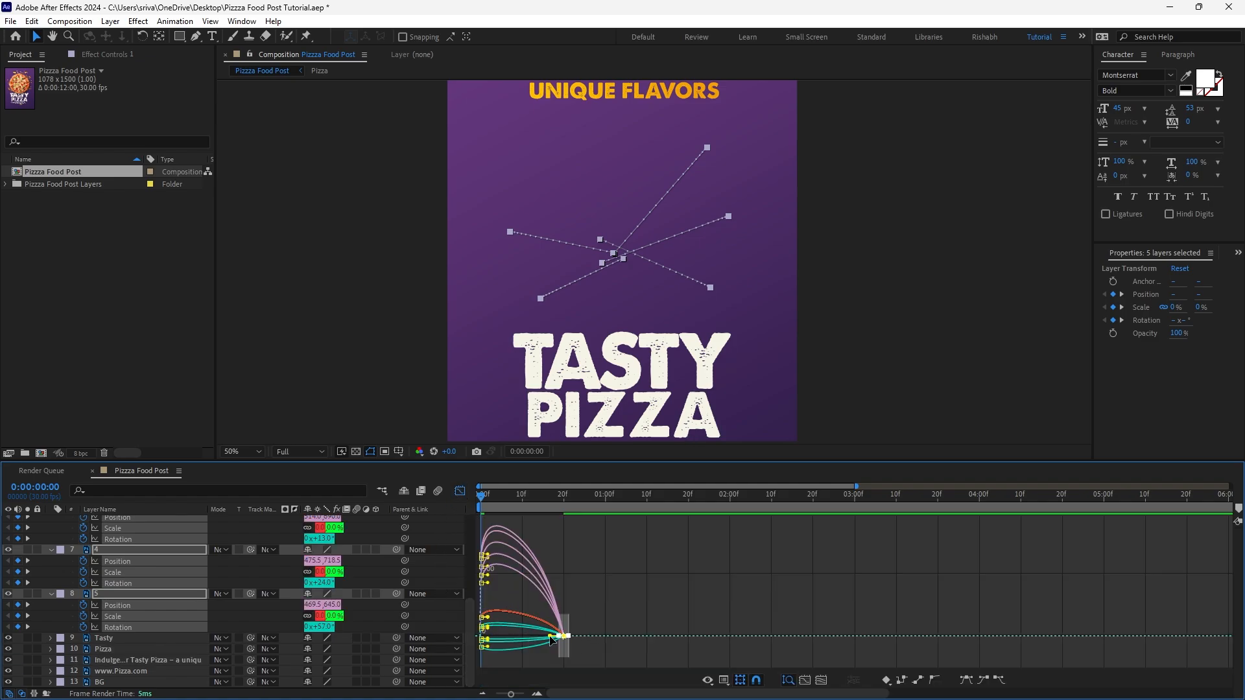
pyautogui.moveTo(550, 639); pyautogui.dragTo(534, 653)
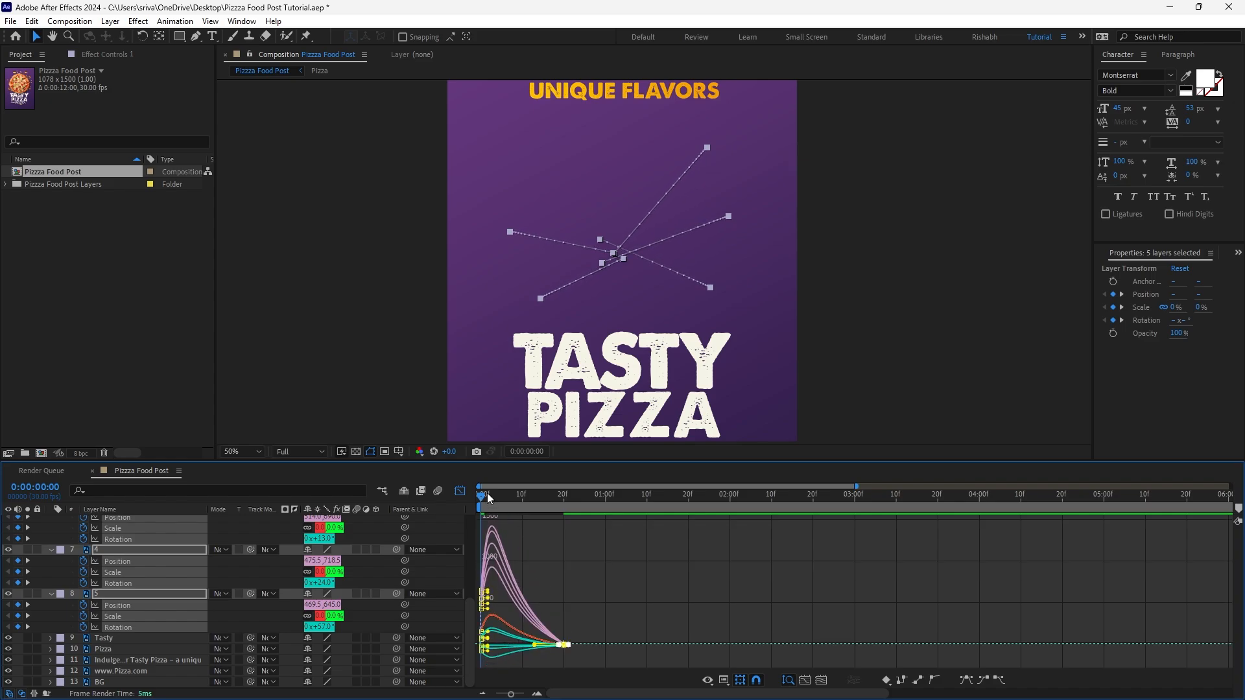
pyautogui.press('space')
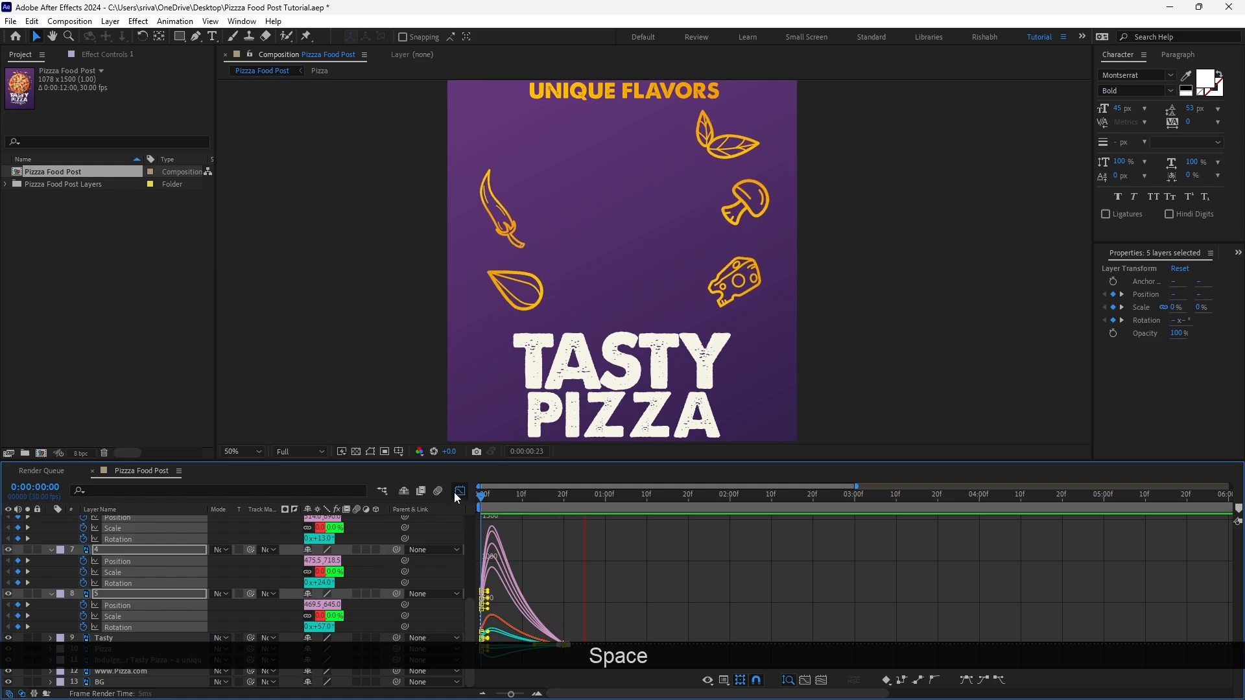
pyautogui.click(459, 492)
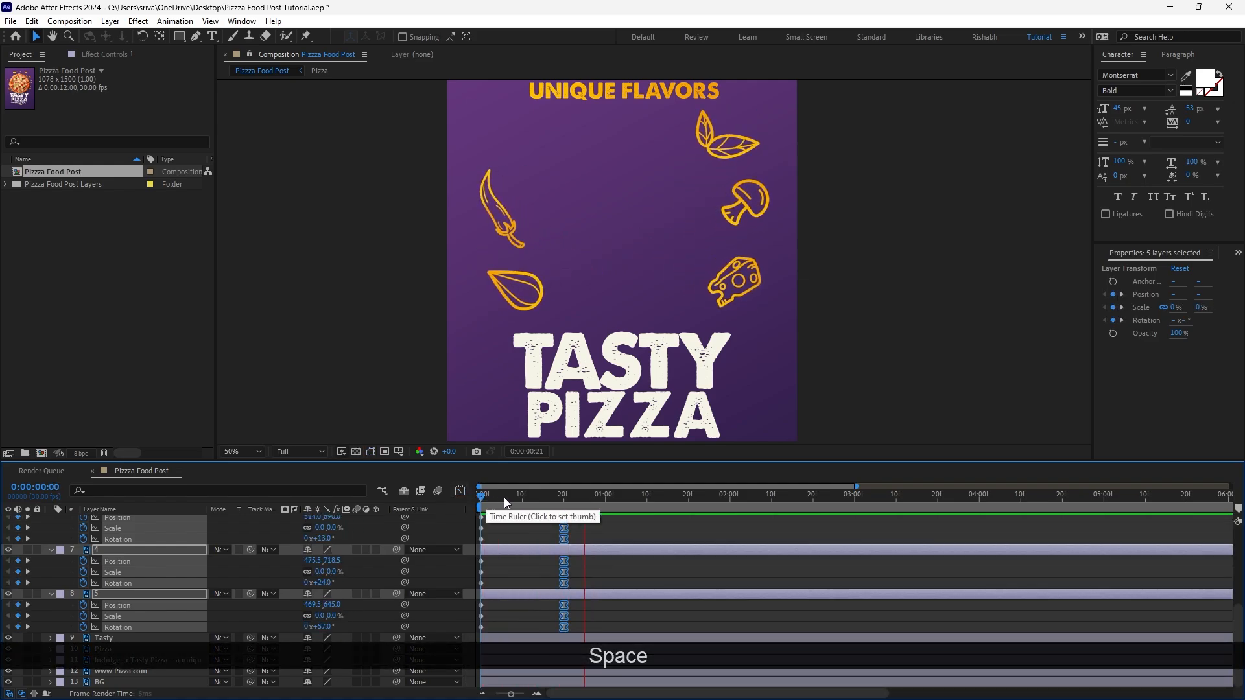
pyautogui.press('space')
pyautogui.press('space')
pyautogui.press('space')
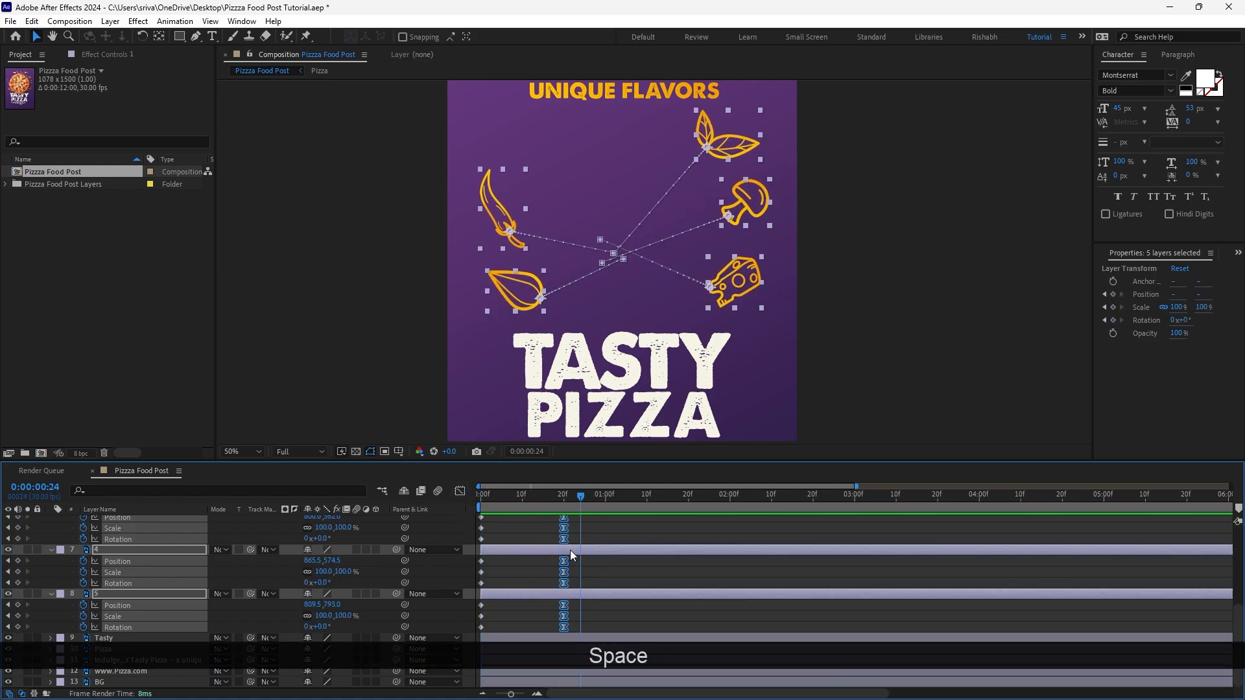
# Shift the ingredients' final keyframes about two frames later, to about frame 22, and play back the animation
pyautogui.scroll(2, 571, 550)
pyautogui.moveTo(566, 546); pyautogui.dragTo(574, 546)
pyautogui.press('space')
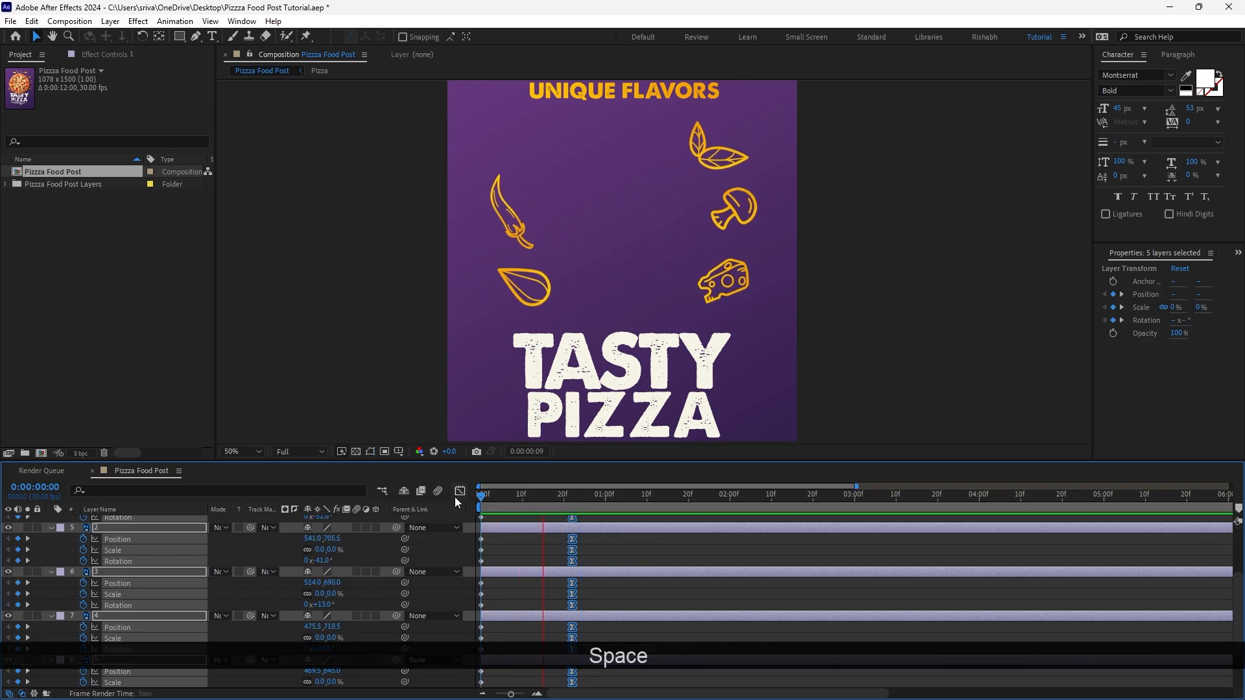
pyautogui.press('space')
pyautogui.press('space')
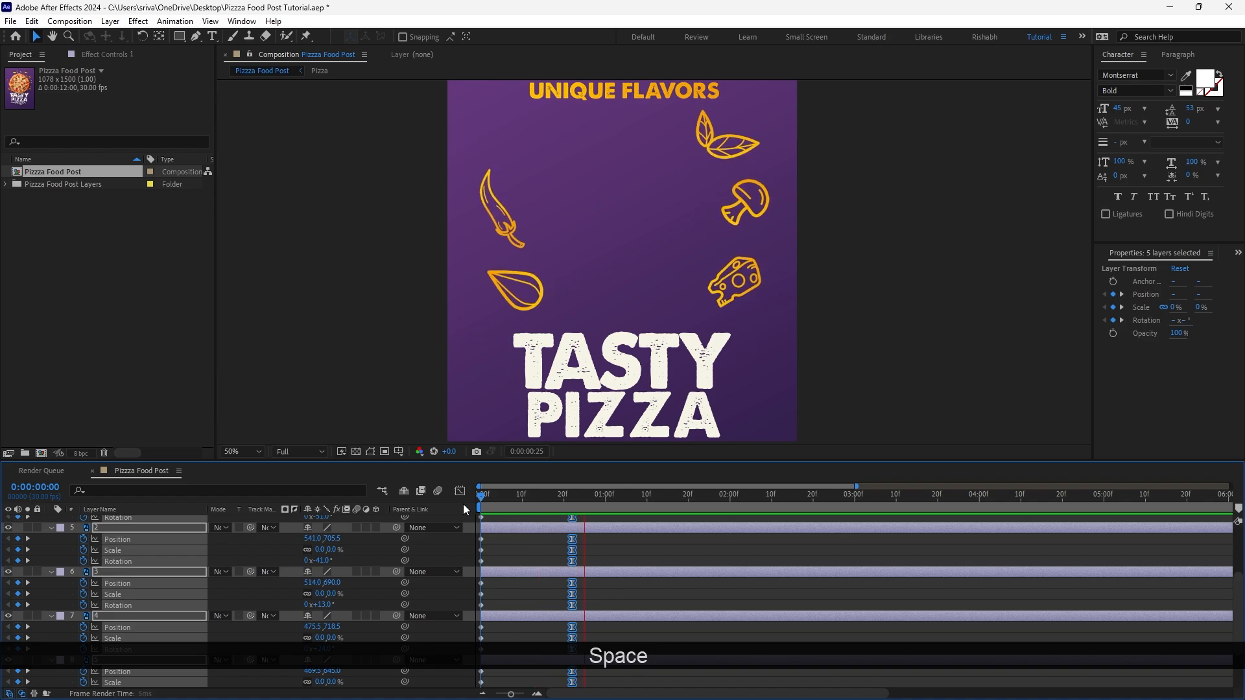
pyautogui.press('space')
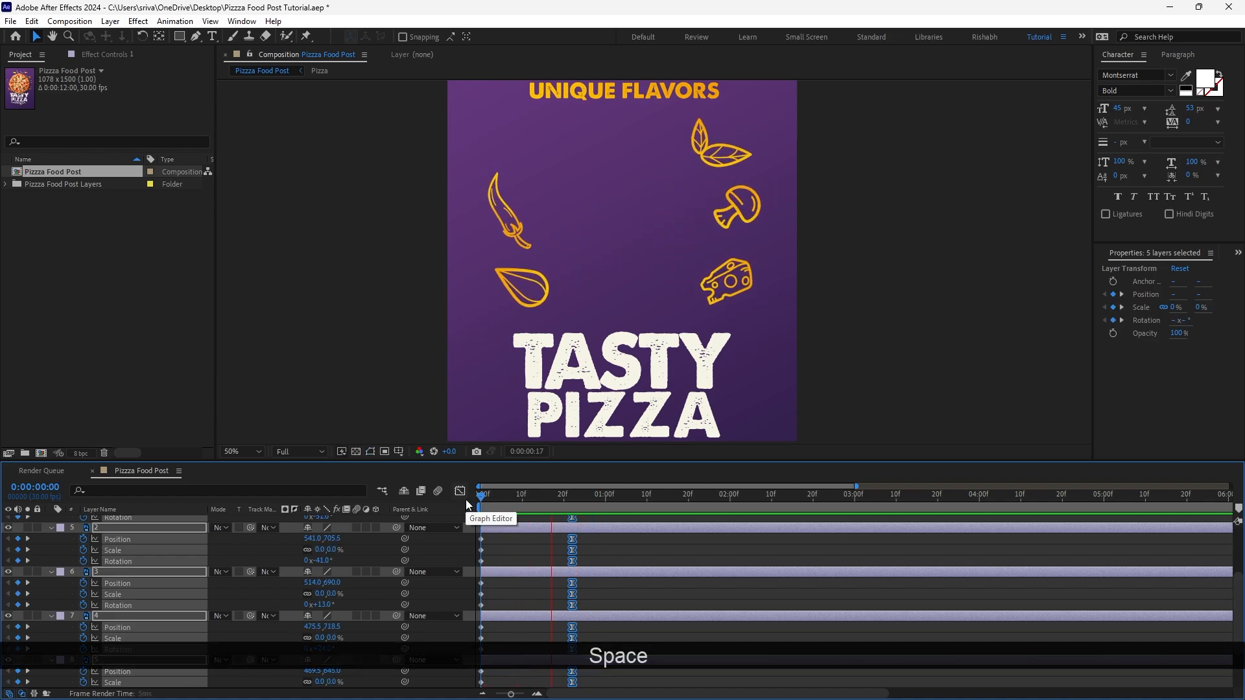
pyautogui.press('space')
# Collapse the ingredient layers' keyframes and stagger layers 1 to 5 to start at about frames 8, 12, 1, 13 and 9
pyautogui.press('u')
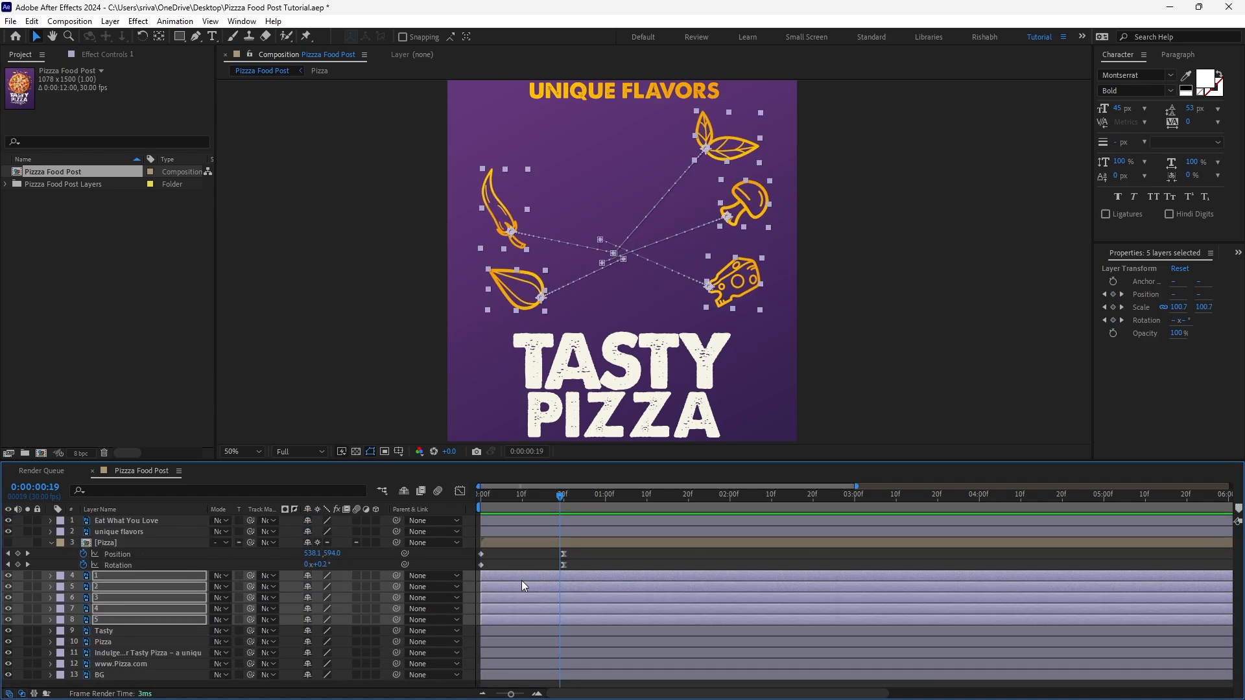
pyautogui.click(519, 630)
pyautogui.press('pageup')
pyautogui.press('pageup')
pyautogui.press('pageup')
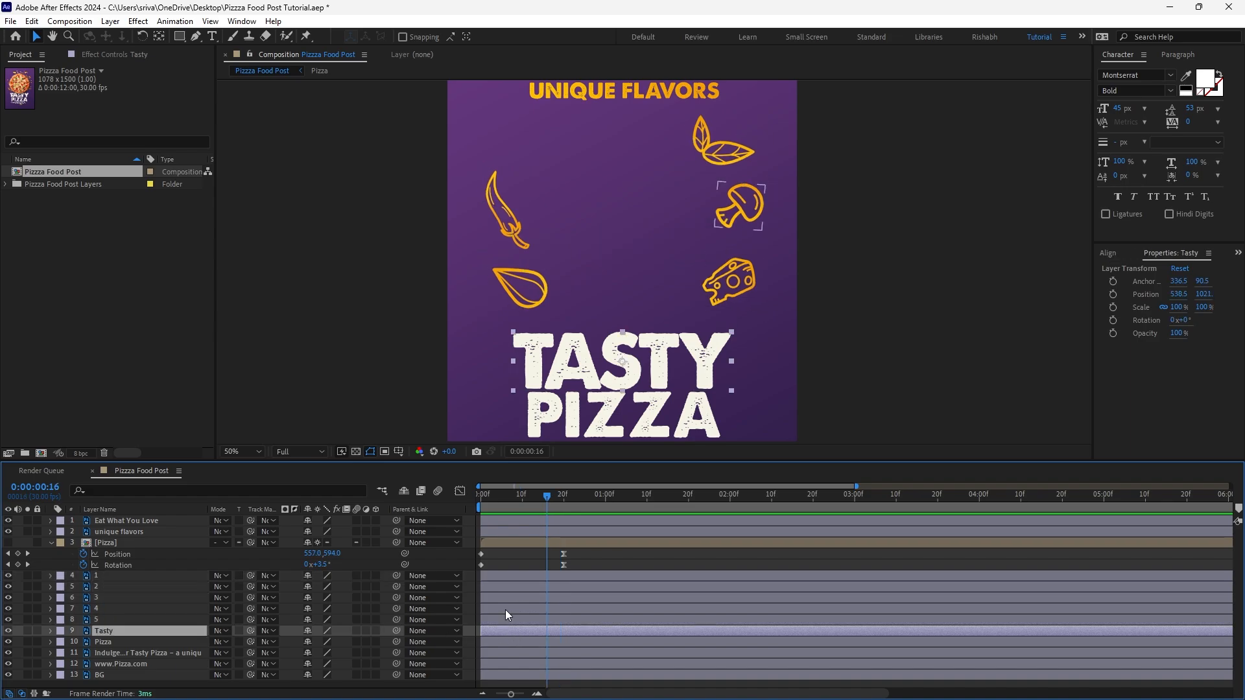
pyautogui.moveTo(498, 618); pyautogui.dragTo(567, 607)
pyautogui.click(573, 577)
pyautogui.moveTo(549, 599); pyautogui.dragTo(573, 578)
pyautogui.moveTo(573, 596); pyautogui.dragTo(558, 597)
pyautogui.moveTo(549, 501)
pyautogui.mouseDown()
pyautogui.moveTo(520, 511)
pyautogui.moveTo(562, 519)
pyautogui.mouseUp()
pyautogui.moveTo(612, 577); pyautogui.dragTo(588, 600)
pyautogui.moveTo(575, 608); pyautogui.dragTo(604, 608)
pyautogui.moveTo(564, 498); pyautogui.dragTo(635, 506)
# Save the project and make the Pizza layer visible again
pyautogui.hotkey('ctrl', 's')
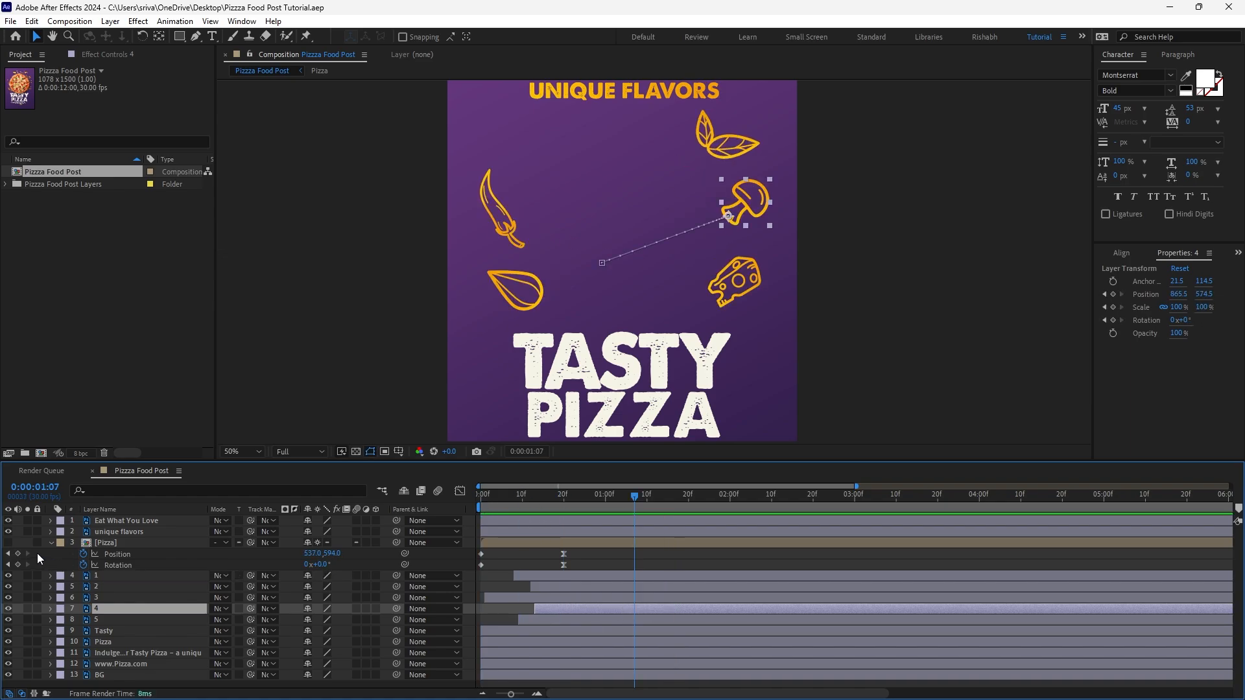
pyautogui.click(8, 542)
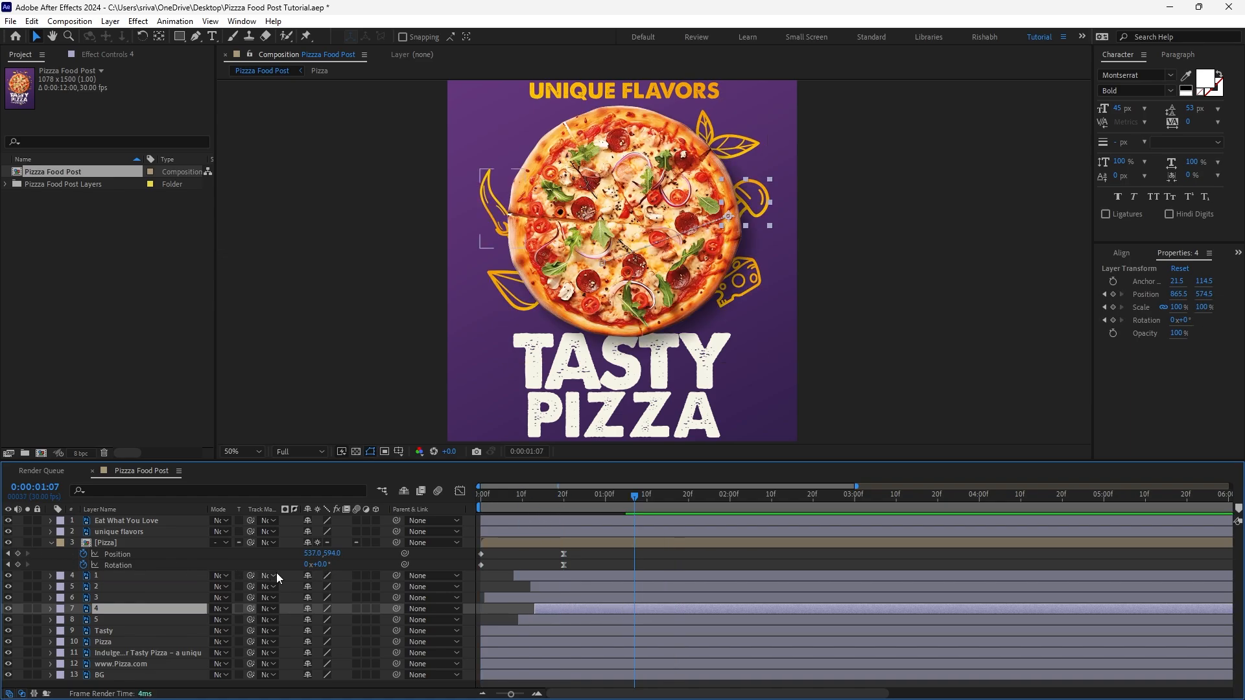
# Shift ingredient layers 1 to 5 together about eight frames later, so that layer 1 starts at about frame 16
pyautogui.click(552, 496)
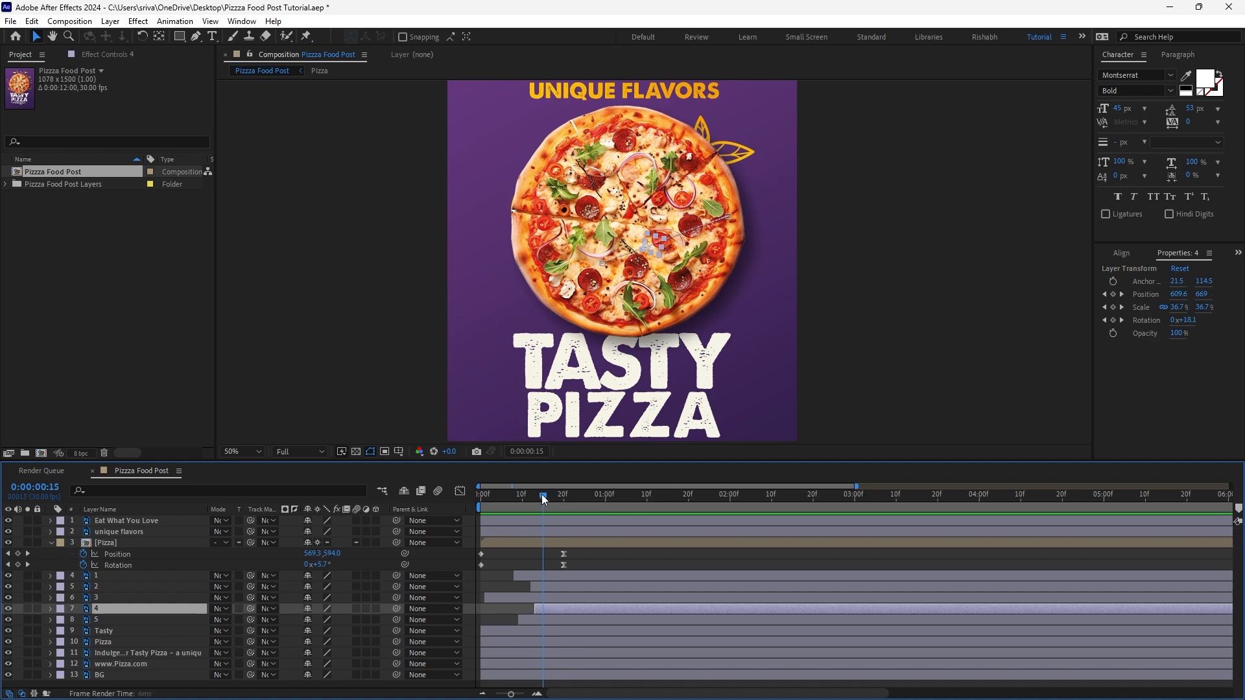
pyautogui.moveTo(542, 494); pyautogui.dragTo(566, 492)
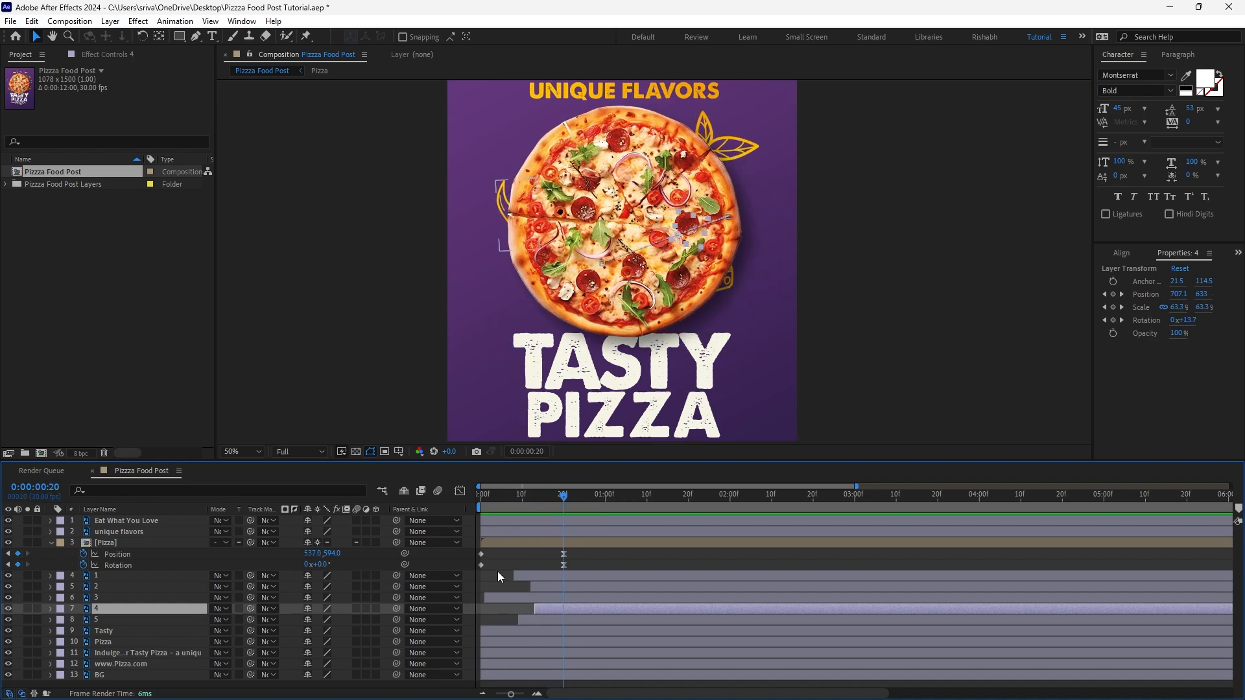
pyautogui.click(551, 576)
pyautogui.keyDown('shift'); pyautogui.click(546, 619); pyautogui.keyUp('shift')
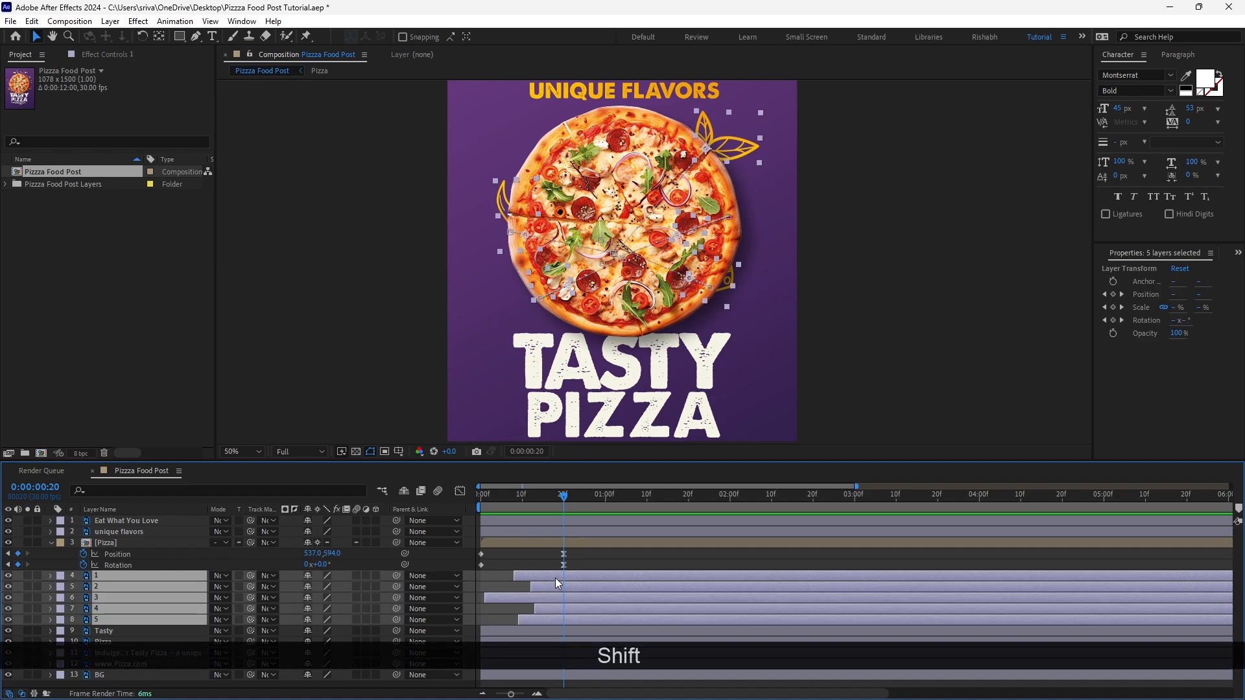
pyautogui.moveTo(555, 577); pyautogui.dragTo(588, 575)
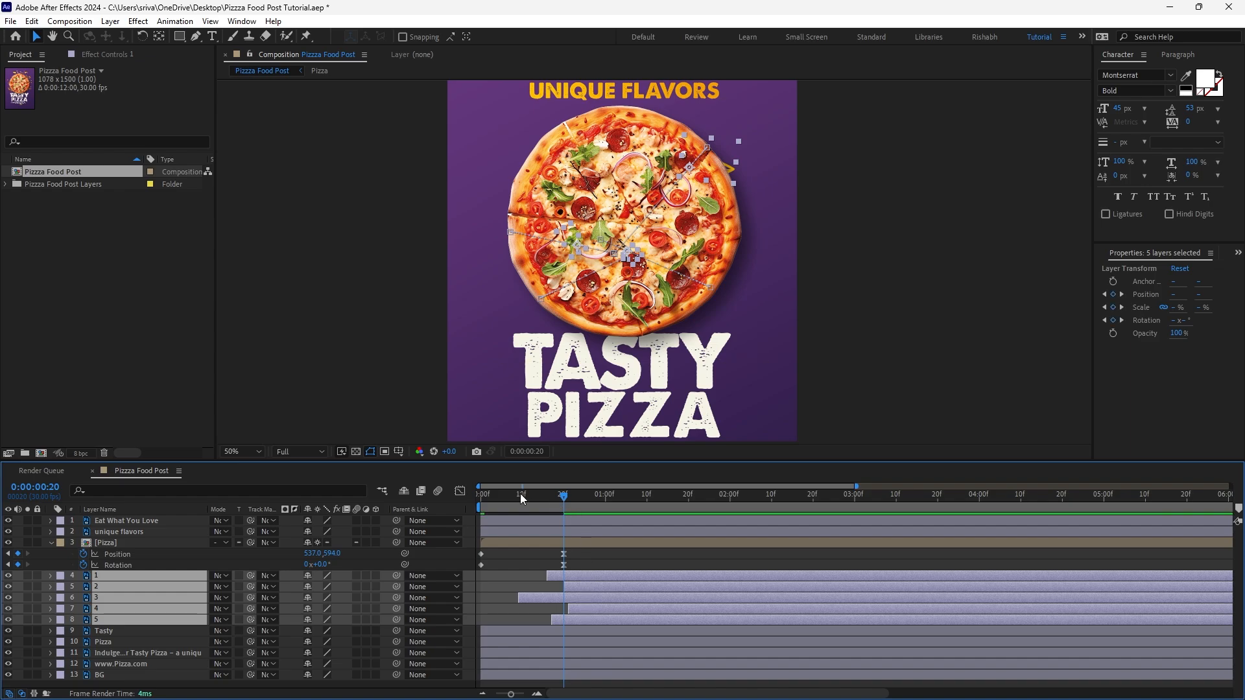
# Preview the delayed ingredient animation and save the project
pyautogui.moveTo(522, 498)
pyautogui.mouseDown()
pyautogui.moveTo(499, 495)
pyautogui.moveTo(622, 494)
pyautogui.mouseUp()
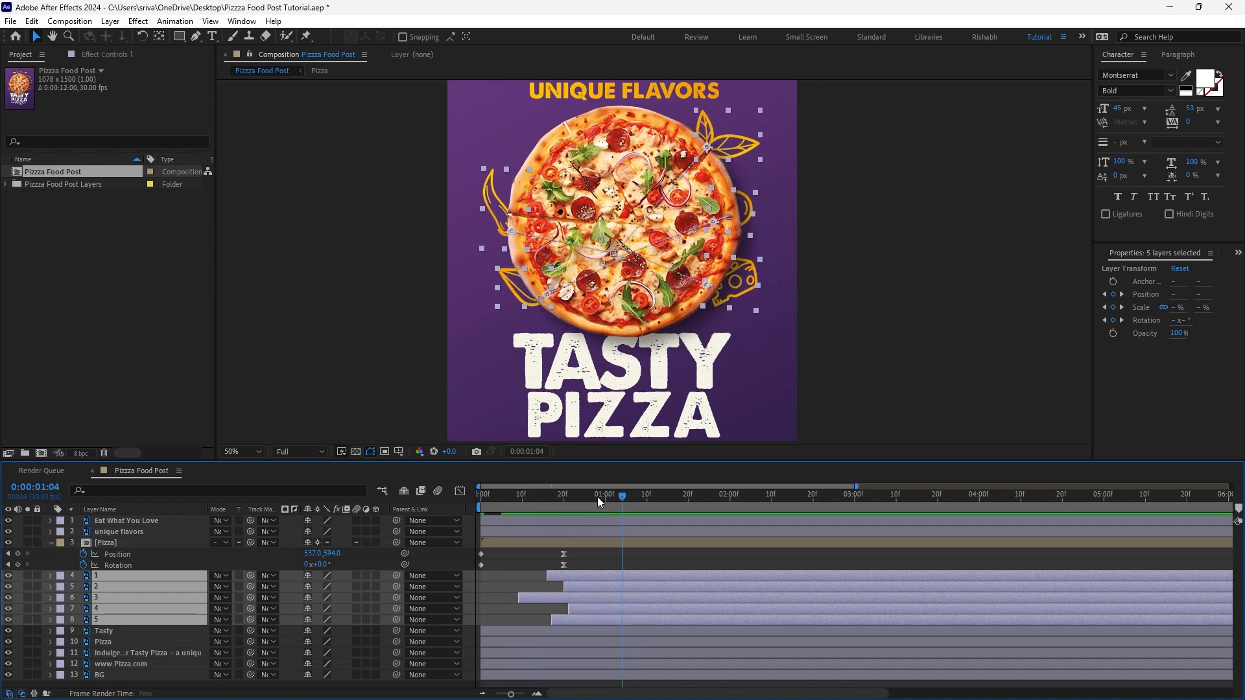
pyautogui.press('space')
pyautogui.click(306, 387)
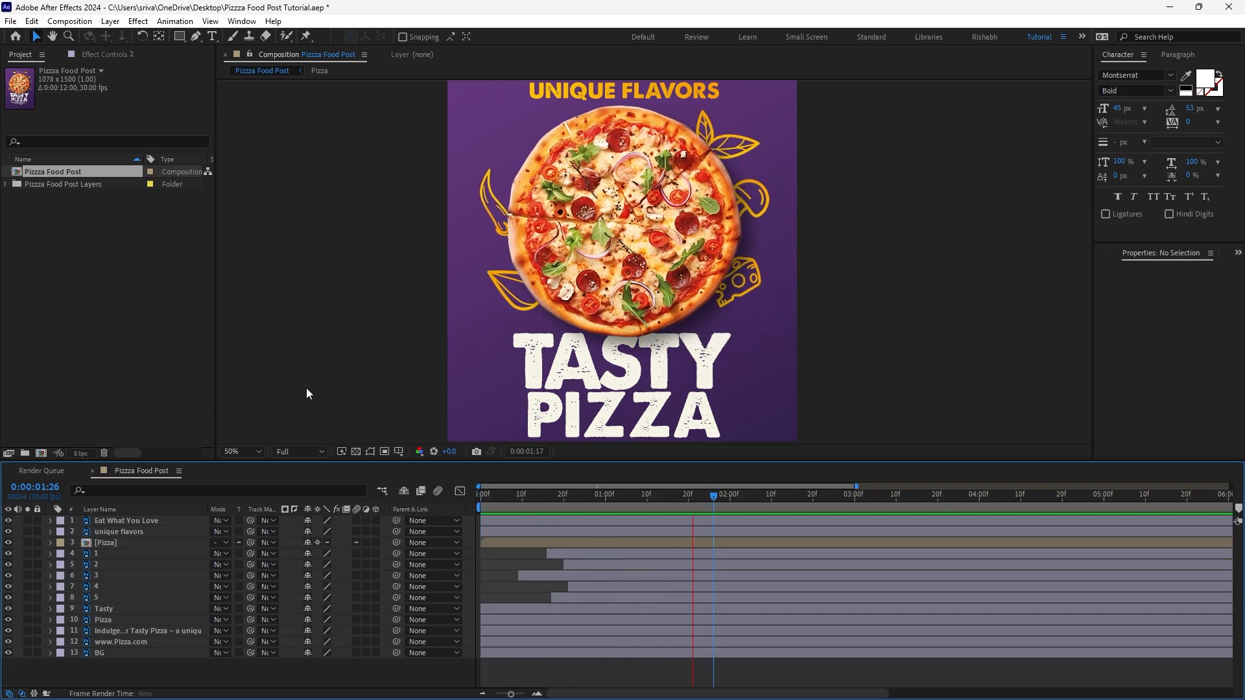
pyautogui.press('space')
pyautogui.hotkey('ctrl', 's')
pyautogui.moveTo(605, 245); pyautogui.dragTo(589, 254)
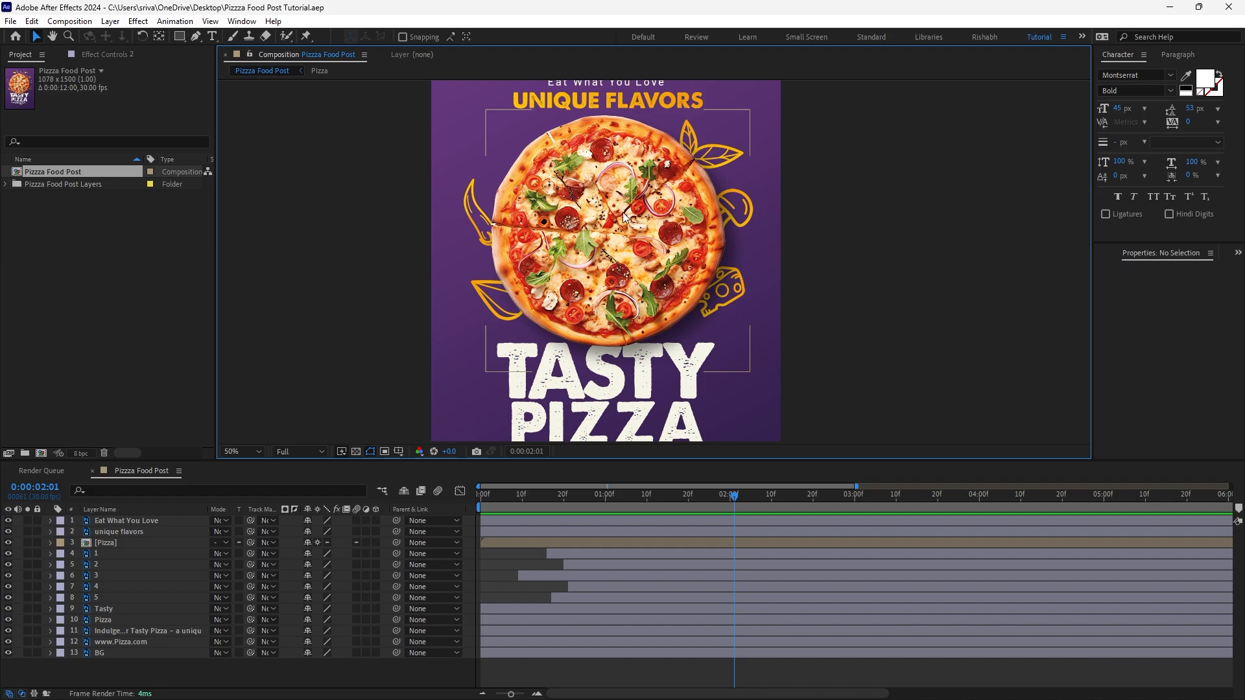
# Open the Pizza precomposition and set the label colour of layers L1 to L11 to Green
pyautogui.doubleClick(124, 542)
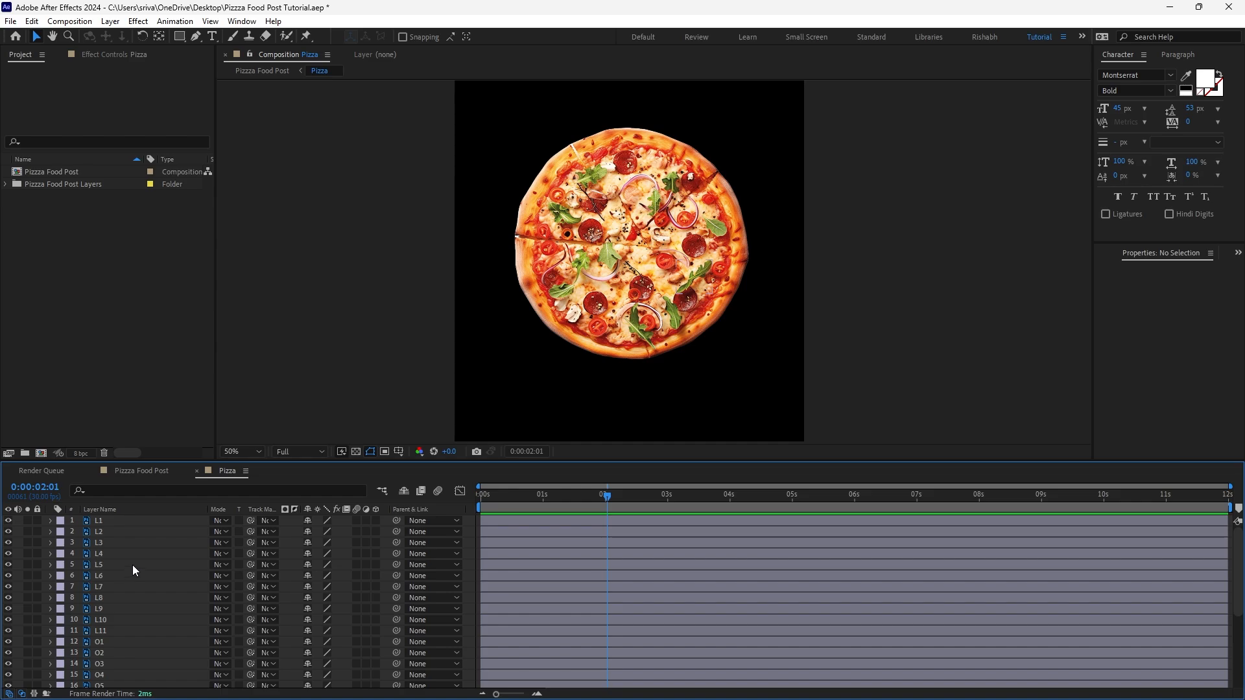
pyautogui.click(125, 521)
pyautogui.click(27, 520)
pyautogui.click(29, 520)
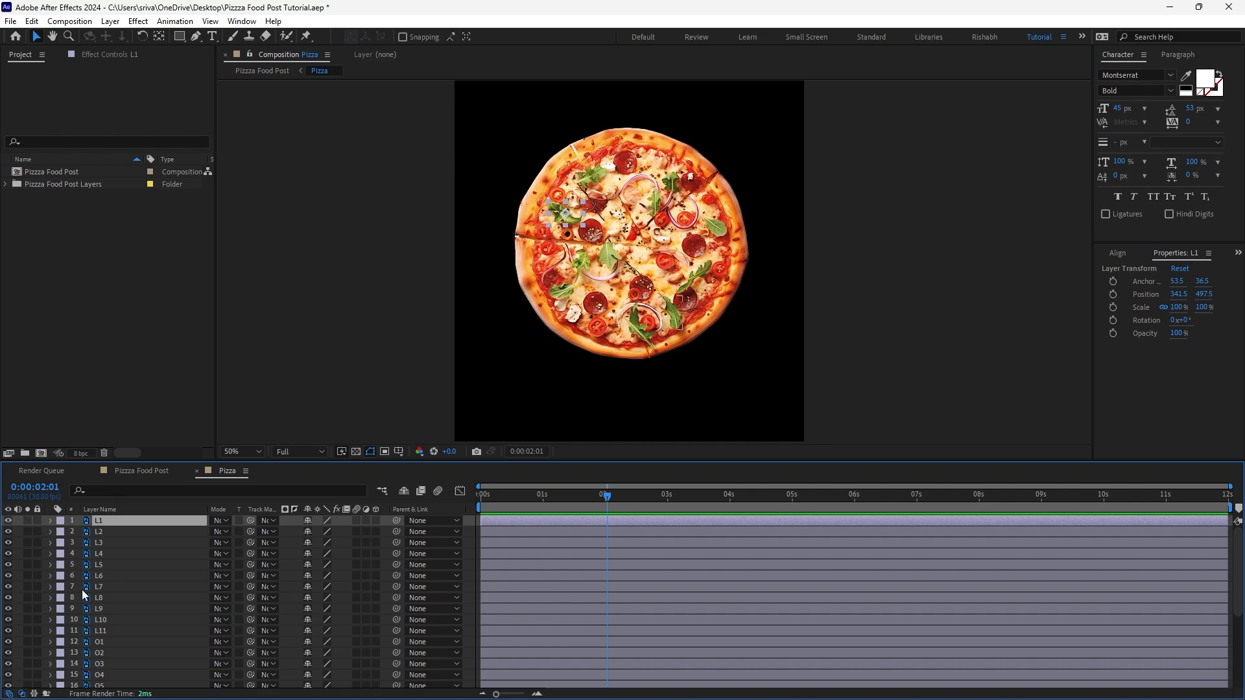
pyautogui.keyDown('shift'); pyautogui.click(114, 631); pyautogui.keyUp('shift')
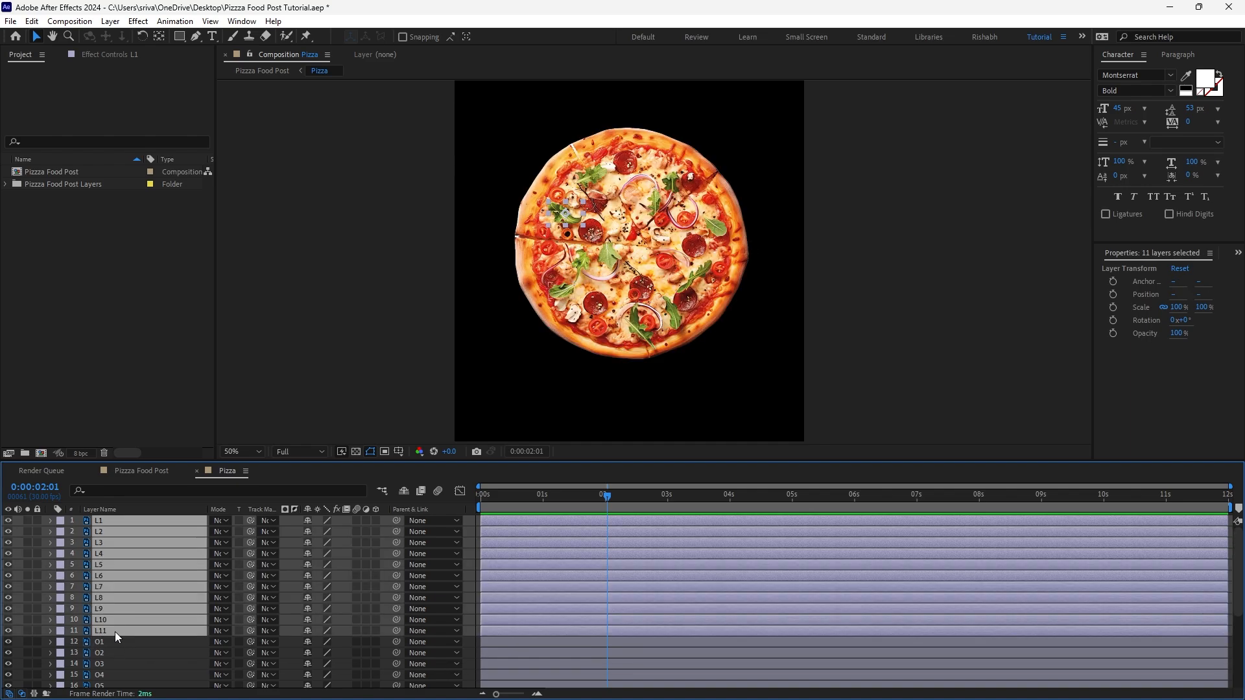
pyautogui.click(60, 522)
pyautogui.click(91, 398)
# Set the label colour of layers O1 to O9 to Blue
pyautogui.scroll(-2, 149, 551)
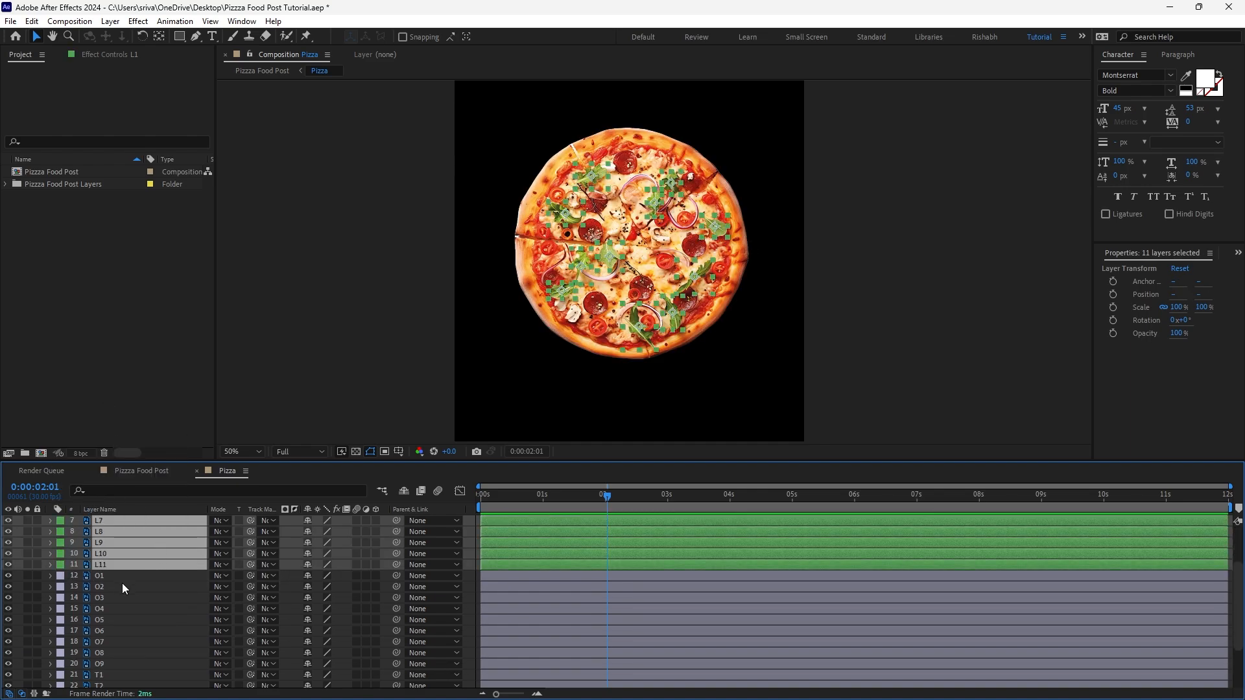
pyautogui.click(122, 577)
pyautogui.scroll(-1, 131, 618)
pyautogui.keyDown('shift'); pyautogui.click(102, 629); pyautogui.keyUp('shift')
pyautogui.click(60, 553)
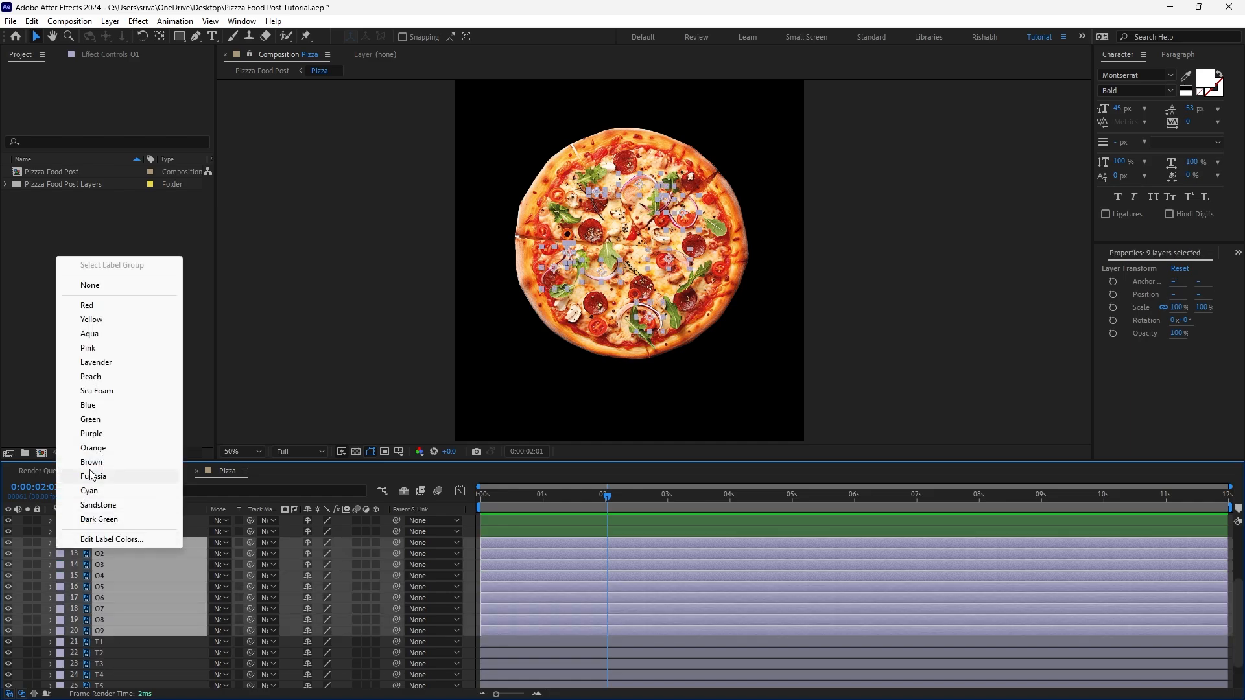
pyautogui.click(88, 405)
# Give layers T1 to T7 a red label colour and review the colour-coded groups in the enlarged timeline
pyautogui.scroll(-1, 122, 593)
pyautogui.click(113, 604)
pyautogui.keyDown('shift'); pyautogui.click(107, 671); pyautogui.keyUp('shift')
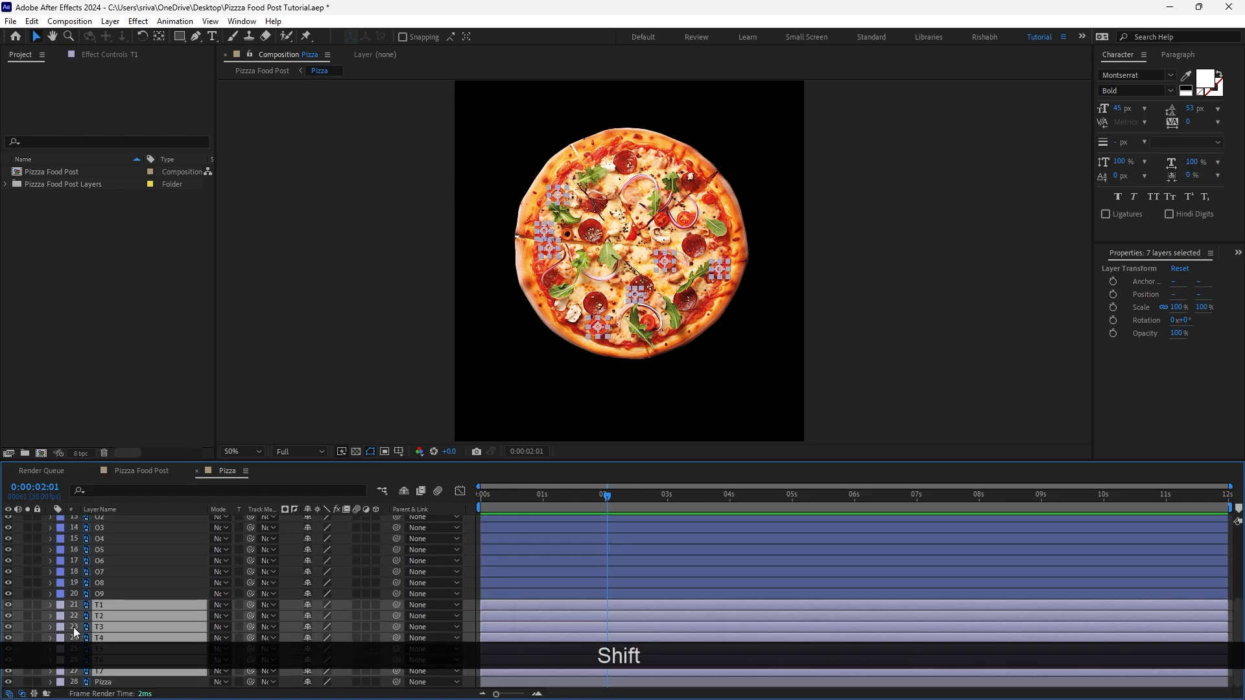
pyautogui.click(61, 605)
pyautogui.click(107, 364)
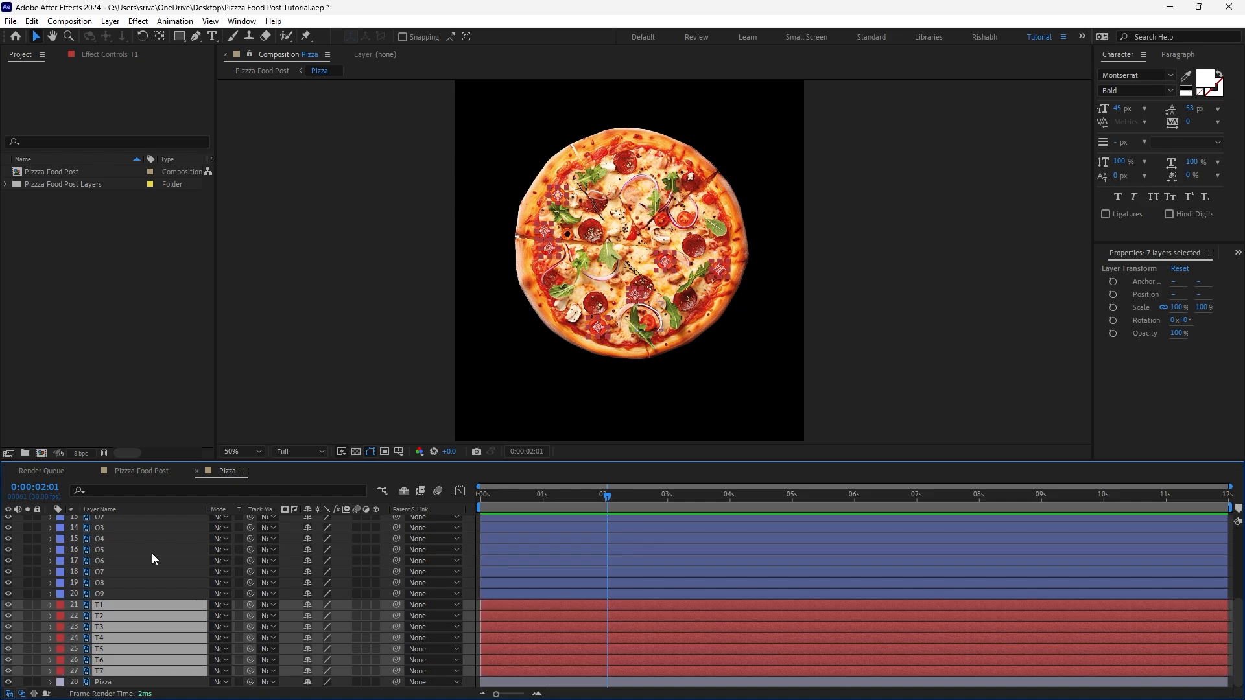
pyautogui.press('`')
pyautogui.click(166, 480)
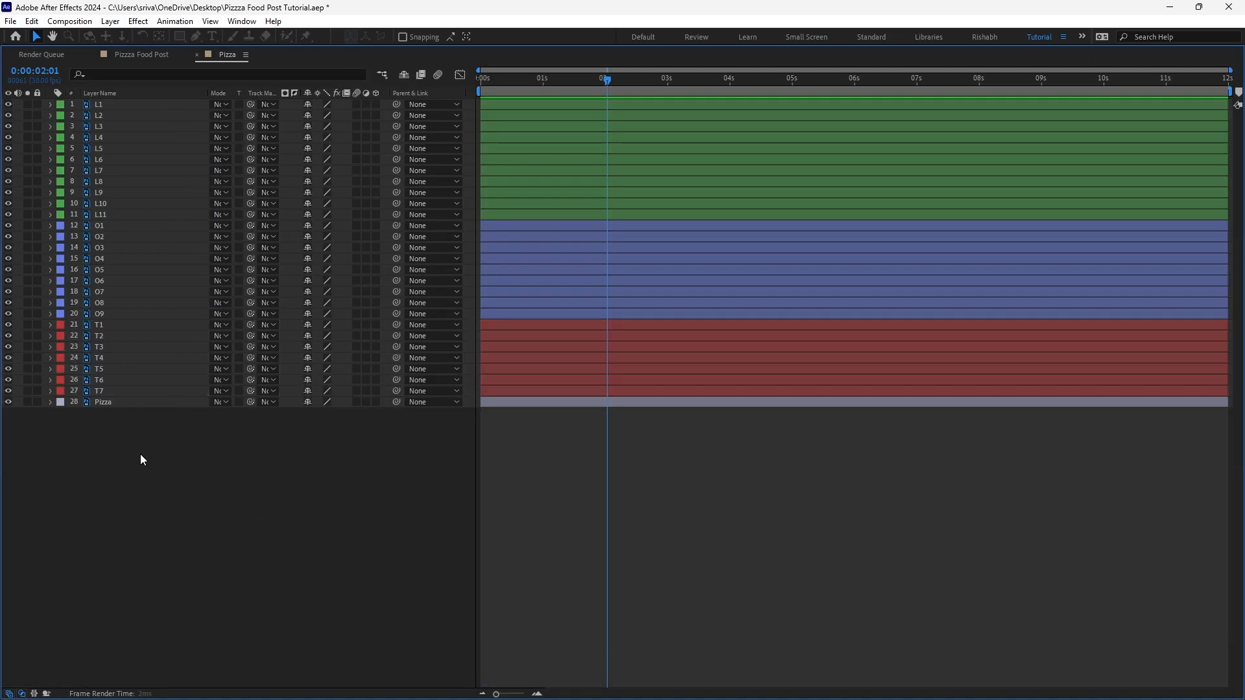
pyautogui.press('`')
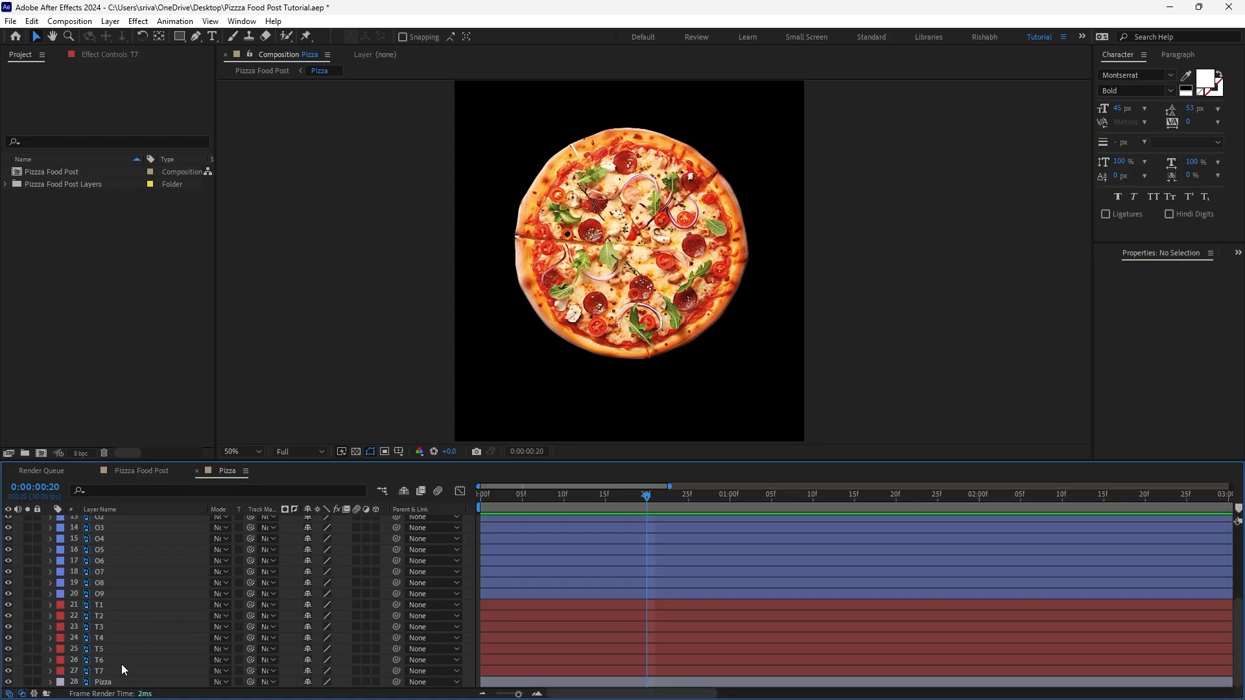
# Make all topping layers from L1 to T7 3D and add Position keyframes to them at frame 20
pyautogui.click(125, 669)
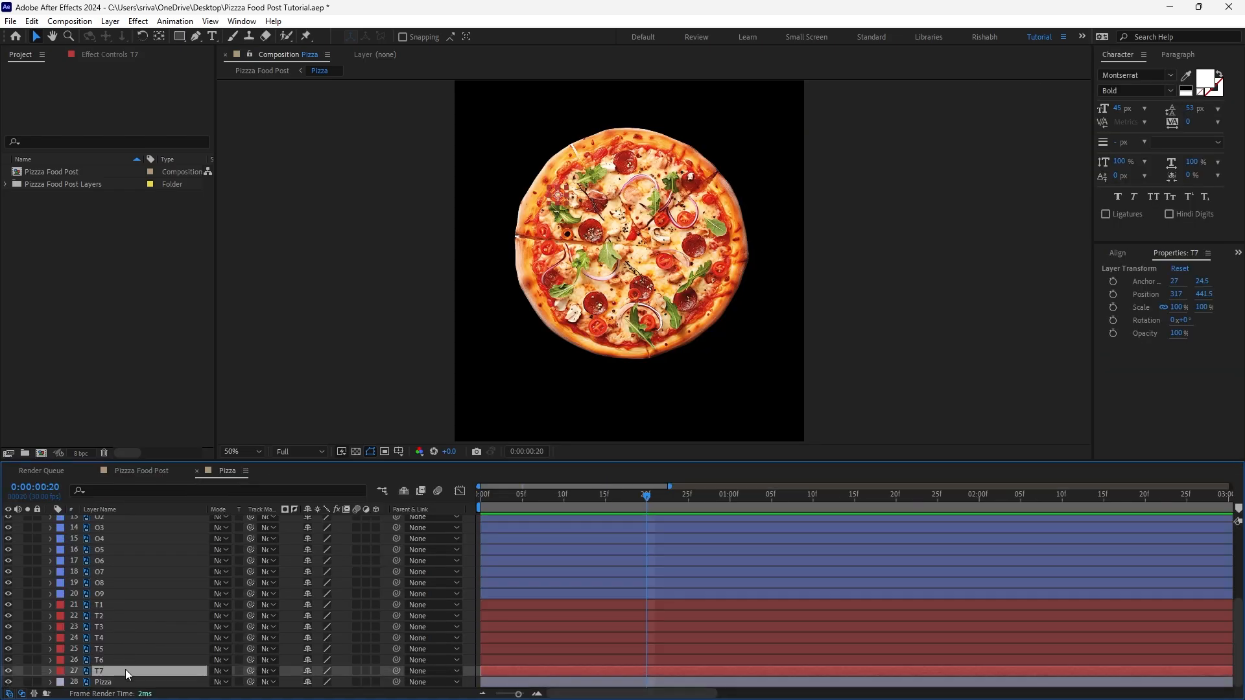
pyautogui.scroll(5, 130, 553)
pyautogui.keyDown('shift'); pyautogui.click(126, 519); pyautogui.keyUp('shift')
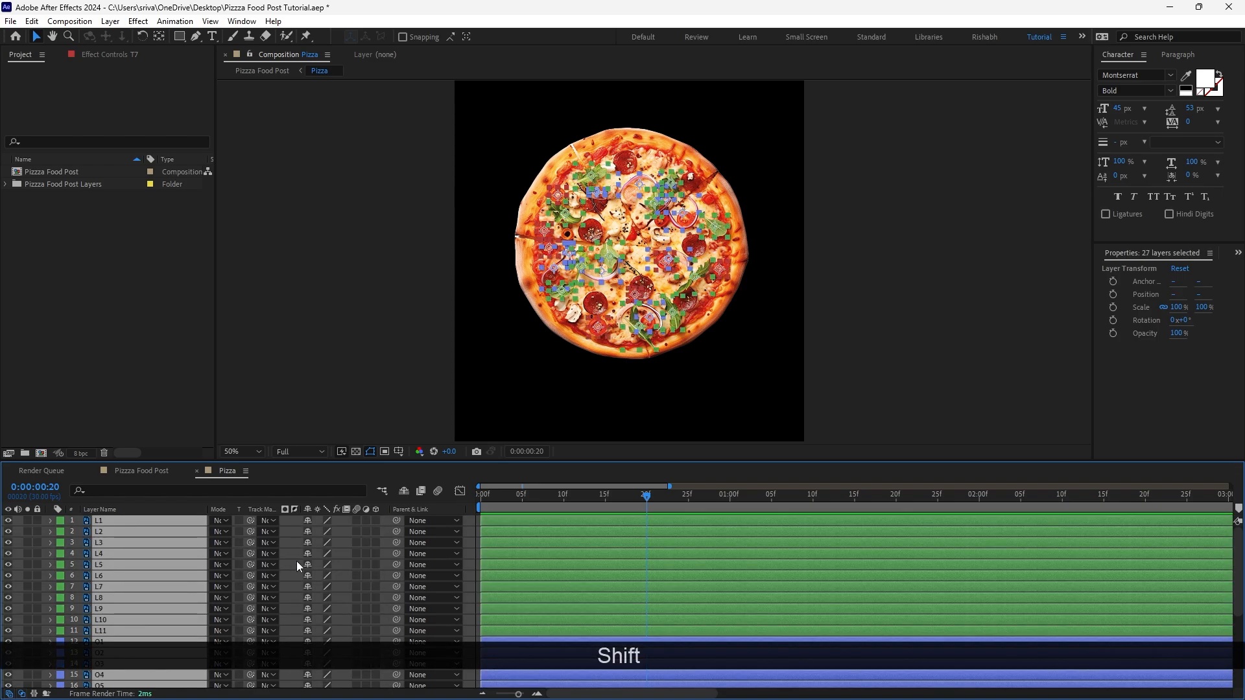
pyautogui.click(376, 520)
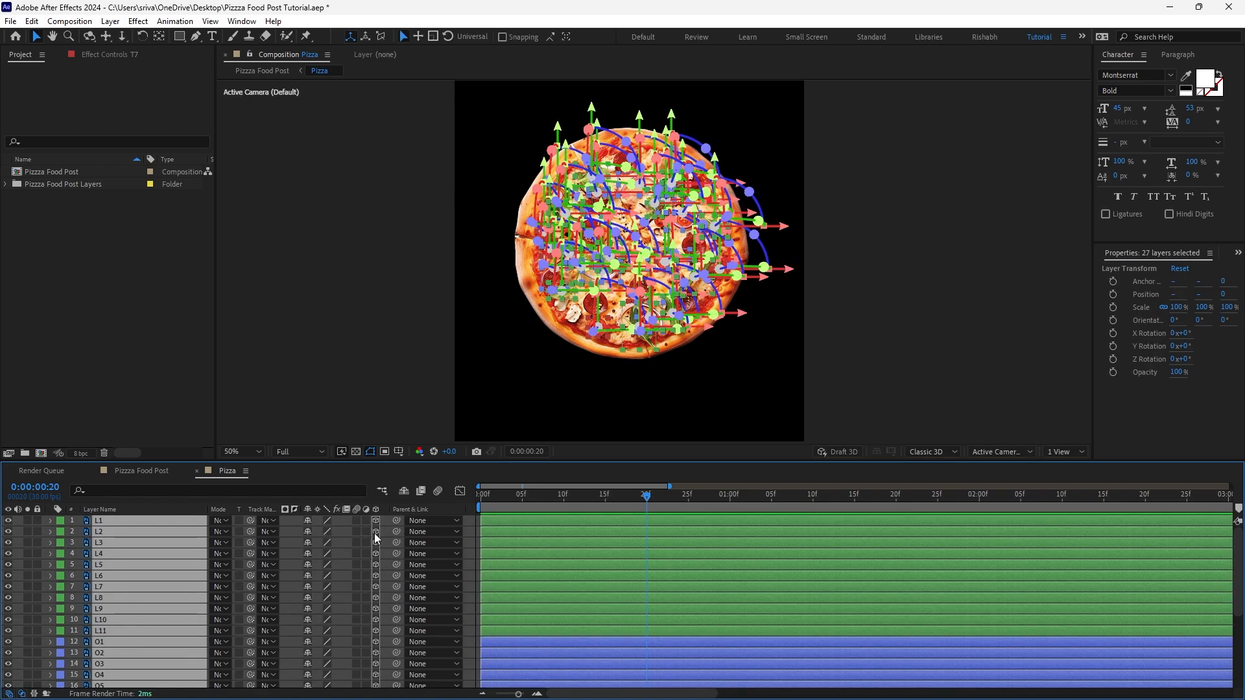
pyautogui.press('p')
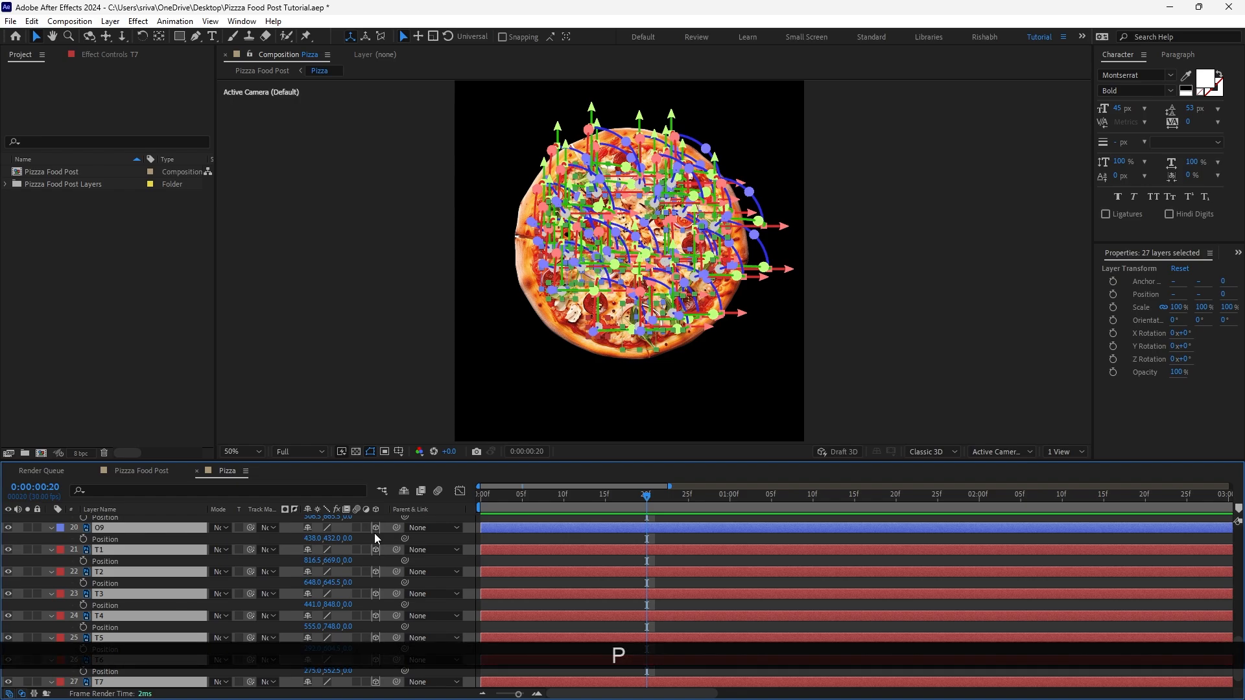
pyautogui.click(83, 539)
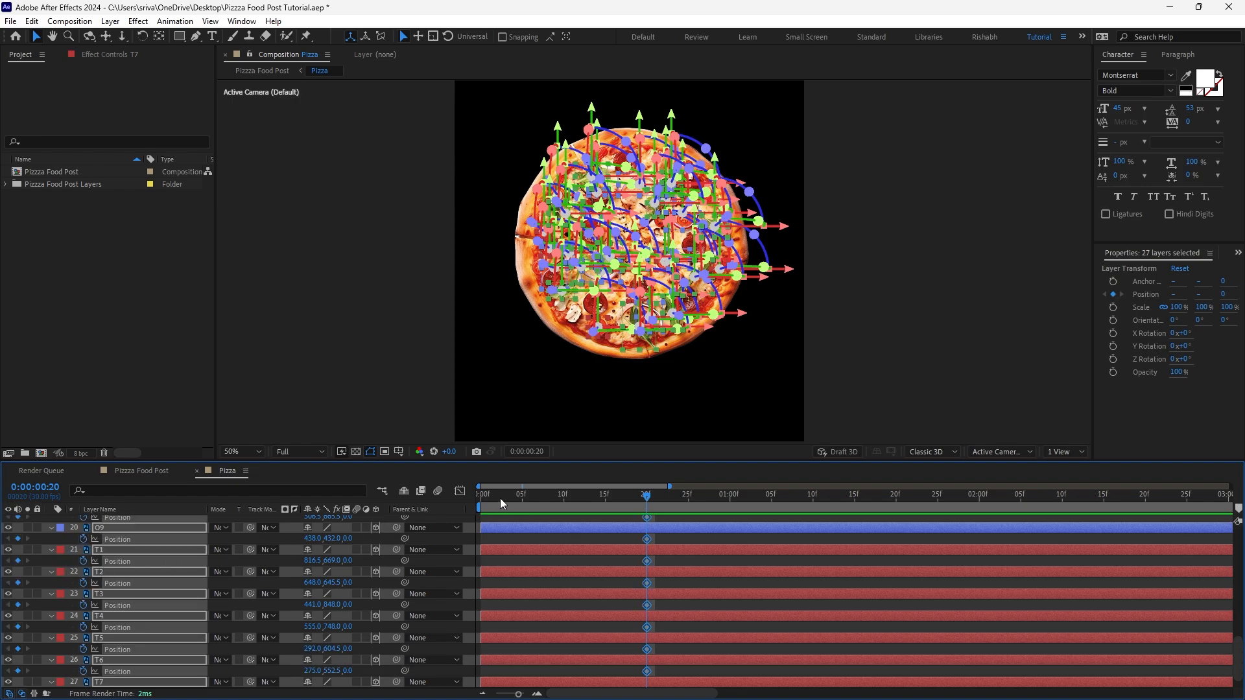
# Move to frame 0 and display the composition in 2 Views with the Top view active beside the Default view
pyautogui.moveTo(500, 498); pyautogui.dragTo(467, 515)
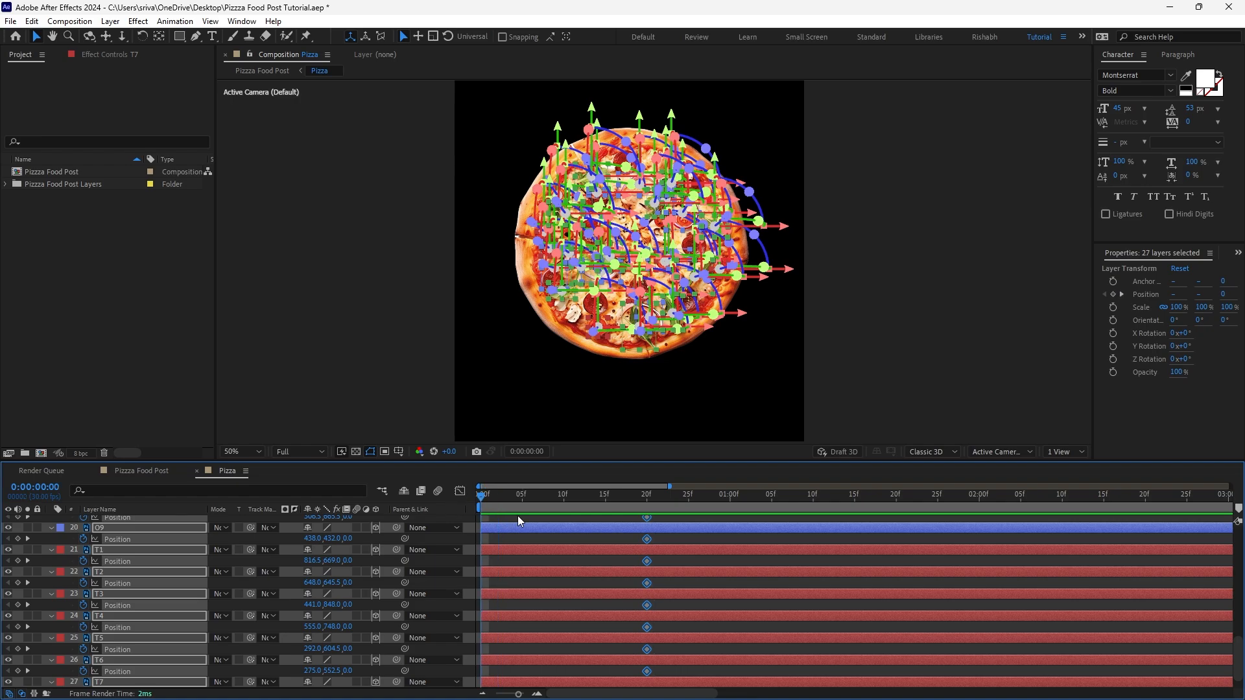
pyautogui.click(1066, 454)
pyautogui.click(1071, 481)
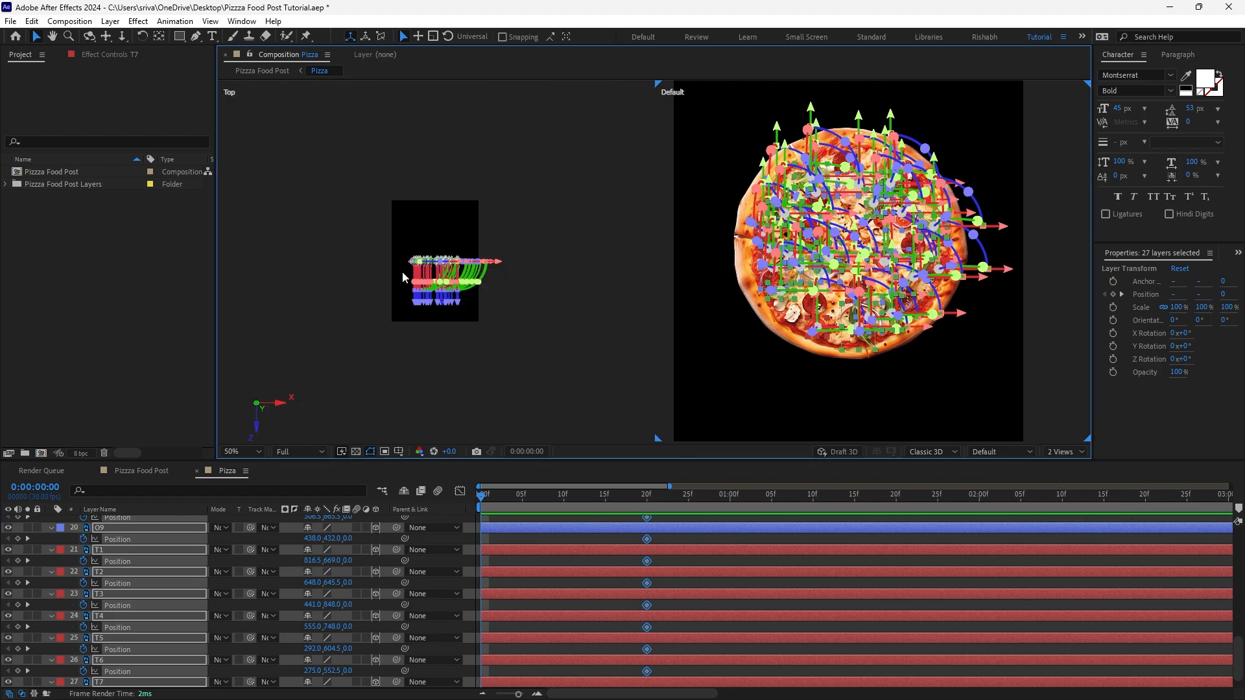
pyautogui.scroll(3, 403, 274)
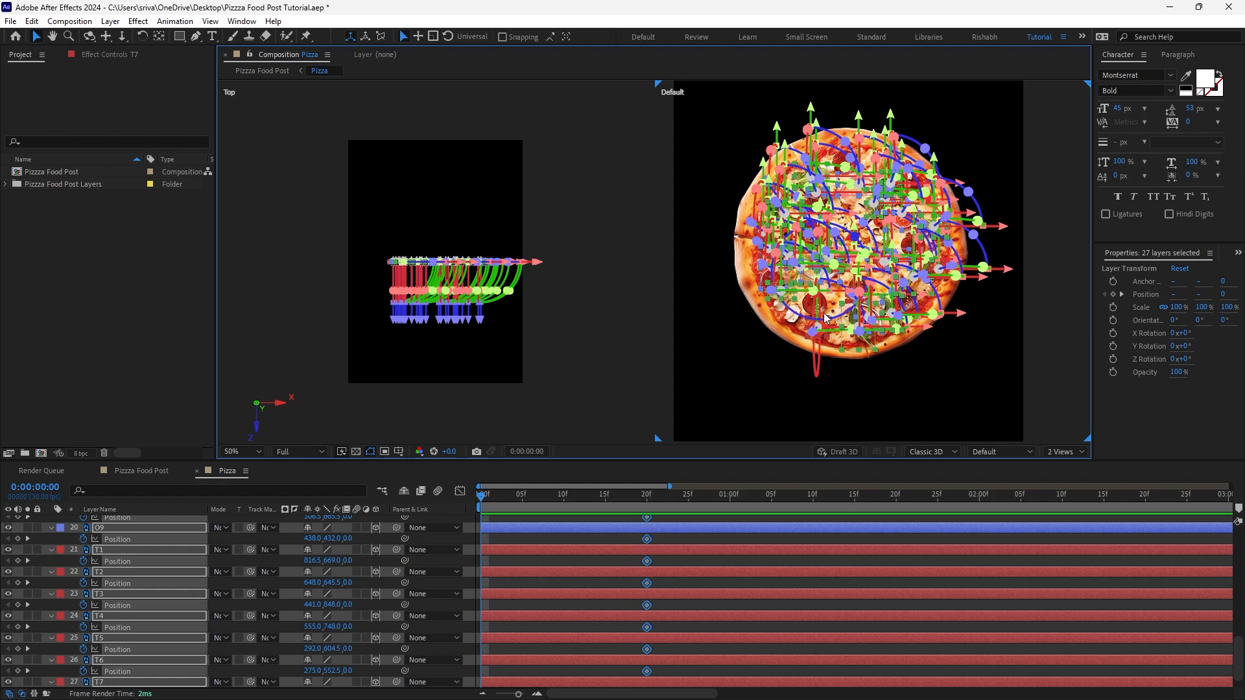
pyautogui.click(515, 222)
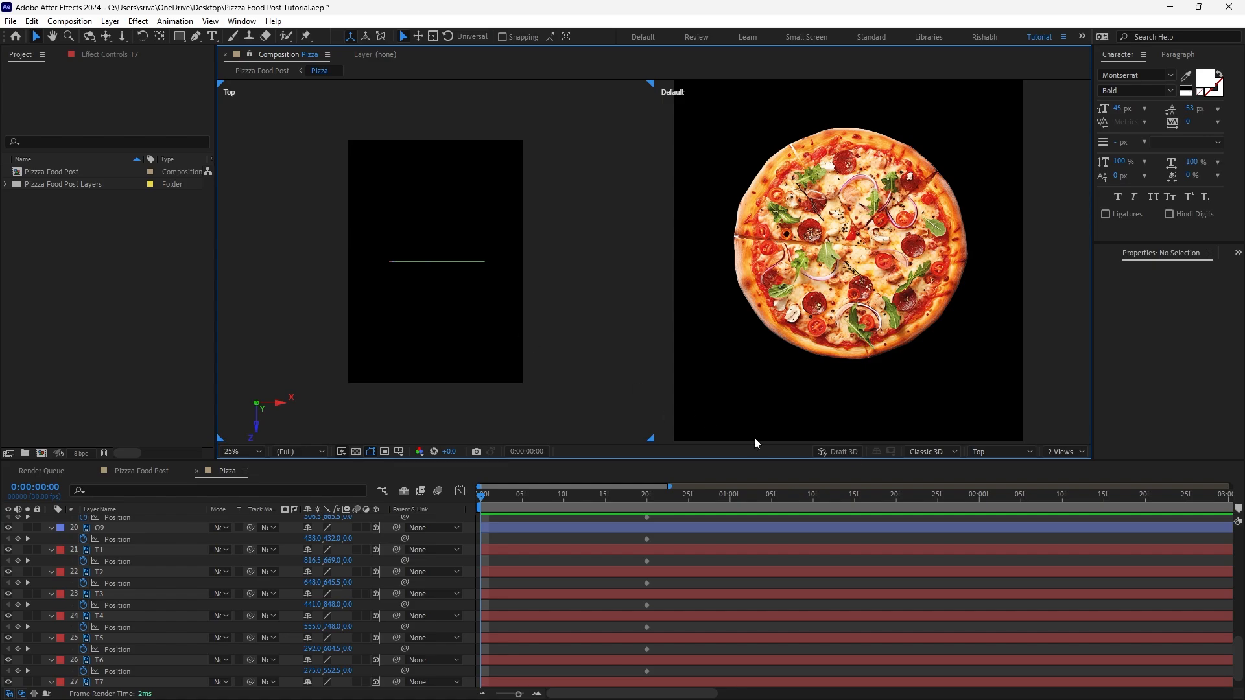
pyautogui.click(472, 266)
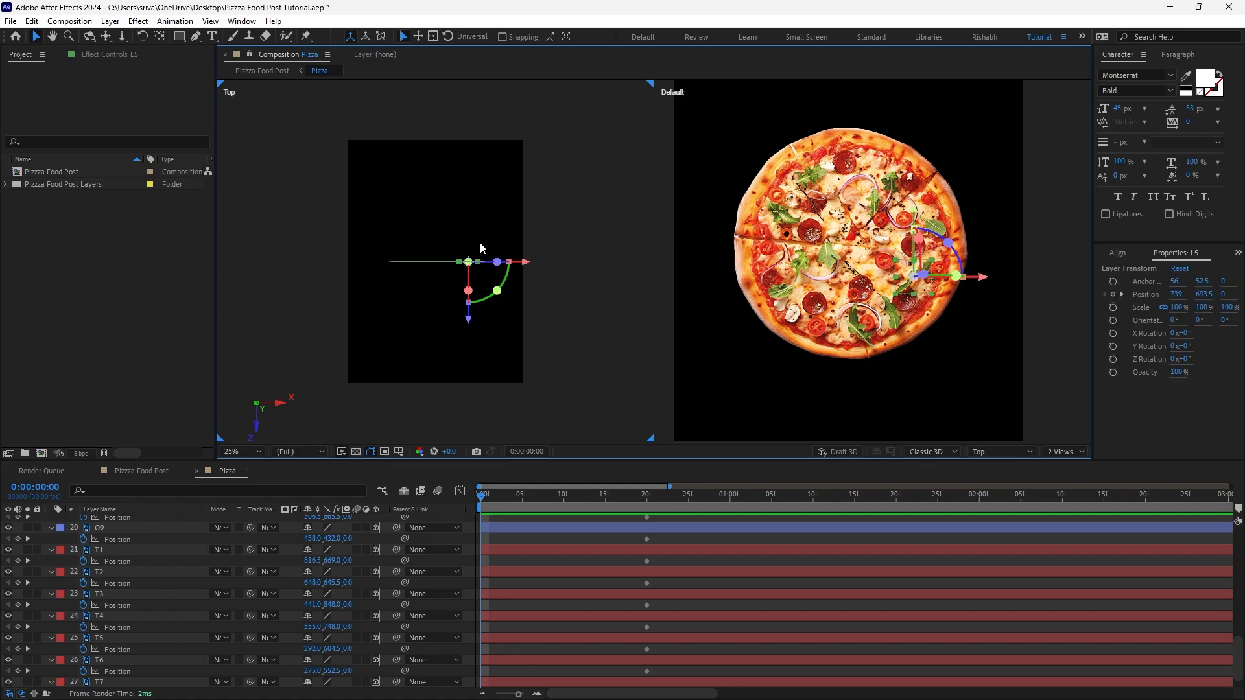
pyautogui.click(496, 215)
pyautogui.click(994, 453)
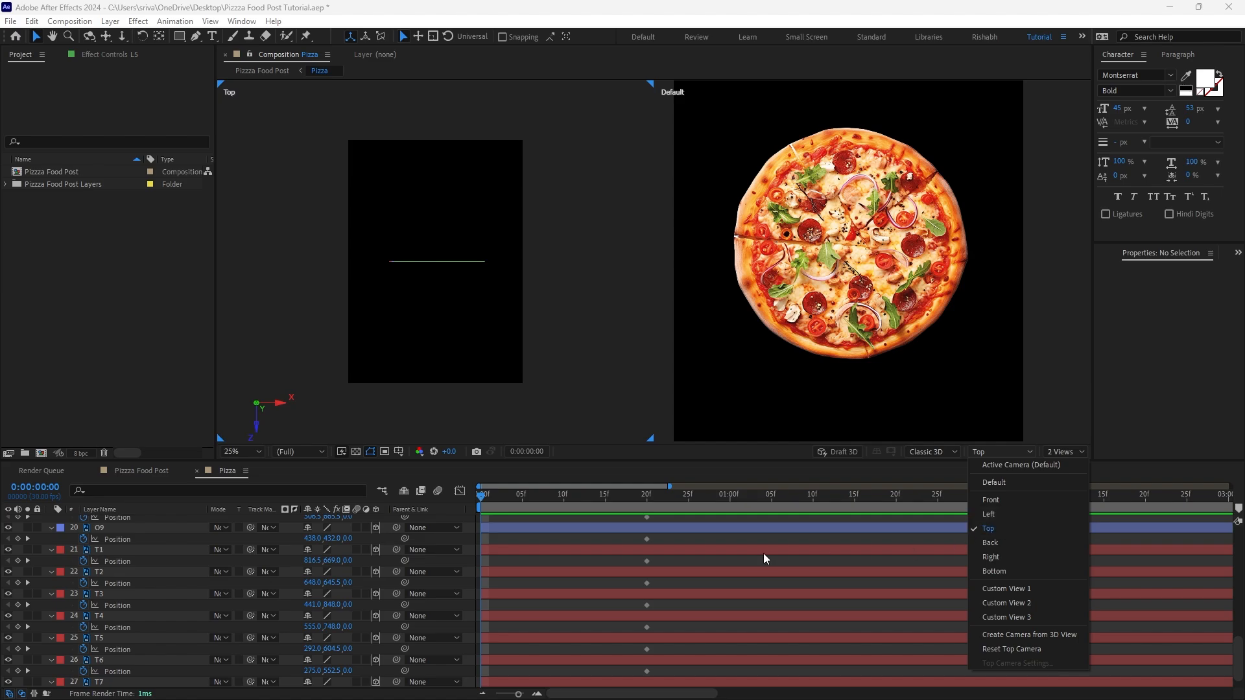
pyautogui.click(585, 557)
# Select layers L1 to T7 and move them along the Z axis in the Top view to about -1636 at frame 0
pyautogui.scroll(13, 159, 531)
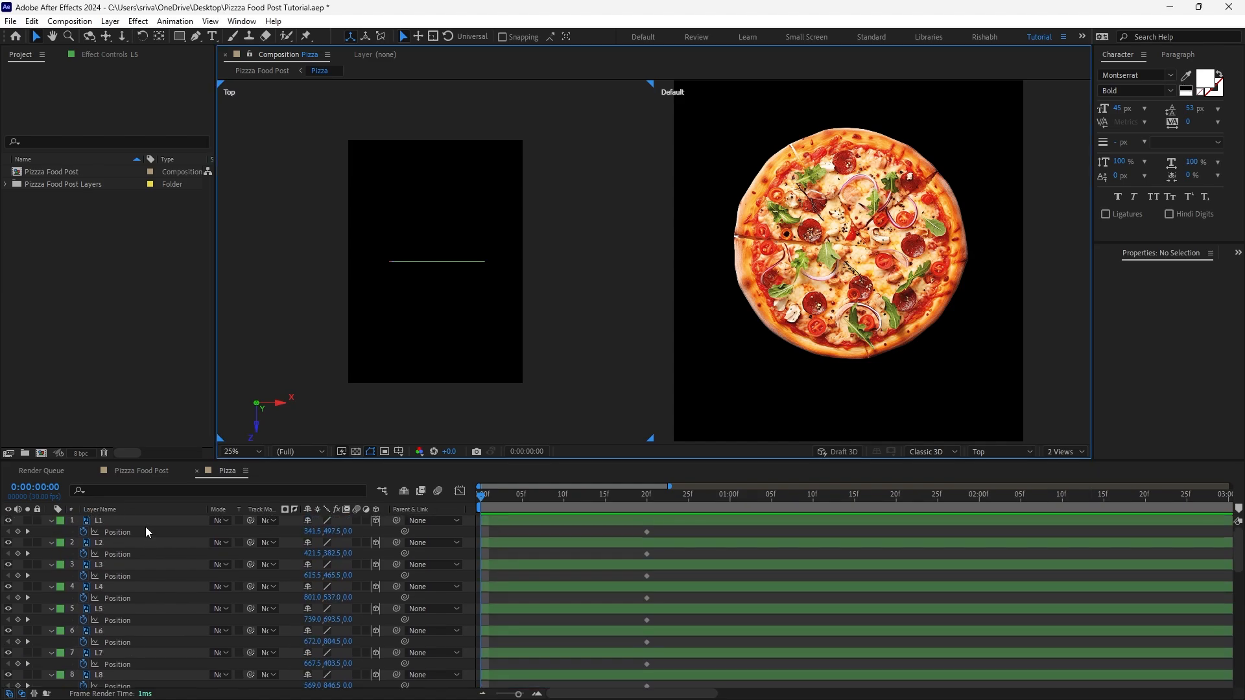
pyautogui.click(145, 527)
pyautogui.scroll(-6, 145, 528)
pyautogui.scroll(-6, 138, 613)
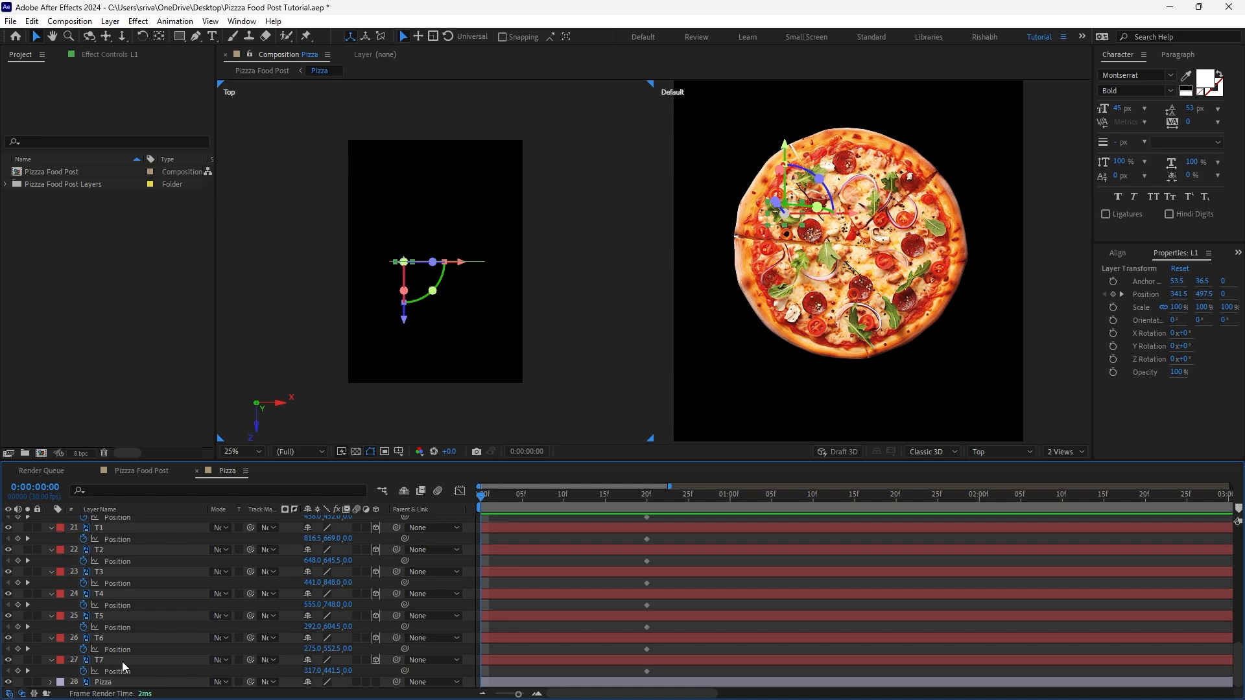
pyautogui.keyDown('shift'); pyautogui.click(125, 661); pyautogui.keyUp('shift')
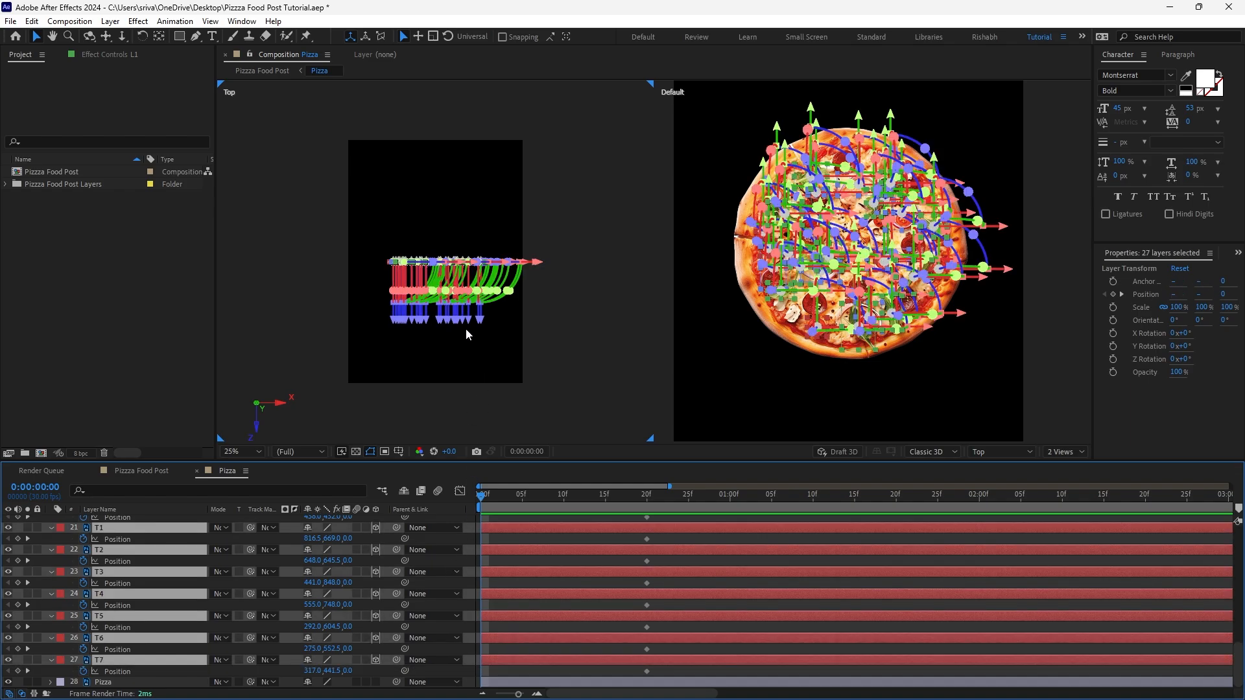
pyautogui.press('space')
pyautogui.moveTo(474, 344); pyautogui.dragTo(450, 257)
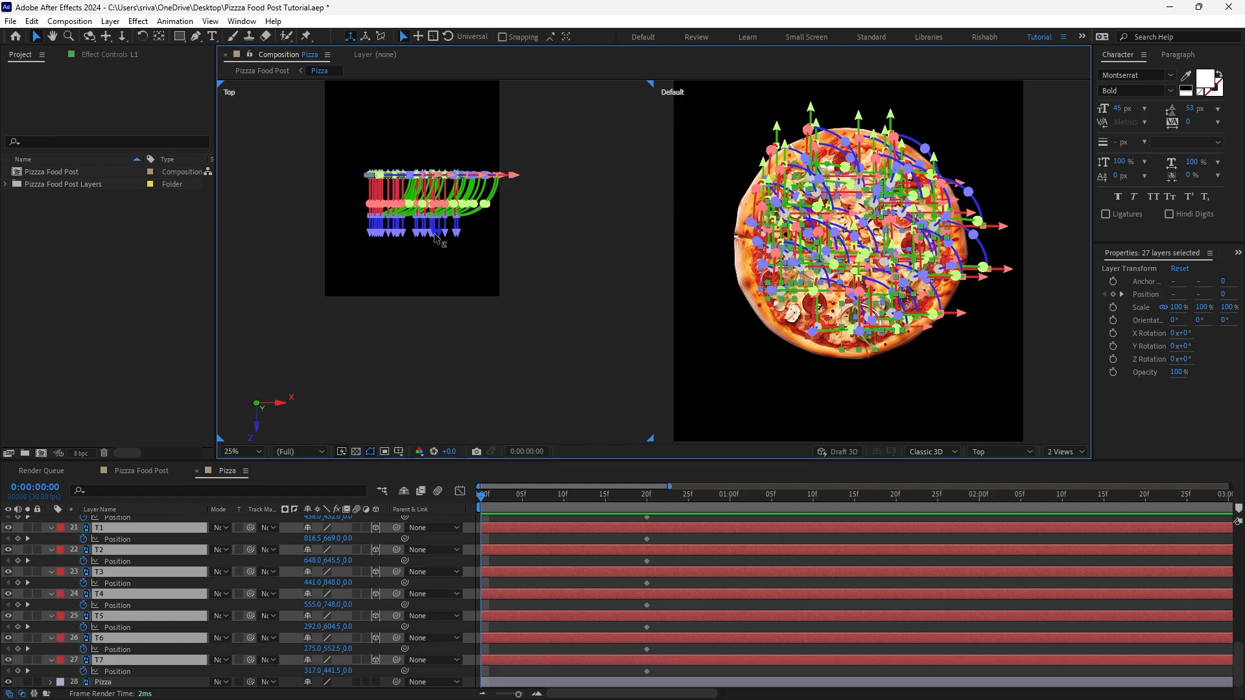
pyautogui.moveTo(435, 238); pyautogui.dragTo(445, 515)
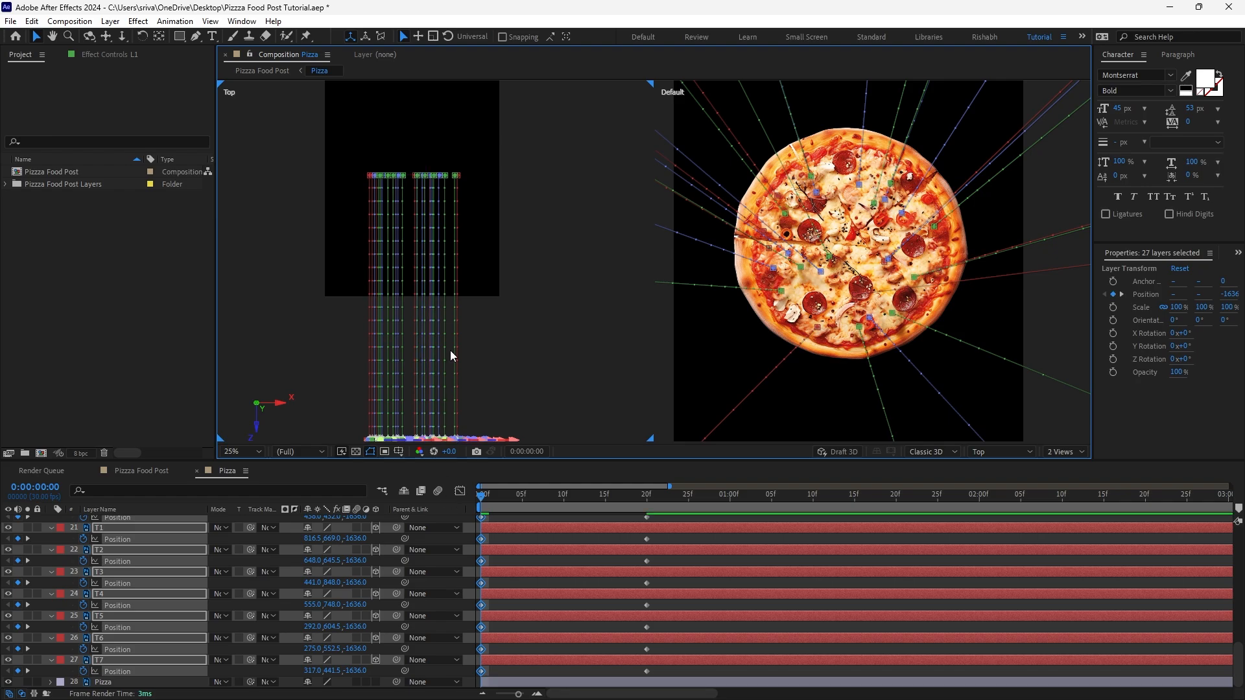
# Collapse the topping layers' keyframes and play back the toppings flying onto the pizza
pyautogui.click(566, 542)
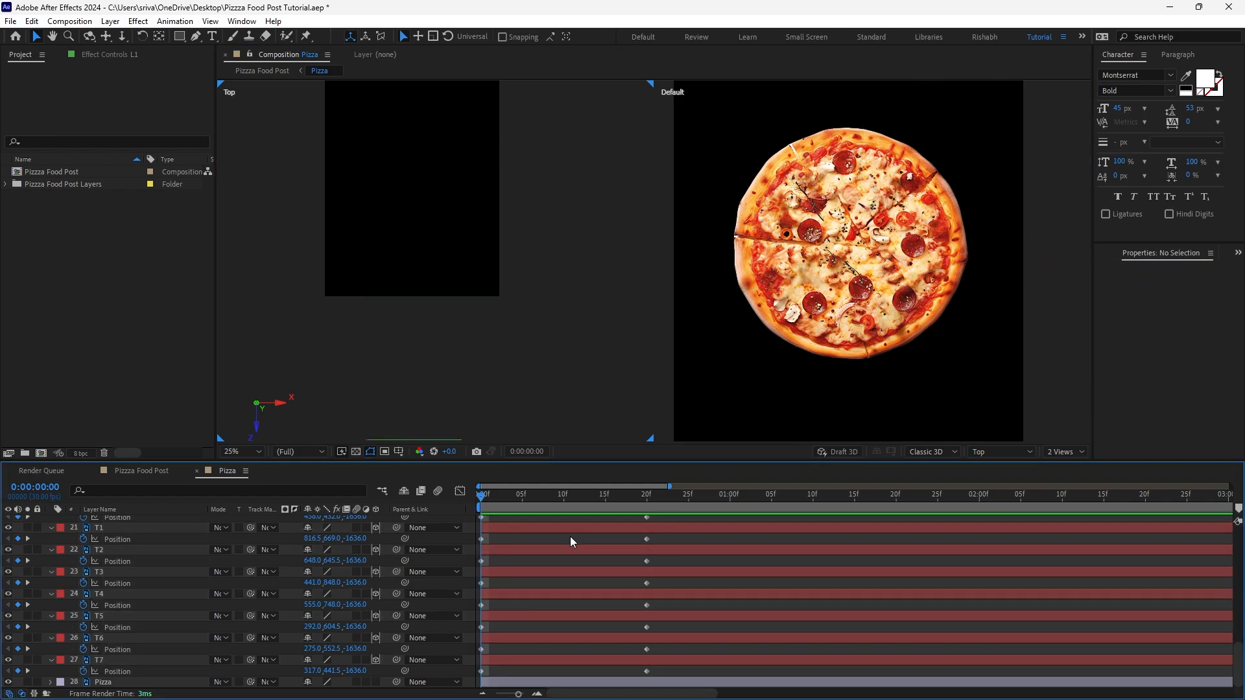
pyautogui.press('u')
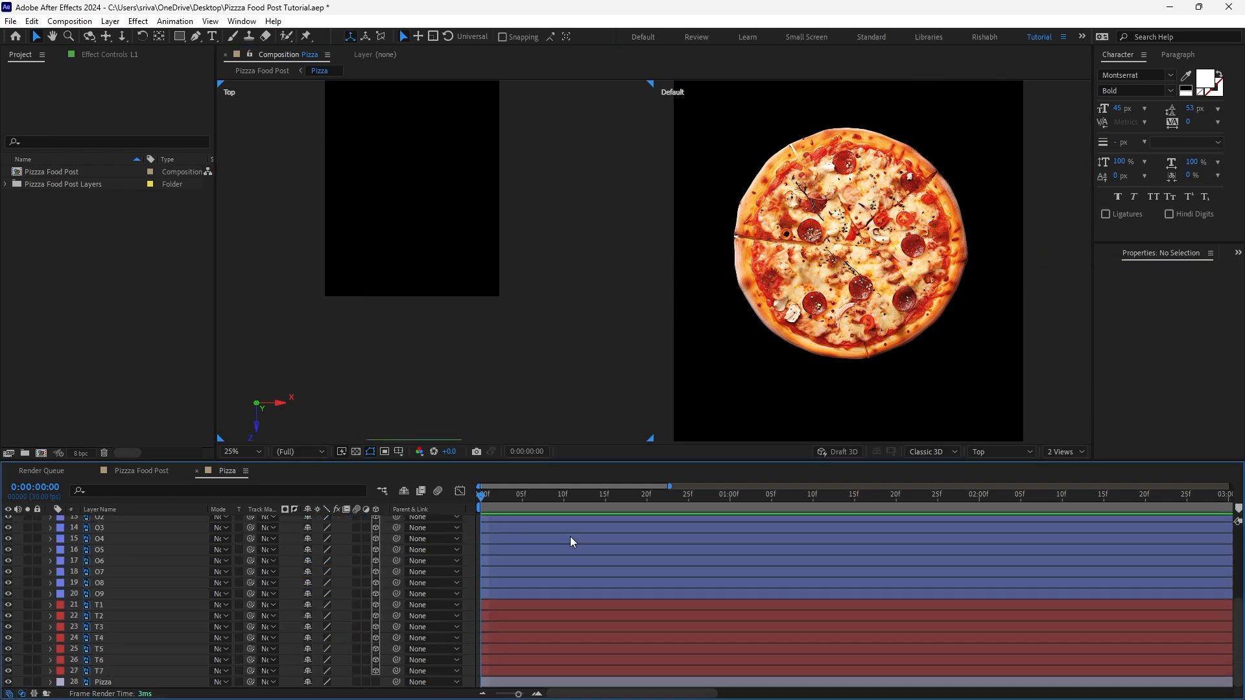
pyautogui.press('space')
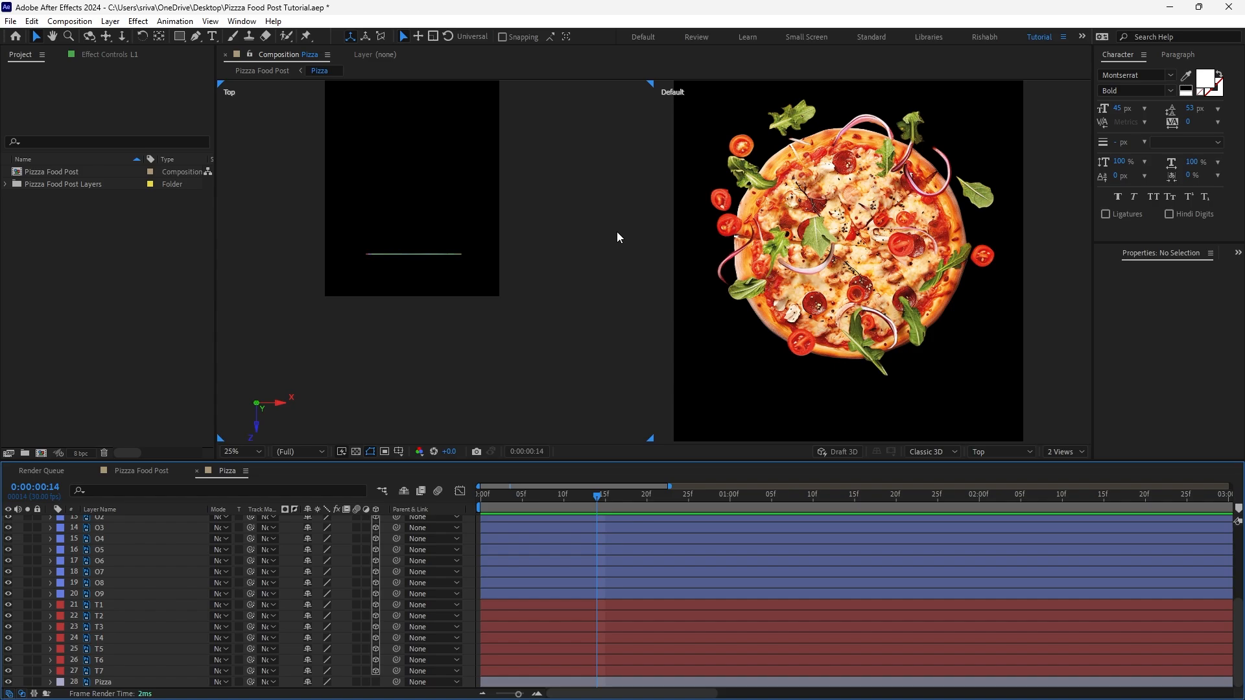
# Hide layers L1 through O9 so only the tomato toppings and the pizza are shown
pyautogui.click(112, 592)
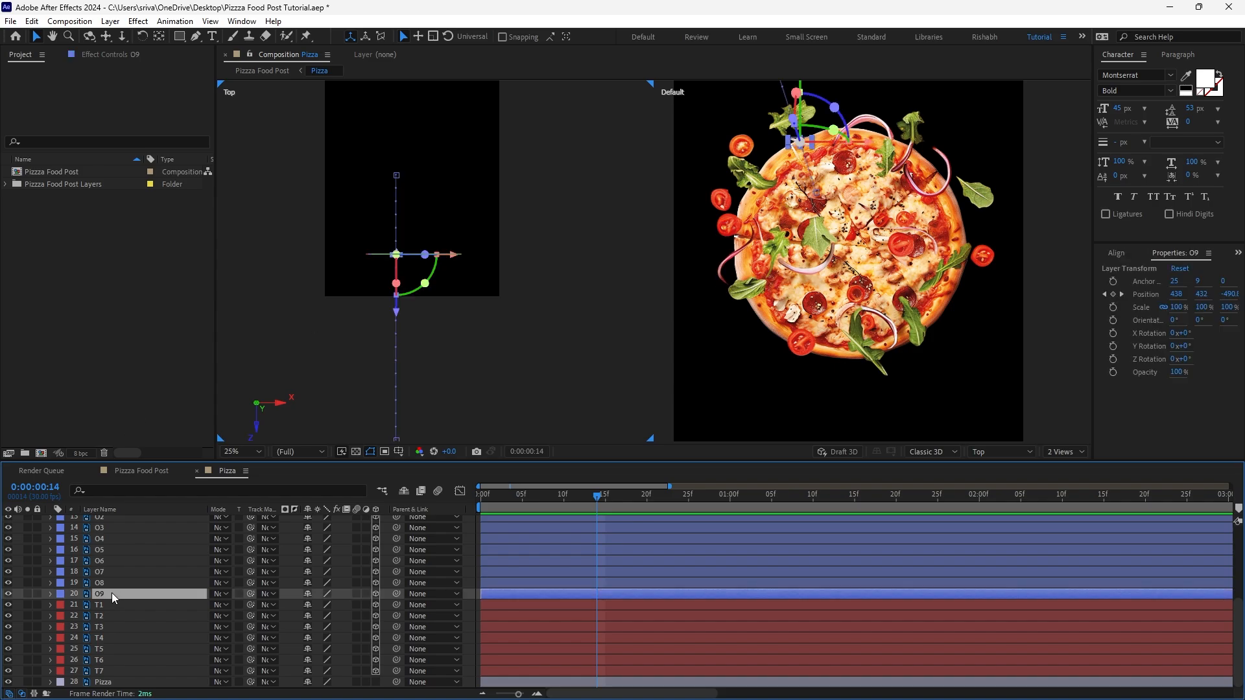
pyautogui.scroll(5, 122, 529)
pyautogui.keyDown('shift'); pyautogui.click(119, 521); pyautogui.keyUp('shift')
pyautogui.click(9, 522)
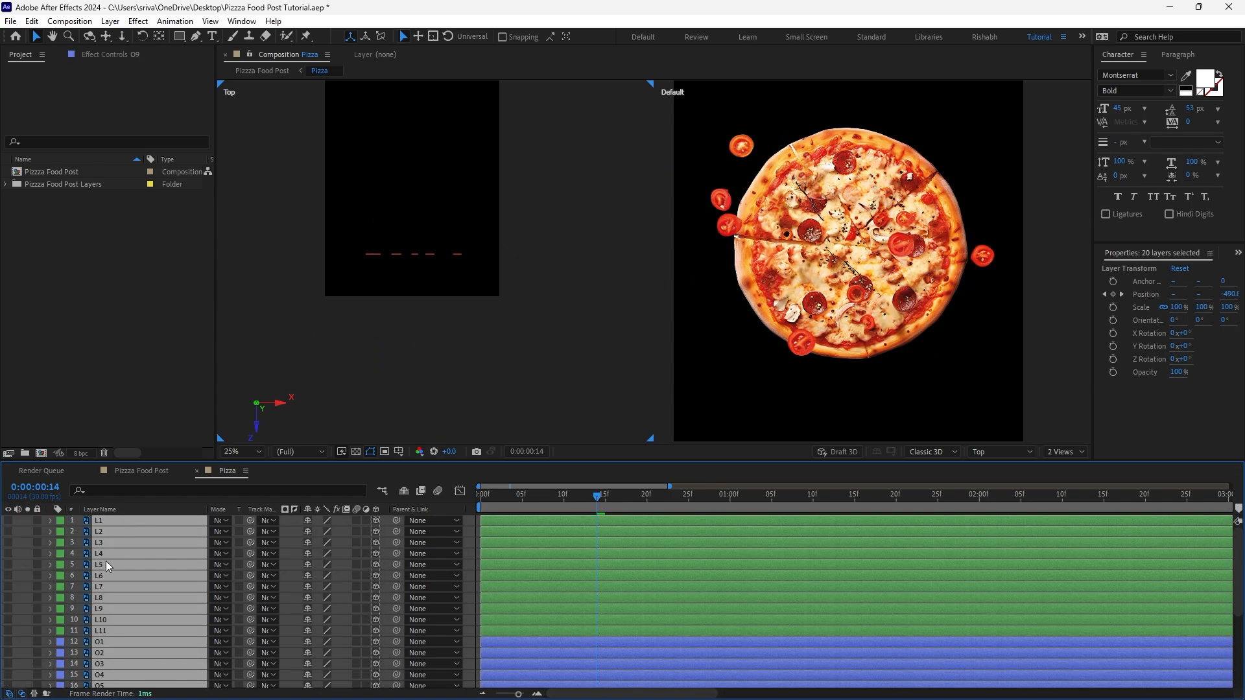
# Play back the tomato layers' flight onto the pizza, switching the composition to 1 View for a larger preview
pyautogui.scroll(-5, 130, 566)
pyautogui.click(110, 605)
pyautogui.press('space')
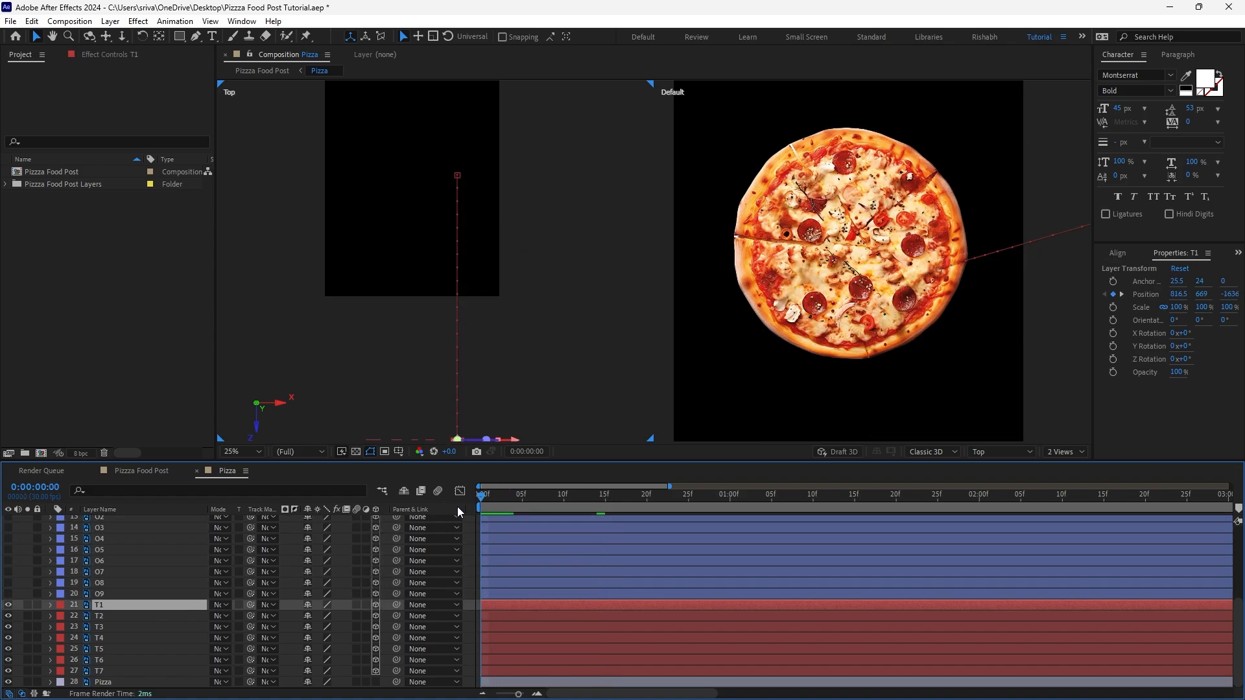
pyautogui.press('KP_0')
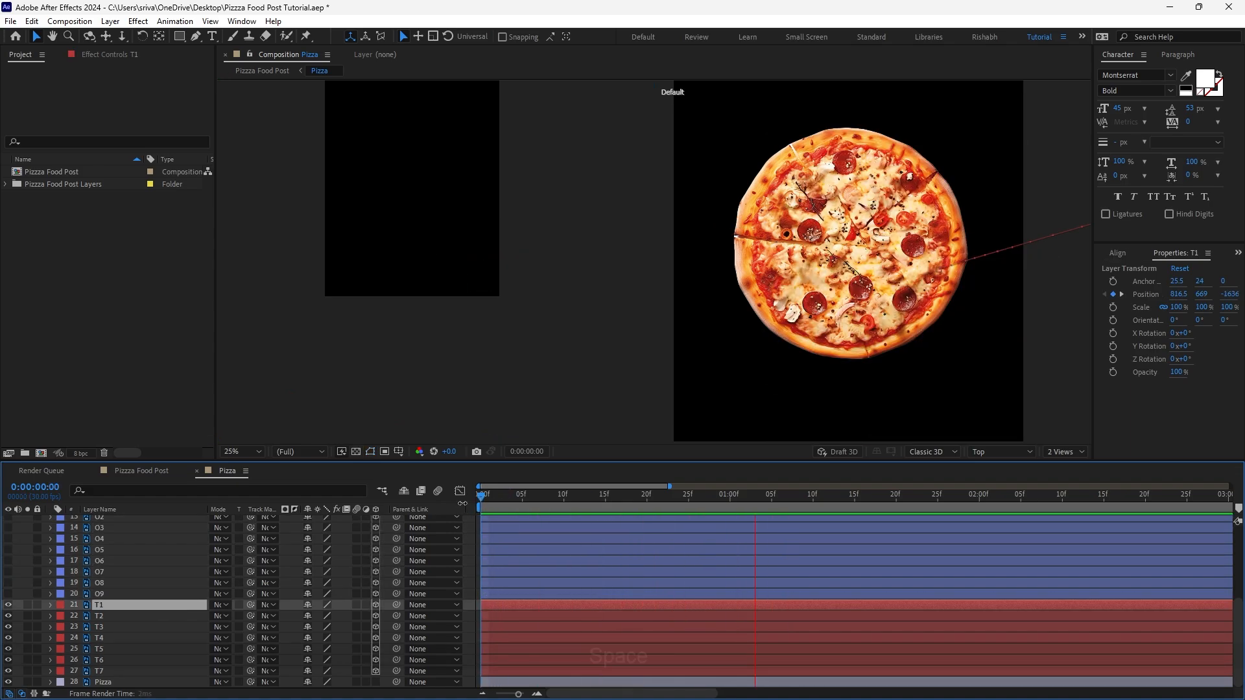
pyautogui.press('space')
pyautogui.click(1072, 450)
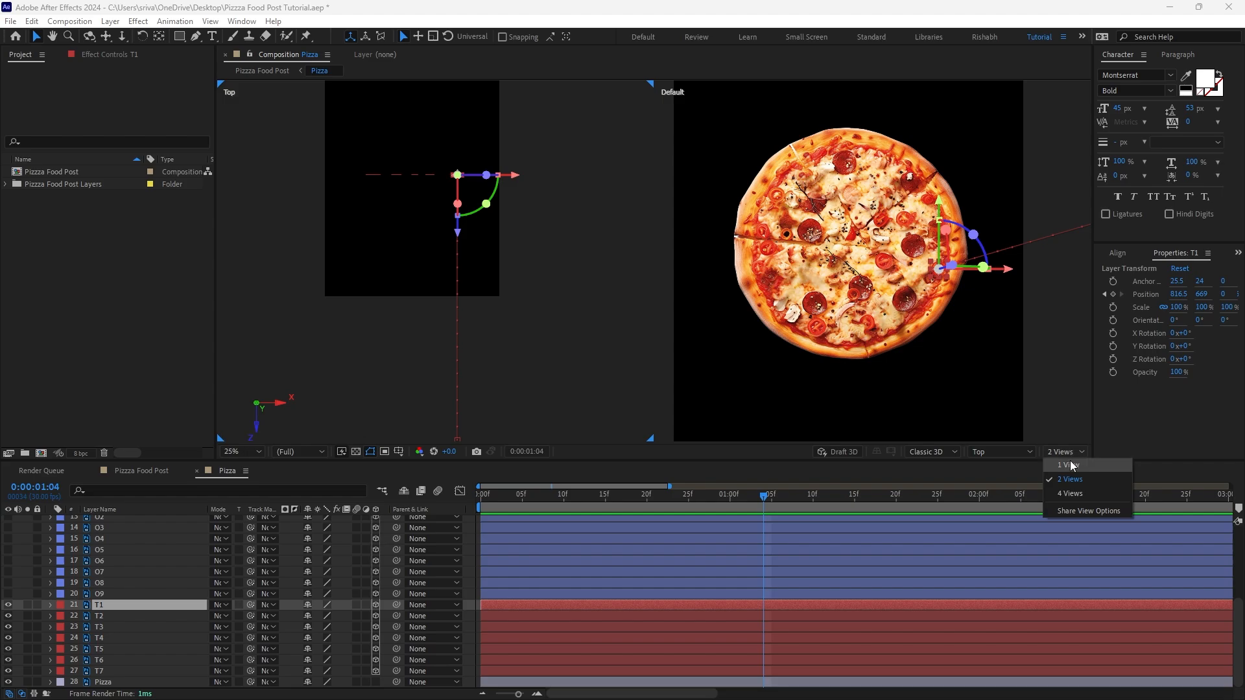
pyautogui.click(1069, 461)
pyautogui.press('KP_0')
pyautogui.press('KP_0')
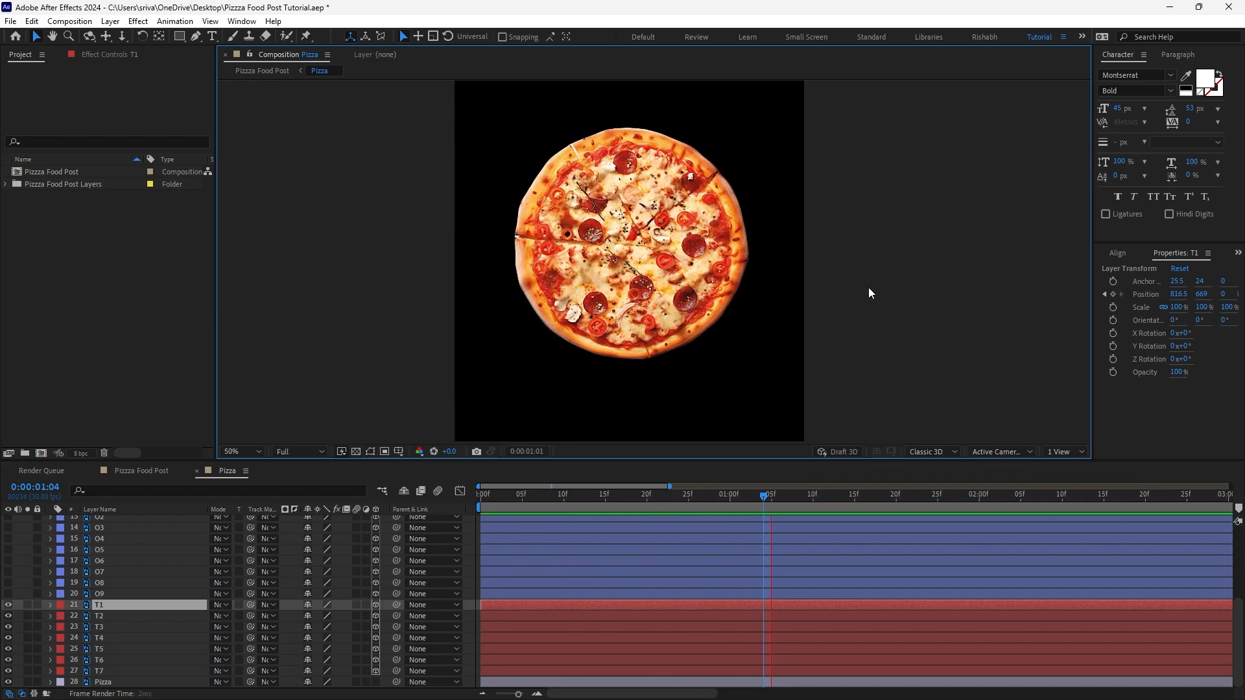
pyautogui.press('KP_0')
pyautogui.press('KP_0')
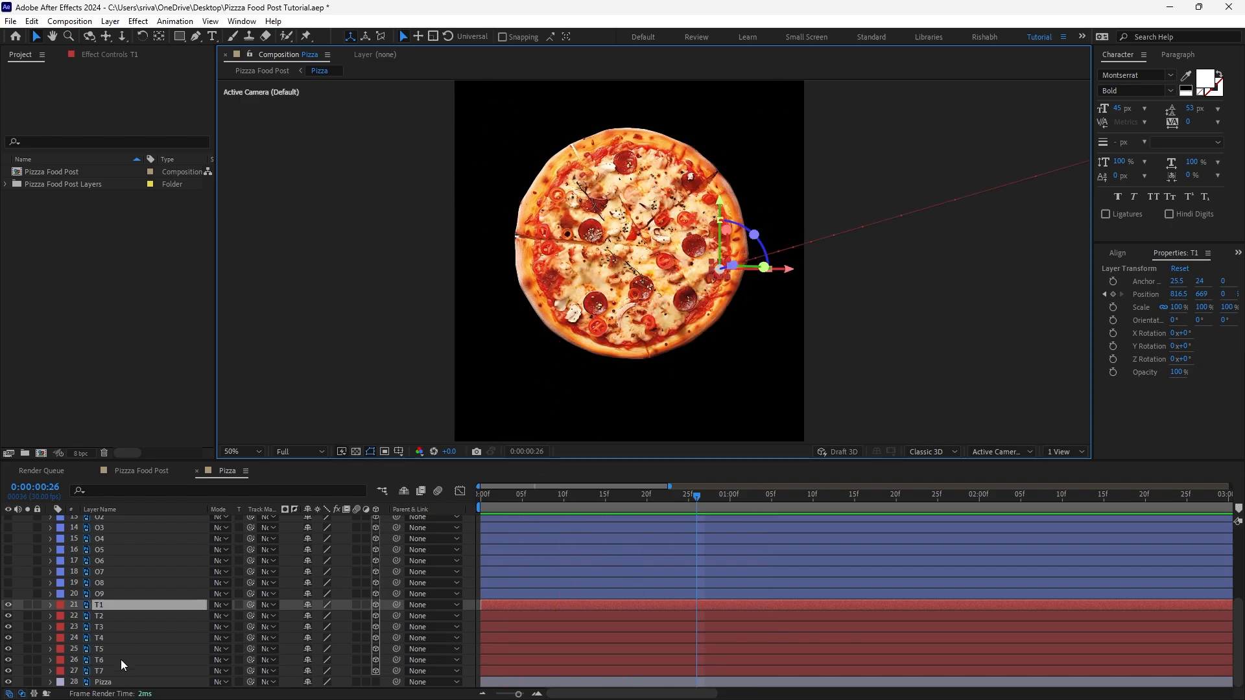
# Select layers T1 to T7 and scrub to frame 13 to examine their flight paths
pyautogui.keyDown('shift'); pyautogui.click(119, 673); pyautogui.keyUp('shift')
pyautogui.press(',')
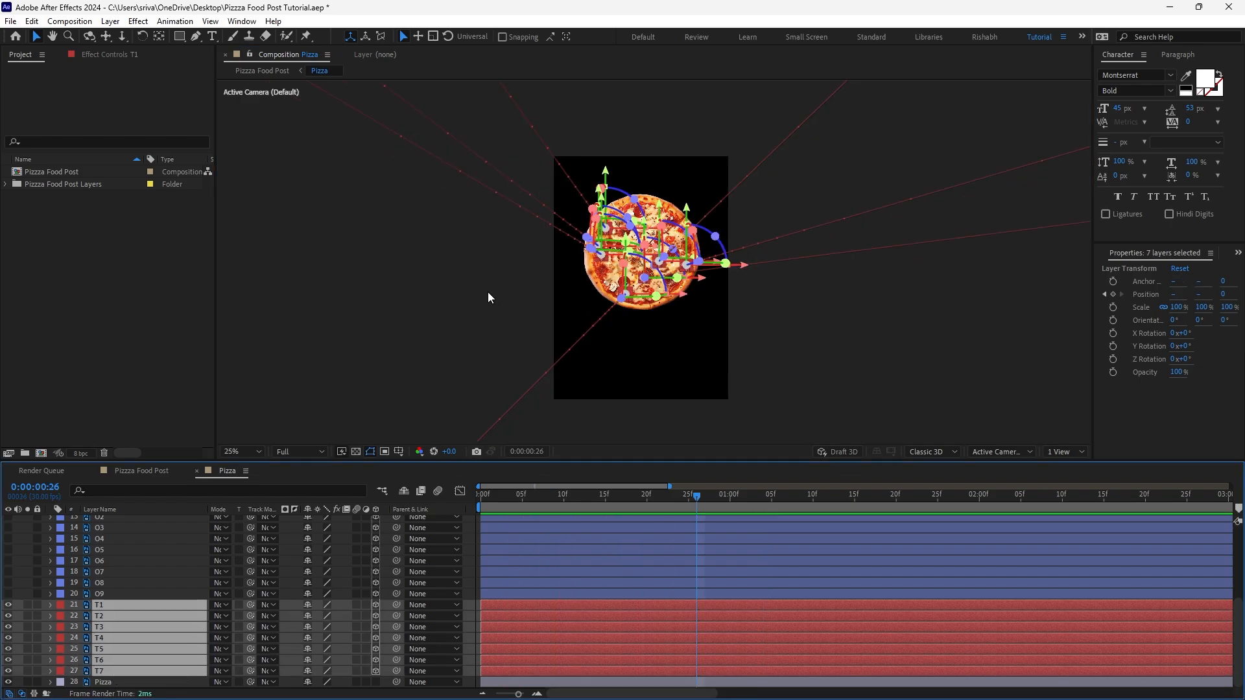
pyautogui.click(518, 497)
pyautogui.moveTo(518, 496); pyautogui.dragTo(591, 498)
pyautogui.press('.')
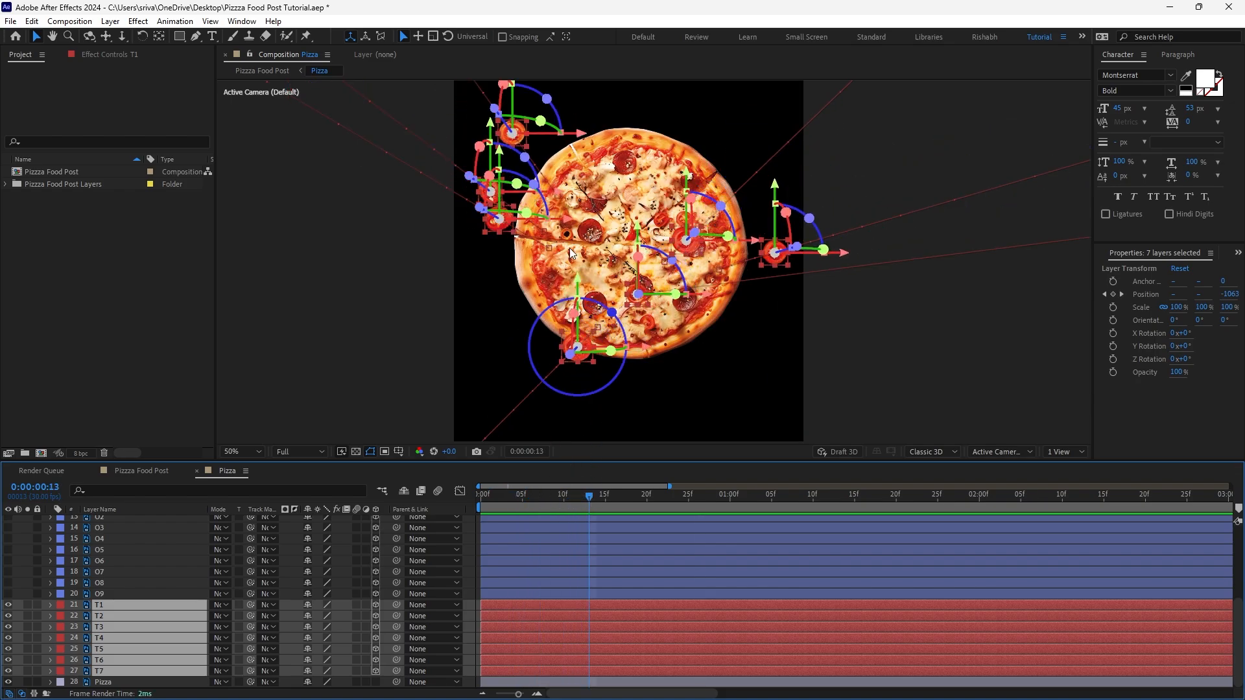
pyautogui.moveTo(583, 265); pyautogui.dragTo(603, 306)
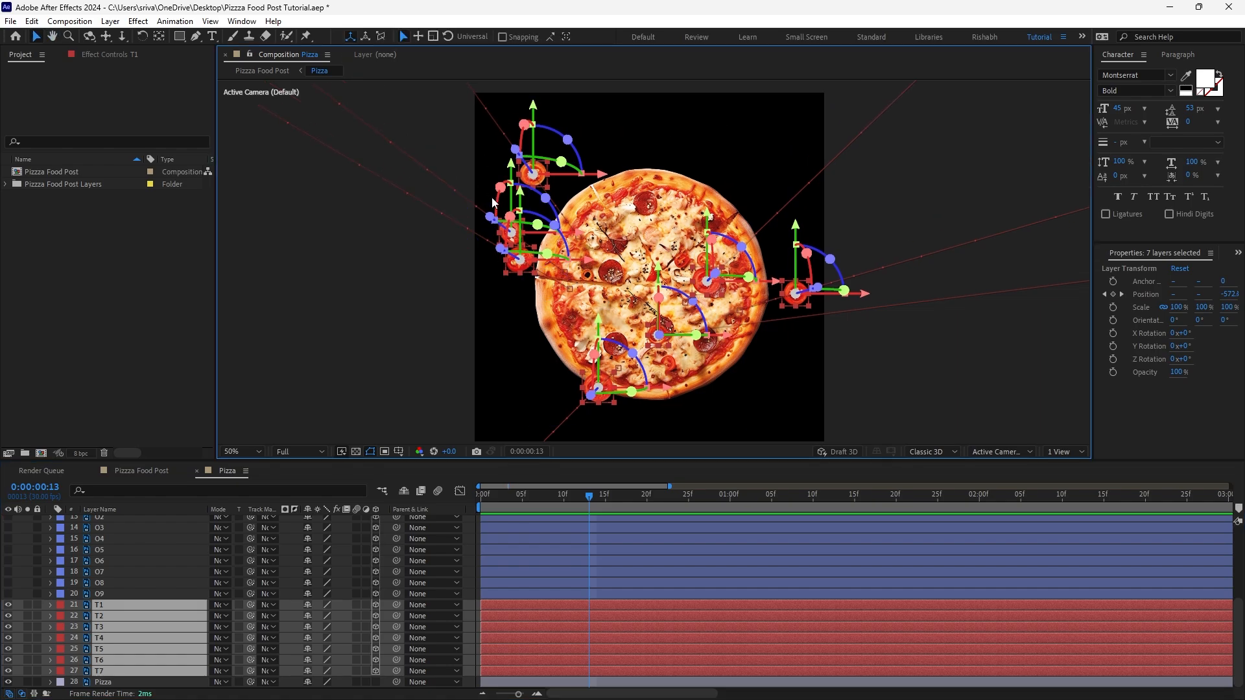
# Display the composition in 2 Views and reveal the Position keyframes of layers T1 to T7 at frame 0
pyautogui.click(1065, 453)
pyautogui.click(1067, 481)
pyautogui.hotkey('shift', 'u')
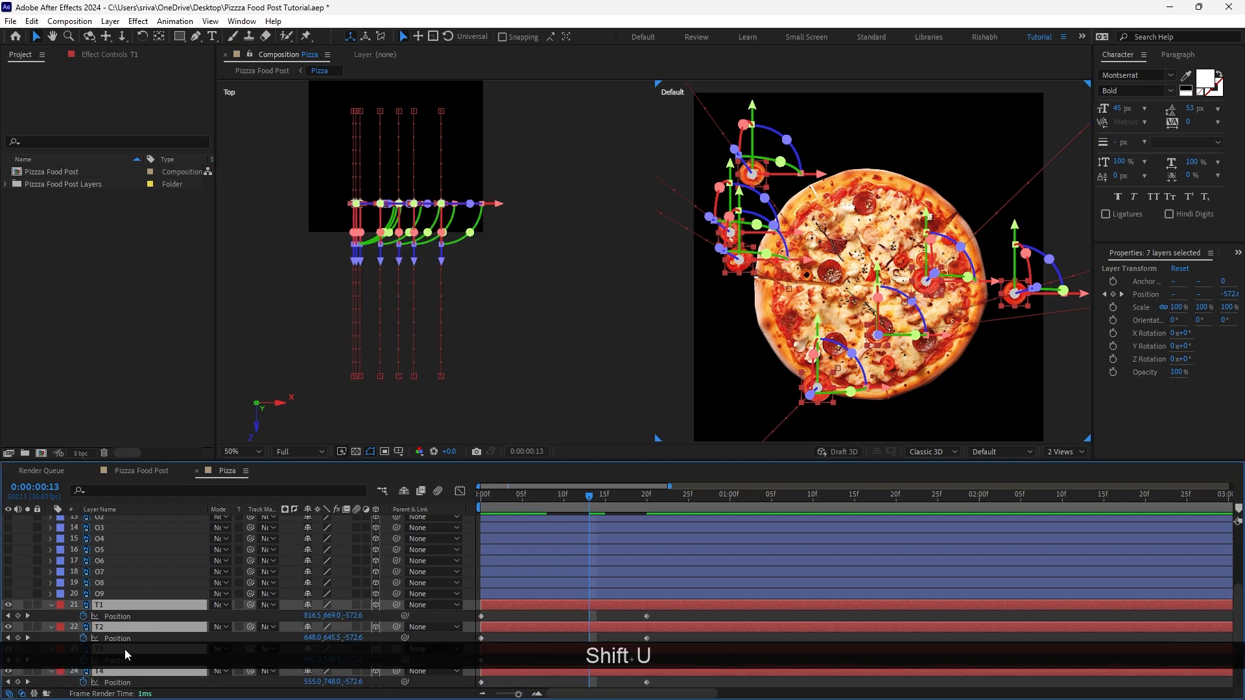
pyautogui.scroll(-3, 497, 562)
pyautogui.press('Home')
pyautogui.click(546, 520)
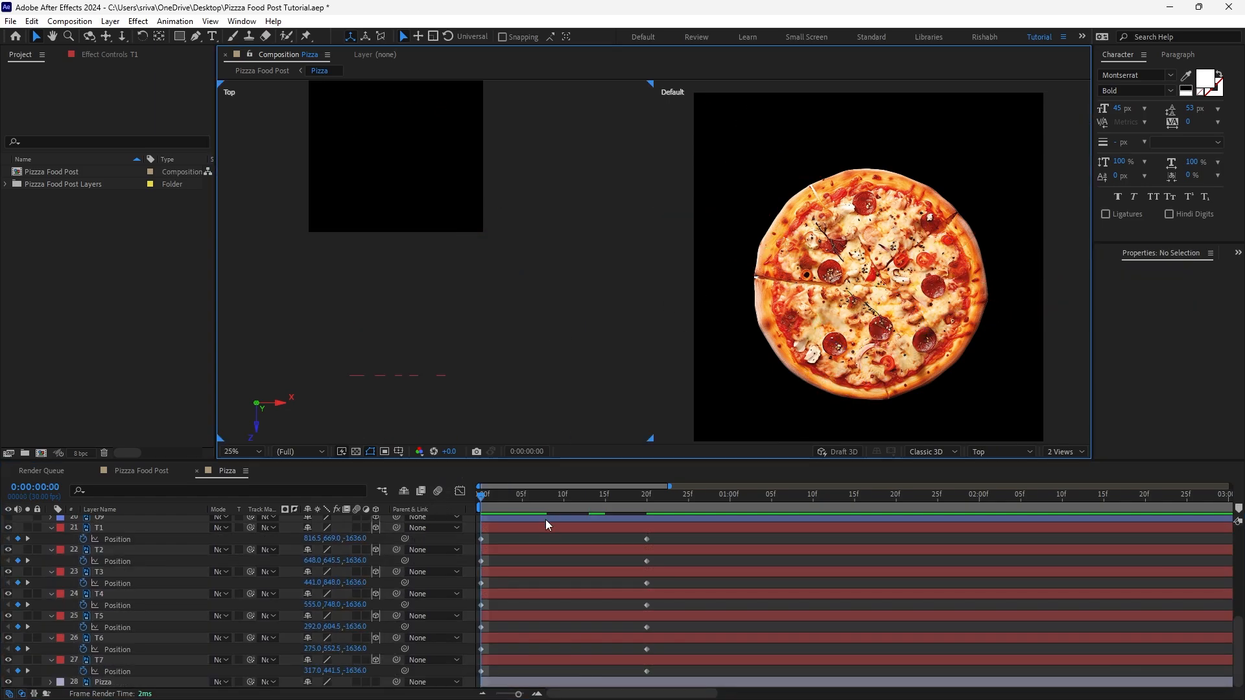
# Select layers T5, T6 and T7 and move them along the X axis at frame 0 to about 464, 447 and 489
pyautogui.click(581, 496)
pyautogui.click(737, 168)
pyautogui.keyDown('shift'); pyautogui.click(716, 222); pyautogui.keyUp('shift')
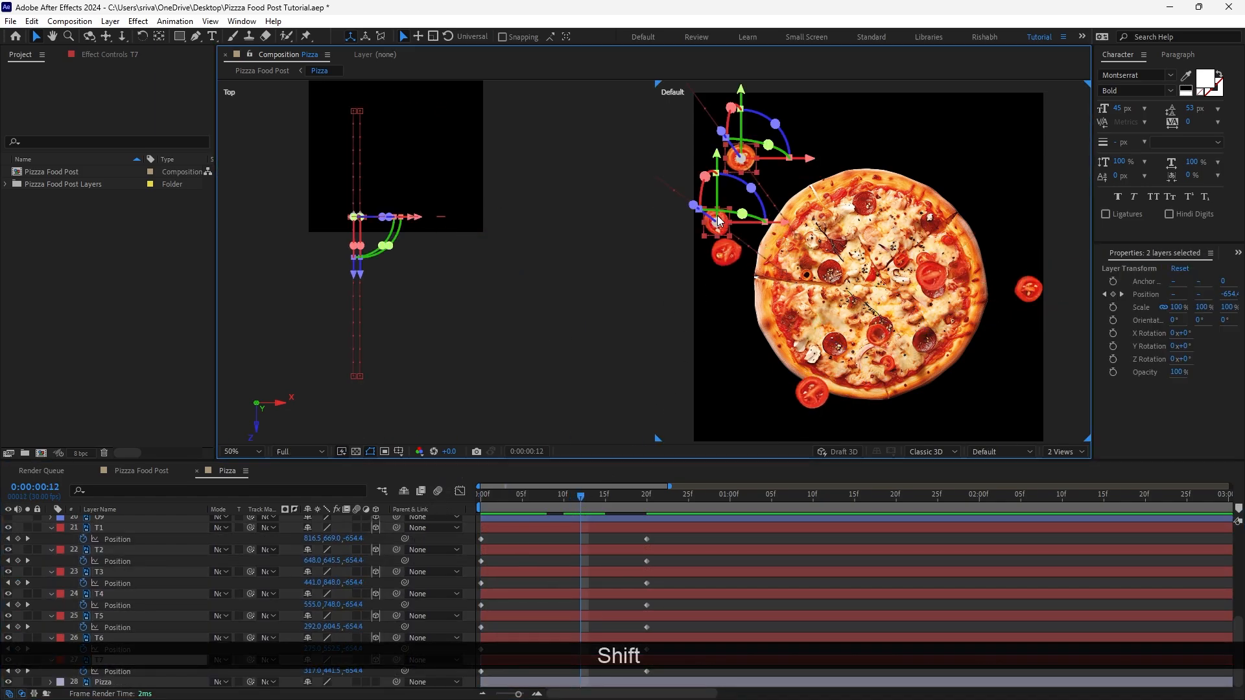
pyautogui.keyDown('shift'); pyautogui.click(726, 252); pyautogui.keyUp('shift')
pyautogui.click(547, 496)
pyautogui.moveTo(537, 496); pyautogui.dragTo(476, 499)
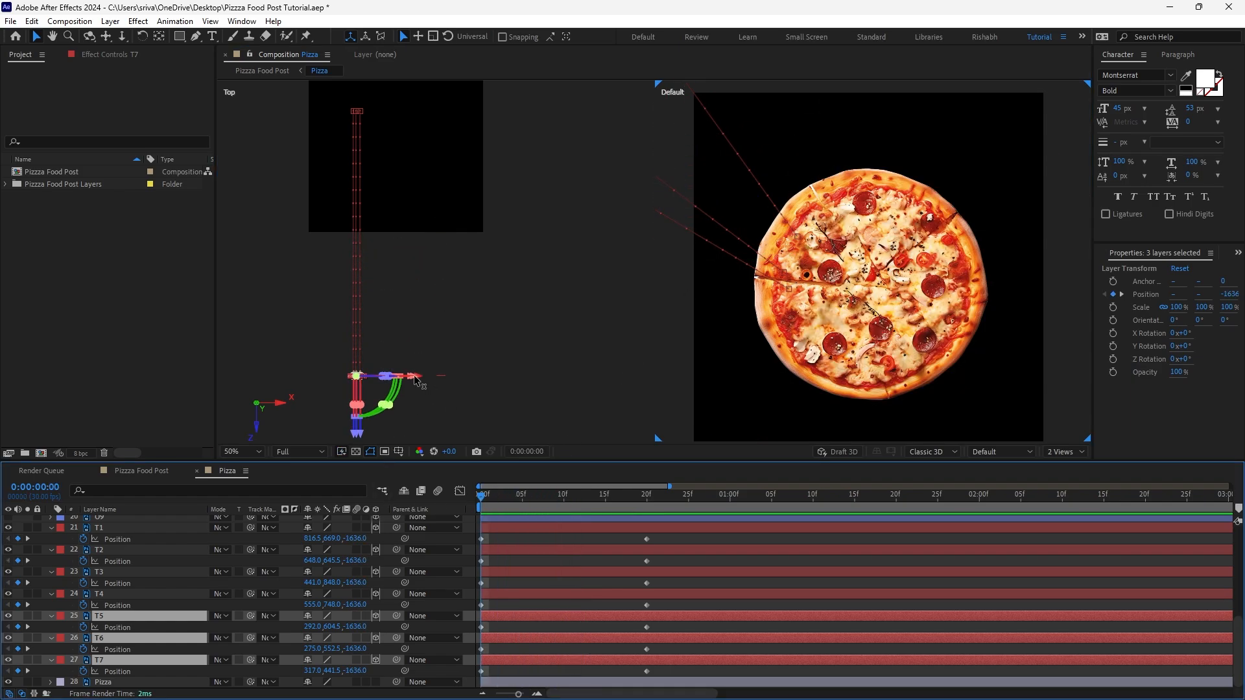
pyautogui.moveTo(413, 379); pyautogui.dragTo(438, 380)
# Adjust the frame 0 positions, placing T1 at about X 624.5, Z -1504 and T4 at about X 559
pyautogui.click(496, 496)
pyautogui.moveTo(503, 495); pyautogui.dragTo(590, 504)
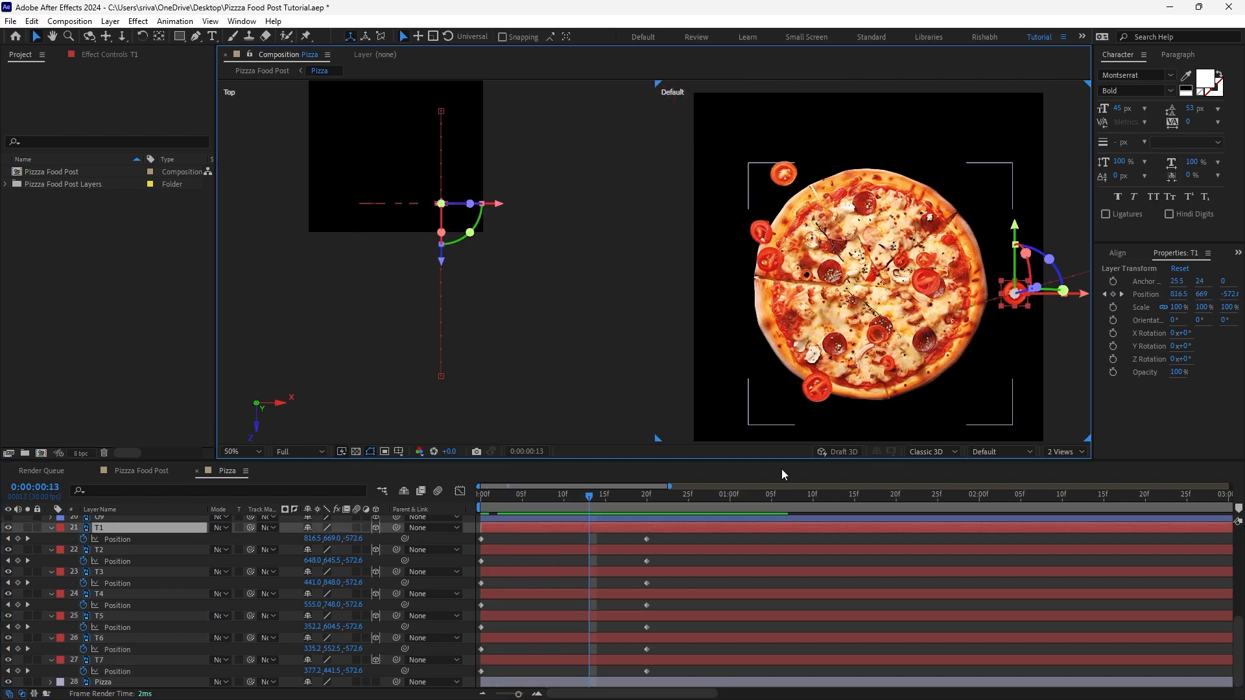
pyautogui.moveTo(555, 503); pyautogui.dragTo(546, 503)
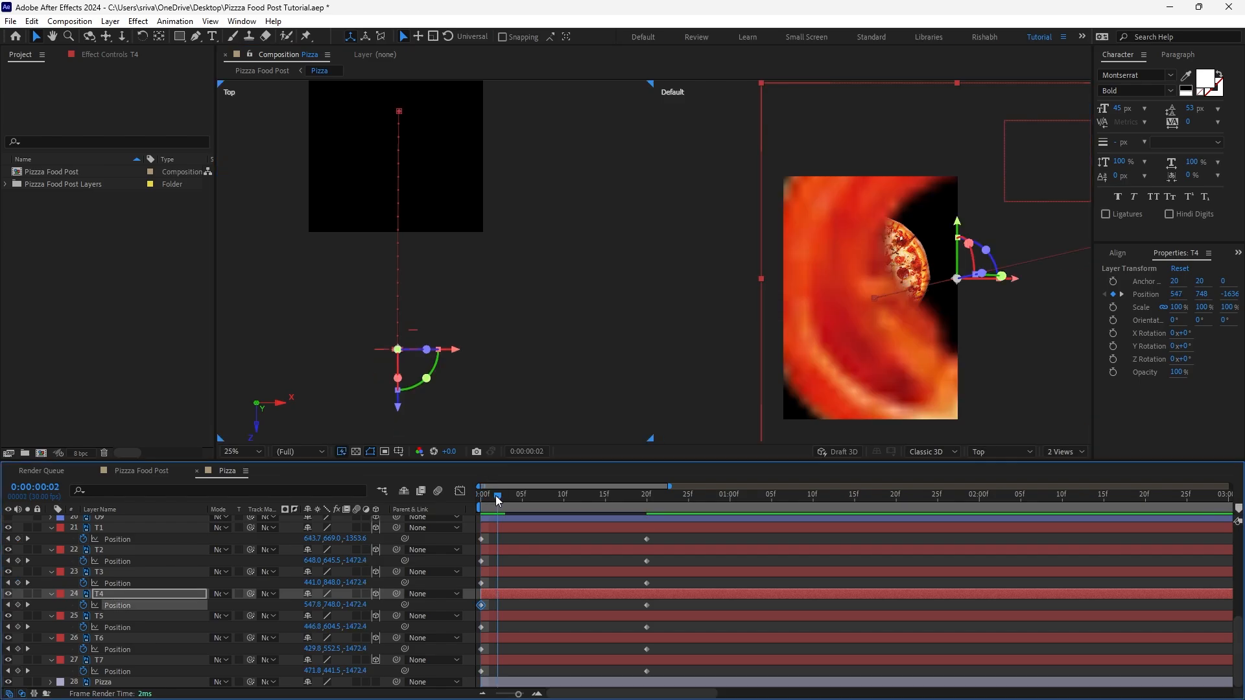
# Return the composition to 1 View and fit it to the viewer
pyautogui.click(1071, 454)
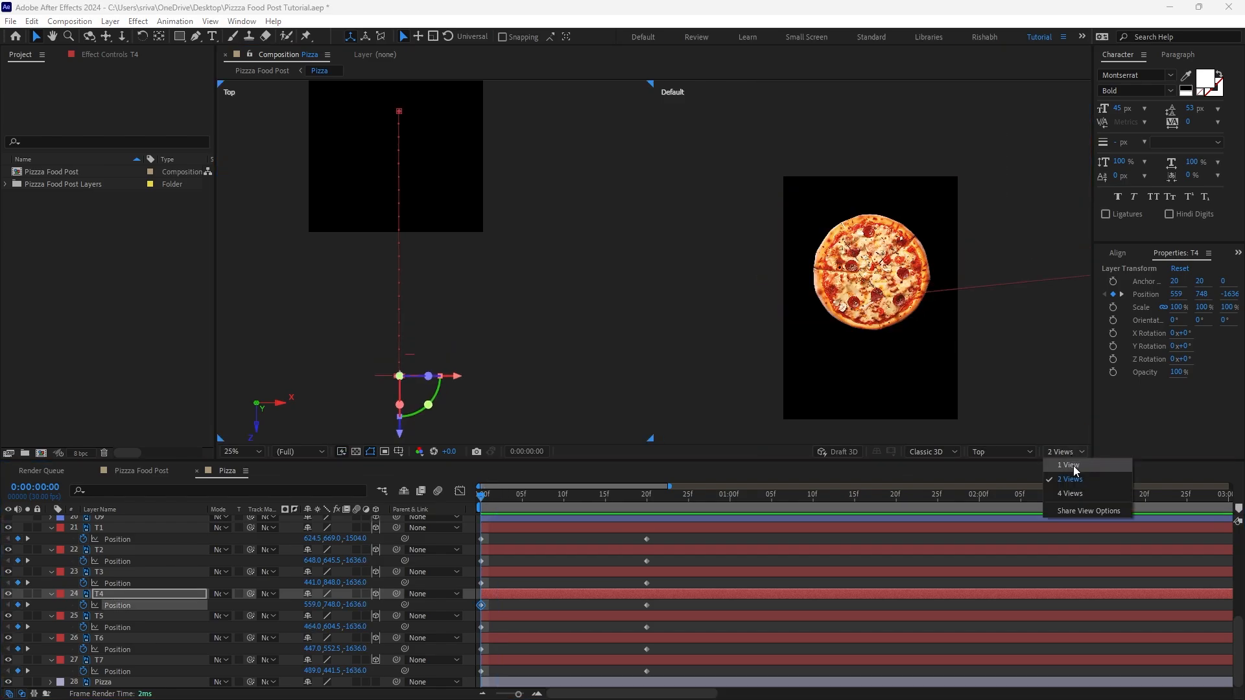
pyautogui.click(1071, 464)
pyautogui.hotkey('shift', '/')
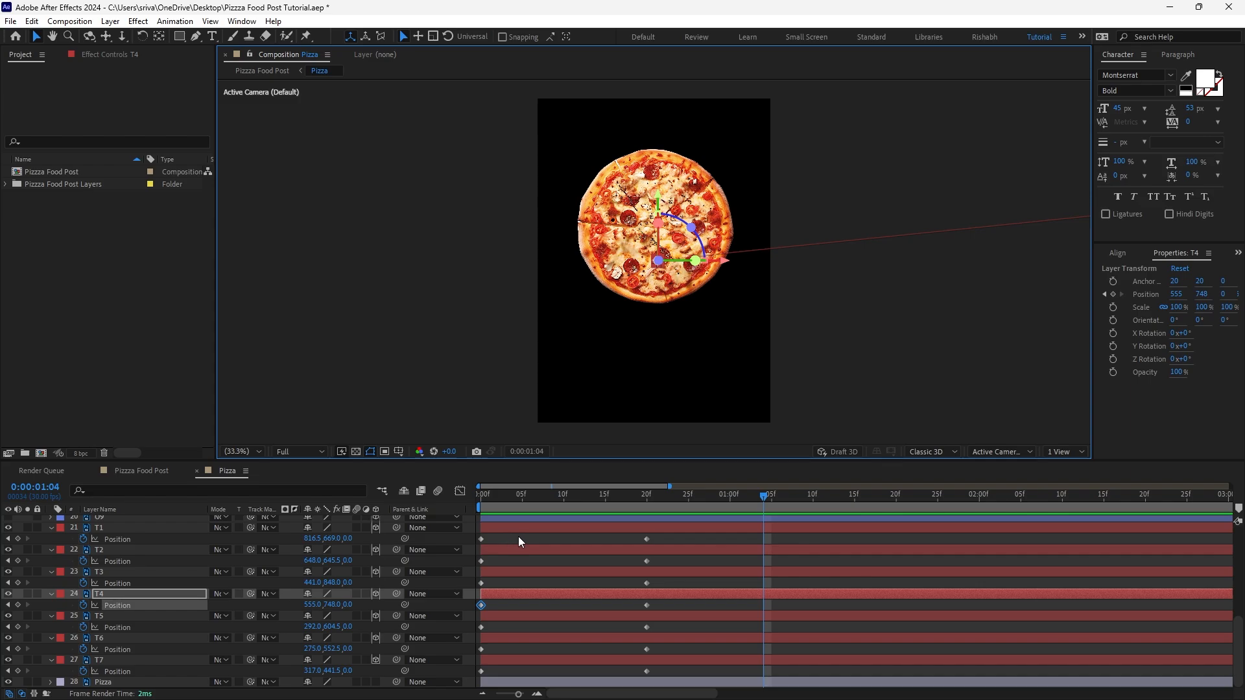
# Apply Easy Ease to the frame 0 Position keyframes of T1 to T7 and lengthen their outgoing influence in the speed graph
pyautogui.moveTo(519, 536); pyautogui.dragTo(459, 672)
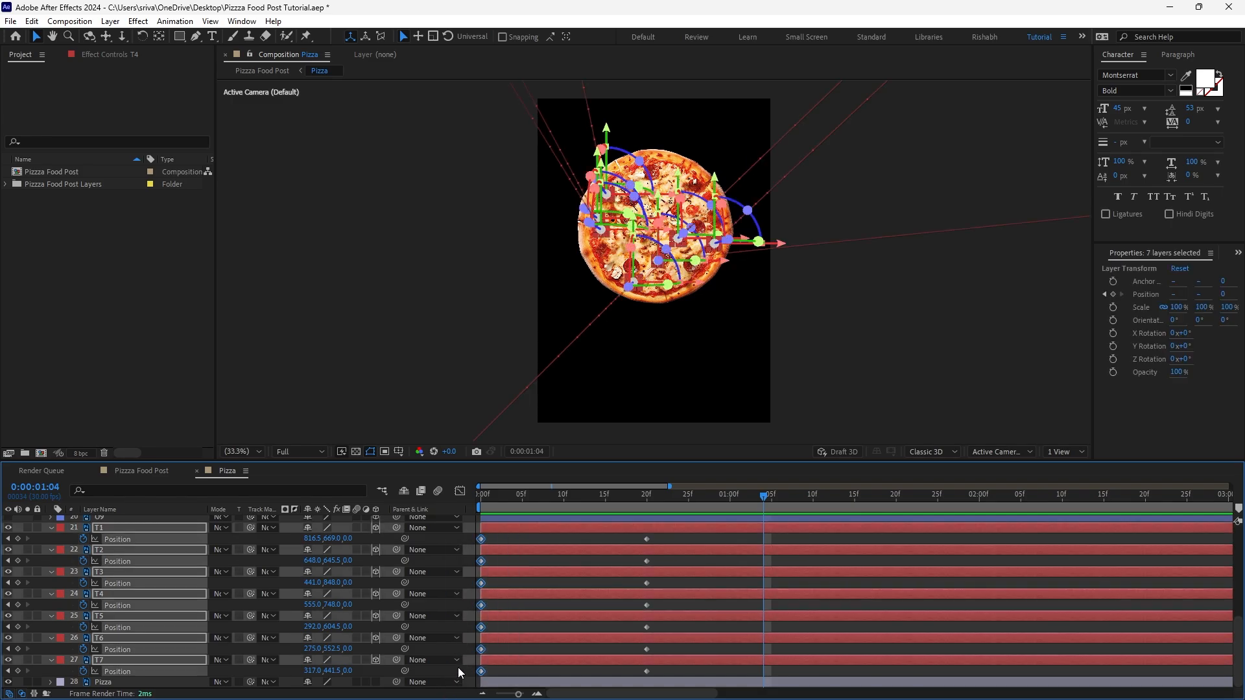
pyautogui.press('F9')
pyautogui.click(460, 491)
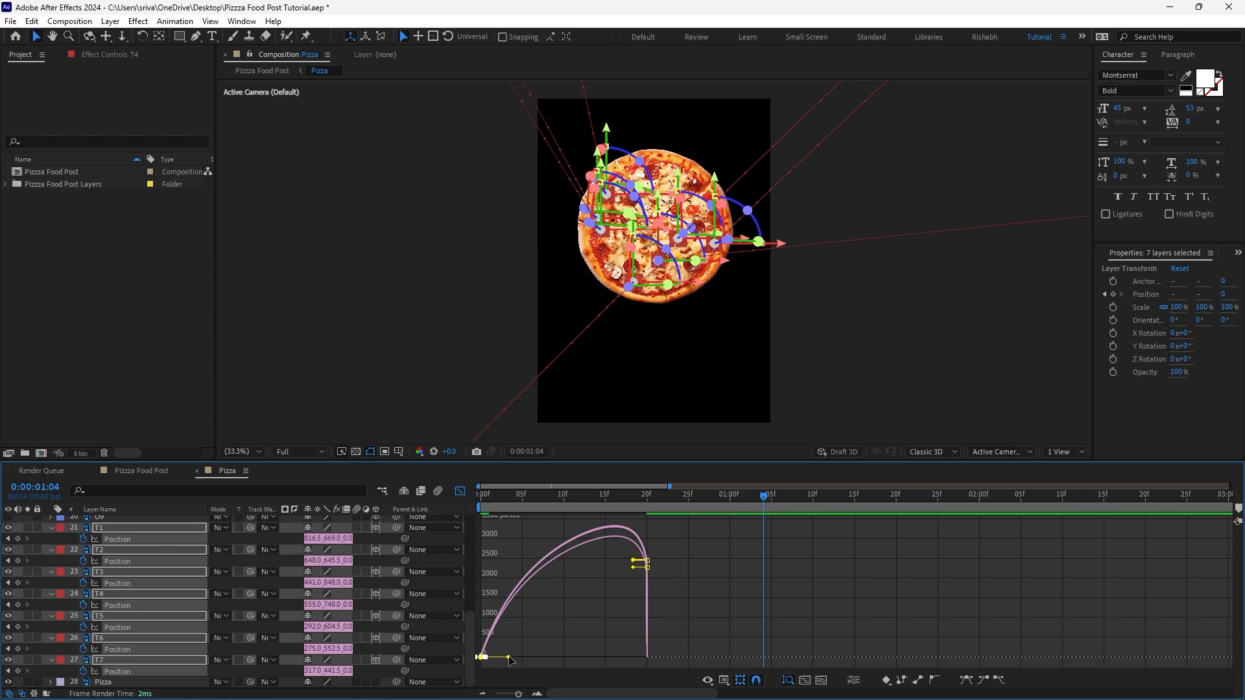
pyautogui.moveTo(509, 657); pyautogui.dragTo(538, 656)
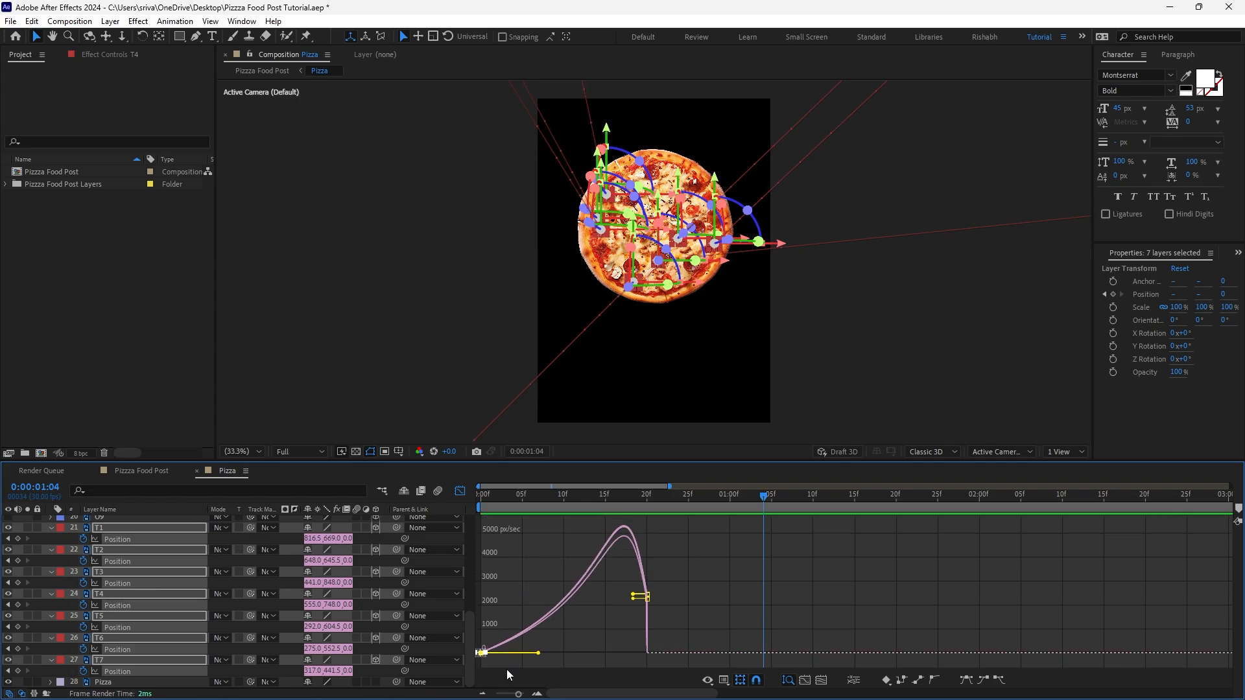
pyautogui.click(459, 491)
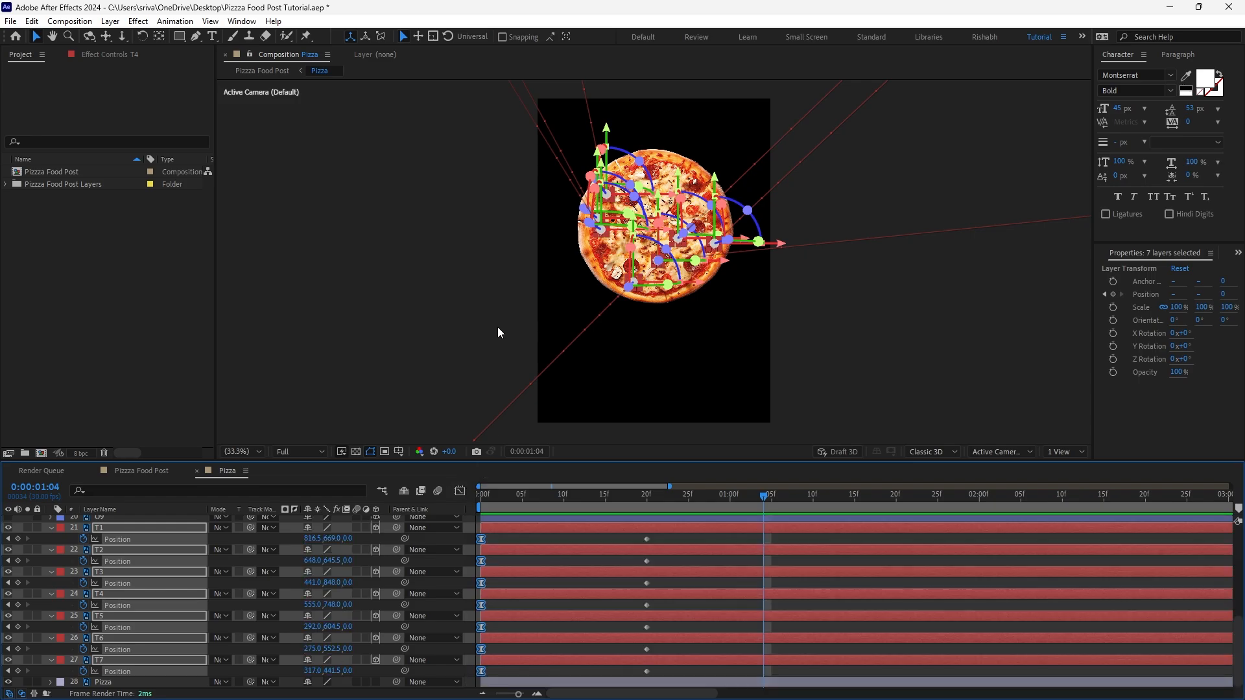
# Play back the eased tomato animation in a maximized composition view
pyautogui.press('`')
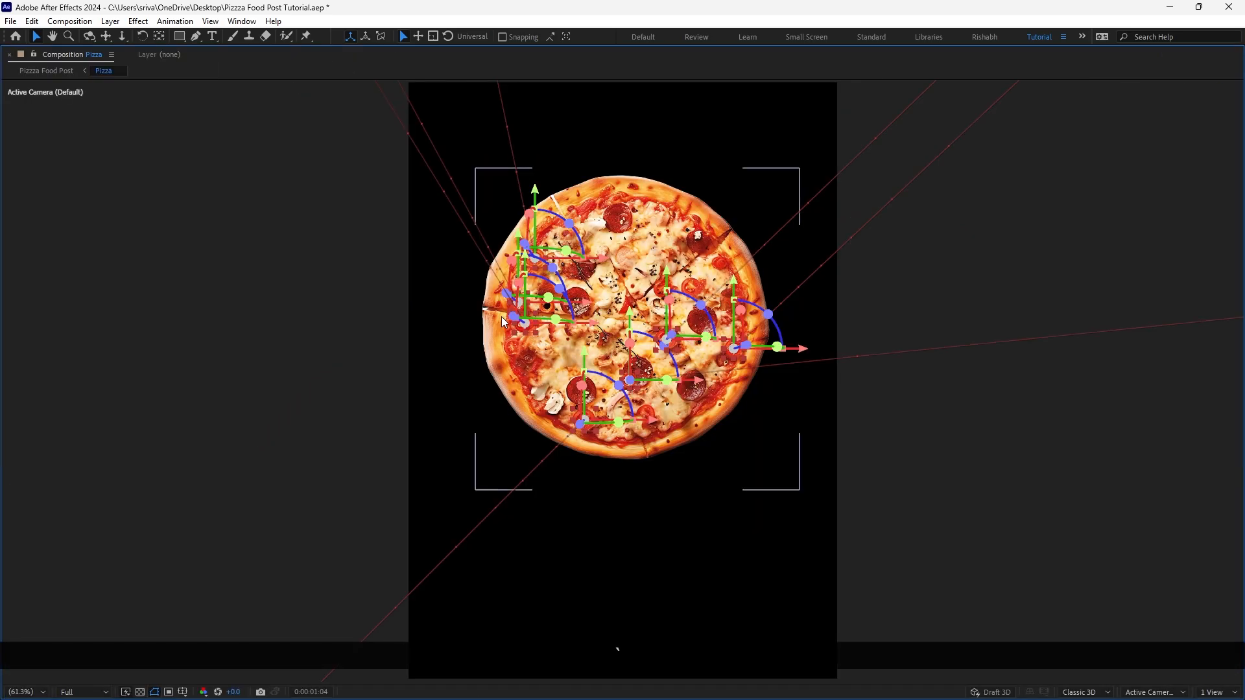
pyautogui.press('KP_0')
pyautogui.press('KP_0')
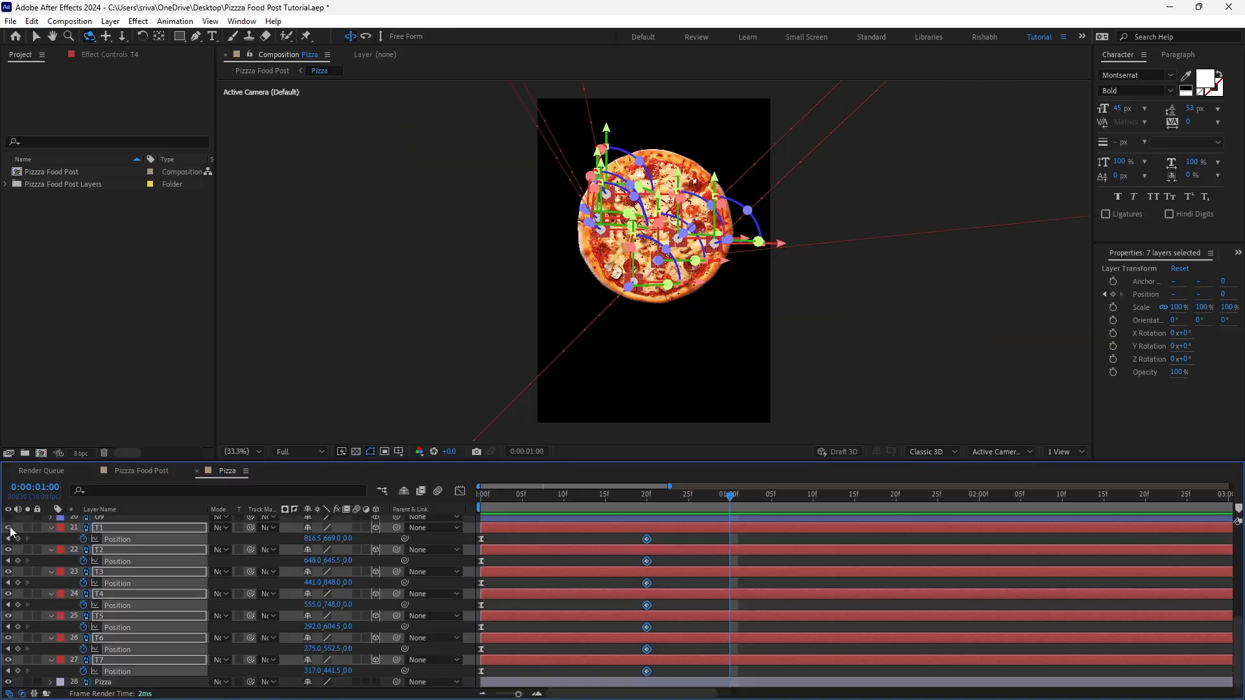
# Hide layers T1 to T7 and make the onion layers O1 to O9 visible
pyautogui.moveTo(8, 528); pyautogui.dragTo(3, 673)
pyautogui.press('v')
pyautogui.scroll(5, 124, 644)
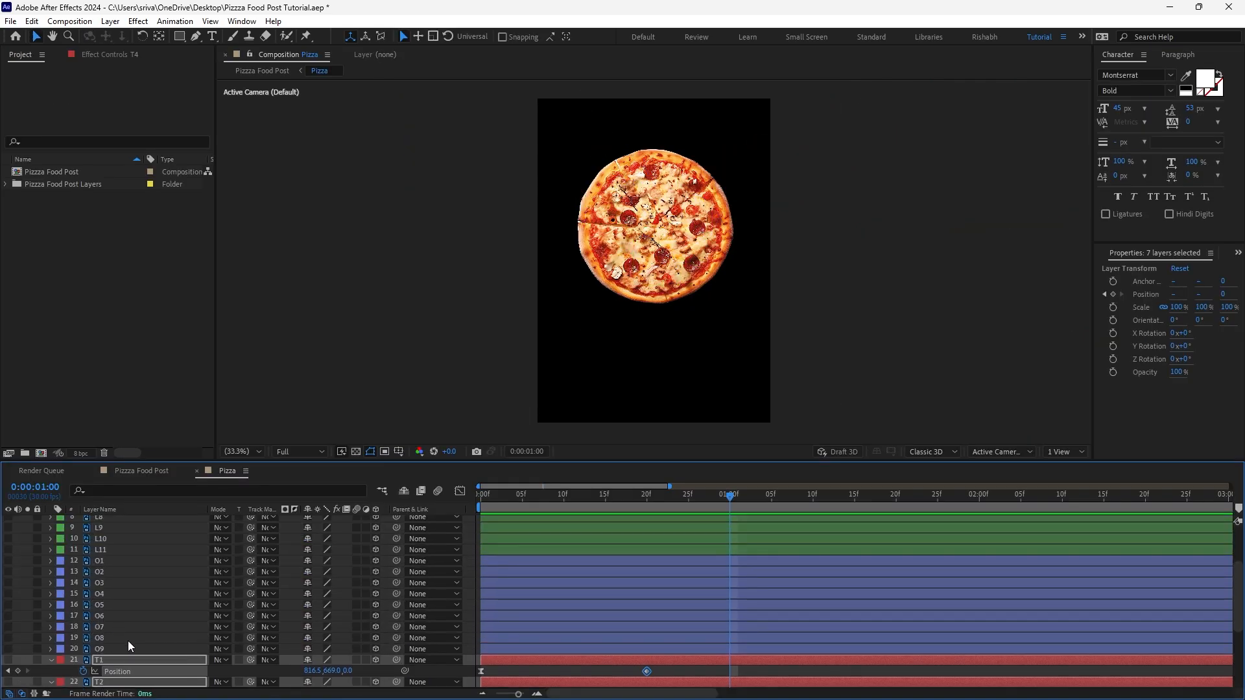
pyautogui.click(123, 647)
pyautogui.keyDown('shift'); pyautogui.click(115, 561); pyautogui.keyUp('shift')
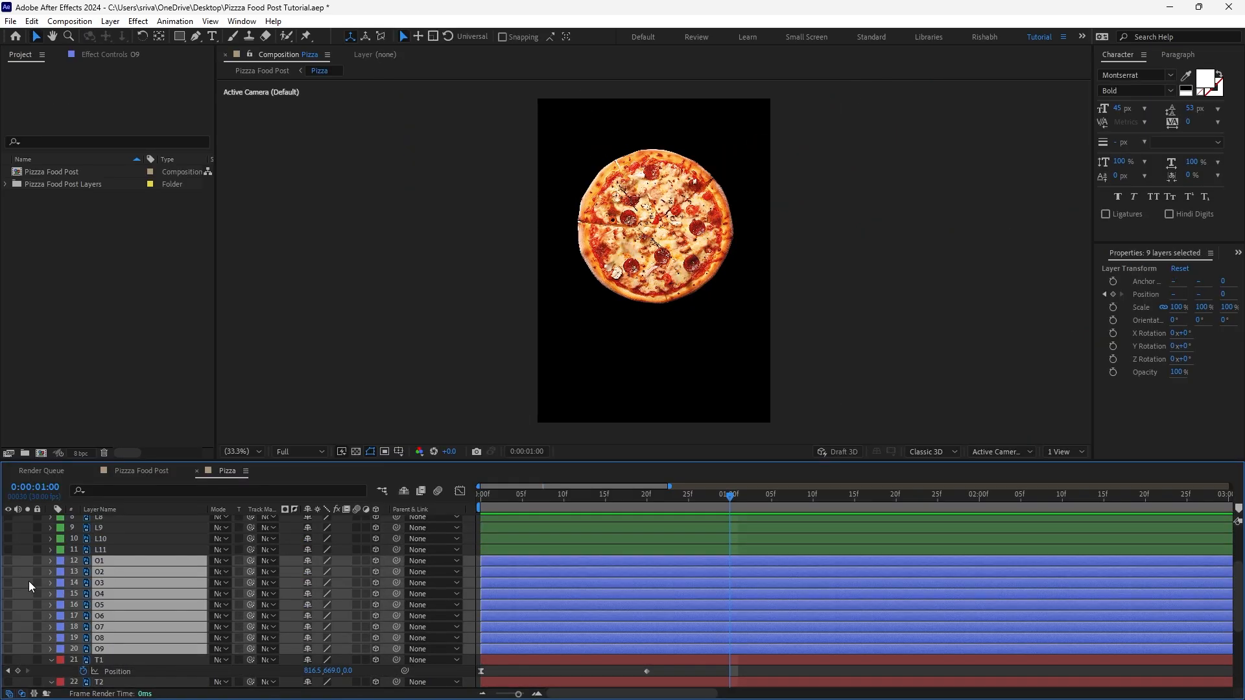
pyautogui.moveTo(8, 560); pyautogui.dragTo(7, 648)
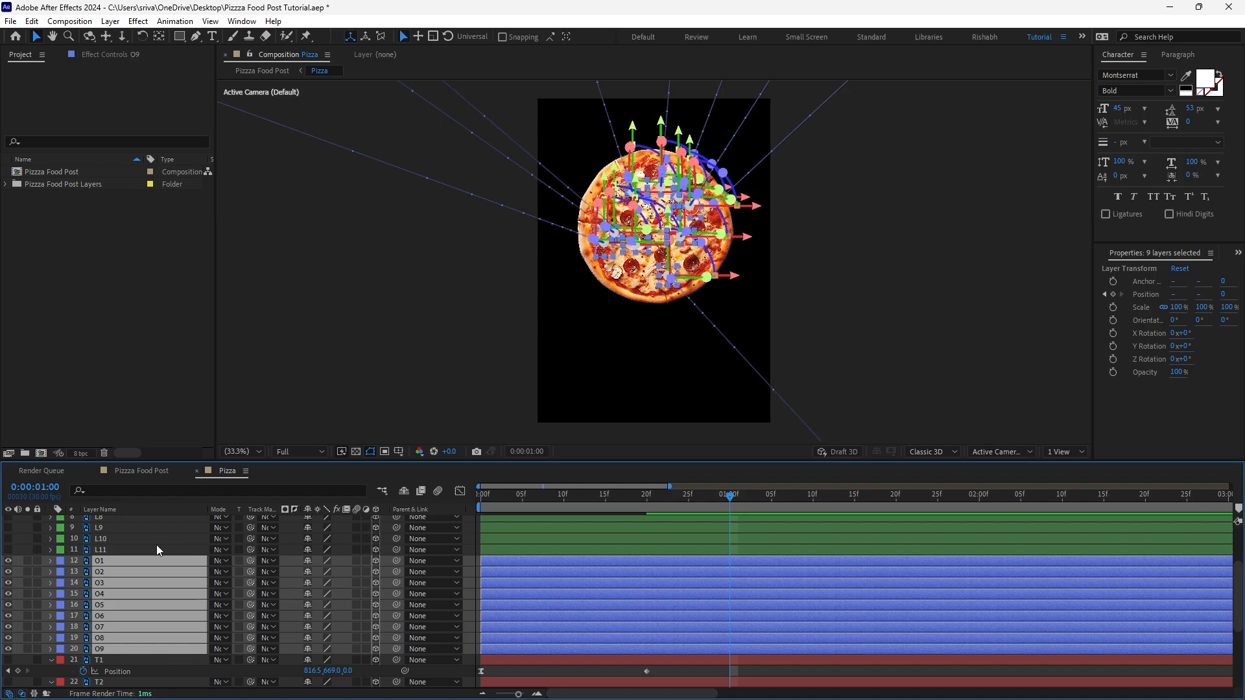
# Reveal the Position keyframes of layers O1 to O9 and apply Easy Ease to those at frame 0
pyautogui.press('u')
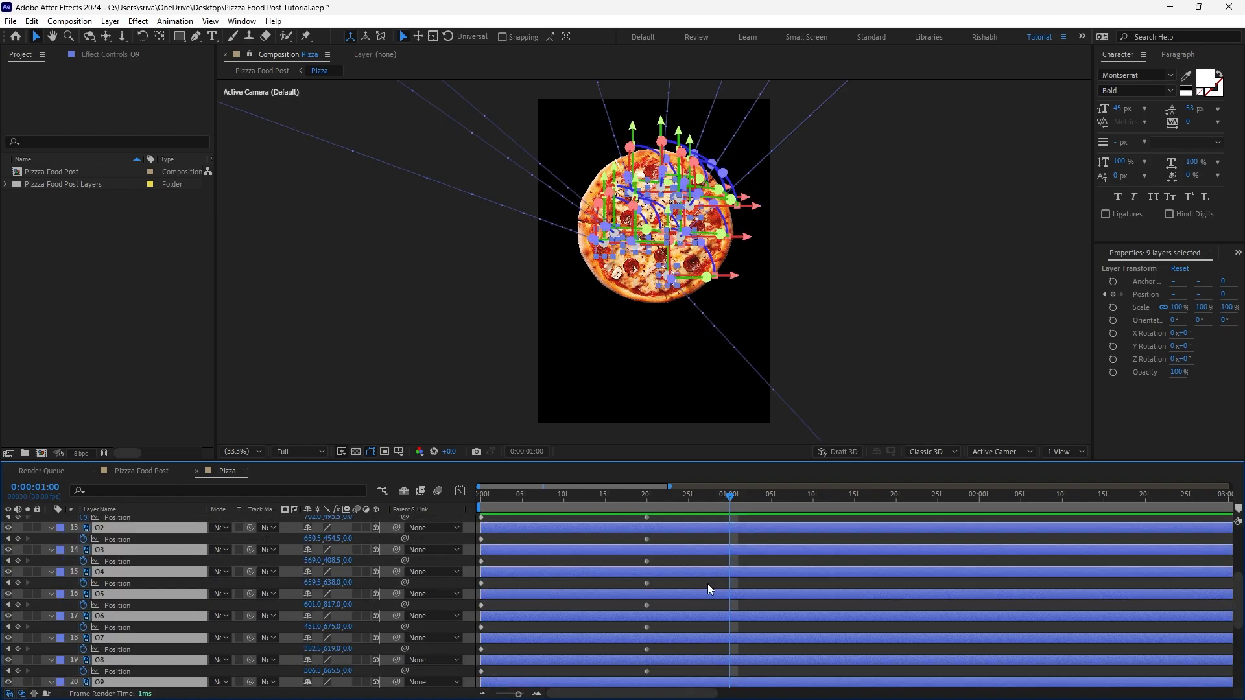
pyautogui.scroll(2, 555, 572)
pyautogui.moveTo(548, 549); pyautogui.dragTo(461, 585)
pyautogui.press('F9')
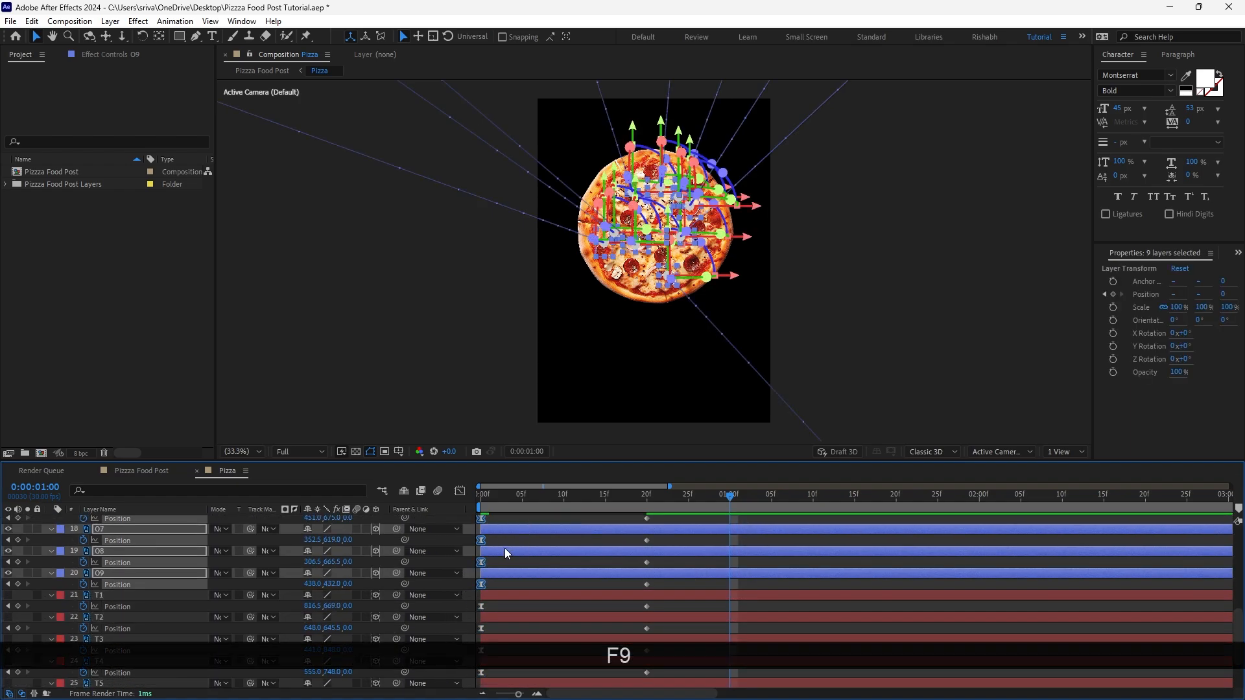
pyautogui.scroll(1, 504, 538)
# Lengthen the outgoing influence of the O1 to O9 start keyframes in the speed graph and play back the motion
pyautogui.click(459, 492)
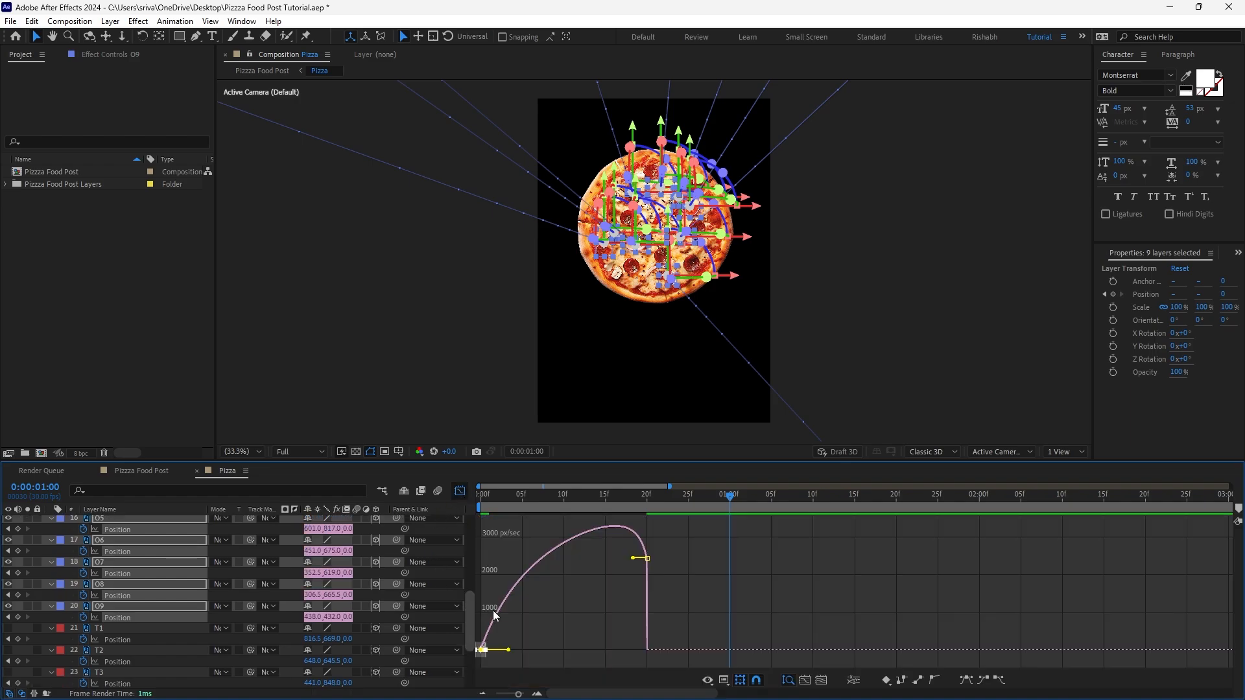
pyautogui.moveTo(509, 650); pyautogui.dragTo(539, 651)
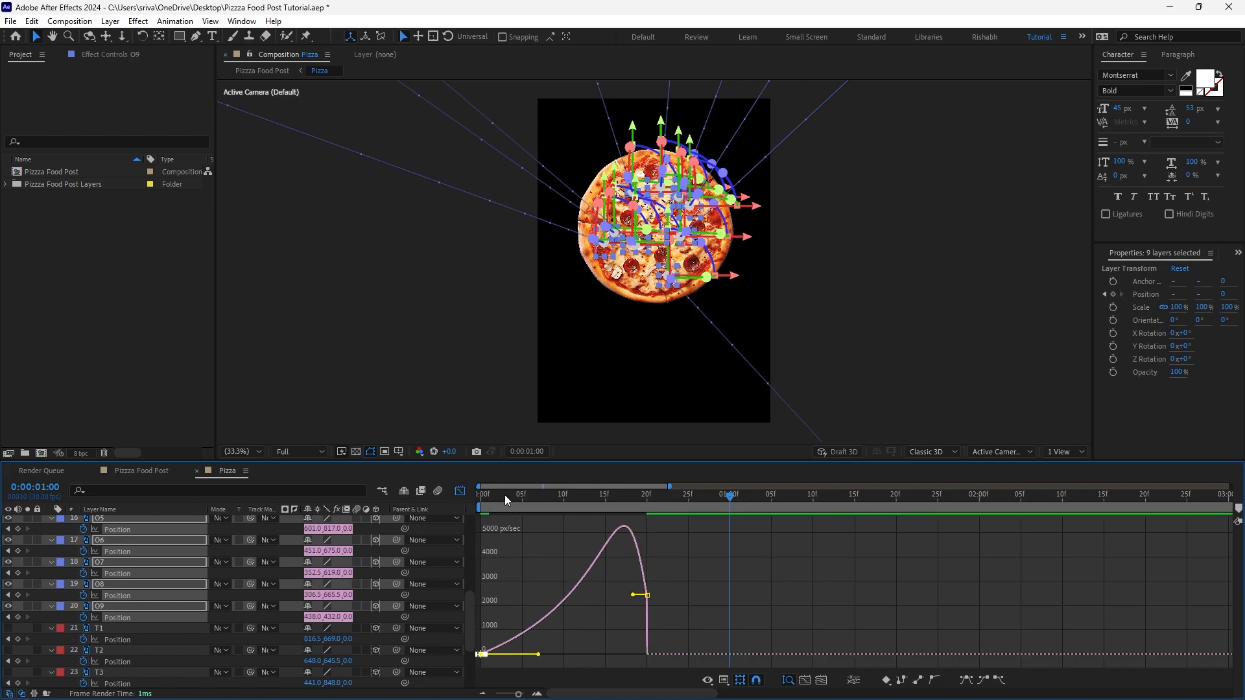
pyautogui.press('space')
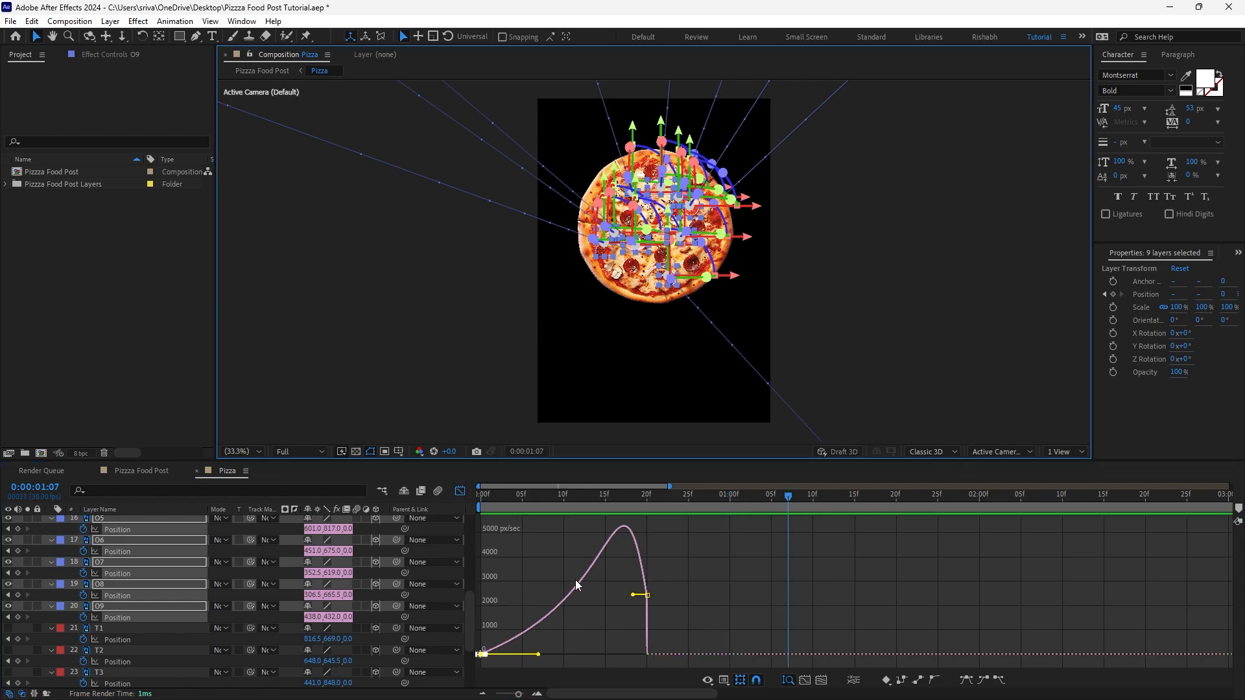
pyautogui.click(460, 491)
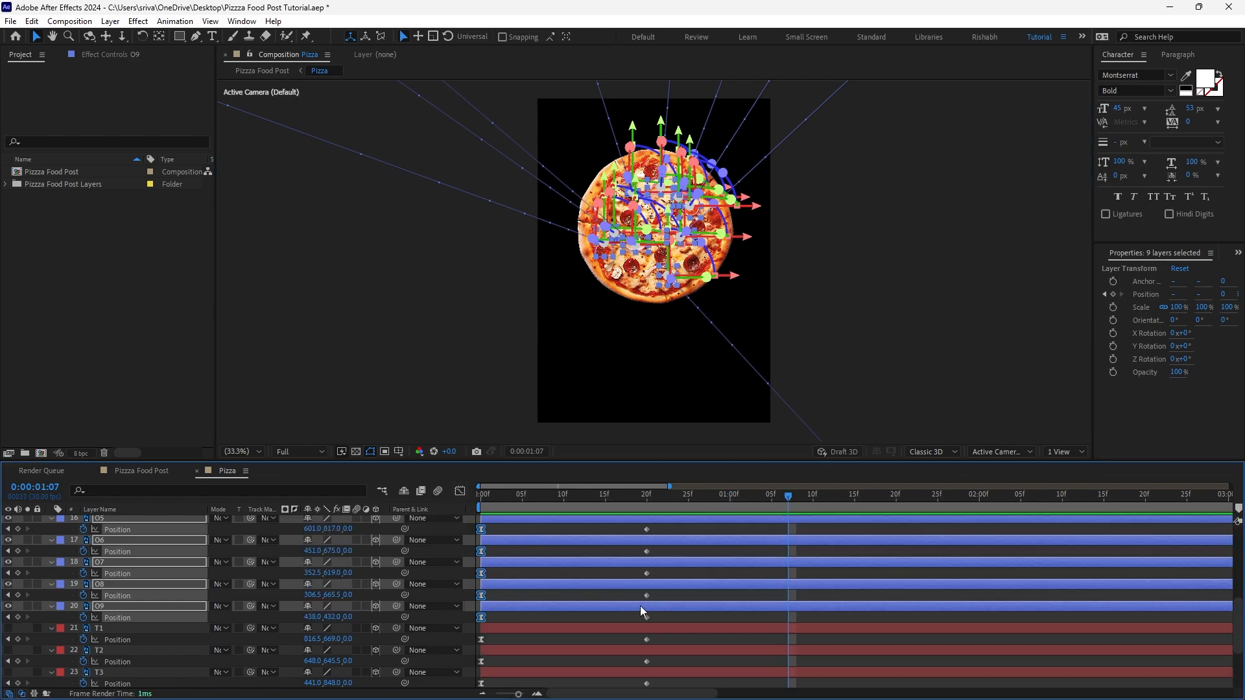
# Move the frame 20 Position keyframes of O1 to O9 slightly later and play back the result in a maximized view
pyautogui.moveTo(660, 620); pyautogui.dragTo(640, 594)
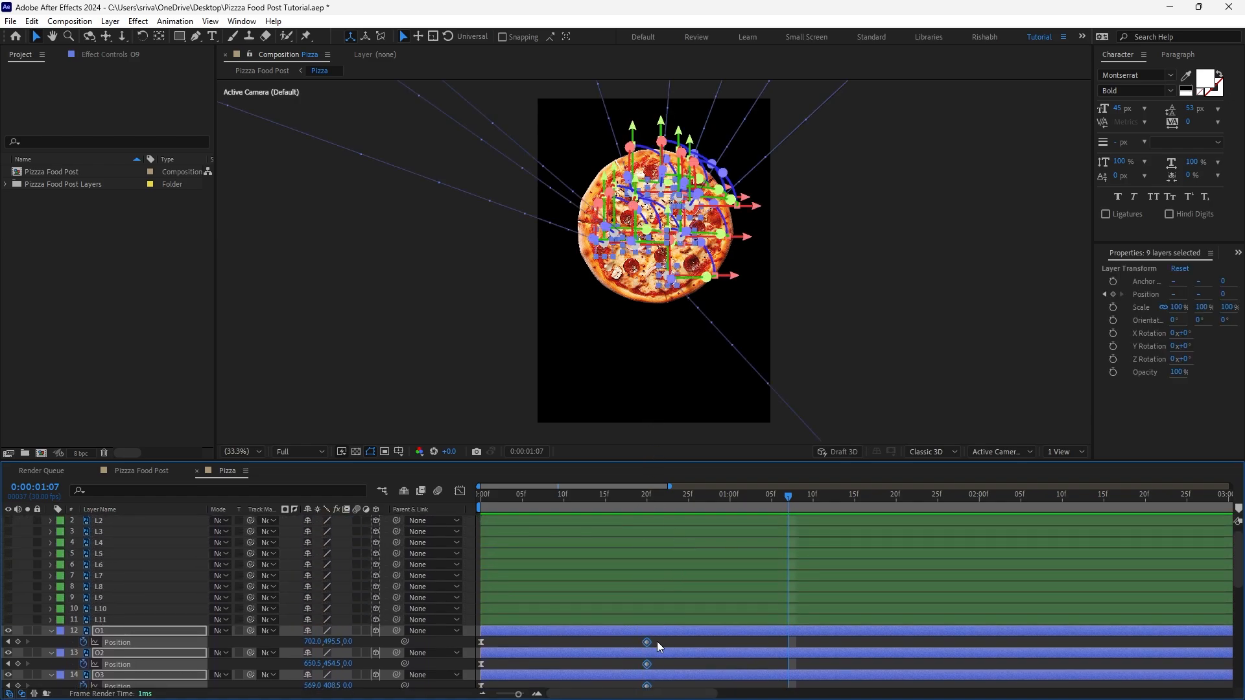
pyautogui.moveTo(648, 641); pyautogui.dragTo(663, 642)
pyautogui.press('`')
pyautogui.press('KP_0')
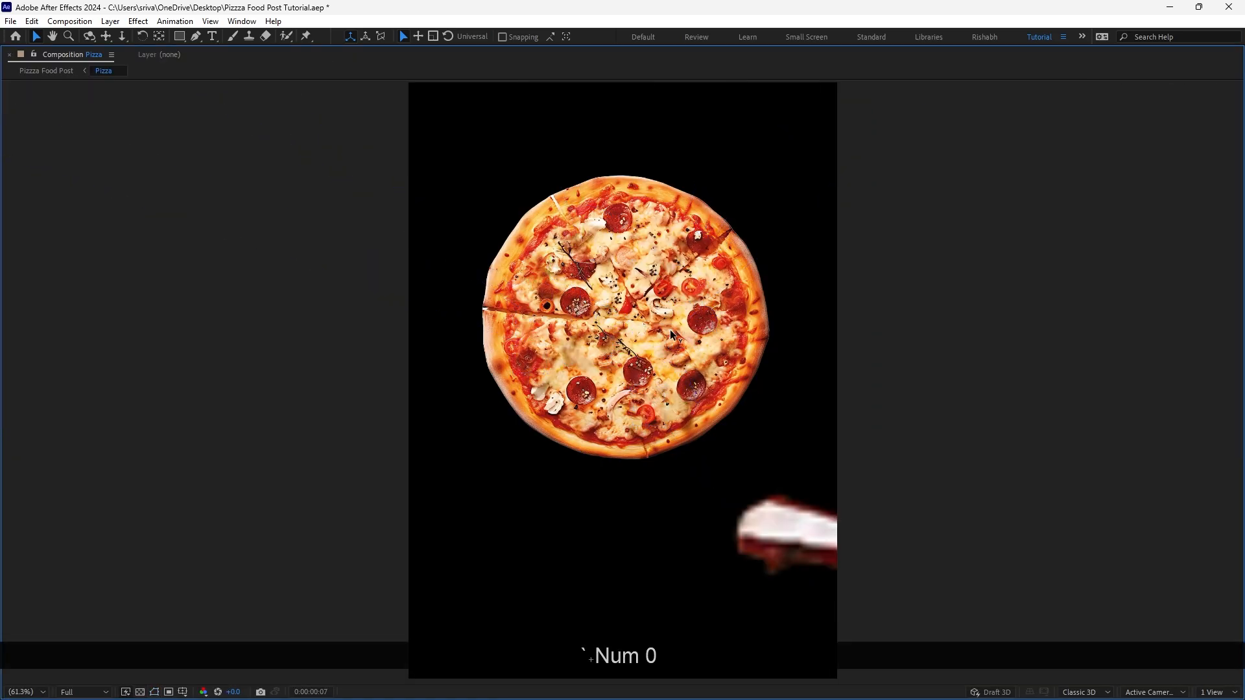
# Play back the motion of onion layers O1 to O9 in the maximized composition view
pyautogui.press('KP_0')
pyautogui.press('space')
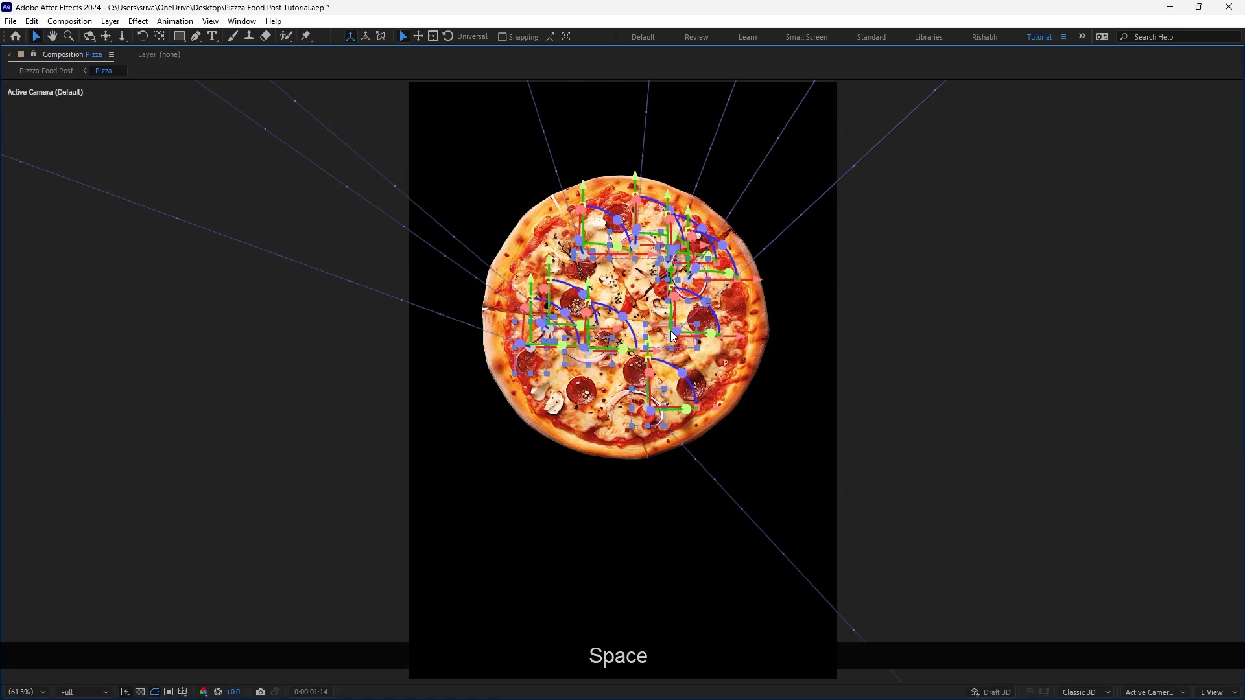
pyautogui.press('KP_0')
pyautogui.press('KP_0')
pyautogui.press('KP_0')
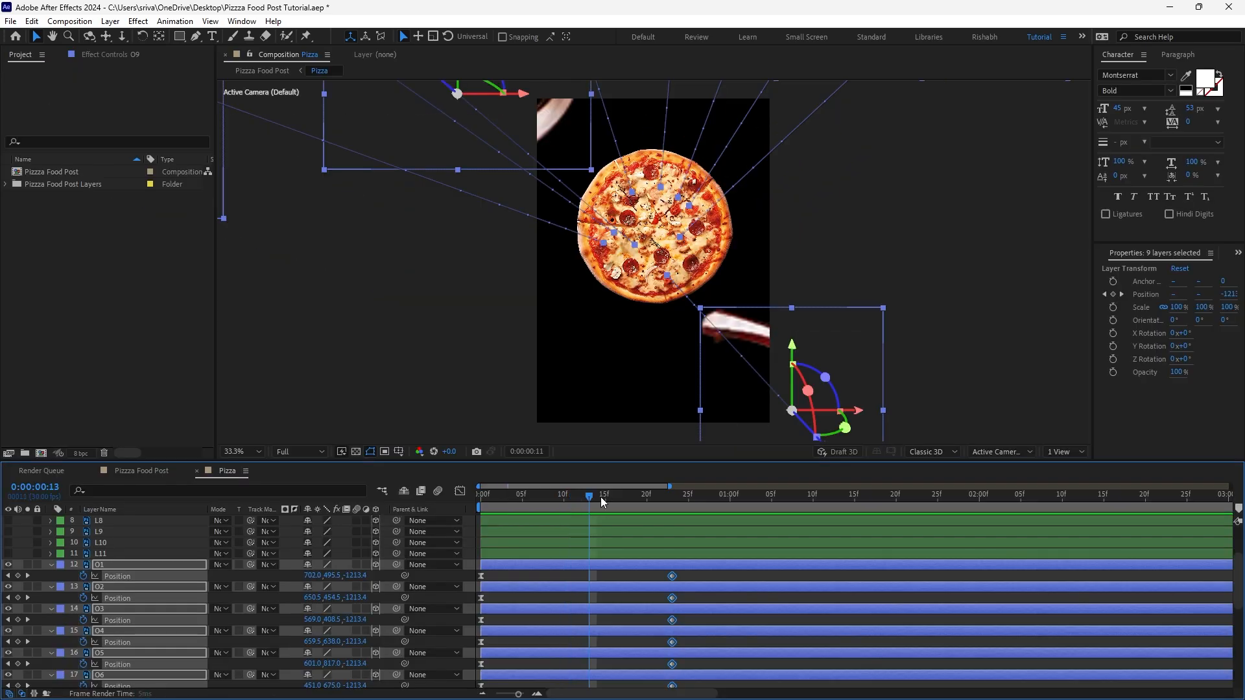
# Split the composition into two views with Top and Default, select onion O3 and shift its frame 0 position to X 541
pyautogui.moveTo(601, 499); pyautogui.dragTo(631, 508)
pyautogui.click(1064, 452)
pyautogui.click(1070, 478)
pyautogui.click(623, 505)
pyautogui.click(884, 127)
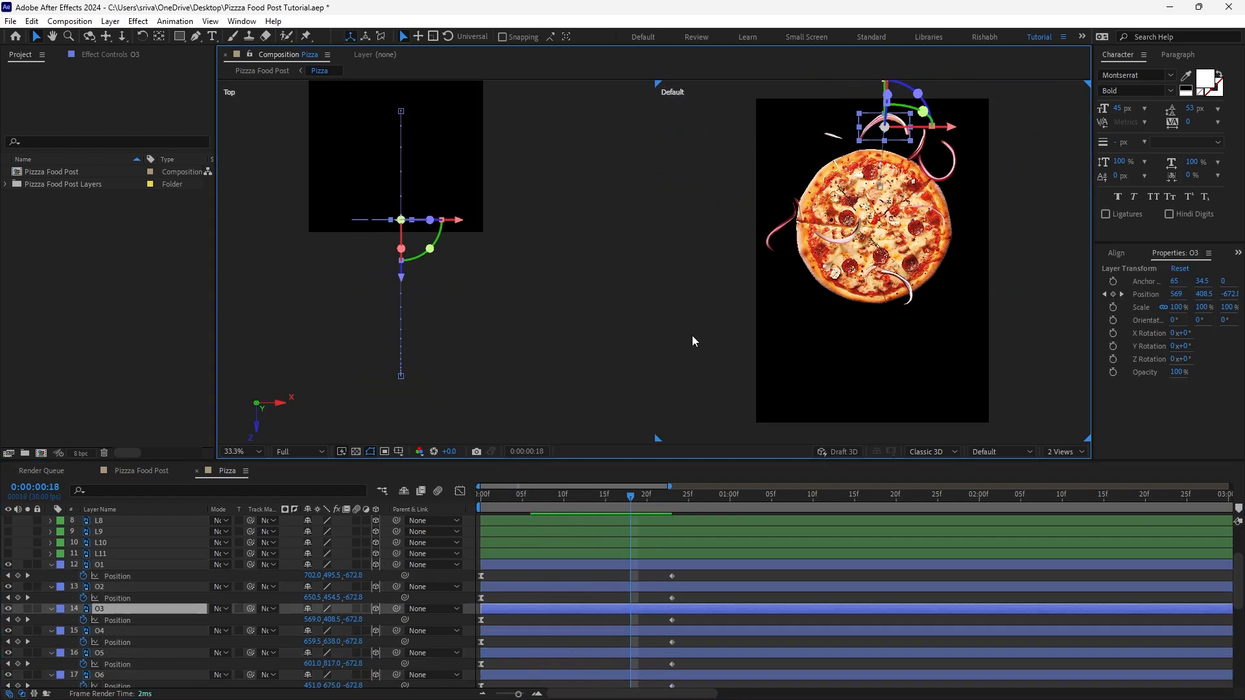
pyautogui.moveTo(544, 498); pyautogui.dragTo(479, 498)
pyautogui.moveTo(459, 376); pyautogui.dragTo(454, 376)
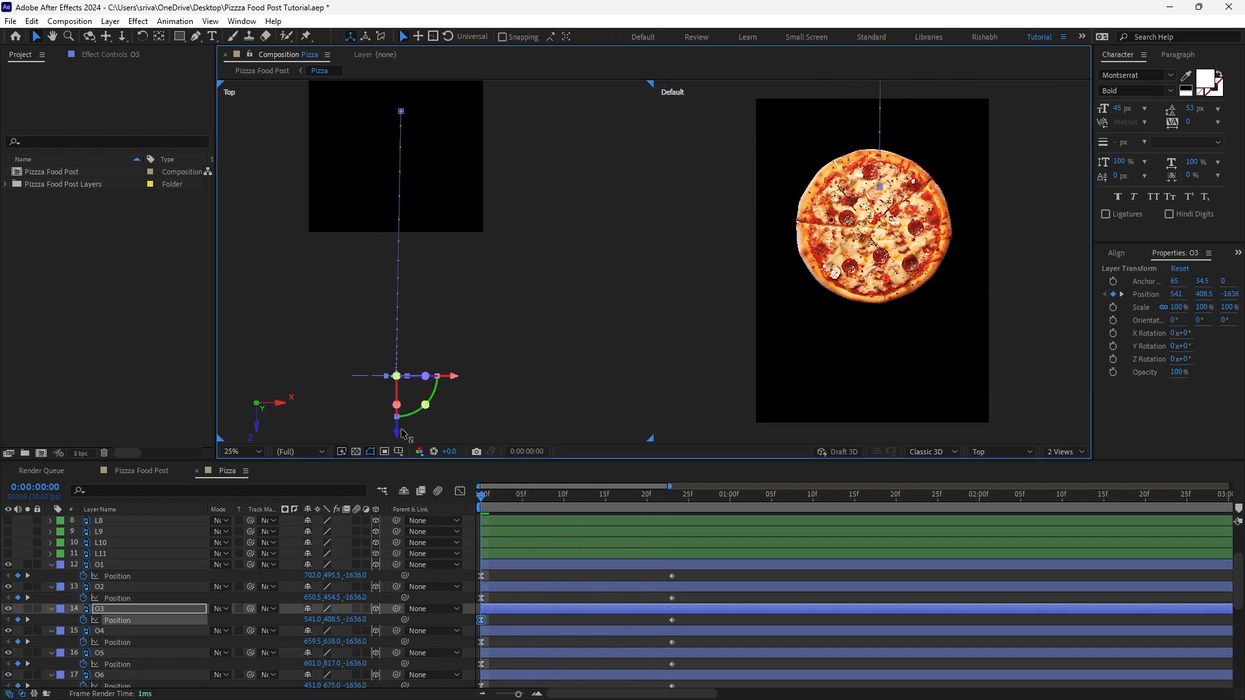
# Adjust O3's frame 0 position to Y 629.2 and Z -1548, return to one view and play back the motion
pyautogui.scroll(-4, 874, 260)
pyautogui.moveTo(401, 433); pyautogui.dragTo(398, 367)
pyautogui.scroll(4, 883, 158)
pyautogui.moveTo(846, 96); pyautogui.dragTo(846, 282)
pyautogui.scroll(-2, 895, 104)
pyautogui.moveTo(879, 159); pyautogui.dragTo(879, 202)
pyautogui.hotkey('ctrl', 'z')
pyautogui.scroll(2, 881, 293)
pyautogui.moveTo(483, 500)
pyautogui.mouseDown()
pyautogui.moveTo(619, 502)
pyautogui.moveTo(479, 502)
pyautogui.mouseUp()
pyautogui.moveTo(397, 368); pyautogui.dragTo(397, 413)
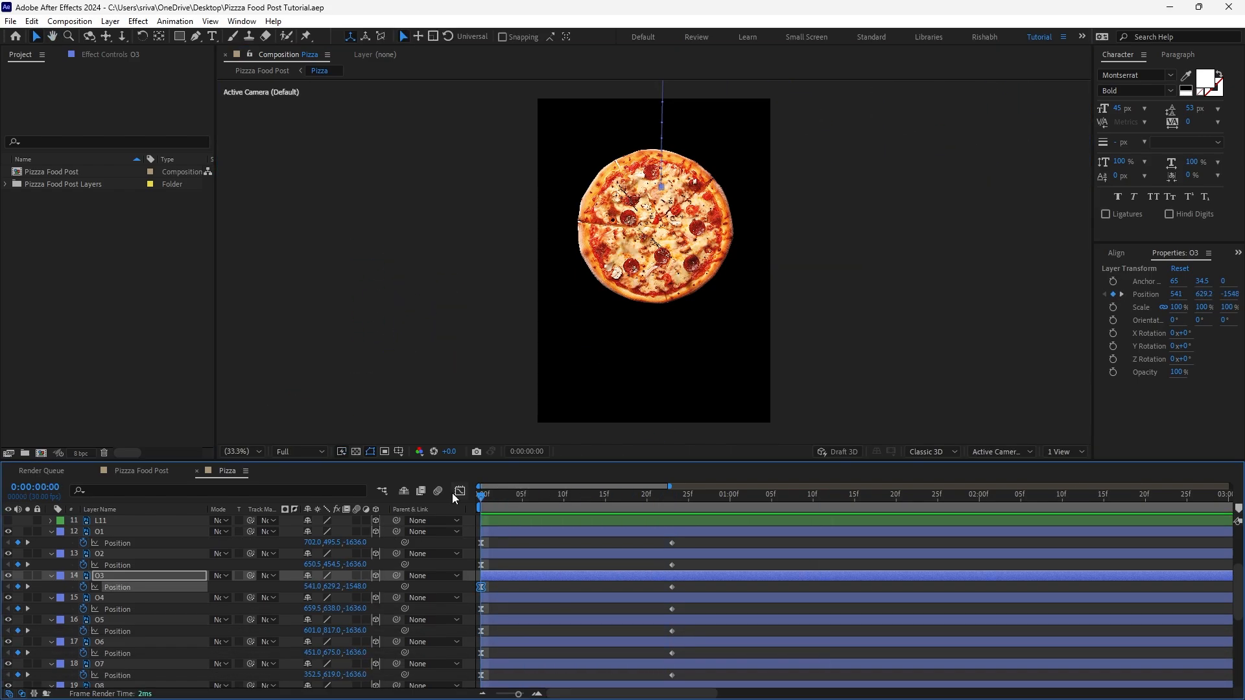
pyautogui.press('space')
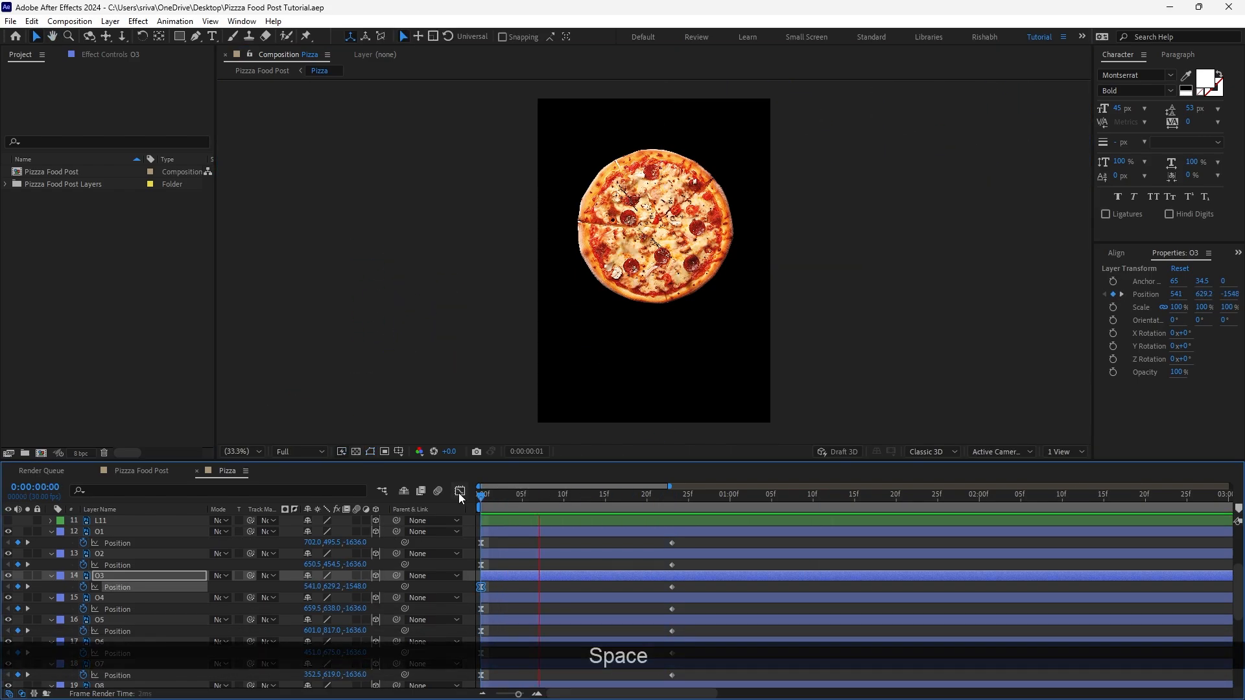
pyautogui.press('space')
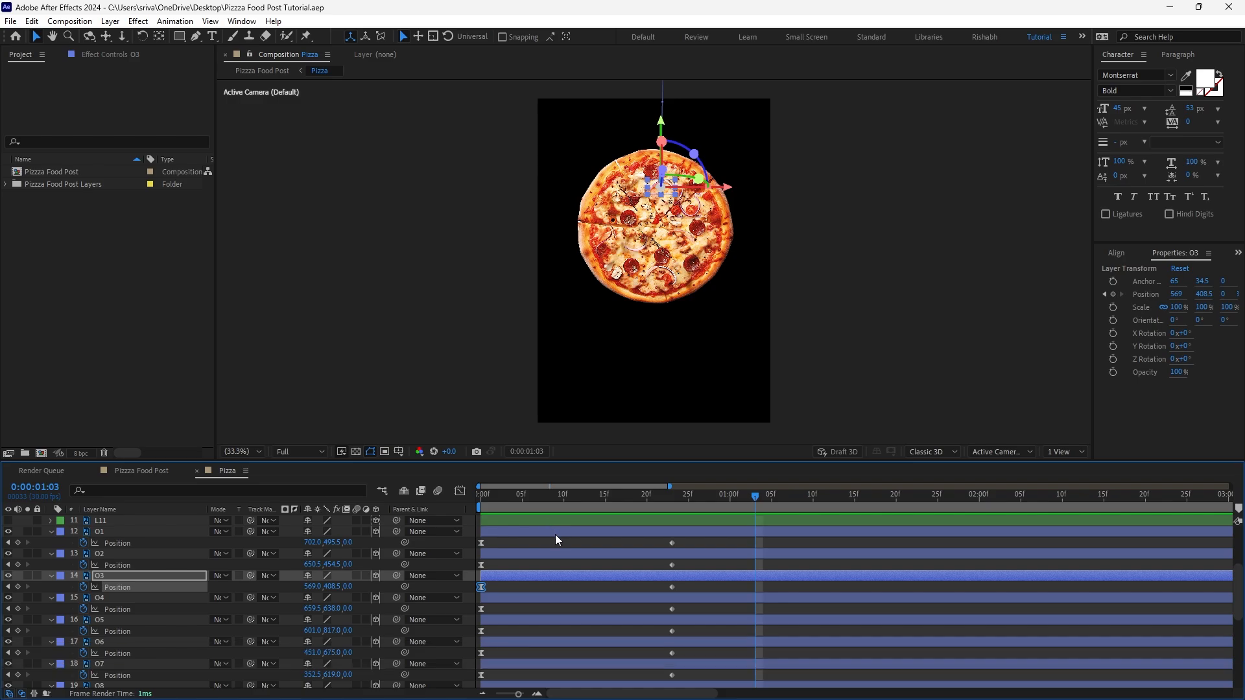
# Collapse the onion keyframes, hide layers O1 to O9, and make the leaf layers L1 to L11 visible
pyautogui.click(533, 546)
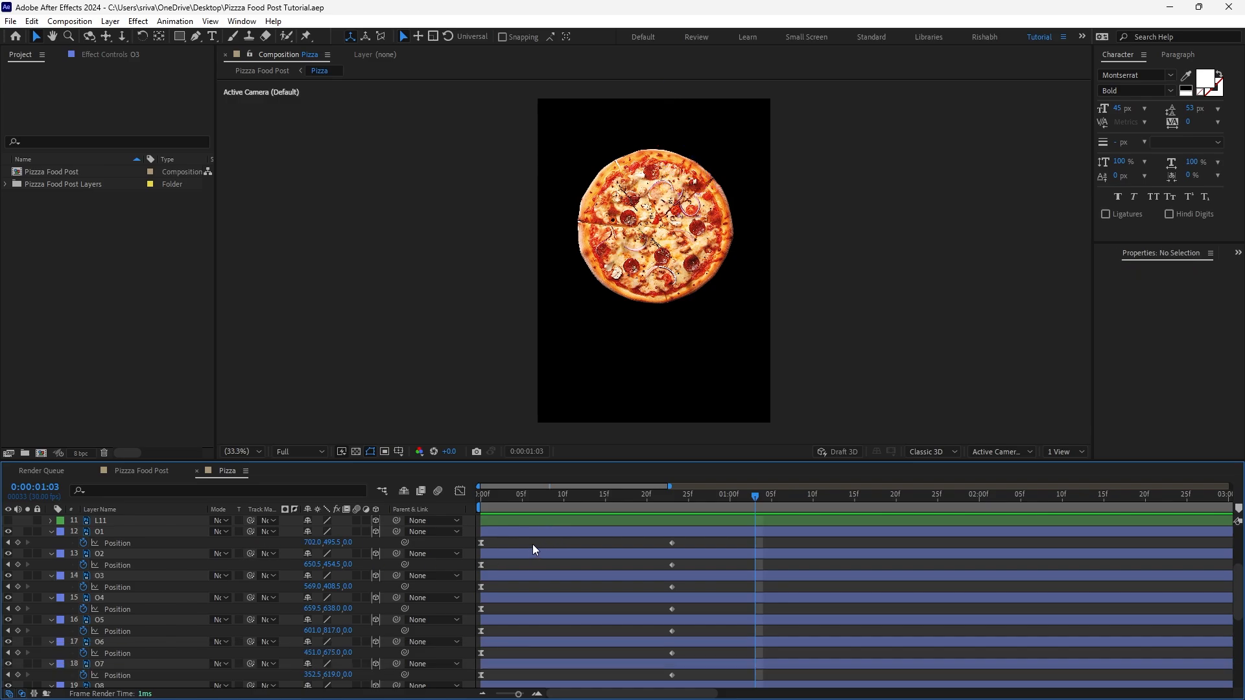
pyautogui.press('u')
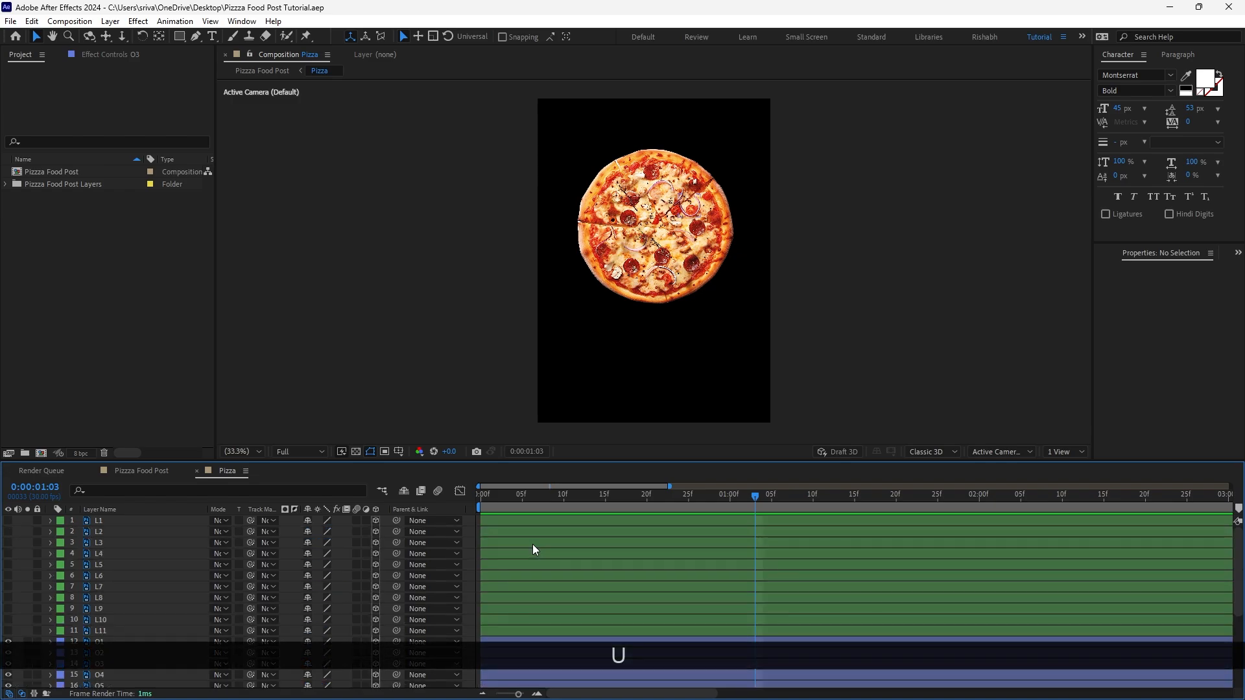
pyautogui.scroll(-3, 27, 625)
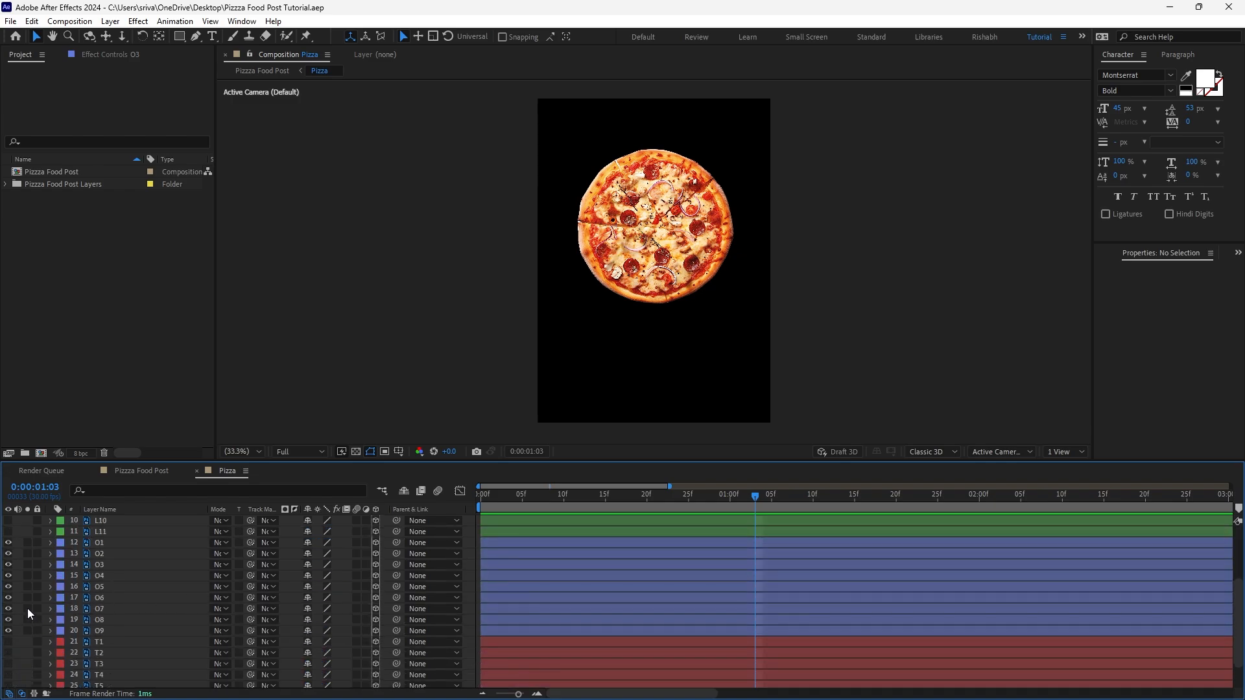
pyautogui.moveTo(10, 543); pyautogui.dragTo(14, 635)
pyautogui.scroll(3, 98, 585)
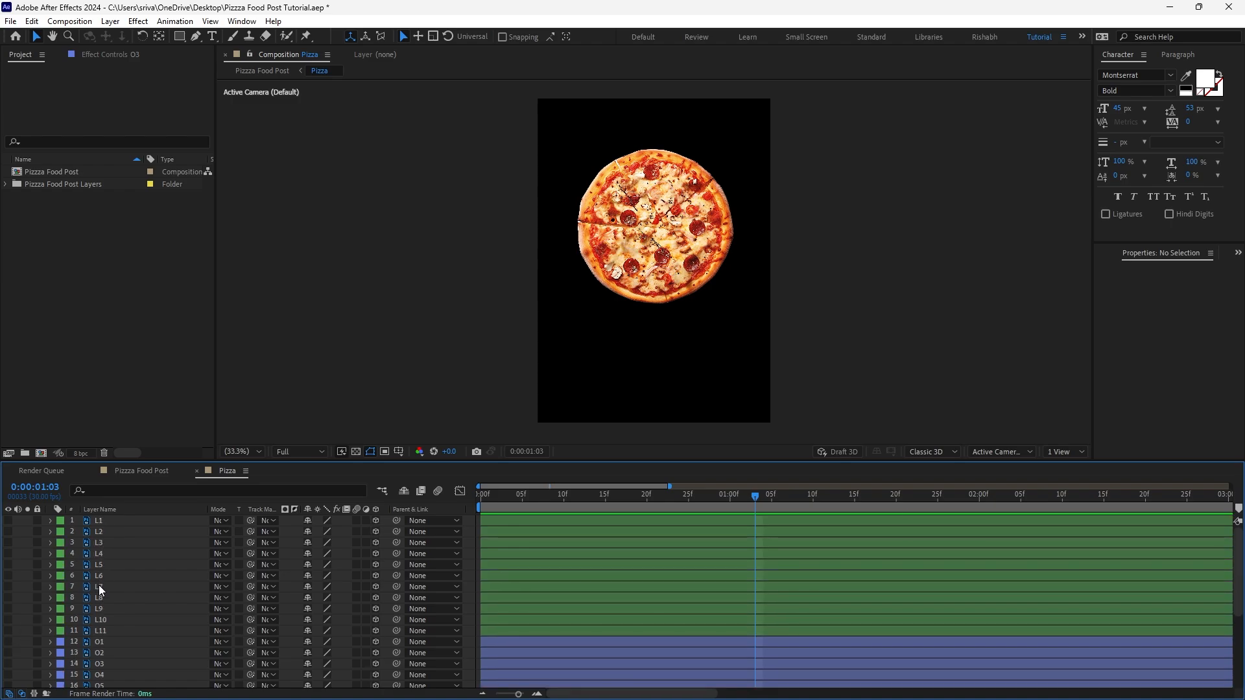
pyautogui.click(110, 628)
pyautogui.keyDown('shift'); pyautogui.click(107, 522); pyautogui.keyUp('shift')
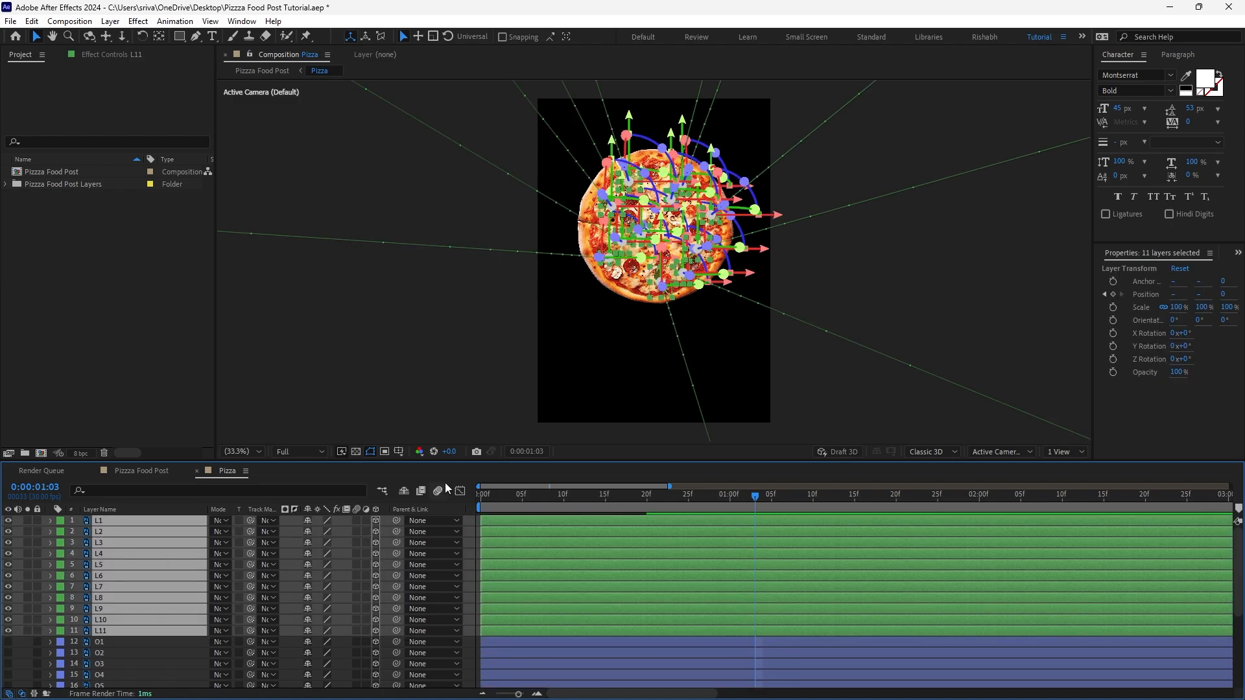
# Check the leaf motion in two views, adjust L8's frame 0 position to 558.5, 845.9, -1628, and play it back in one view
pyautogui.click(444, 414)
pyautogui.moveTo(496, 493); pyautogui.dragTo(596, 495)
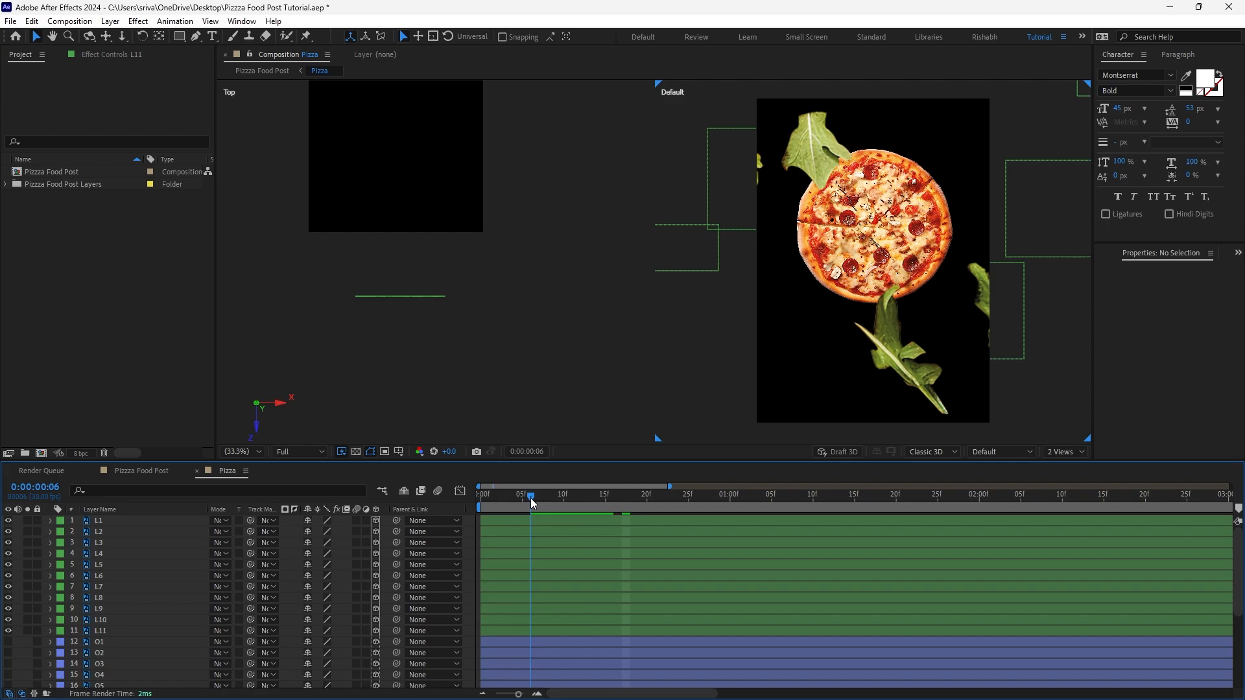
pyautogui.moveTo(531, 498)
pyautogui.mouseDown()
pyautogui.moveTo(590, 496)
pyautogui.moveTo(523, 498)
pyautogui.mouseUp()
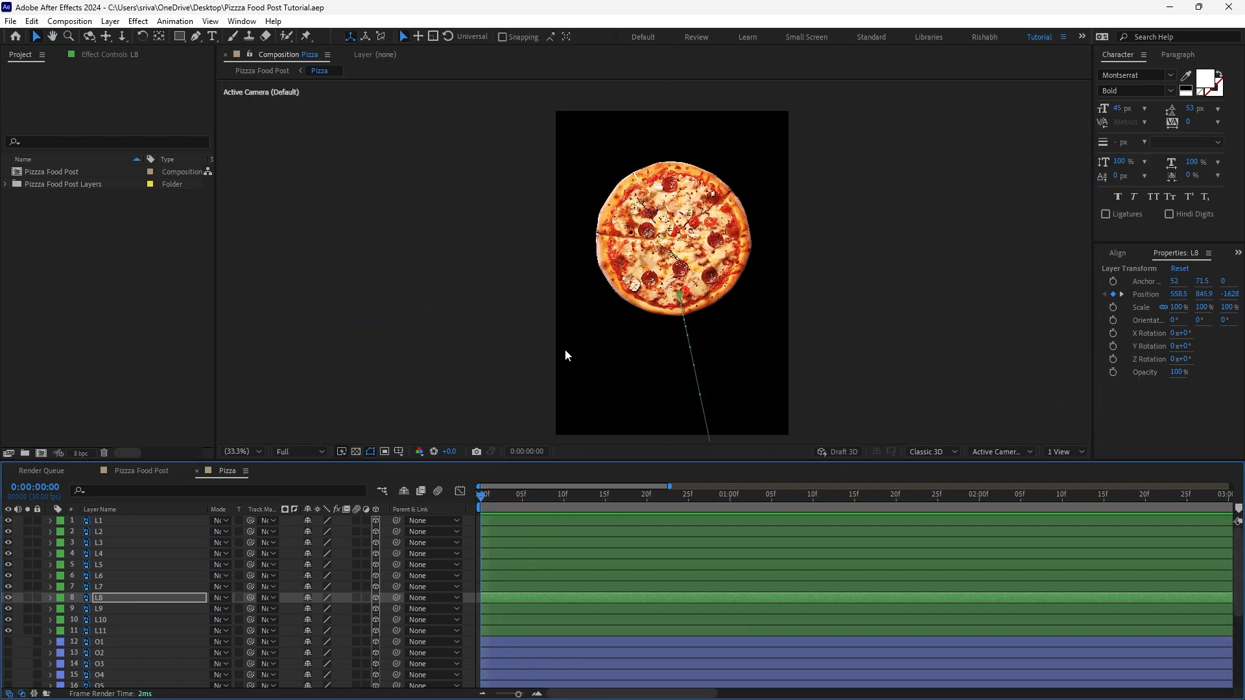
pyautogui.press('KP_0')
pyautogui.press('KP_0')
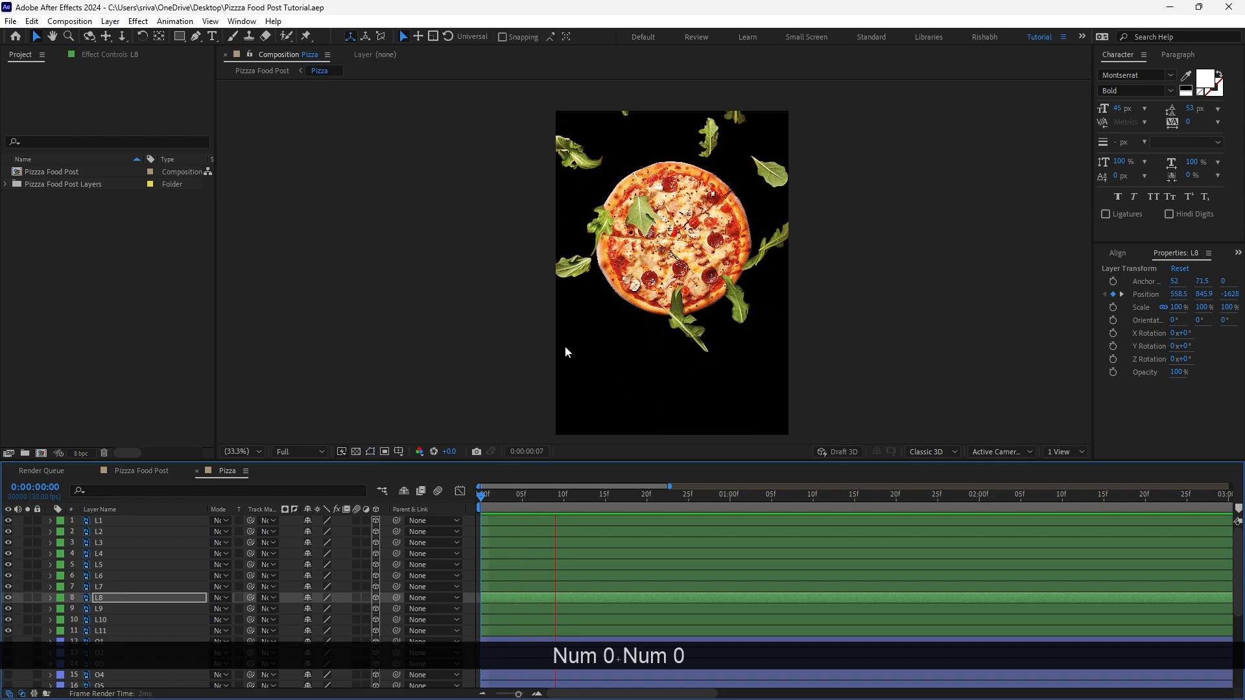
pyautogui.press('space')
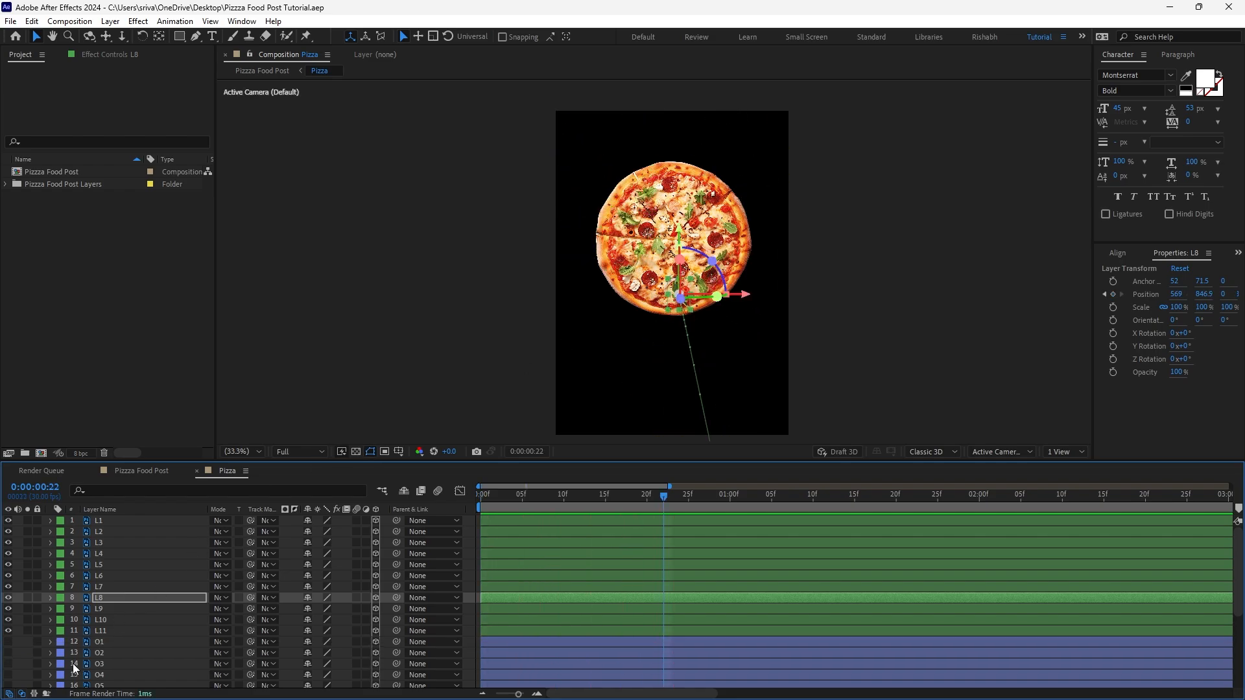
# Reveal the Position keyframes of layers L1 to L11 and apply Easy Ease to those at frame 0
pyautogui.click(107, 628)
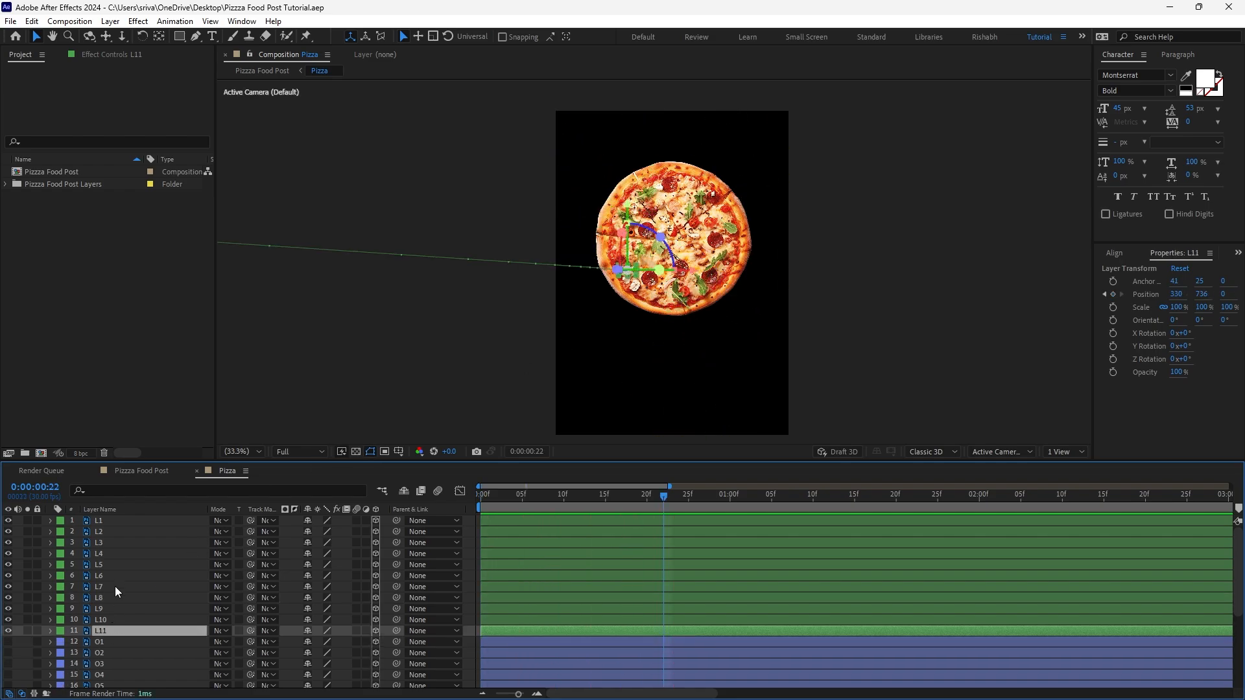
pyautogui.keyDown('shift'); pyautogui.click(114, 519); pyautogui.keyUp('shift')
pyautogui.press('u')
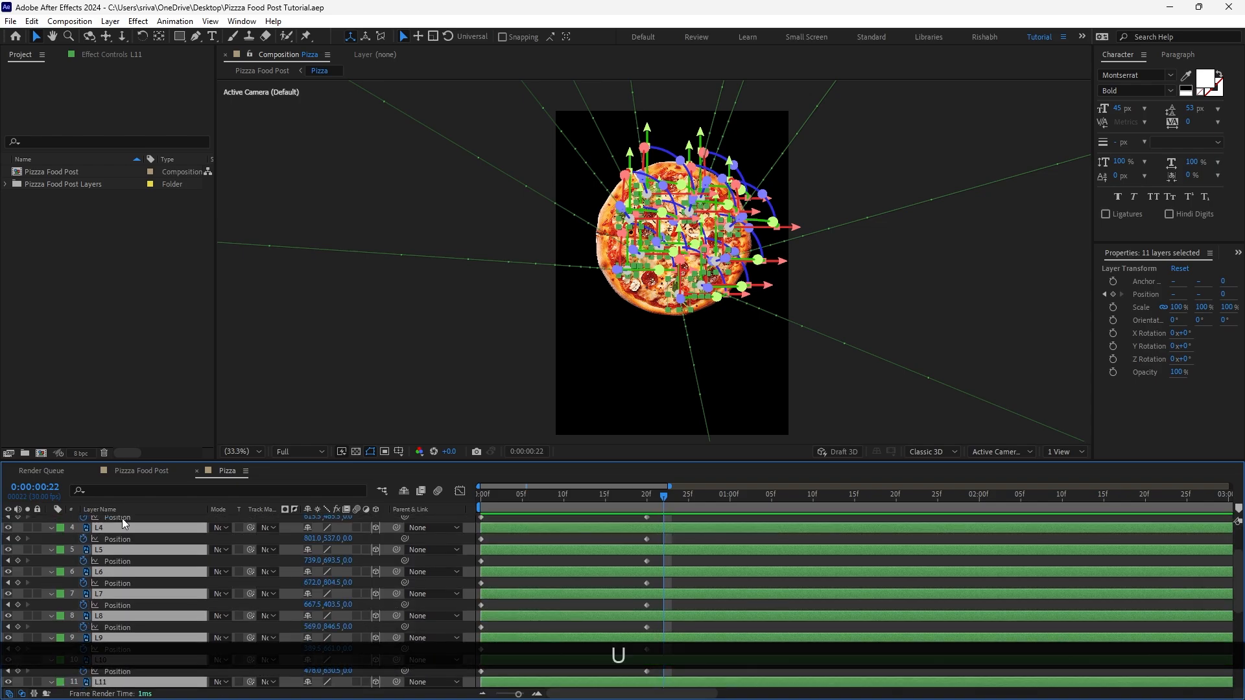
pyautogui.scroll(-1, 123, 518)
pyautogui.moveTo(536, 530); pyautogui.dragTo(457, 641)
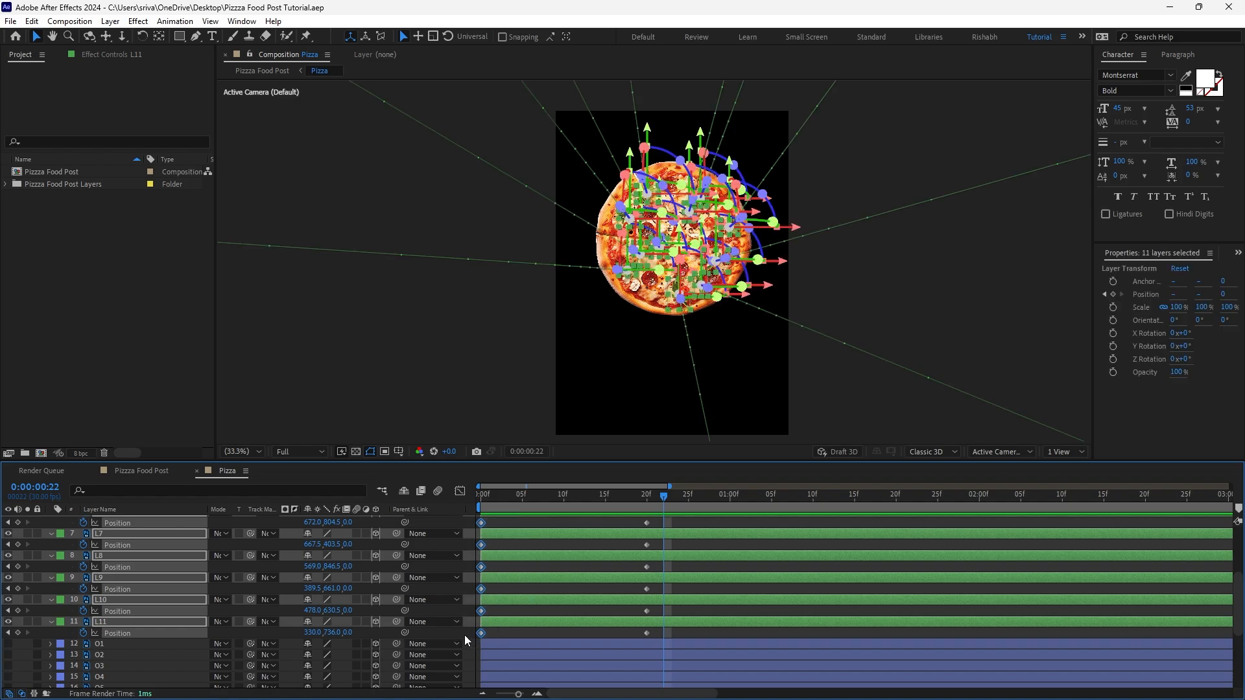
pyautogui.press('F9')
# Lengthen the outgoing influence of the L1 to L11 start keyframes in the speed graph and play back the motion
pyautogui.click(459, 491)
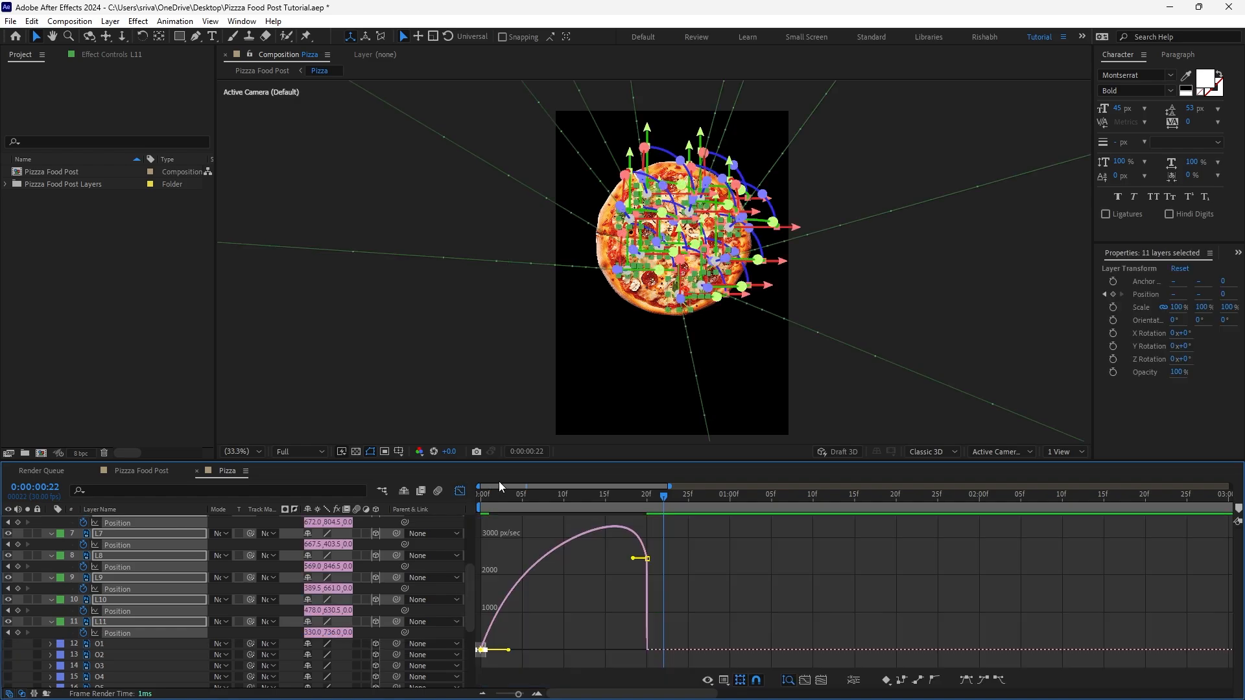
pyautogui.moveTo(526, 651)
pyautogui.mouseDown()
pyautogui.moveTo(478, 662)
pyautogui.moveTo(527, 655)
pyautogui.mouseUp()
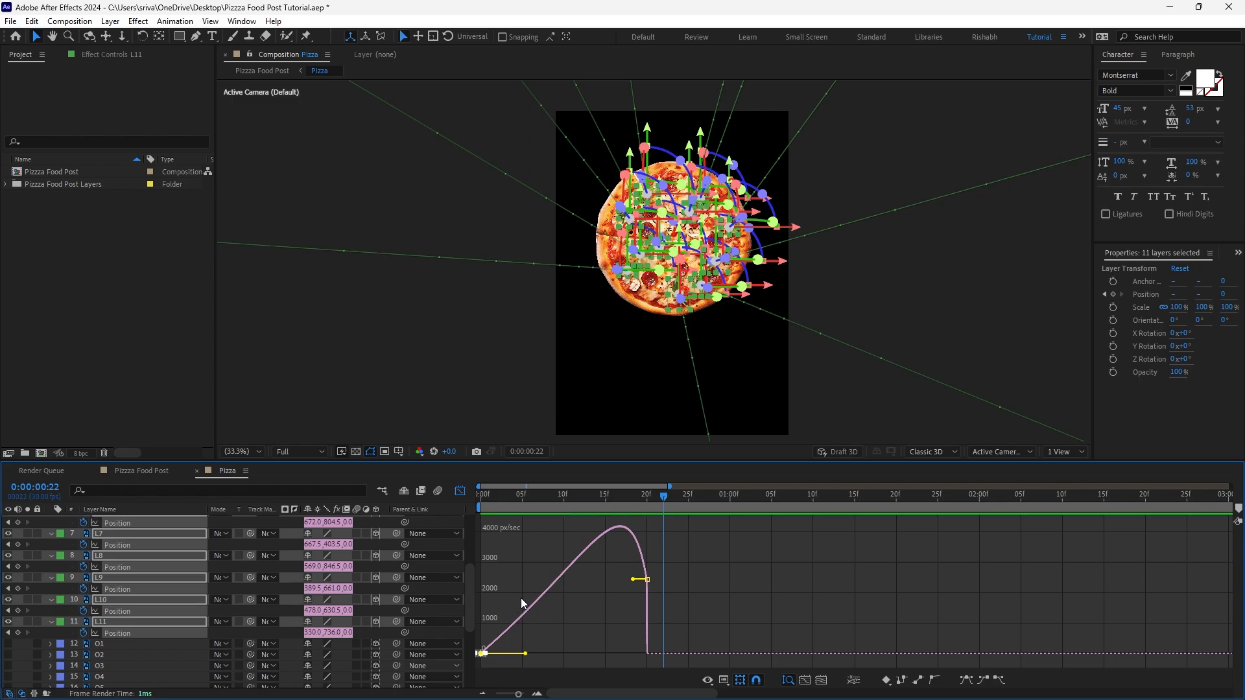
pyautogui.click(461, 491)
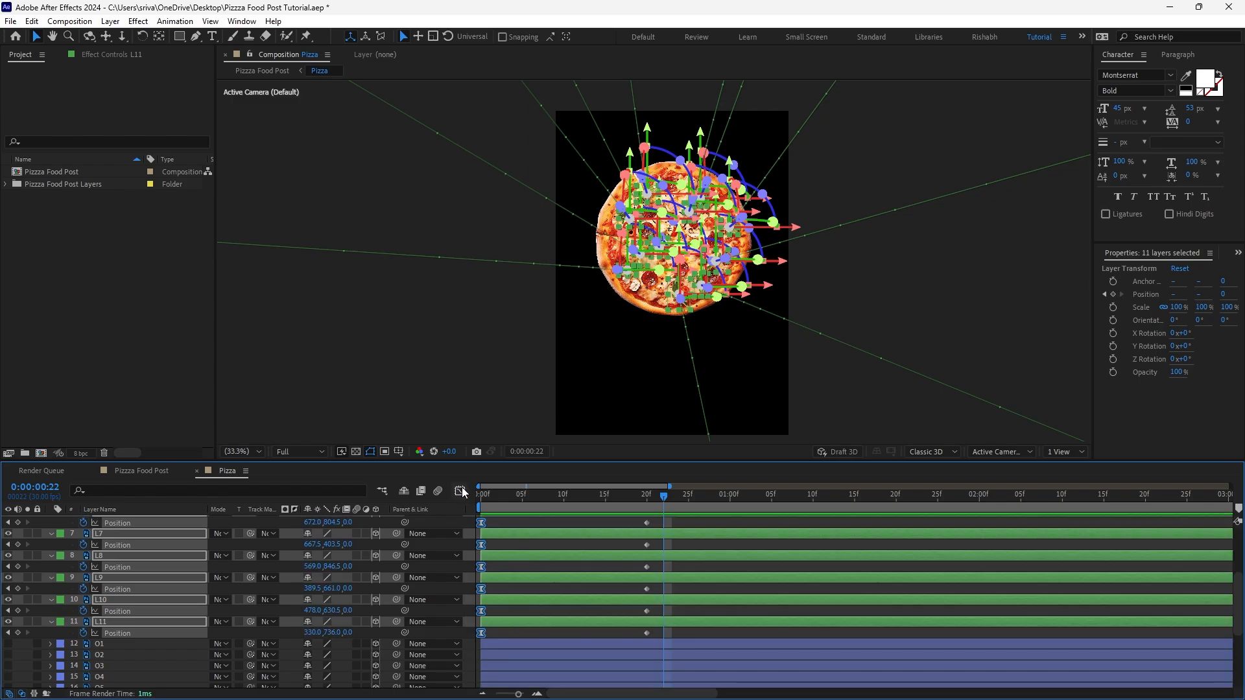
pyautogui.click(460, 491)
pyautogui.click(460, 491)
pyautogui.press('KP_0')
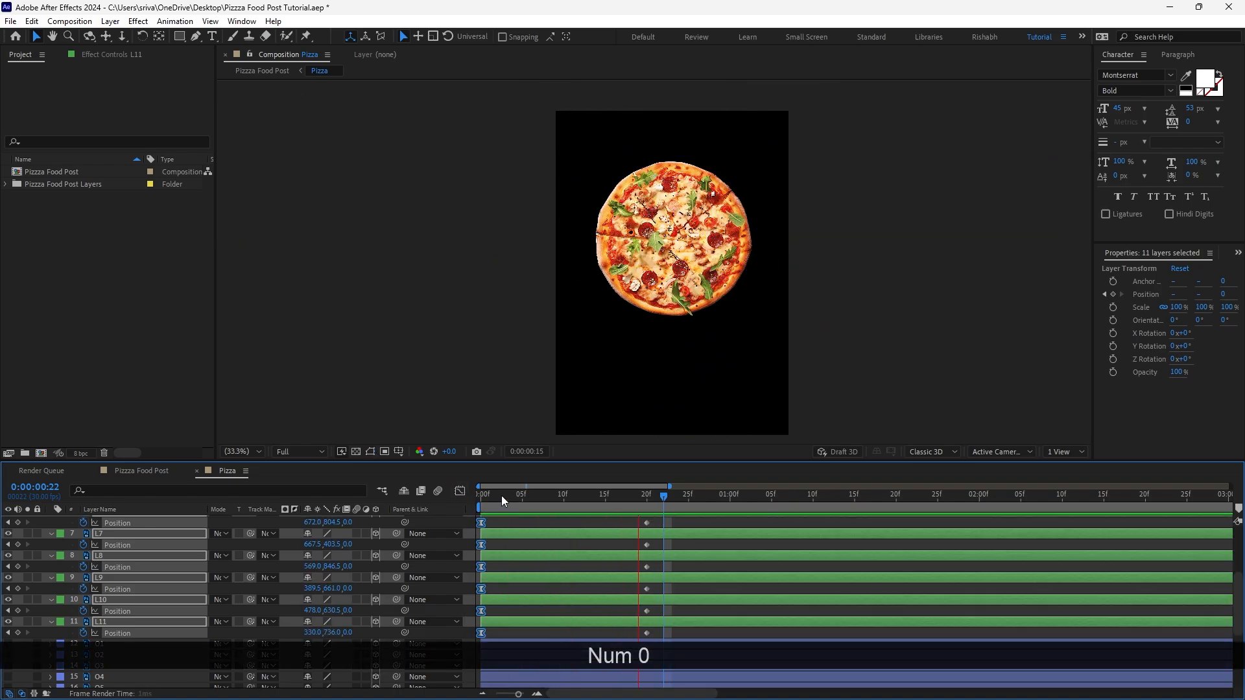
pyautogui.press('KP_0')
pyautogui.press('space')
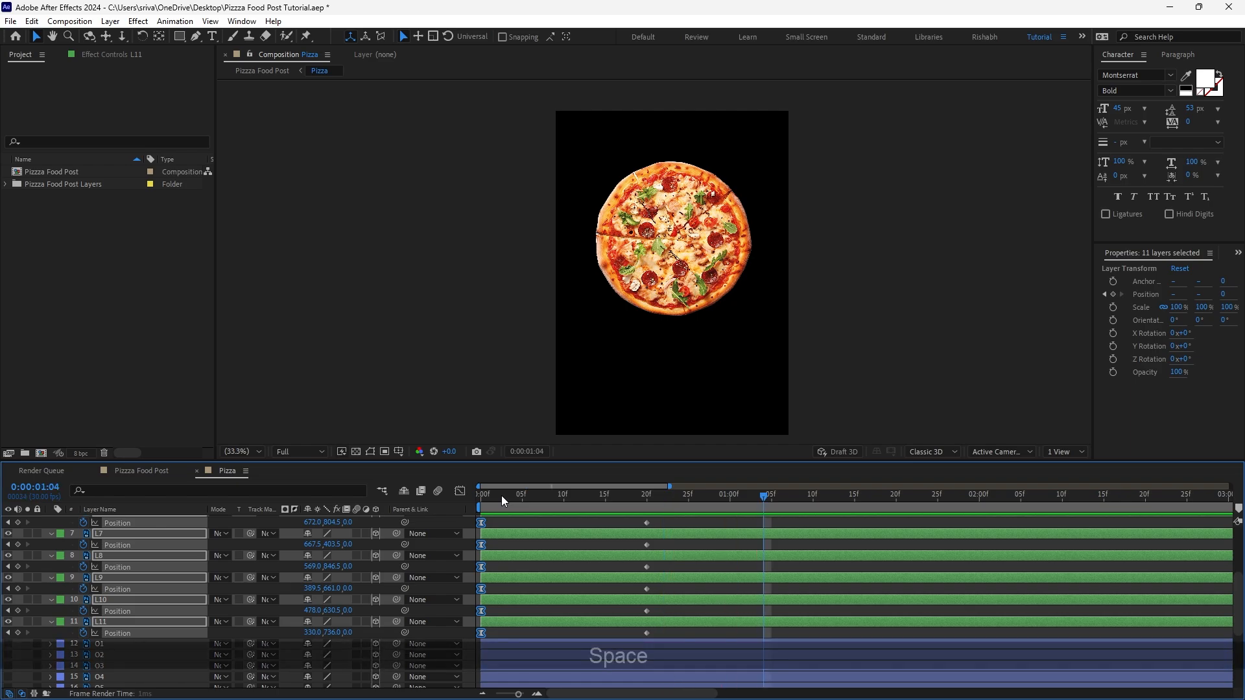
# Move the frame 20 Position keyframes of L1 to L11 to about 1:07 and play back the result in a maximized view
pyautogui.scroll(4, 674, 534)
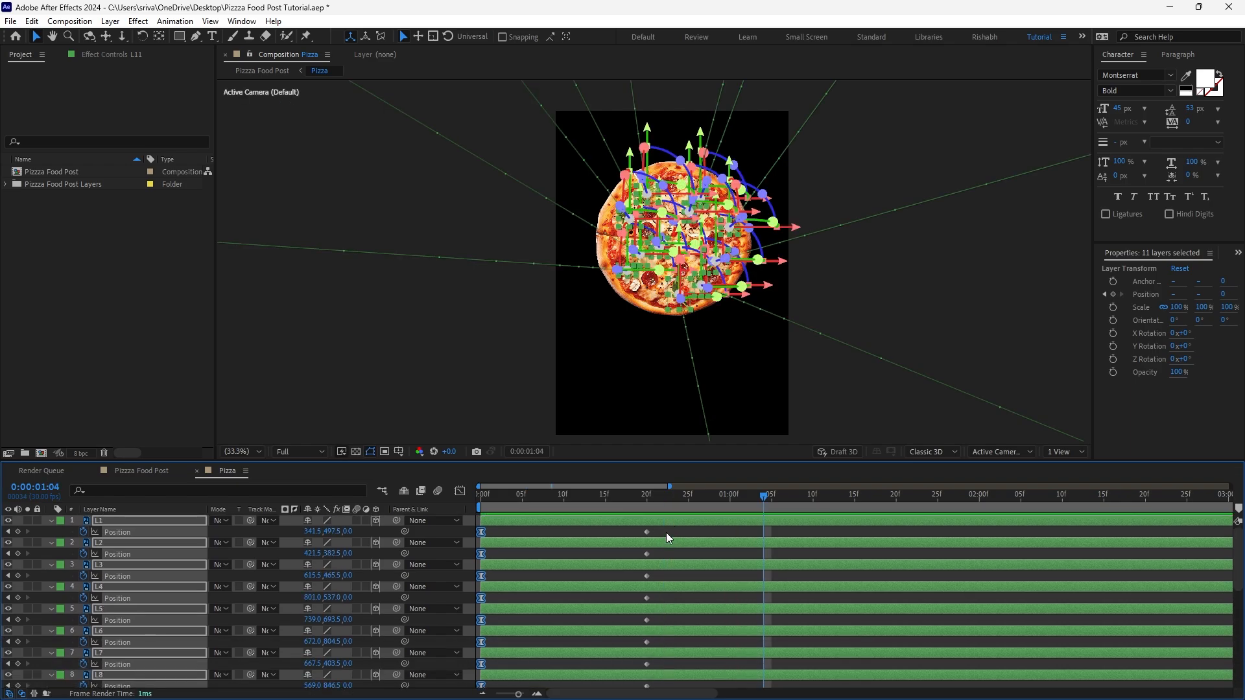
pyautogui.moveTo(666, 531); pyautogui.dragTo(789, 525)
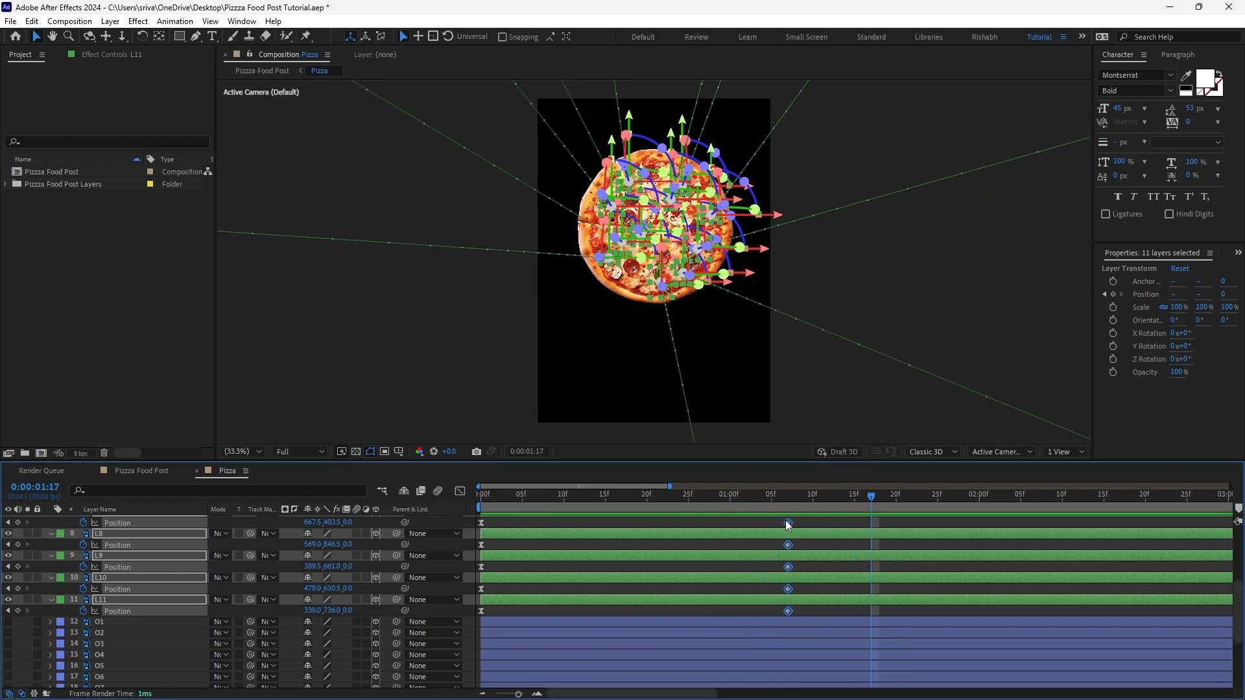
pyautogui.press('KP_0')
pyautogui.press('KP_0')
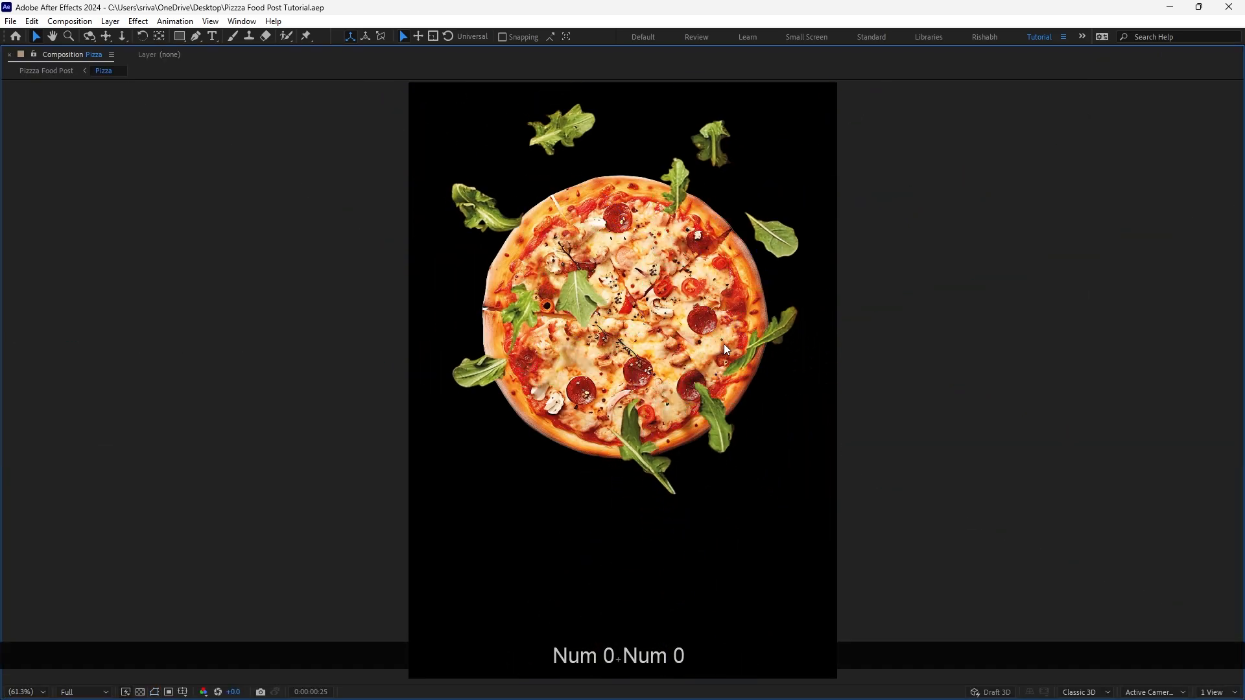
pyautogui.press('space')
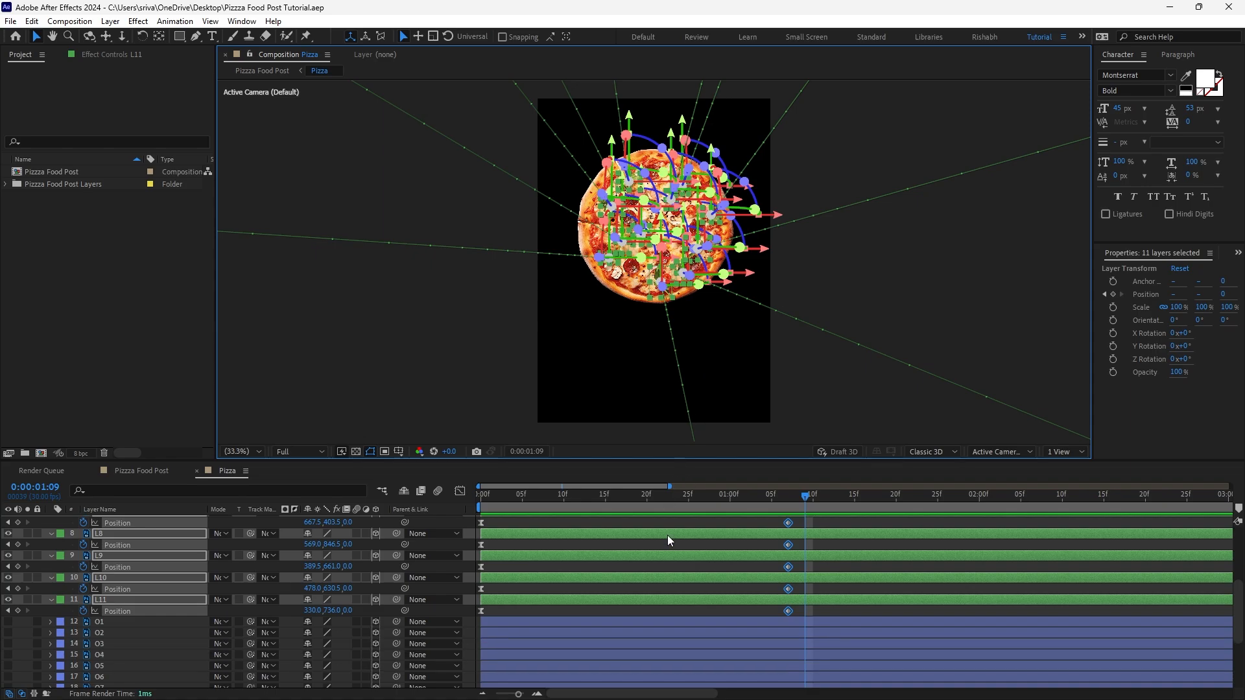
# Collapse the leaf keyframes, make layers O1 to O9 and T1 to T7 visible, save the project and play back all toppings
pyautogui.press('u')
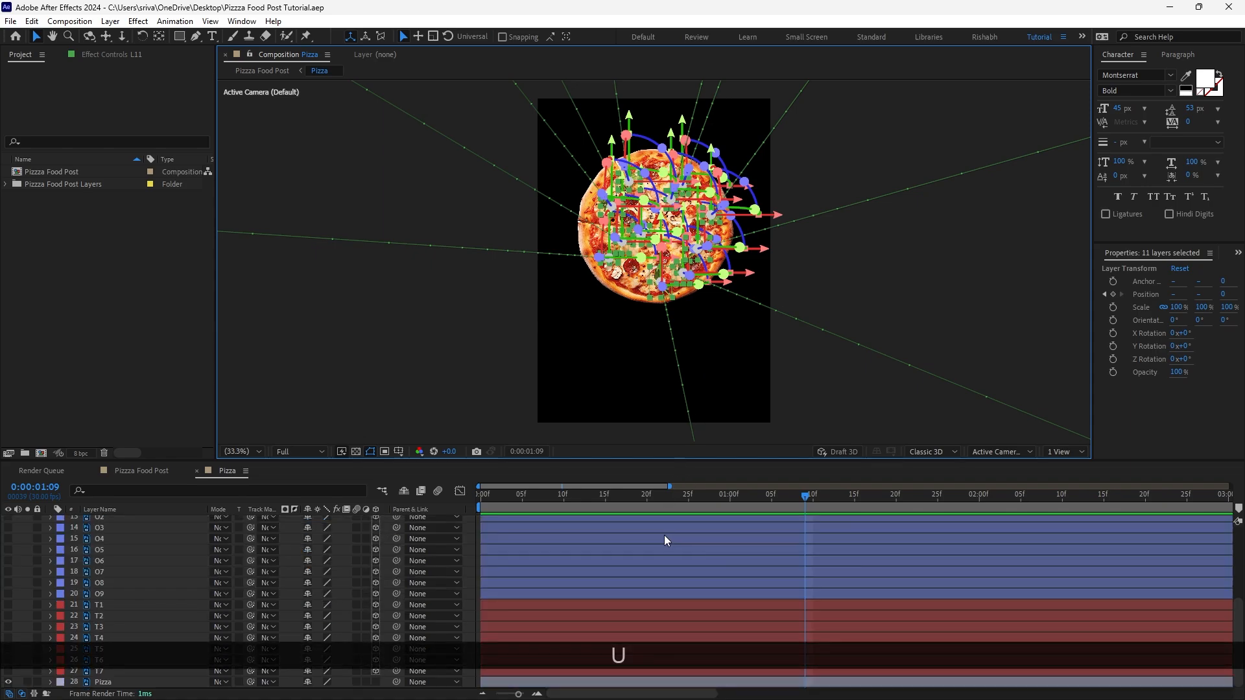
pyautogui.click(474, 562)
pyautogui.scroll(3, 179, 567)
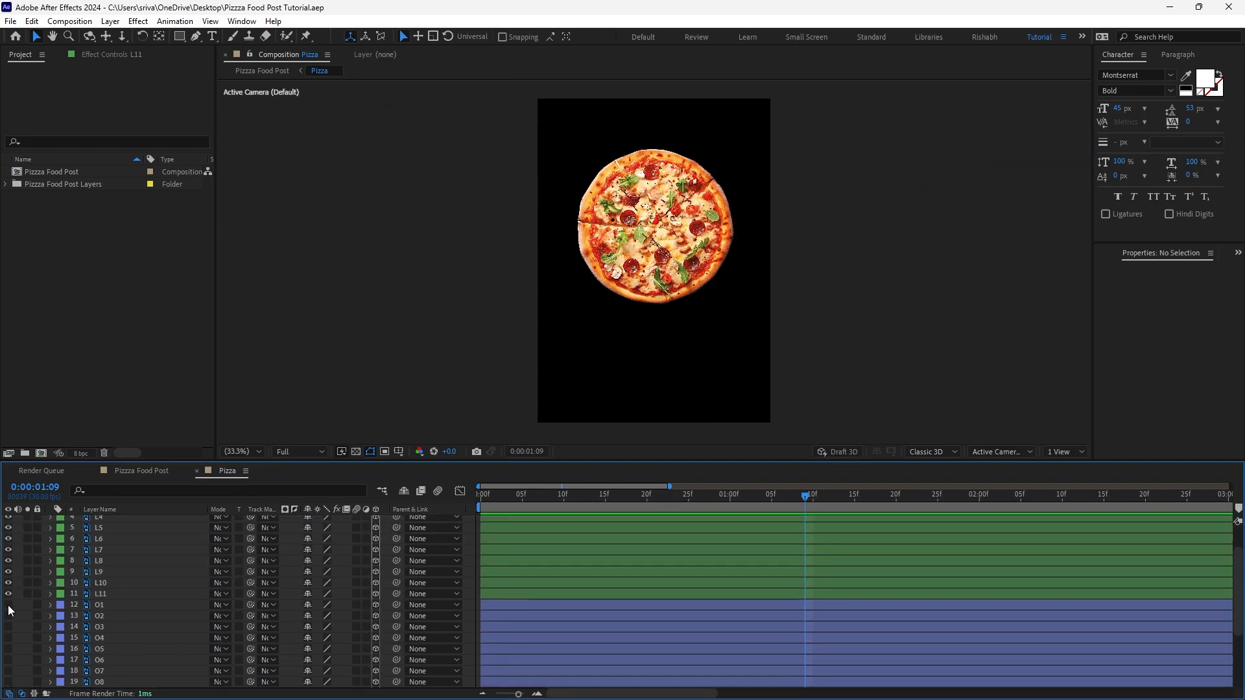
pyautogui.moveTo(8, 605); pyautogui.dragTo(9, 686)
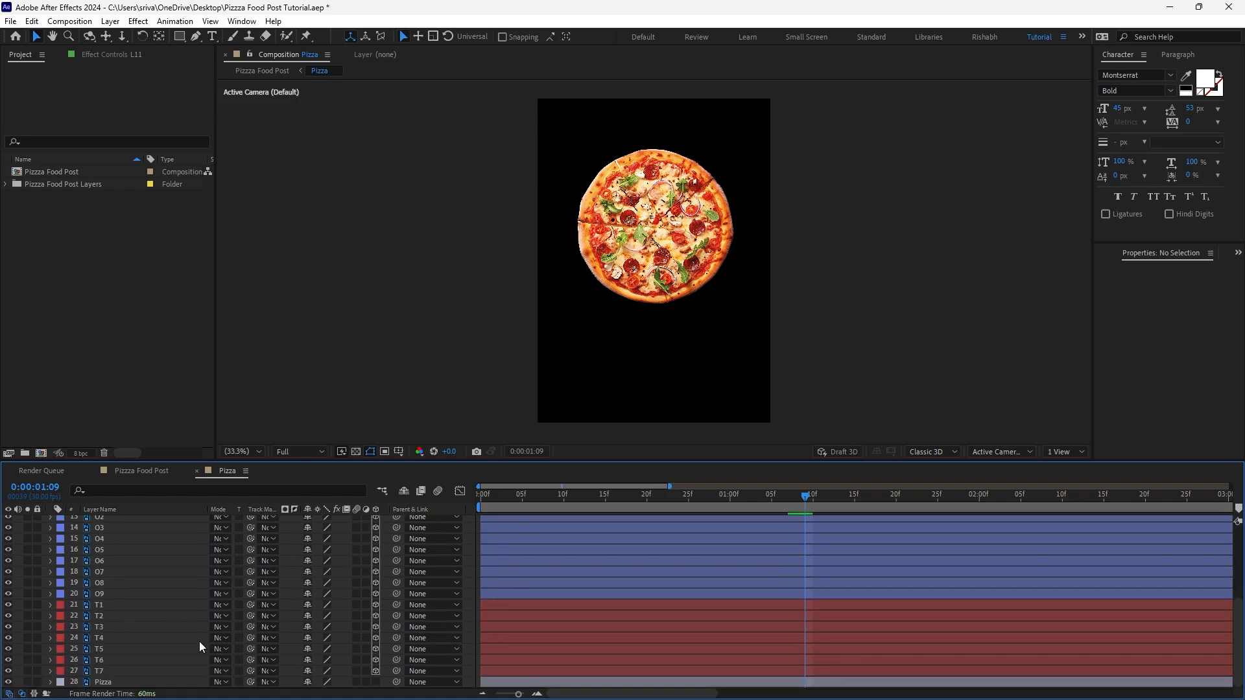
pyautogui.hotkey('ctrl', 's')
pyautogui.press('space')
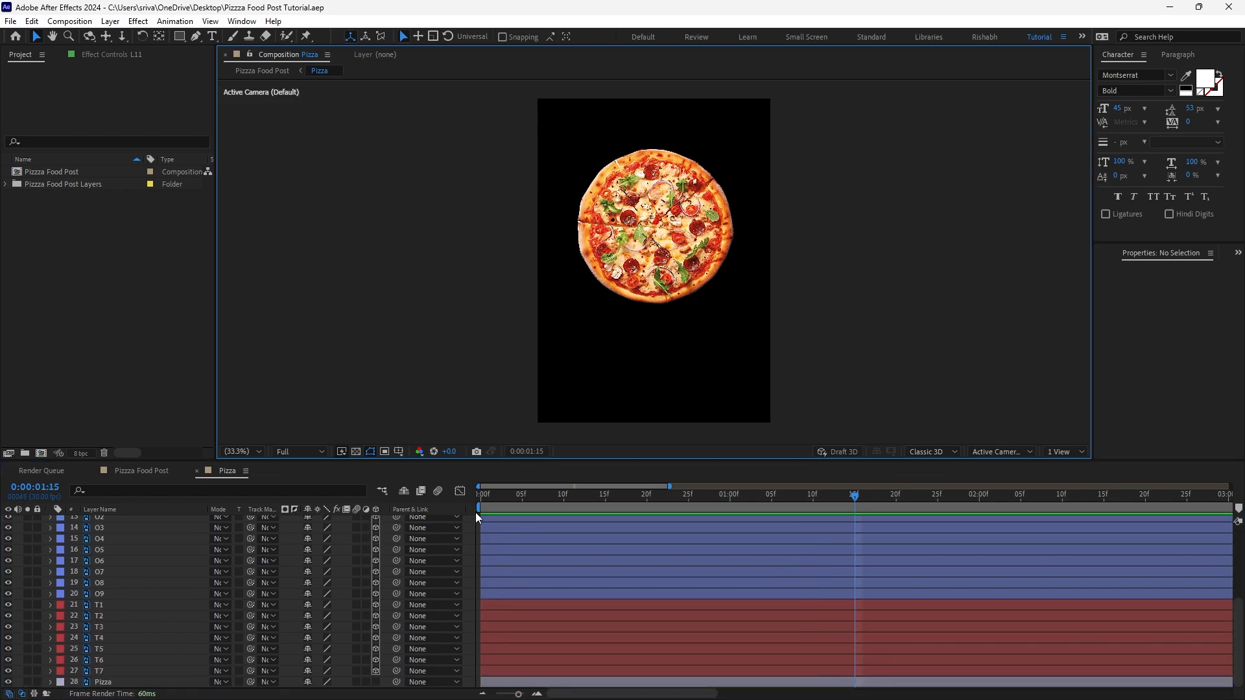
# Stagger the tomato layers in time, starting T1 at frame 10, T2 at 8, T3 at 7, T4 at 1, T5 at 4, T6 at 5
pyautogui.moveTo(480, 495); pyautogui.dragTo(629, 492)
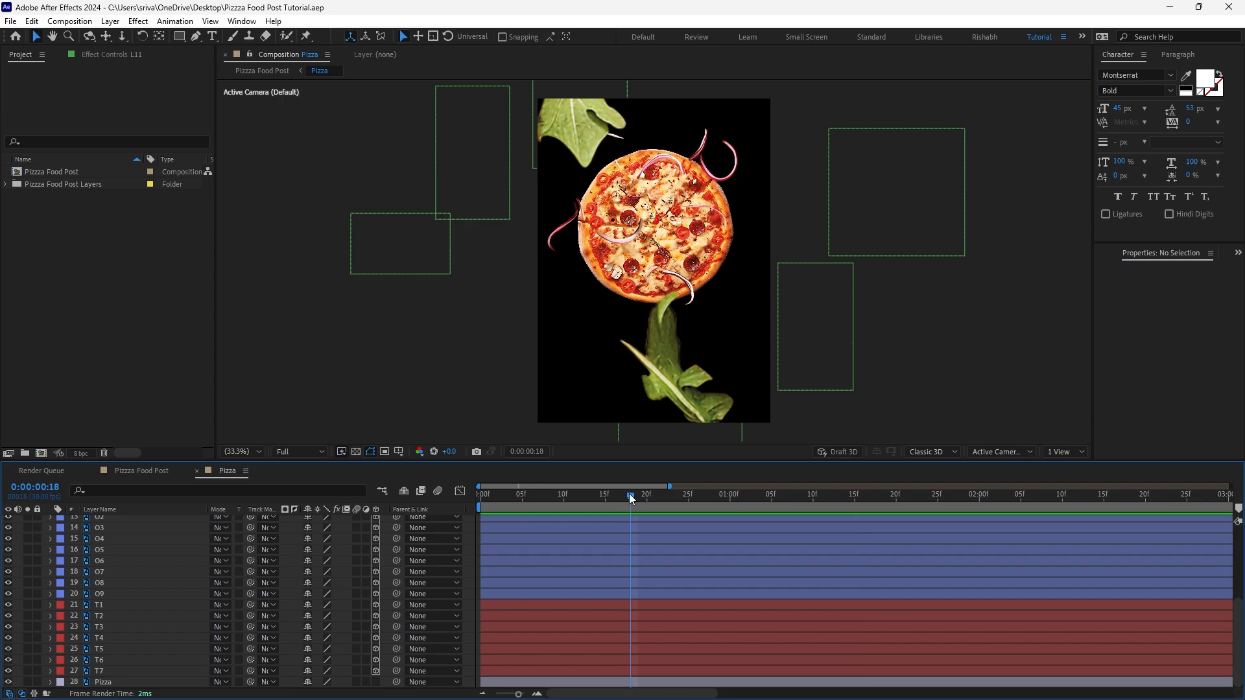
pyautogui.click(104, 671)
pyautogui.click(110, 595)
pyautogui.moveTo(572, 498); pyautogui.dragTo(566, 500)
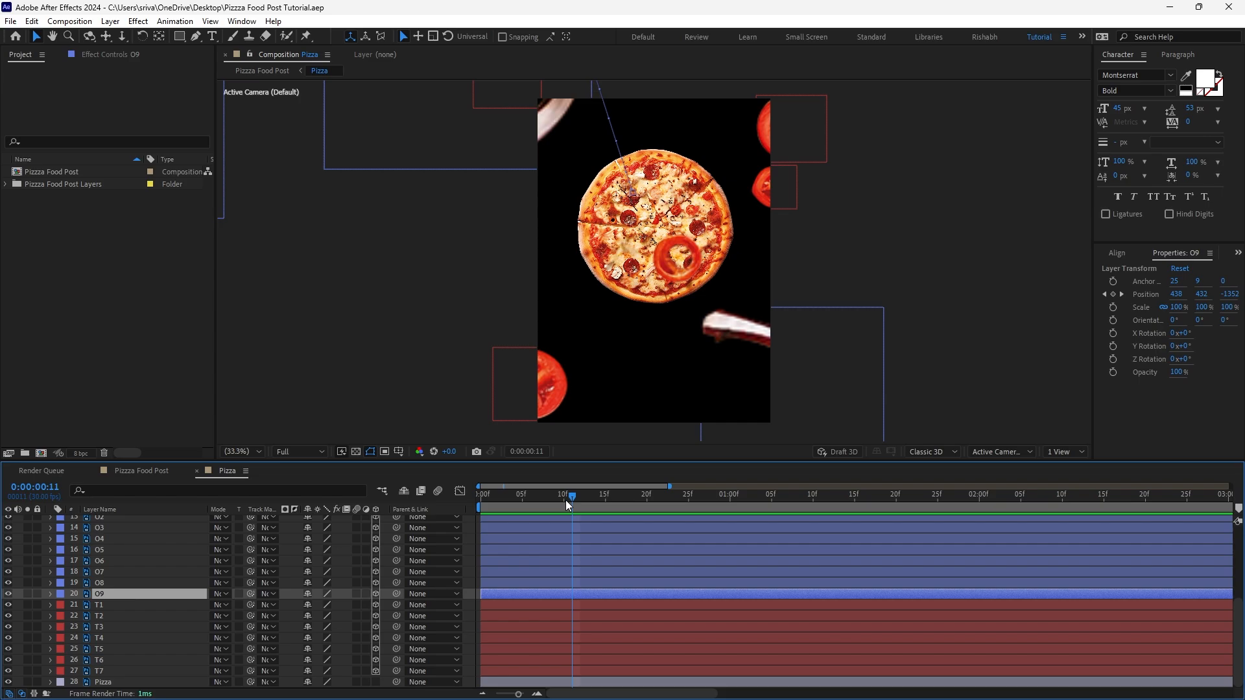
pyautogui.click(115, 661)
pyautogui.moveTo(529, 662); pyautogui.dragTo(570, 659)
pyautogui.moveTo(570, 649); pyautogui.dragTo(603, 647)
pyautogui.moveTo(575, 617); pyautogui.dragTo(625, 617)
pyautogui.moveTo(563, 627); pyautogui.dragTo(612, 627)
pyautogui.moveTo(558, 638); pyautogui.dragTo(673, 600)
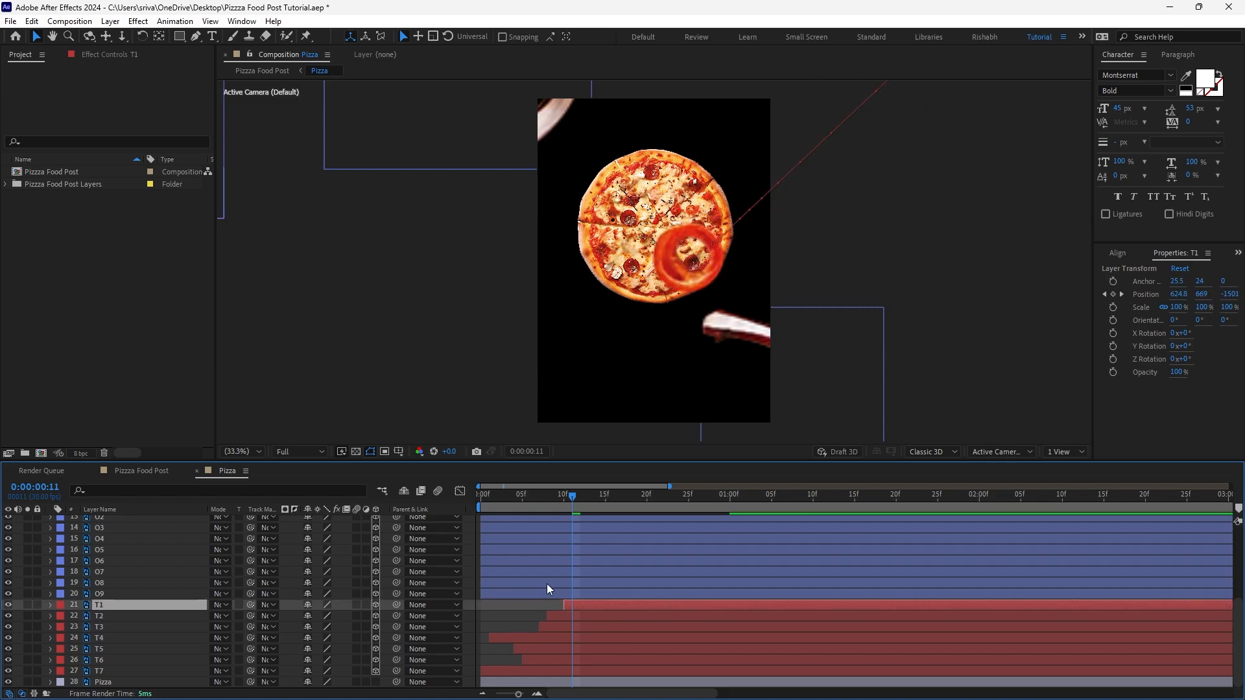
# Select layers O1 to O9 and shift them together to start after the tomato layers, at about frame 12
pyautogui.click(535, 593)
pyautogui.scroll(2, 522, 573)
pyautogui.keyDown('shift'); pyautogui.click(516, 575); pyautogui.keyUp('shift')
pyautogui.scroll(-3, 539, 584)
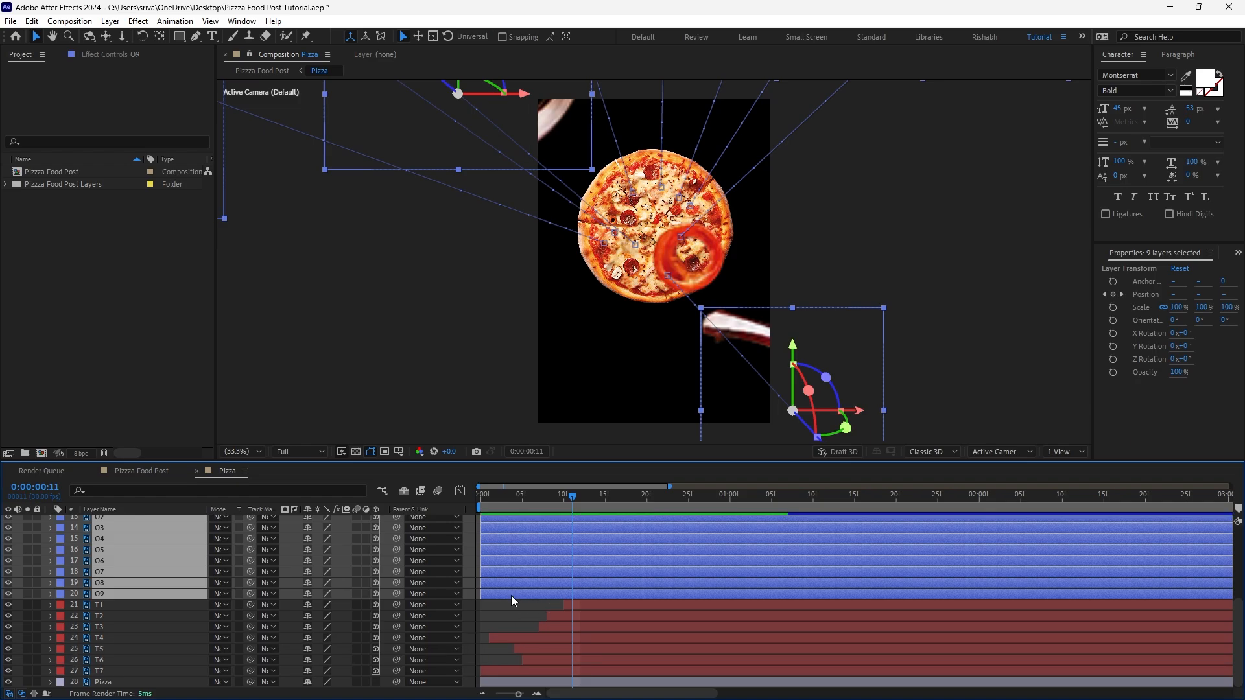
pyautogui.moveTo(511, 595); pyautogui.dragTo(641, 581)
# Stagger the onion layers, starting O1 at frame 19, O3 at 22, O4 at 15, O5 at 20, O6 at 13 and O8 at 16
pyautogui.click(543, 586)
pyautogui.moveTo(629, 561)
pyautogui.mouseDown()
pyautogui.moveTo(654, 557)
pyautogui.moveTo(621, 559)
pyautogui.mouseUp()
pyautogui.moveTo(634, 549); pyautogui.dragTo(667, 549)
pyautogui.moveTo(680, 528); pyautogui.dragTo(705, 549)
pyautogui.moveTo(677, 539); pyautogui.dragTo(752, 529)
pyautogui.moveTo(630, 539); pyautogui.dragTo(730, 576)
pyautogui.scroll(2, 679, 541)
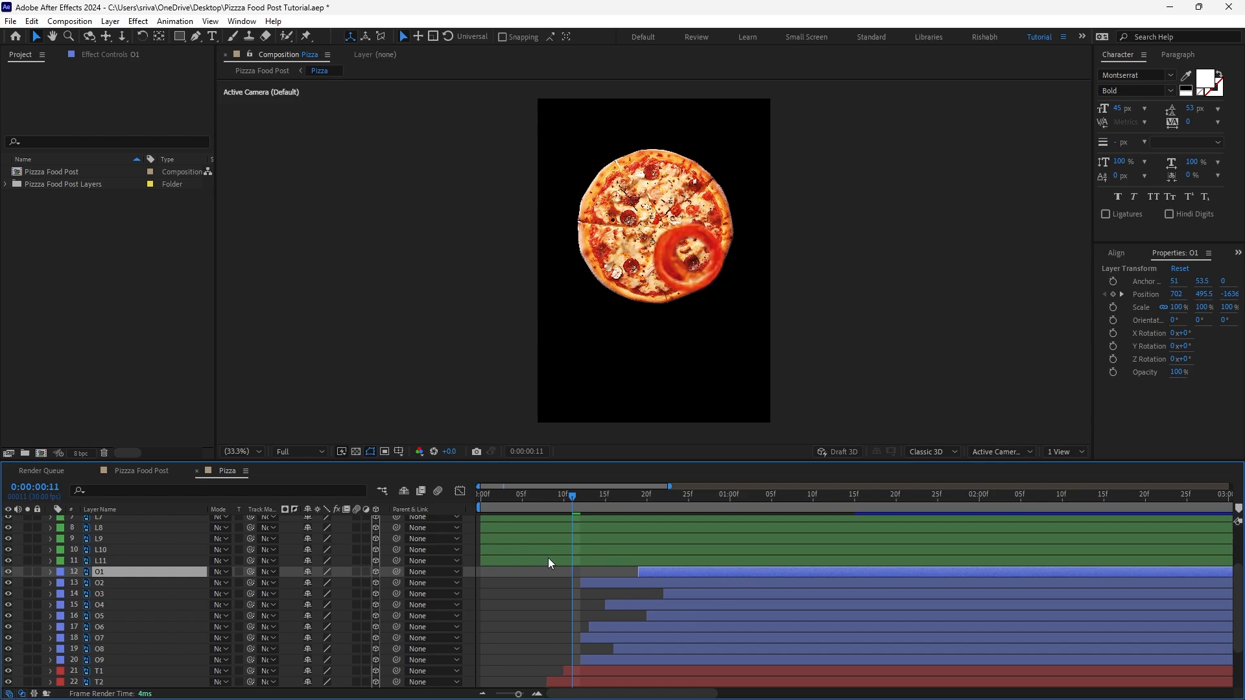
# Select layers L1 to L11 and shift them together in time to start after the onion layers
pyautogui.scroll(2, 544, 565)
pyautogui.click(528, 593)
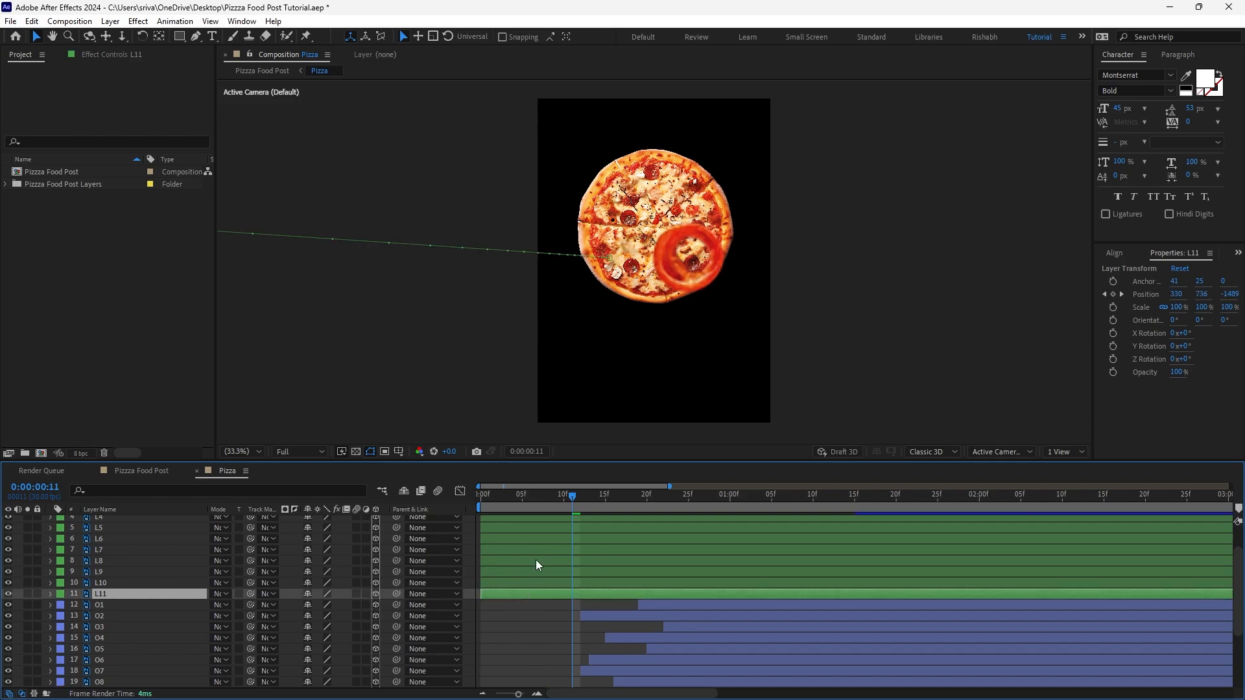
pyautogui.scroll(2, 527, 515)
pyautogui.keyDown('shift'); pyautogui.click(527, 524); pyautogui.keyUp('shift')
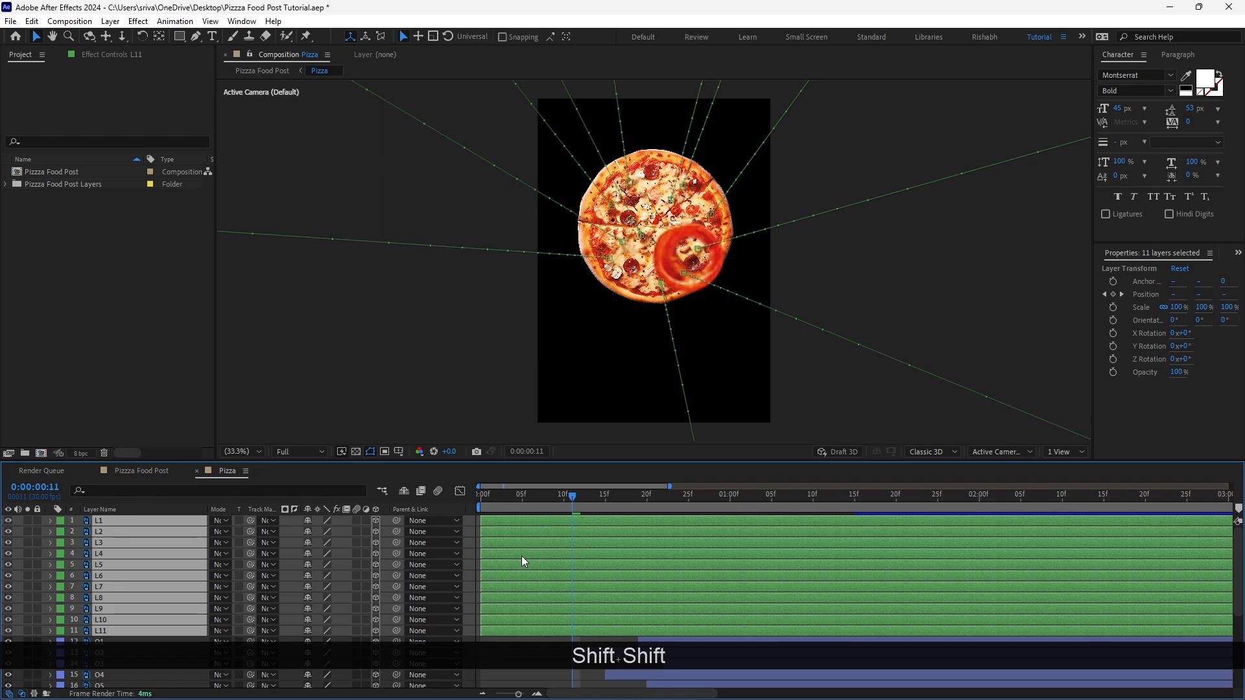
pyautogui.scroll(-2, 521, 558)
pyautogui.moveTo(521, 570); pyautogui.dragTo(822, 586)
# Stagger the leaf layers individually in time, starting L8 and L10 at about 1:02 and L9 at 1:08
pyautogui.click(689, 561)
pyautogui.moveTo(762, 564); pyautogui.dragTo(860, 540)
pyautogui.moveTo(859, 518); pyautogui.dragTo(934, 518)
pyautogui.moveTo(836, 531); pyautogui.dragTo(862, 550)
pyautogui.click(778, 575)
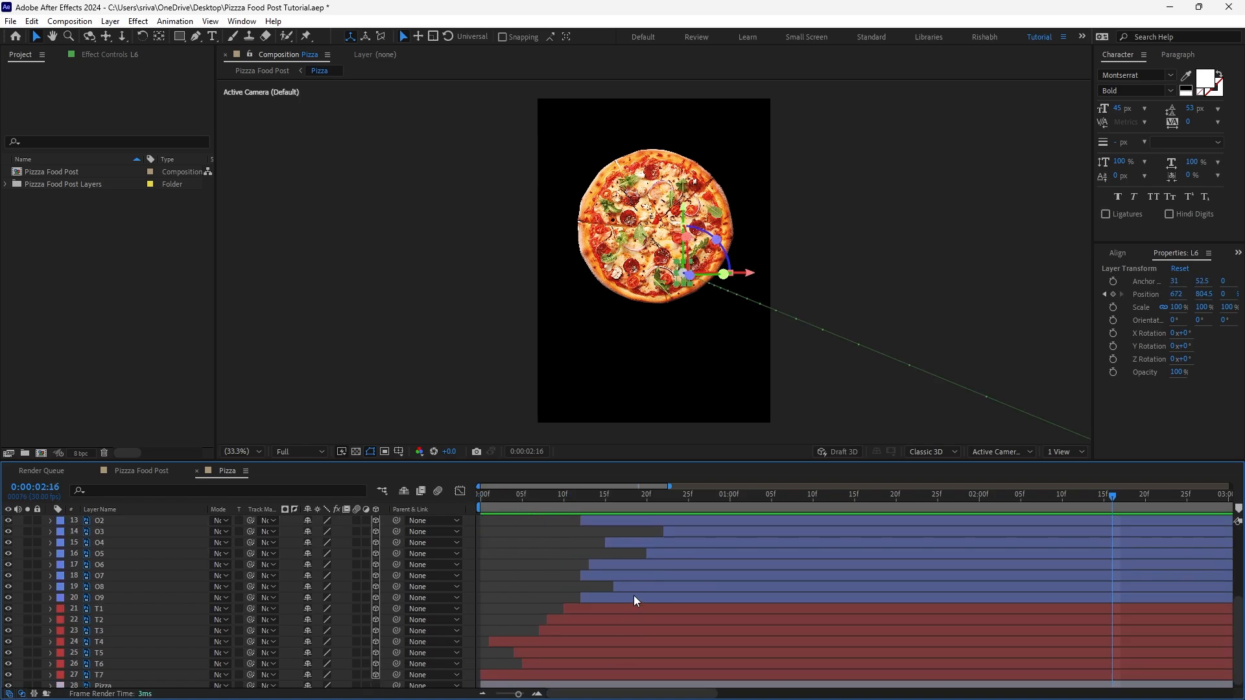
# Shift the tomato and onion layers later with adjusted staggering, starting T1 at frame 14, O1 at 25 and O2 at 21
pyautogui.moveTo(625, 642); pyautogui.dragTo(668, 619)
pyautogui.click(664, 598)
pyautogui.scroll(2, 664, 595)
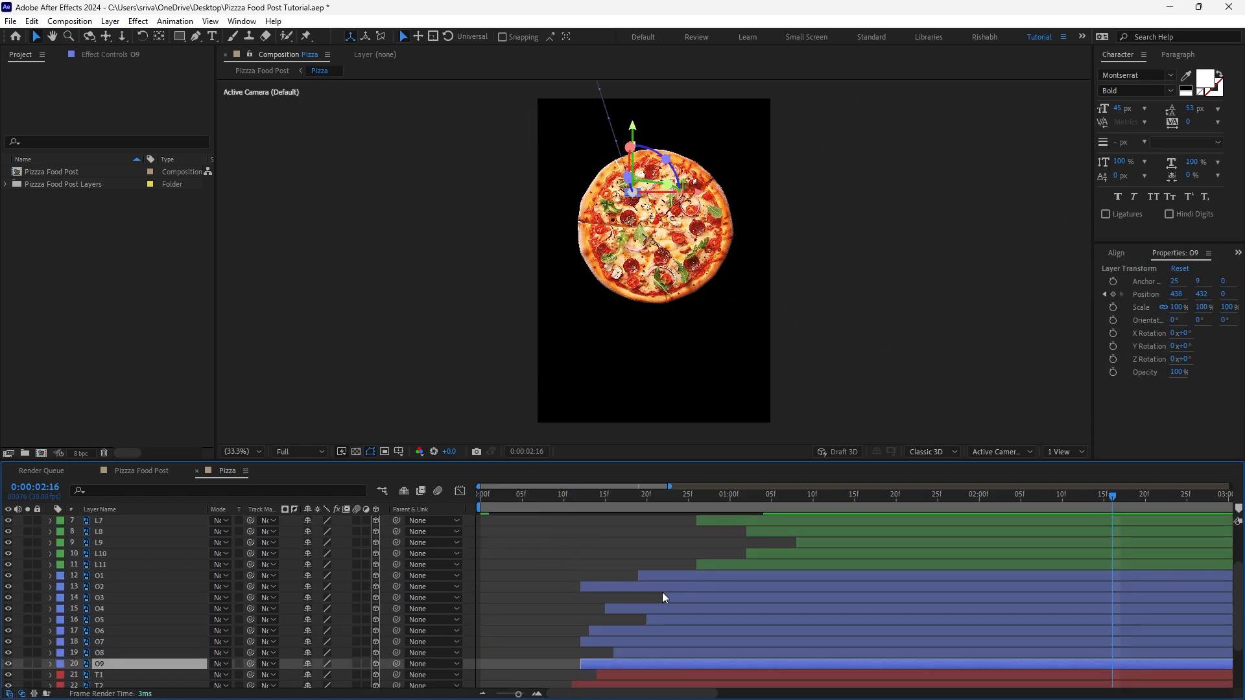
pyautogui.keyDown('shift'); pyautogui.click(665, 576); pyautogui.keyUp('shift')
pyautogui.scroll(-1, 648, 584)
pyautogui.moveTo(595, 598); pyautogui.dragTo(645, 599)
pyautogui.moveTo(807, 566); pyautogui.dragTo(857, 565)
pyautogui.moveTo(726, 597); pyautogui.dragTo(768, 598)
# Shift layers L1 to L11 later, starting L11 at about 1:03, and restagger them with L1 at 1:23 and L10 at 1:15
pyautogui.click(769, 531)
pyautogui.scroll(3, 778, 528)
pyautogui.keyDown('shift'); pyautogui.click(799, 521); pyautogui.keyUp('shift')
pyautogui.moveTo(799, 520); pyautogui.dragTo(857, 519)
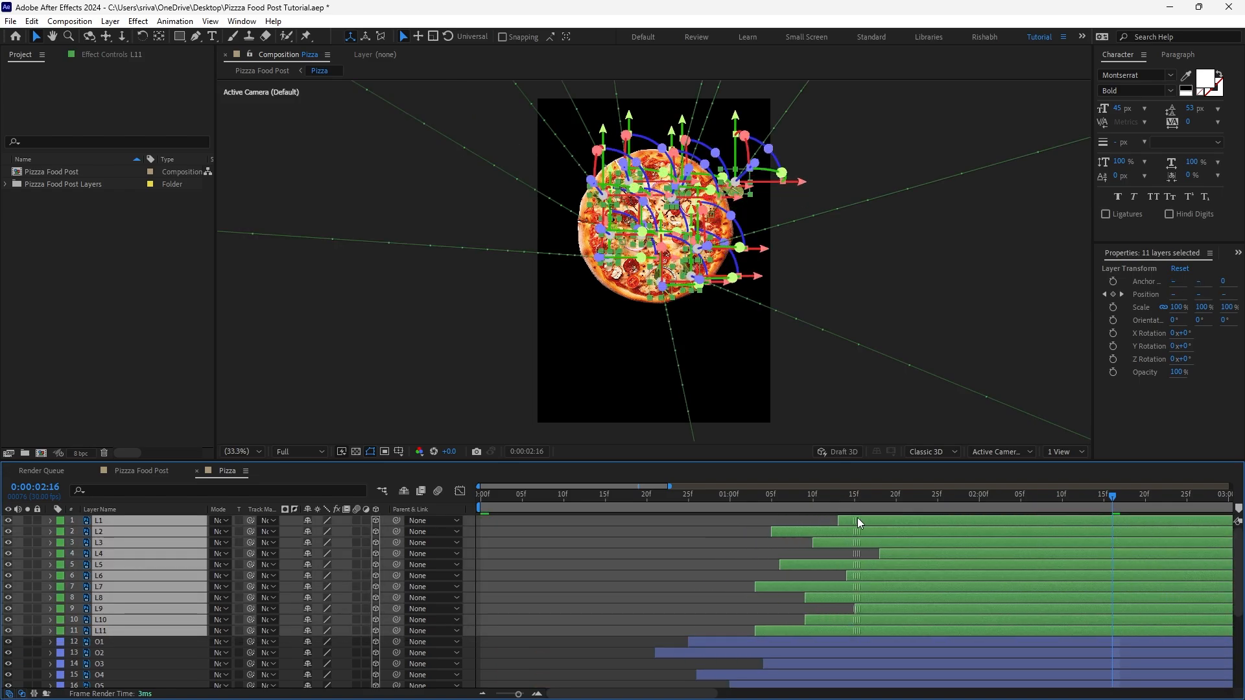
pyautogui.scroll(-1, 862, 551)
pyautogui.click(945, 553)
pyautogui.scroll(1, 959, 544)
pyautogui.click(953, 542)
pyautogui.moveTo(946, 553); pyautogui.dragTo(1031, 521)
# Review the topping timing and move layers O1 to O9 about 5 frames earlier, starting O7 and O9 at frame 13
pyautogui.click(757, 496)
pyautogui.scroll(-2, 739, 557)
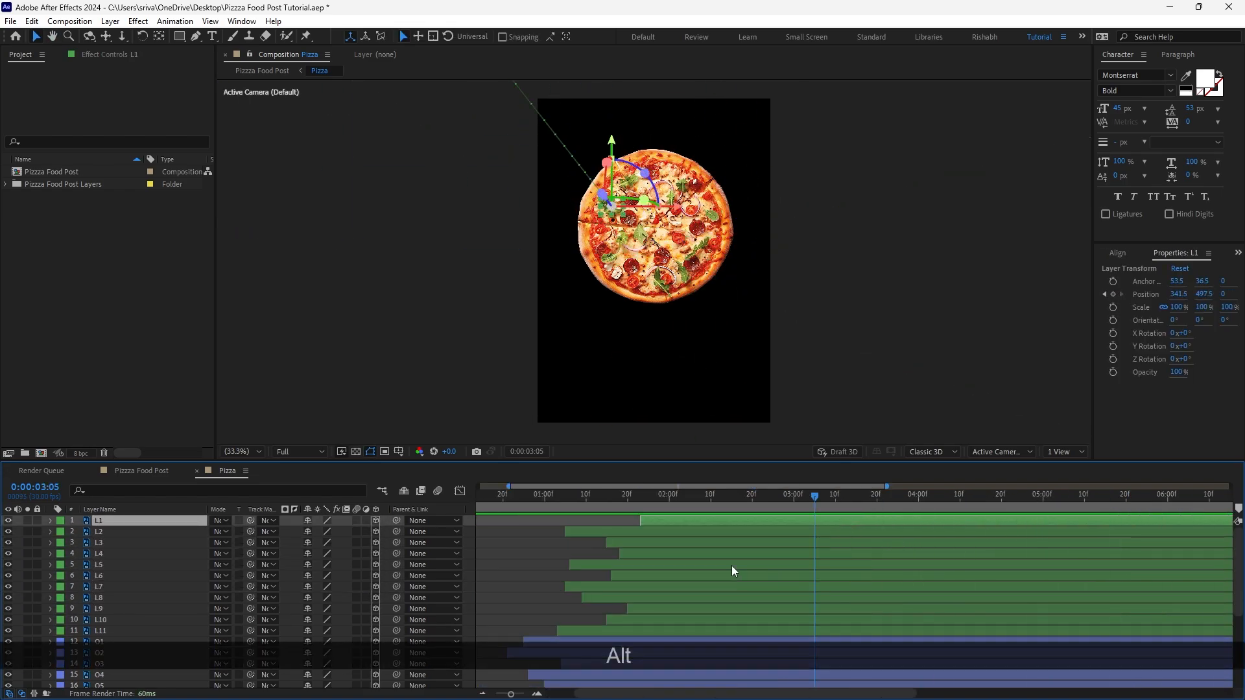
pyautogui.moveTo(732, 565); pyautogui.dragTo(740, 565)
pyautogui.click(566, 496)
pyautogui.moveTo(570, 495); pyautogui.dragTo(606, 507)
pyautogui.click(667, 629)
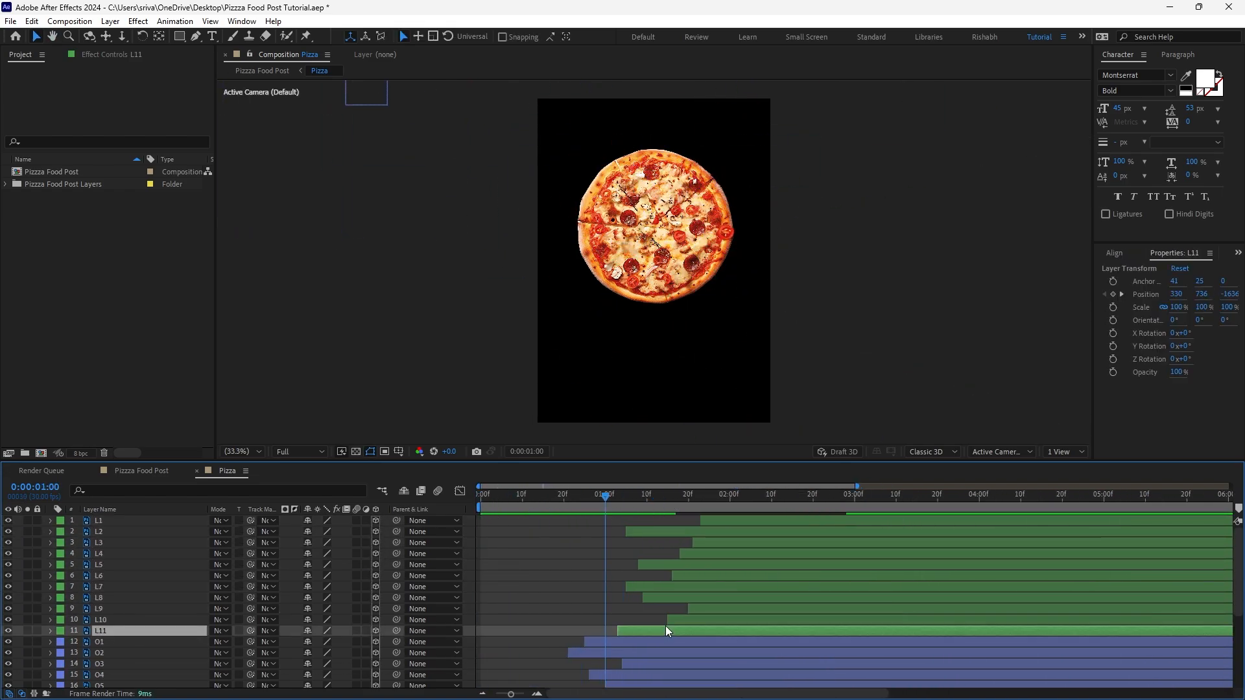
pyautogui.scroll(-2, 665, 622)
pyautogui.click(651, 576)
pyautogui.keyDown('shift'); pyautogui.click(621, 663); pyautogui.keyUp('shift')
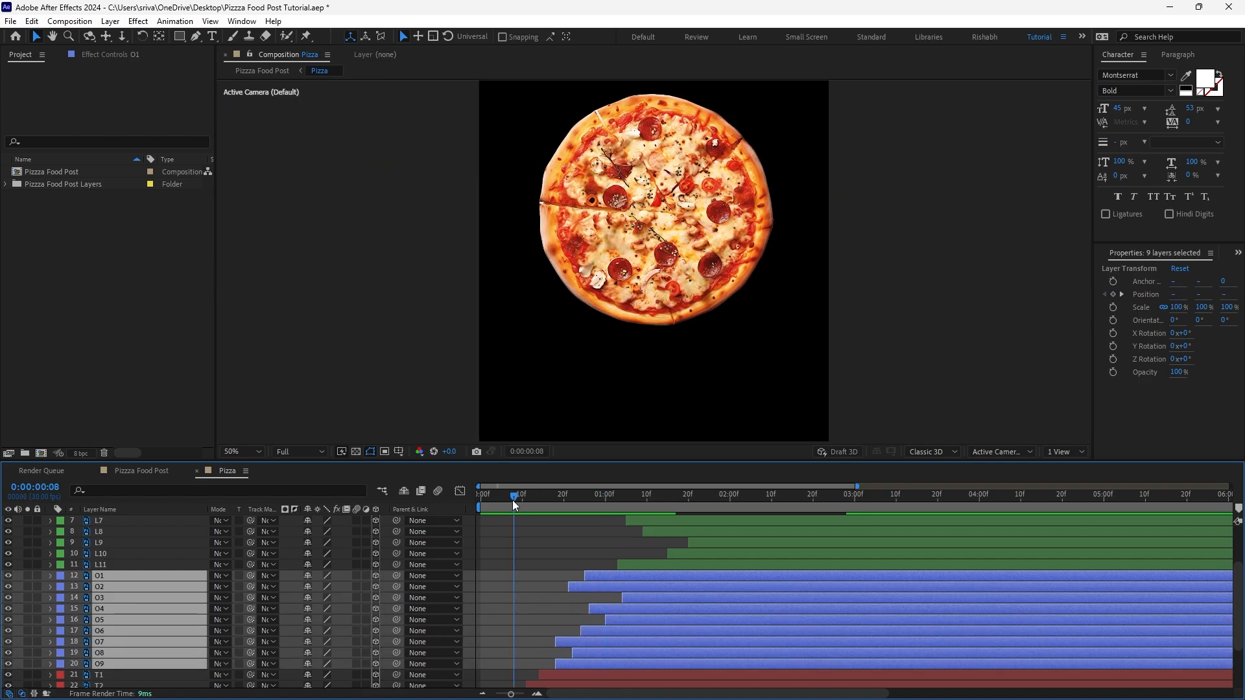
pyautogui.moveTo(515, 501); pyautogui.dragTo(600, 509)
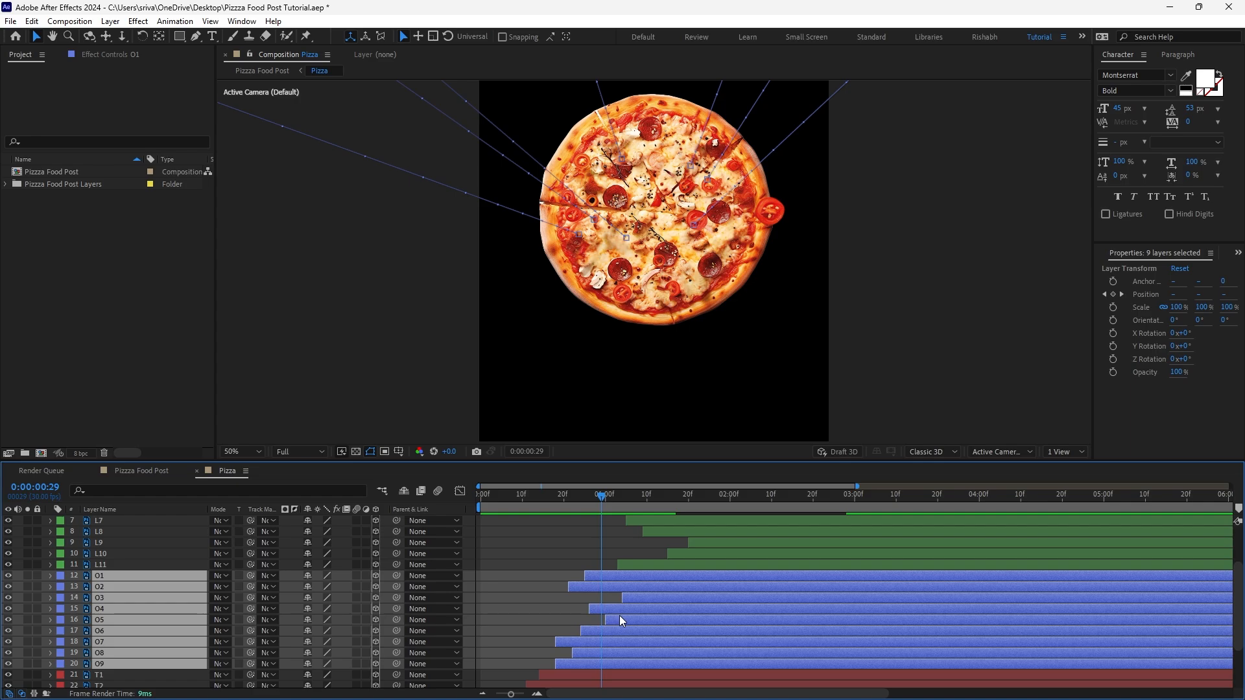
pyautogui.moveTo(620, 616); pyautogui.dragTo(600, 612)
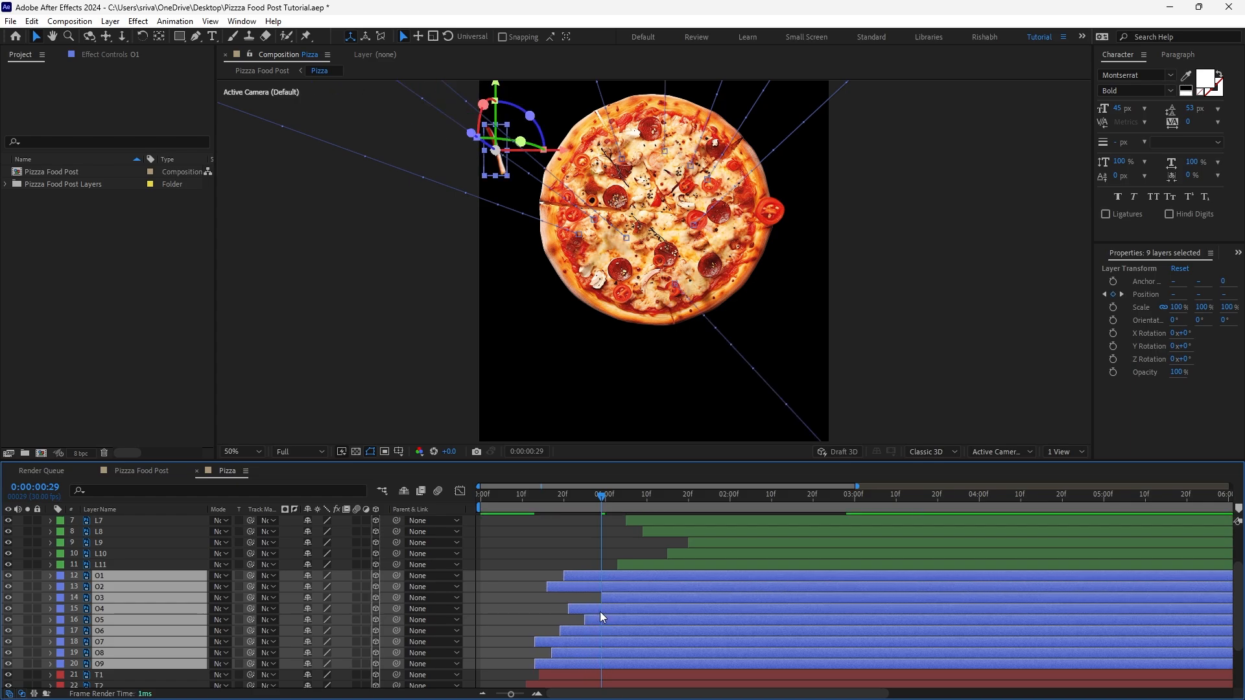
# Check the motion up to 1:21 and move layers L1 to L11 about 10 frames earlier
pyautogui.moveTo(699, 494); pyautogui.dragTo(693, 494)
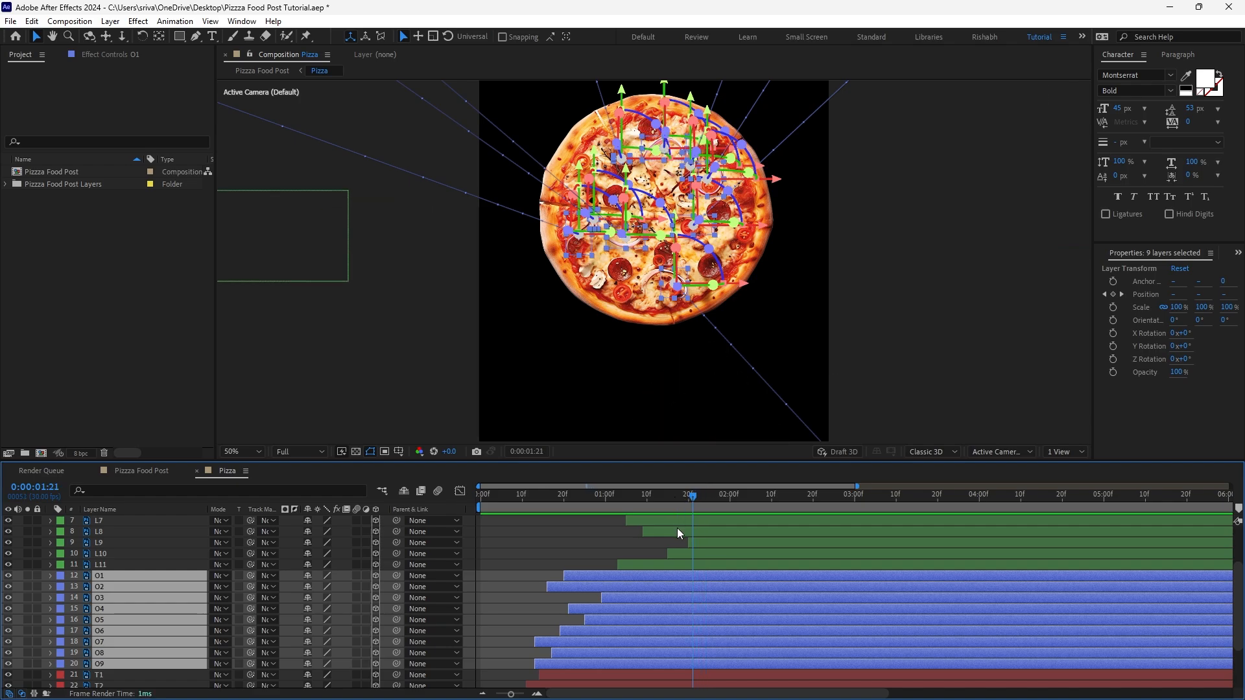
pyautogui.scroll(2, 676, 528)
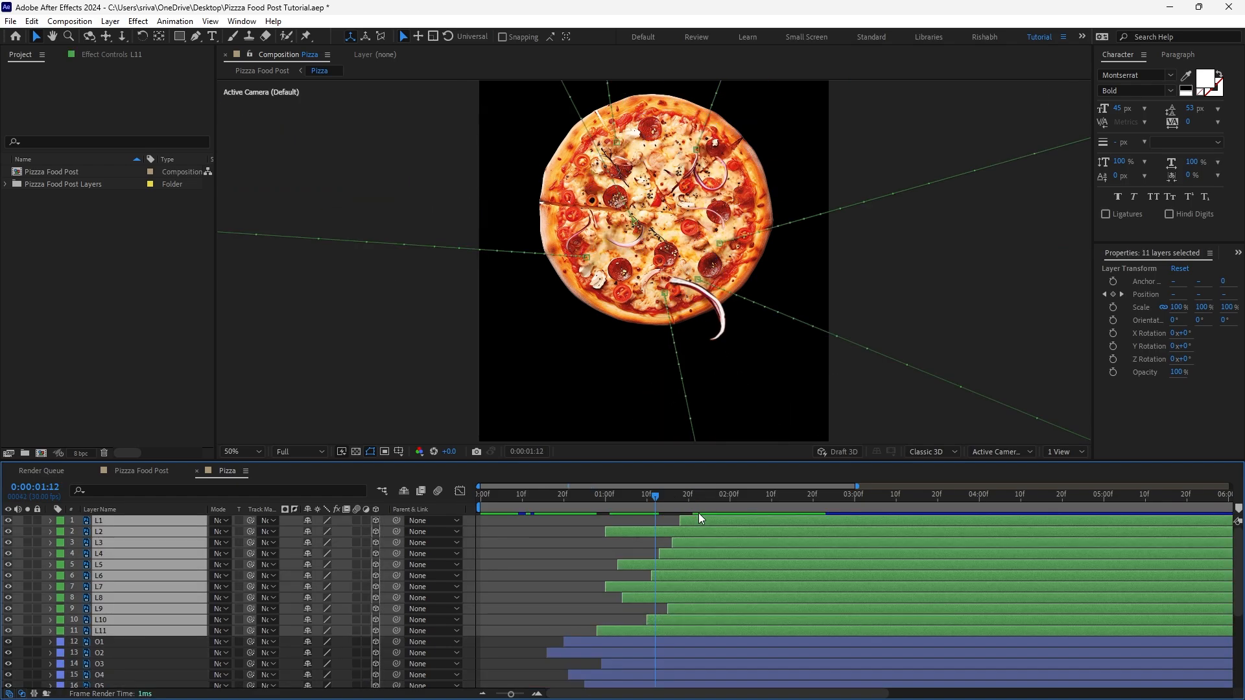
pyautogui.moveTo(698, 514); pyautogui.dragTo(674, 517)
# Restagger the leaf layers, starting L3 and L9 at about 1:24, L6 at 0:29, L7 at 1:09 and L8 at 1:02
pyautogui.moveTo(601, 497); pyautogui.dragTo(726, 490)
pyautogui.click(635, 522)
pyautogui.moveTo(669, 522); pyautogui.dragTo(732, 522)
pyautogui.moveTo(704, 541); pyautogui.dragTo(780, 553)
pyautogui.moveTo(740, 563); pyautogui.dragTo(808, 576)
pyautogui.moveTo(741, 586); pyautogui.dragTo(791, 587)
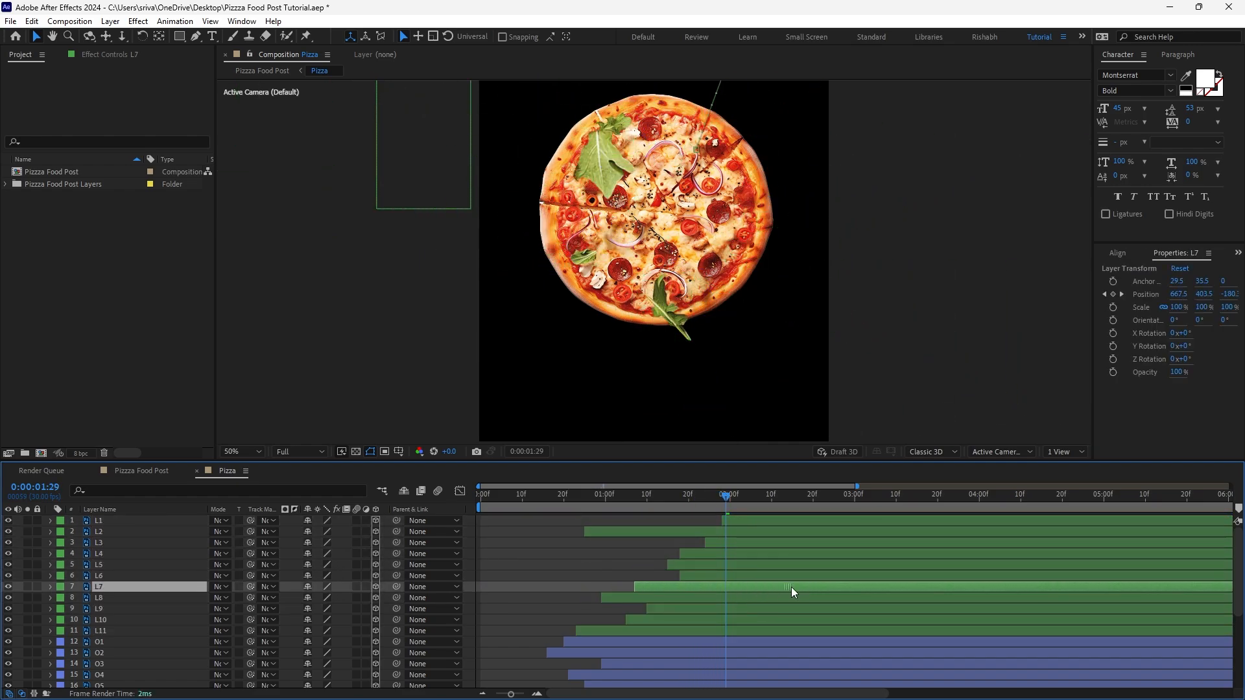
pyautogui.click(743, 598)
pyautogui.click(707, 587)
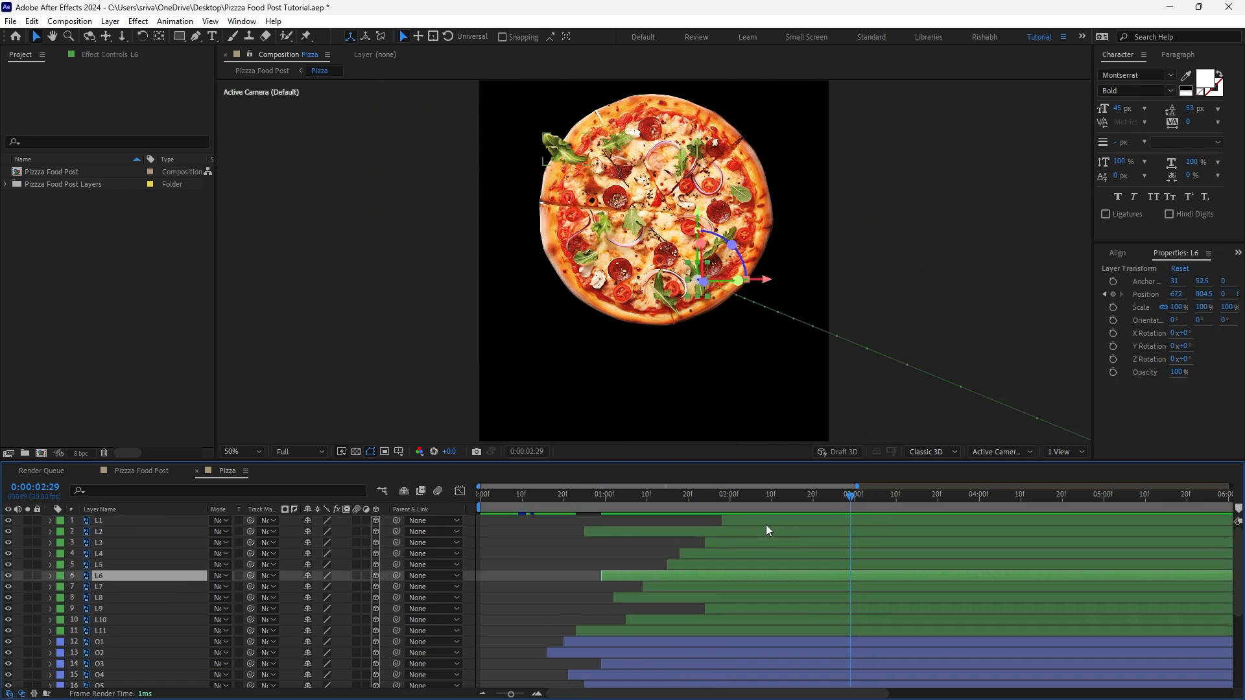
# Play back the staggered toppings animation in a maximized composition view
pyautogui.press('`')
pyautogui.press('KP_0')
pyautogui.press('KP_0')
pyautogui.press('space')
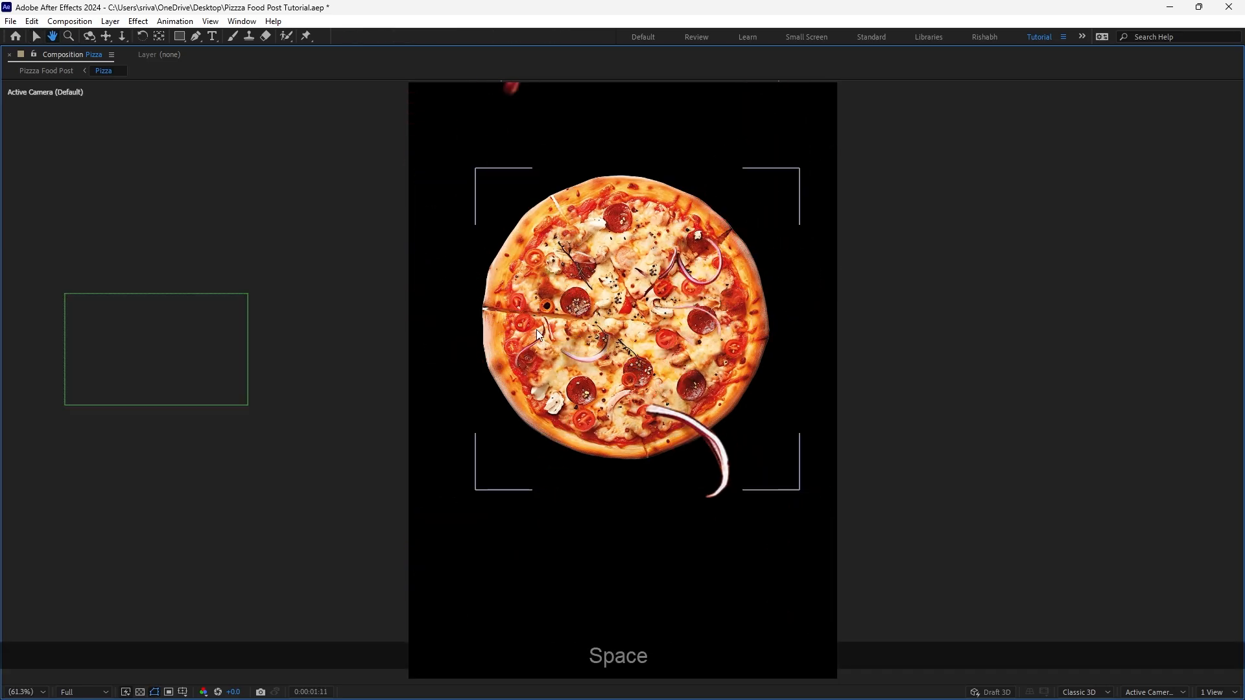
pyautogui.press('`')
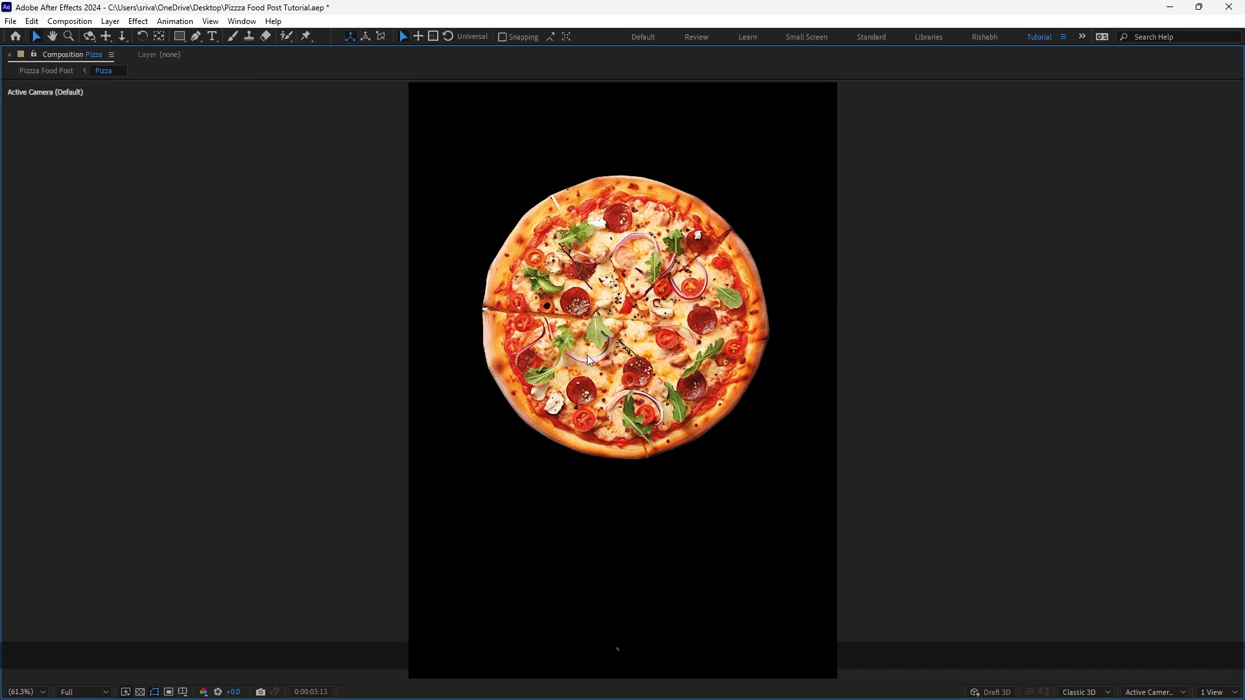
pyautogui.press('KP_0')
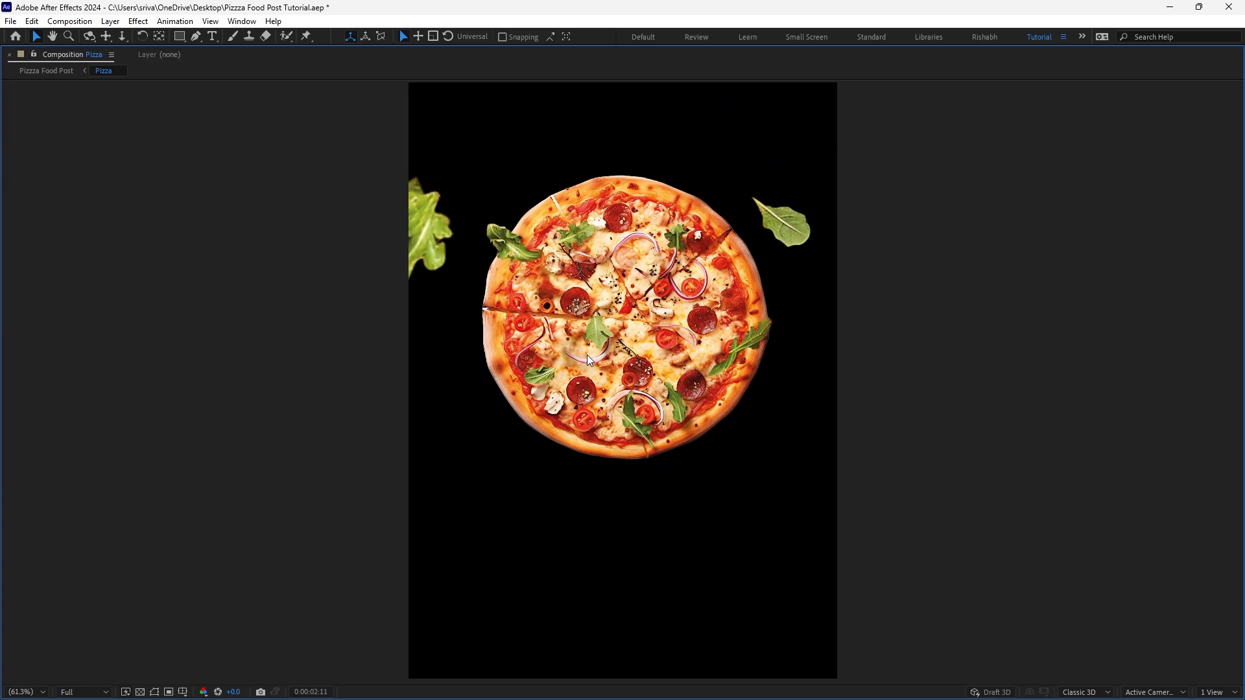
pyautogui.press('`')
# Enable motion blur for all layers and for the Pizza composition, and play back the result
pyautogui.hotkey('ctrl', 'a')
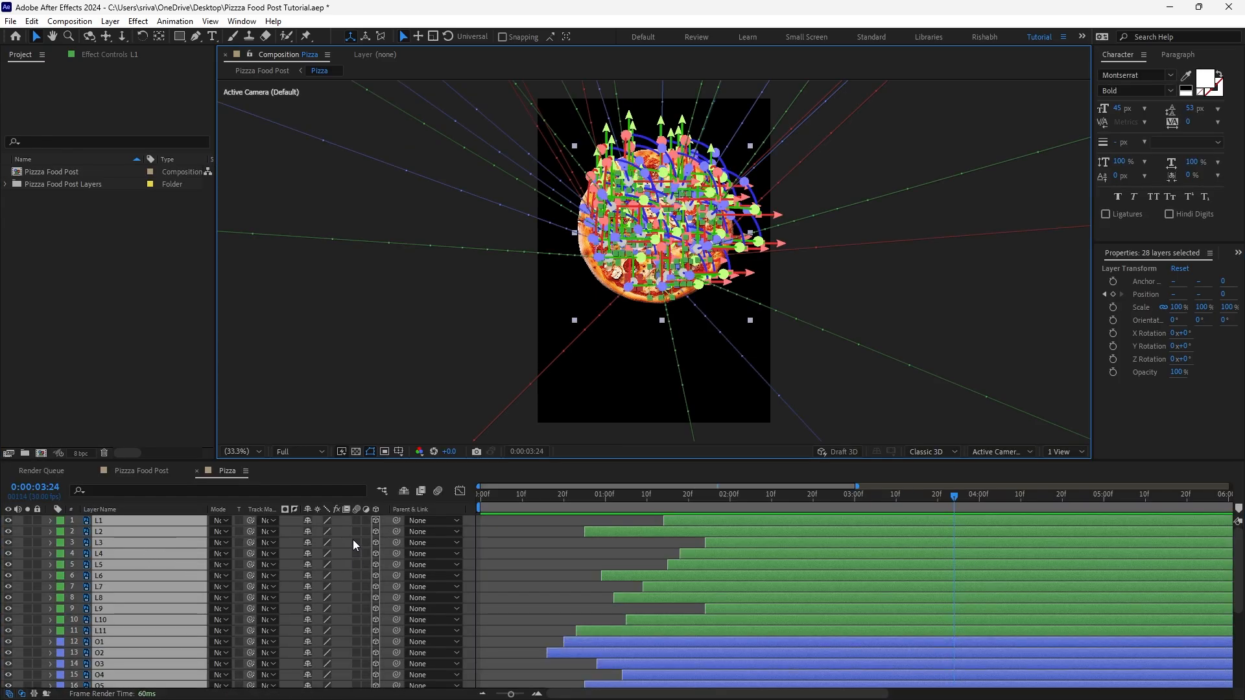
pyautogui.click(356, 522)
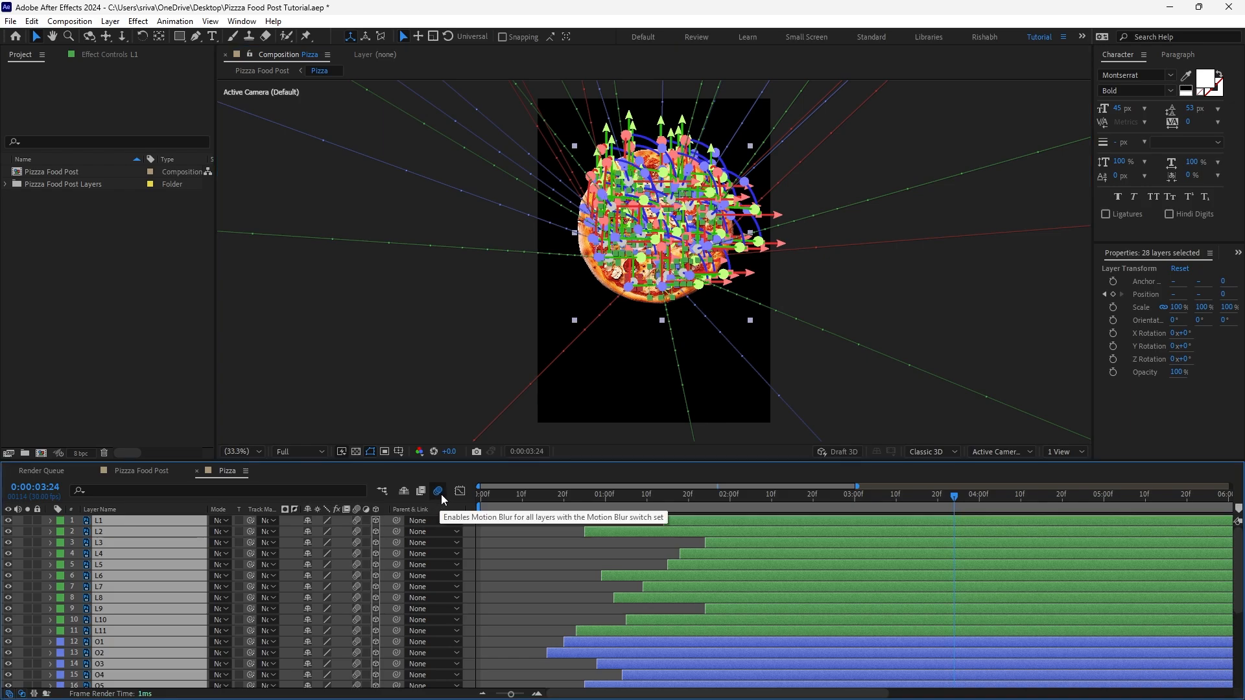
pyautogui.press('KP_0')
pyautogui.press('KP_0')
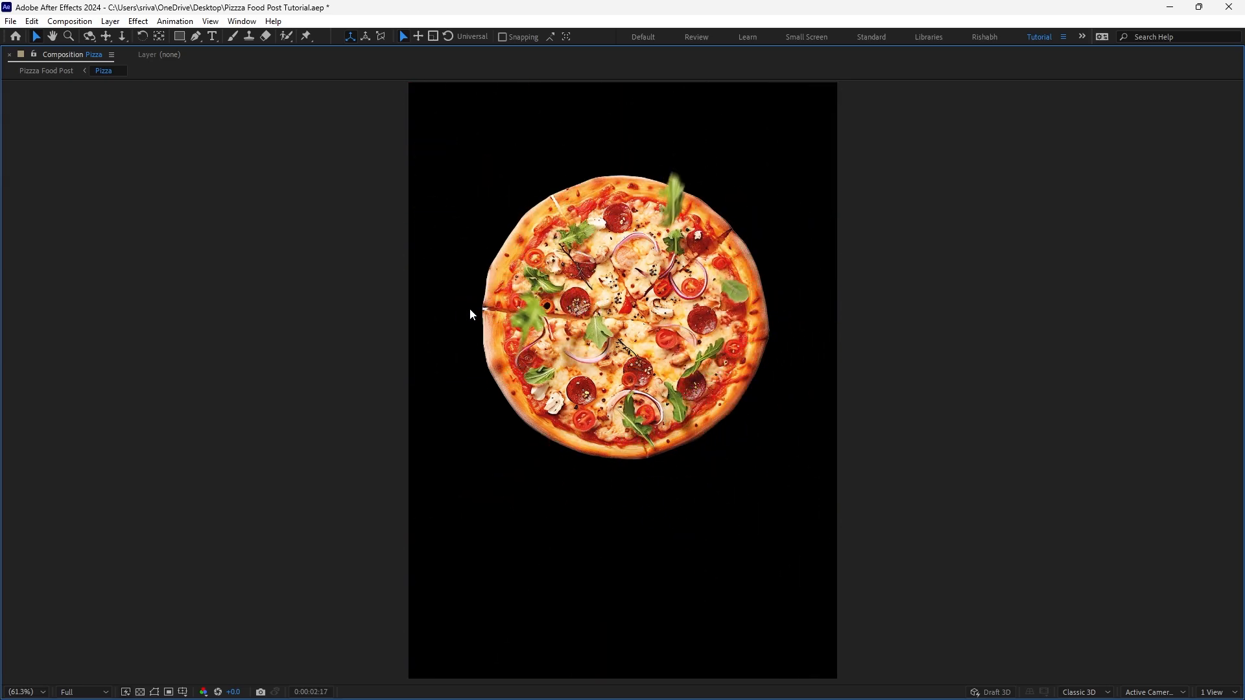
pyautogui.press('space')
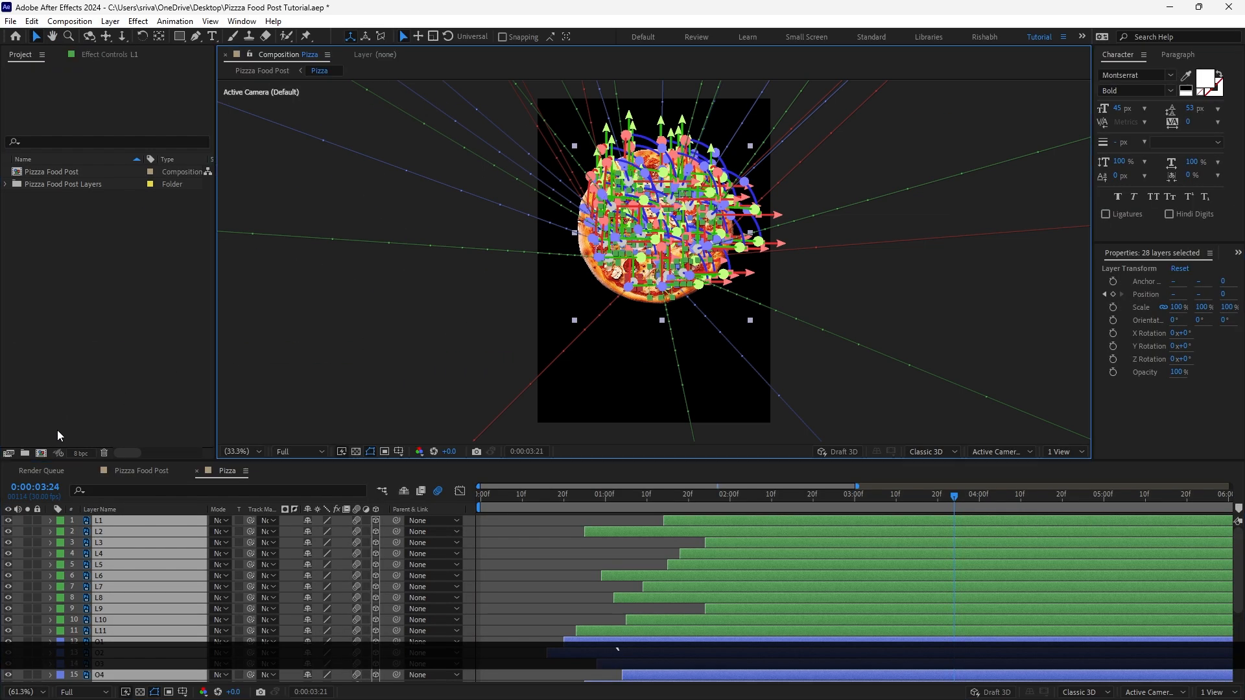
# Save the project and turn on Collapse Transformations for the Pizza precomp layer in the Pizzza Food Post composition
pyautogui.click(134, 471)
pyautogui.hotkey('ctrl', 's')
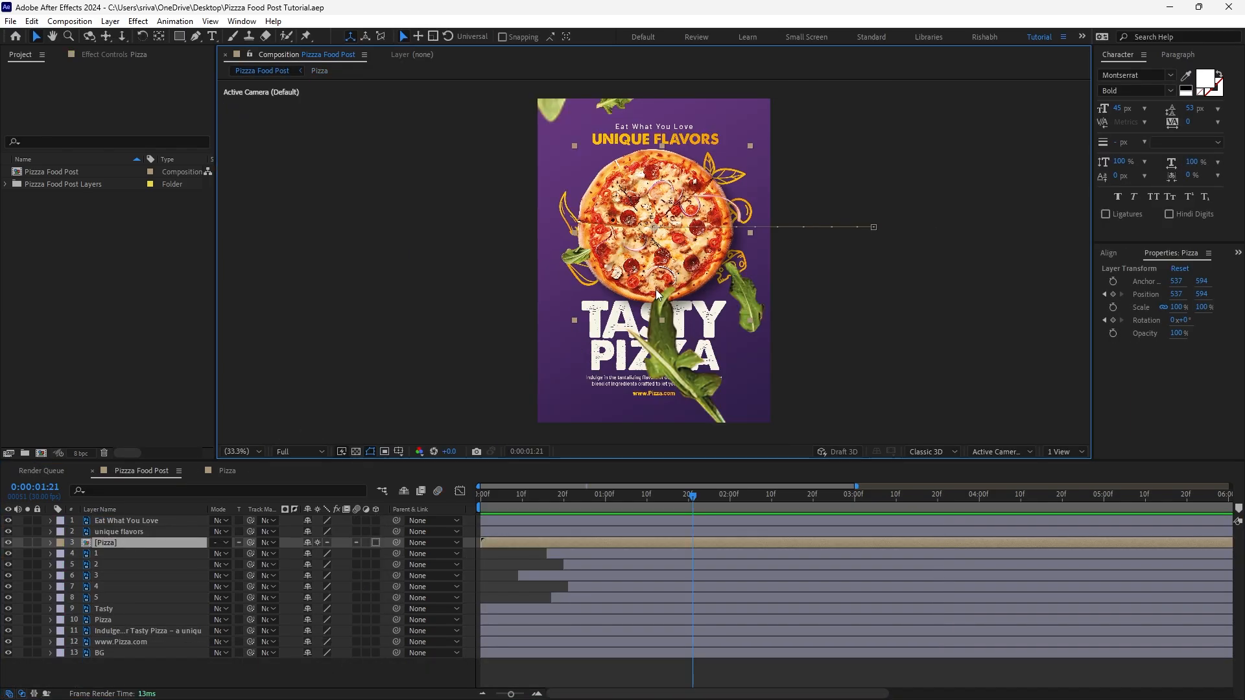
pyautogui.click(317, 543)
# Scrub the main composition from about frame 11 to 1:12 and step back to 1:10 to examine when toppings should start
pyautogui.click(527, 491)
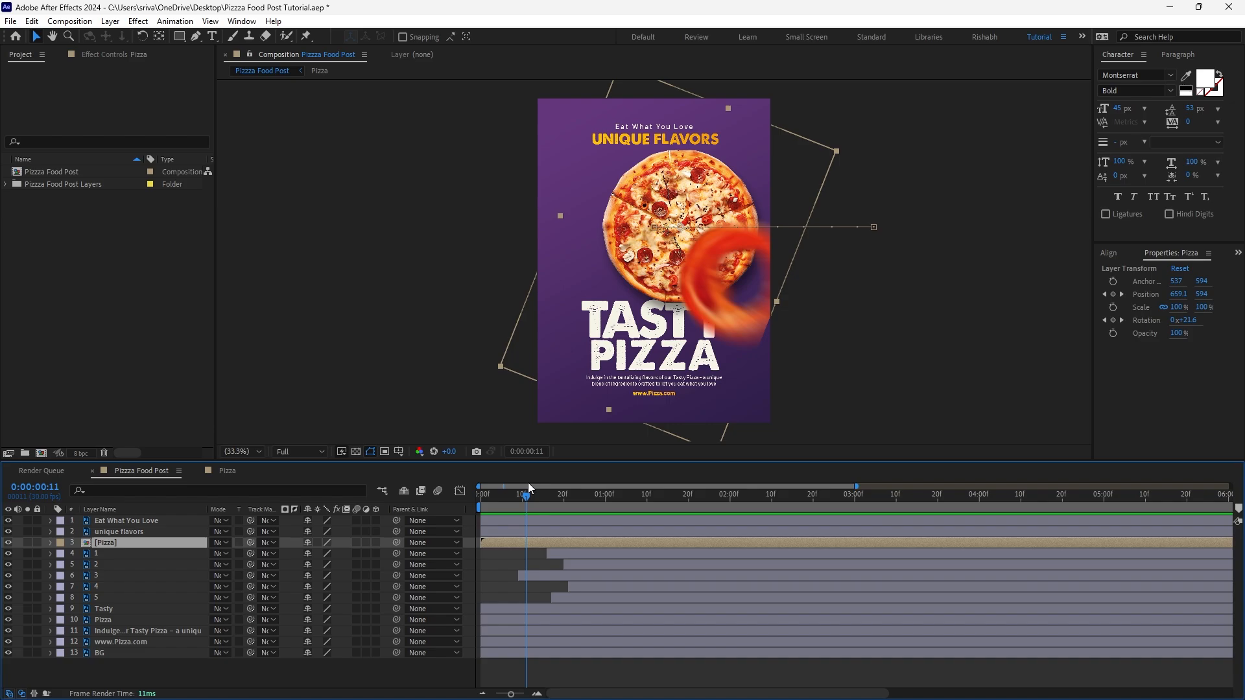
pyautogui.moveTo(516, 489); pyautogui.dragTo(646, 496)
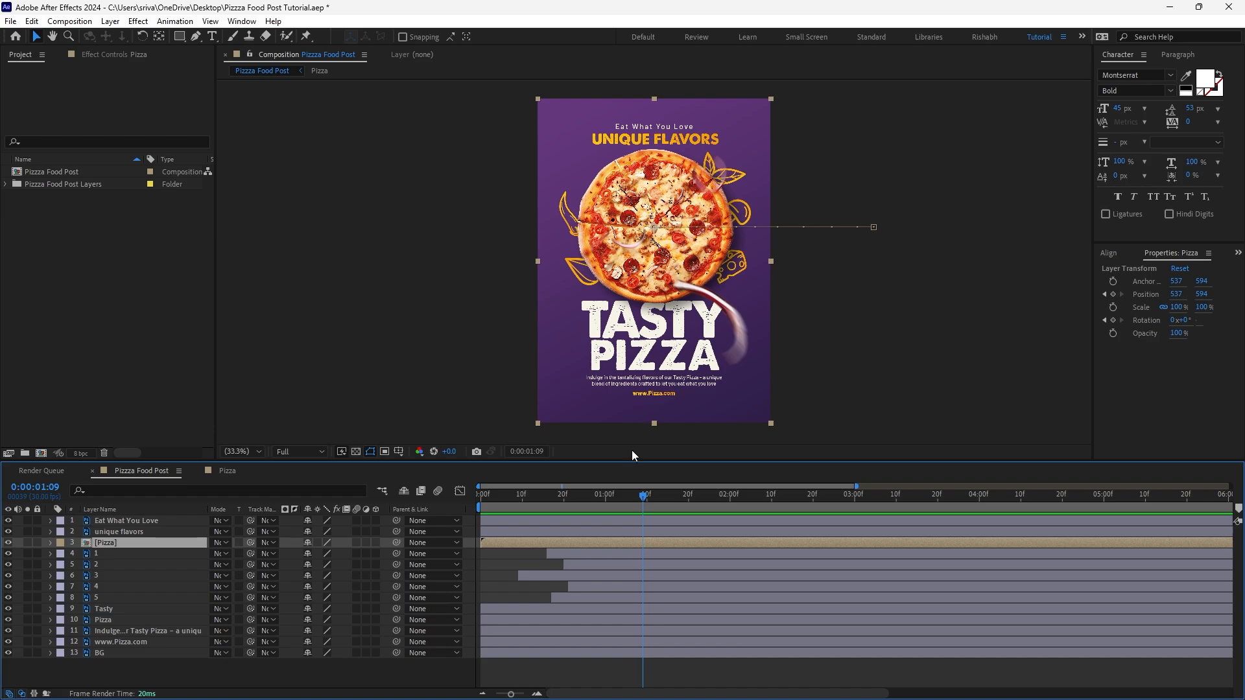
pyautogui.press('.')
pyautogui.moveTo(644, 497)
pyautogui.mouseDown()
pyautogui.moveTo(656, 497)
pyautogui.moveTo(627, 498)
pyautogui.moveTo(656, 498)
pyautogui.mouseUp()
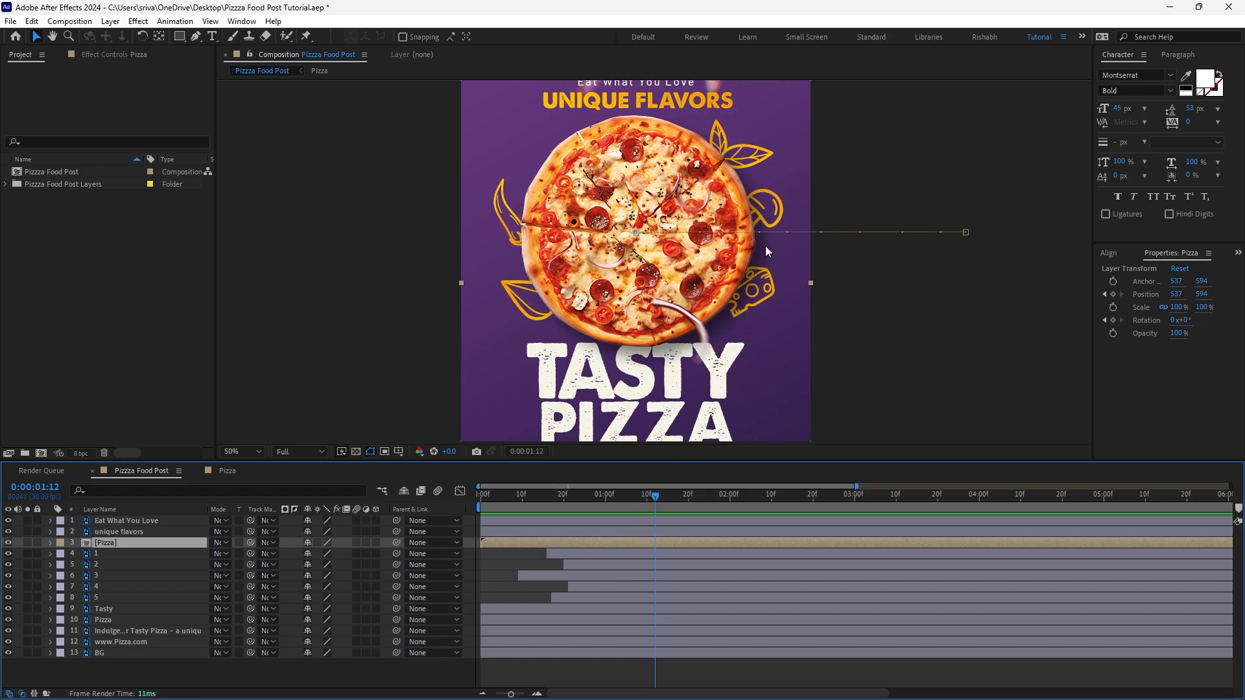
pyautogui.press('pageup')
pyautogui.press('pageup')
# In the Pizza composition, shift all topping layers except Pizza about 31 frames later, starting T7 at about 1:01
pyautogui.click(226, 471)
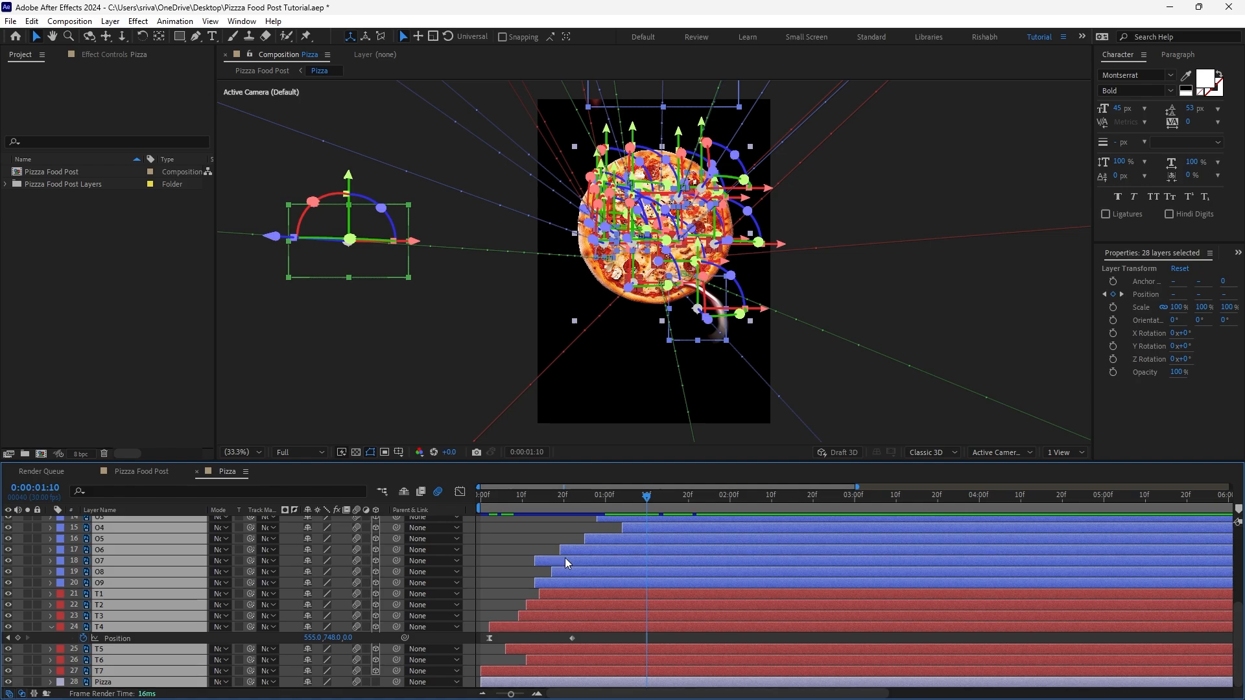
pyautogui.keyDown('ctrl'); pyautogui.click(120, 684); pyautogui.keyUp('ctrl')
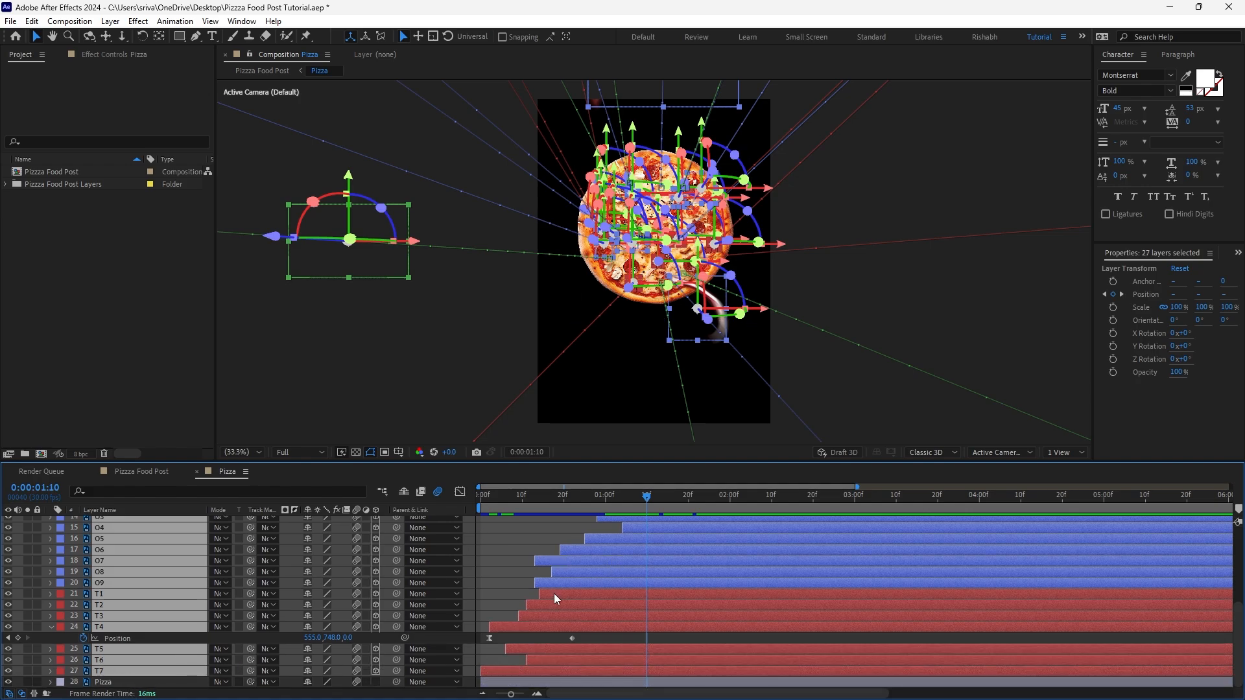
pyautogui.moveTo(543, 619); pyautogui.dragTo(671, 620)
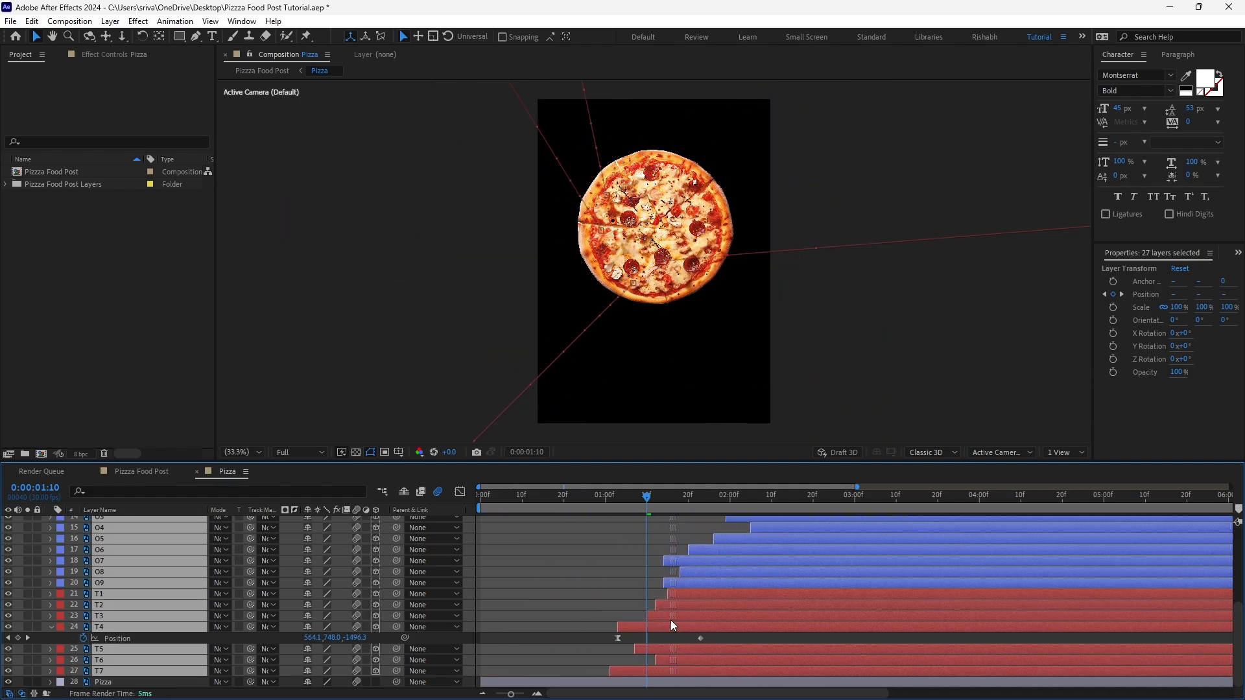
# Return to the Pizzza Food Post composition, play back the full animation in a maximized view and save the project
pyautogui.click(142, 472)
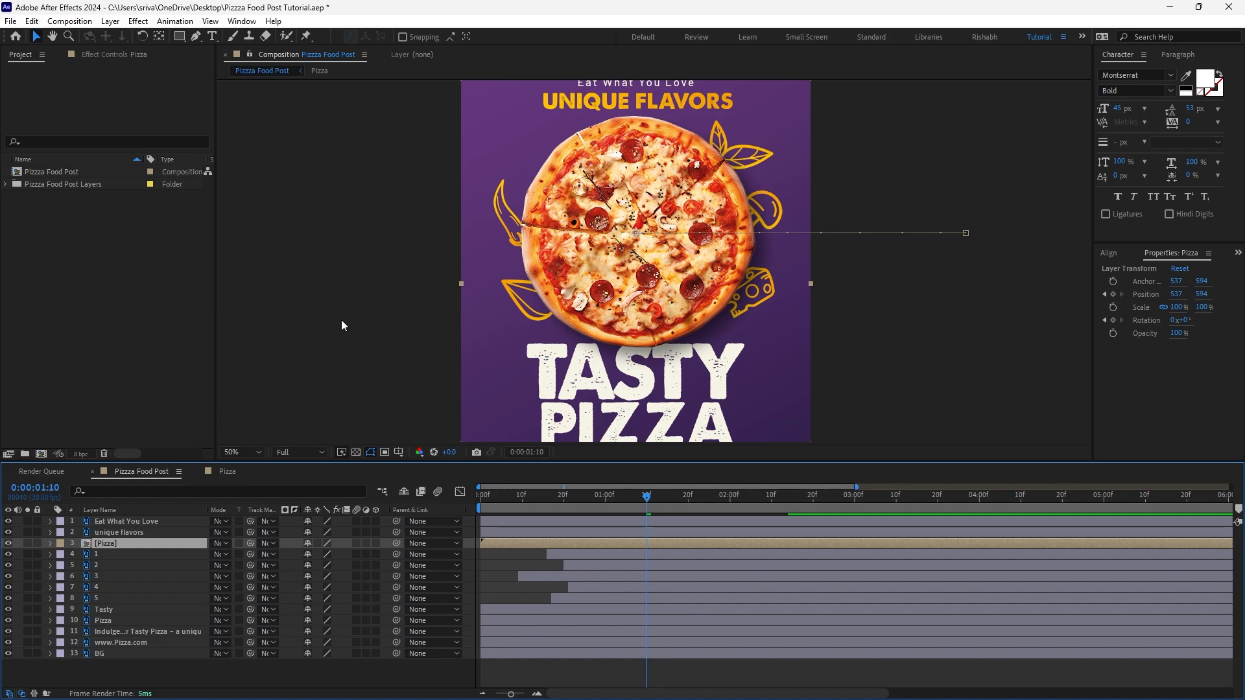
pyautogui.press('Tab')
pyautogui.press('`')
pyautogui.press('KP_0')
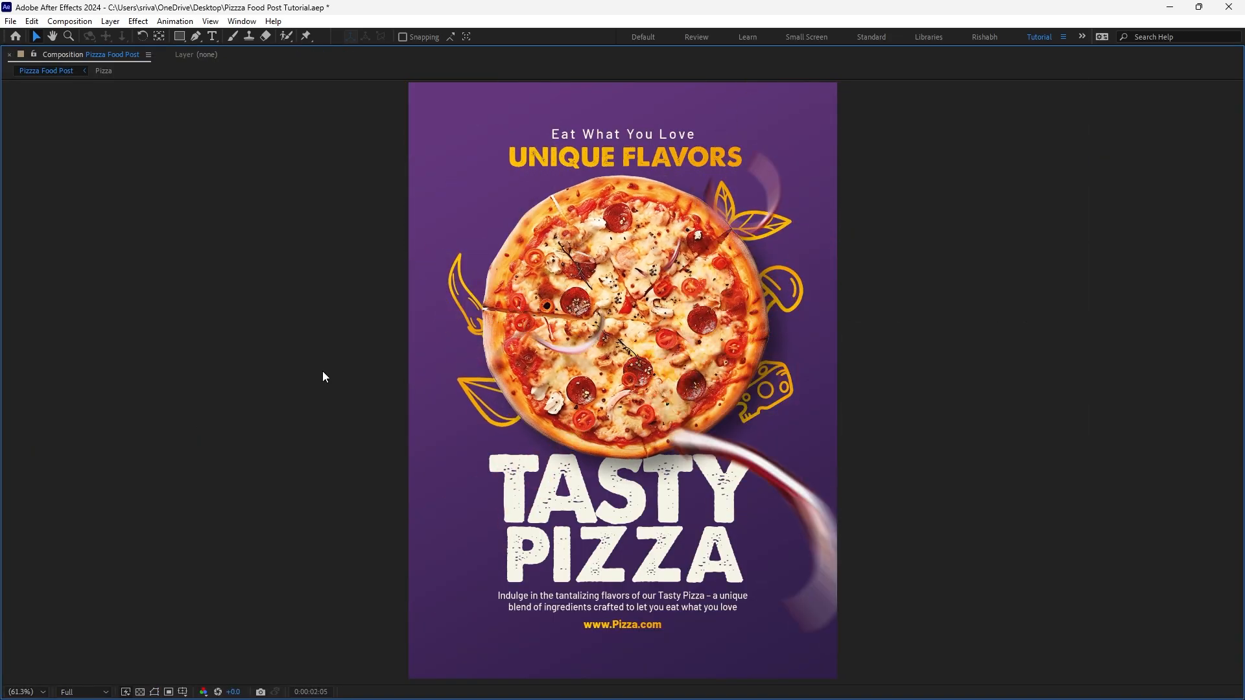
pyautogui.press('space')
pyautogui.press('`')
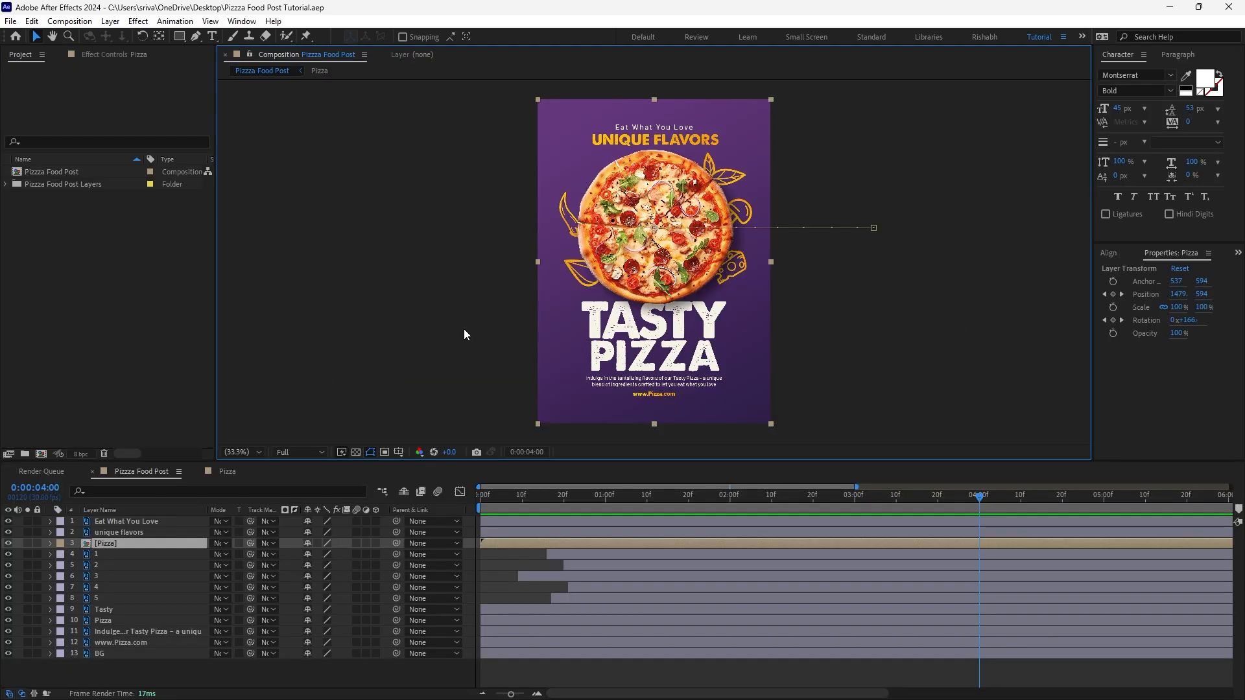
# Convert the Tasty, Pizza, Indulge and Eat What You Love layers to editable text
pyautogui.click(106, 610)
pyautogui.keyDown('shift'); pyautogui.click(129, 620); pyautogui.keyUp('shift')
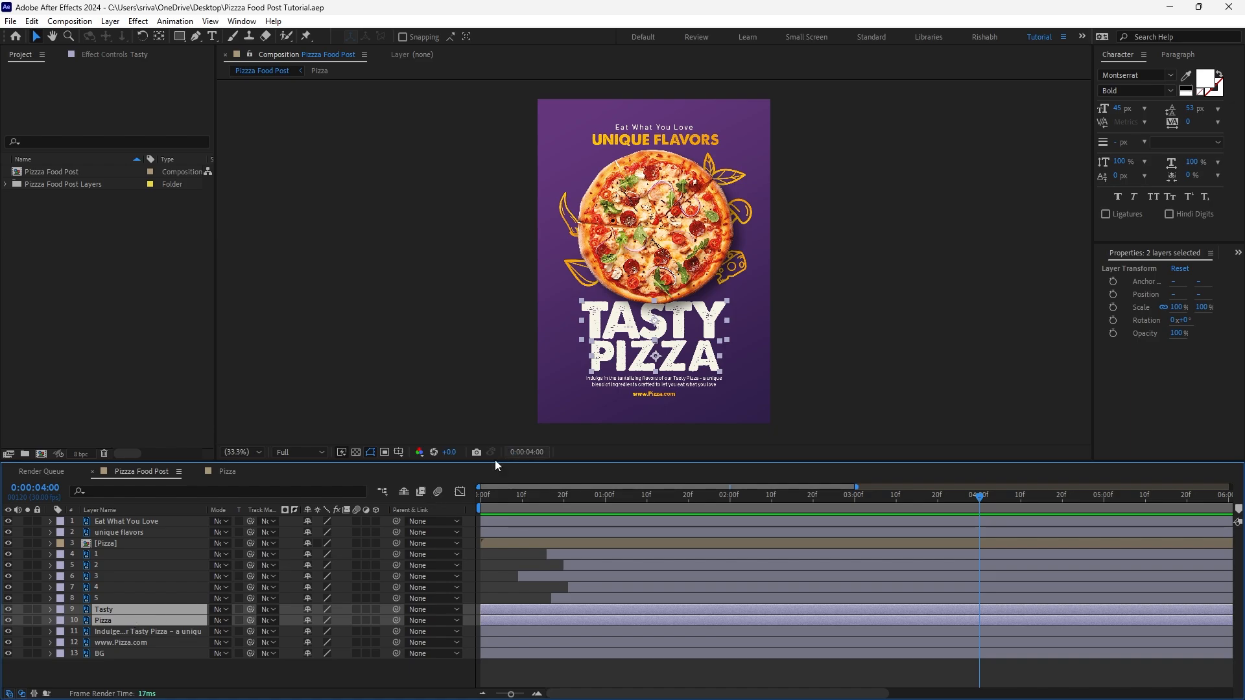
pyautogui.keyDown('ctrl'); pyautogui.click(129, 630); pyautogui.keyUp('ctrl')
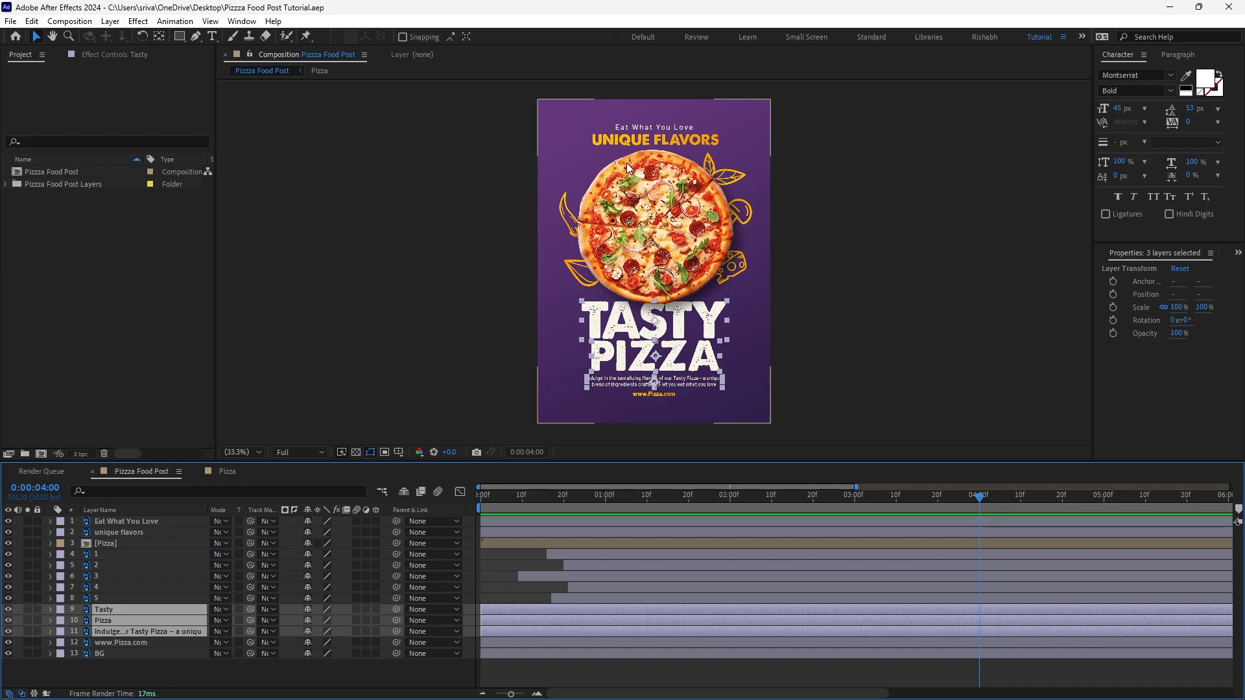
pyautogui.keyDown('ctrl'); pyautogui.click(143, 522); pyautogui.keyUp('ctrl')
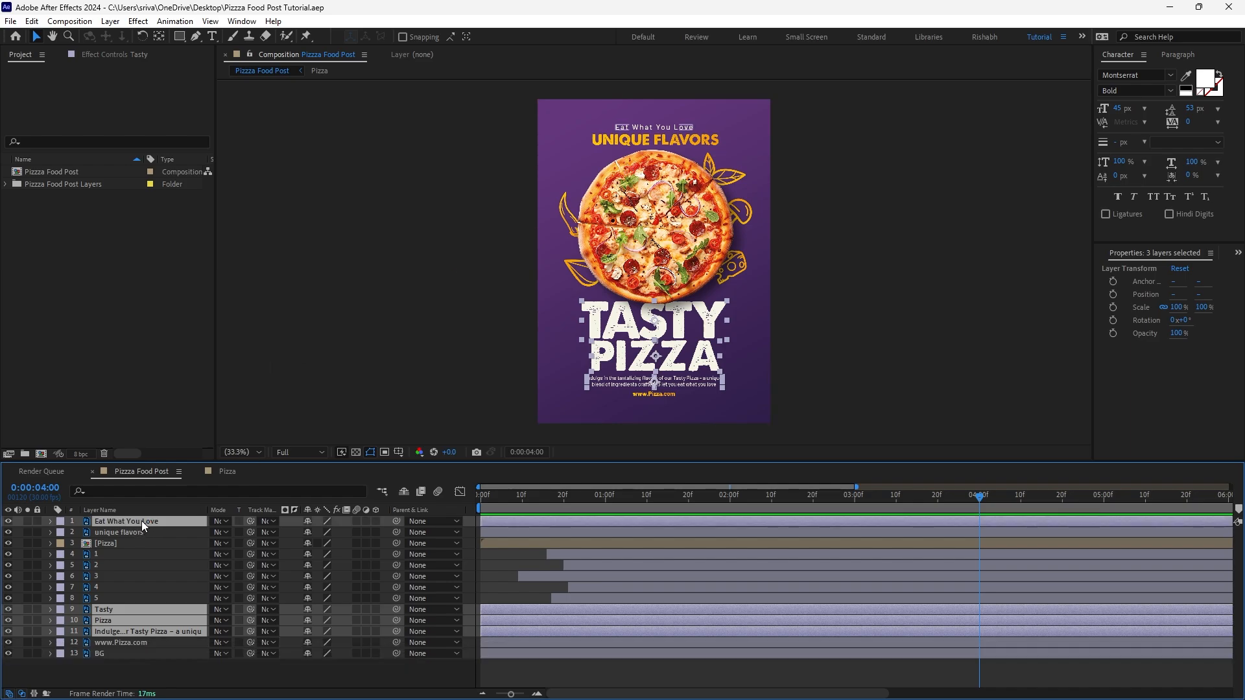
pyautogui.rightClick(114, 523)
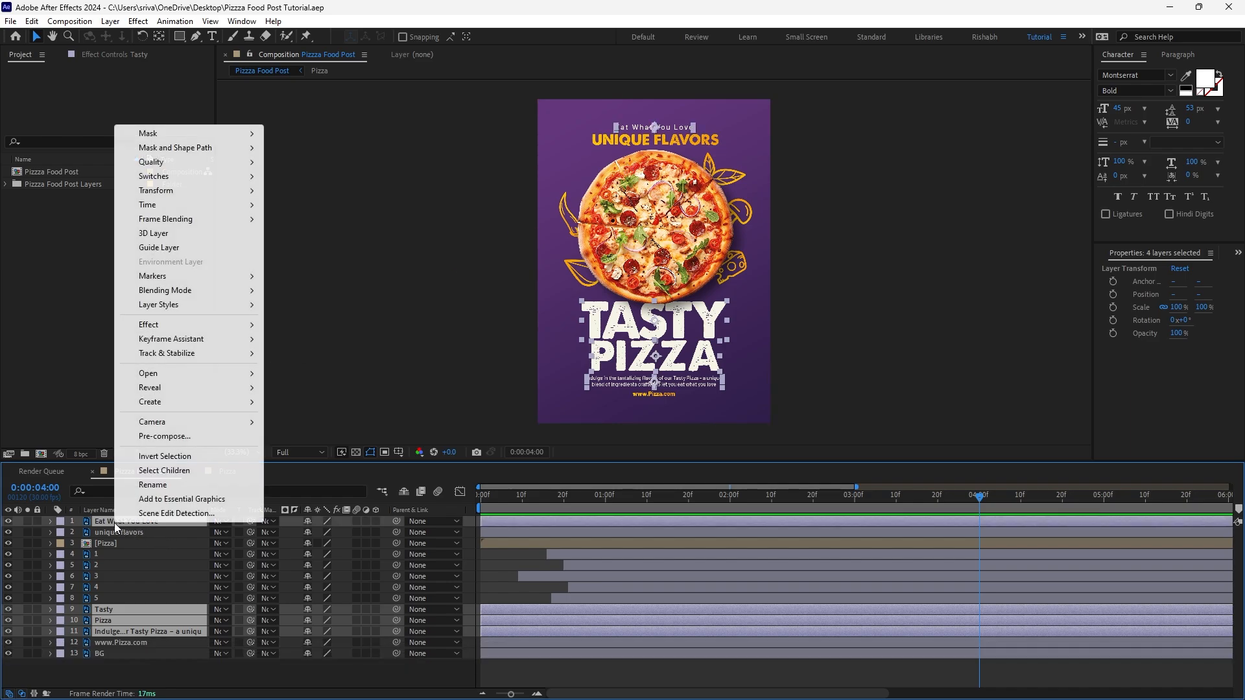
pyautogui.moveTo(206, 404)
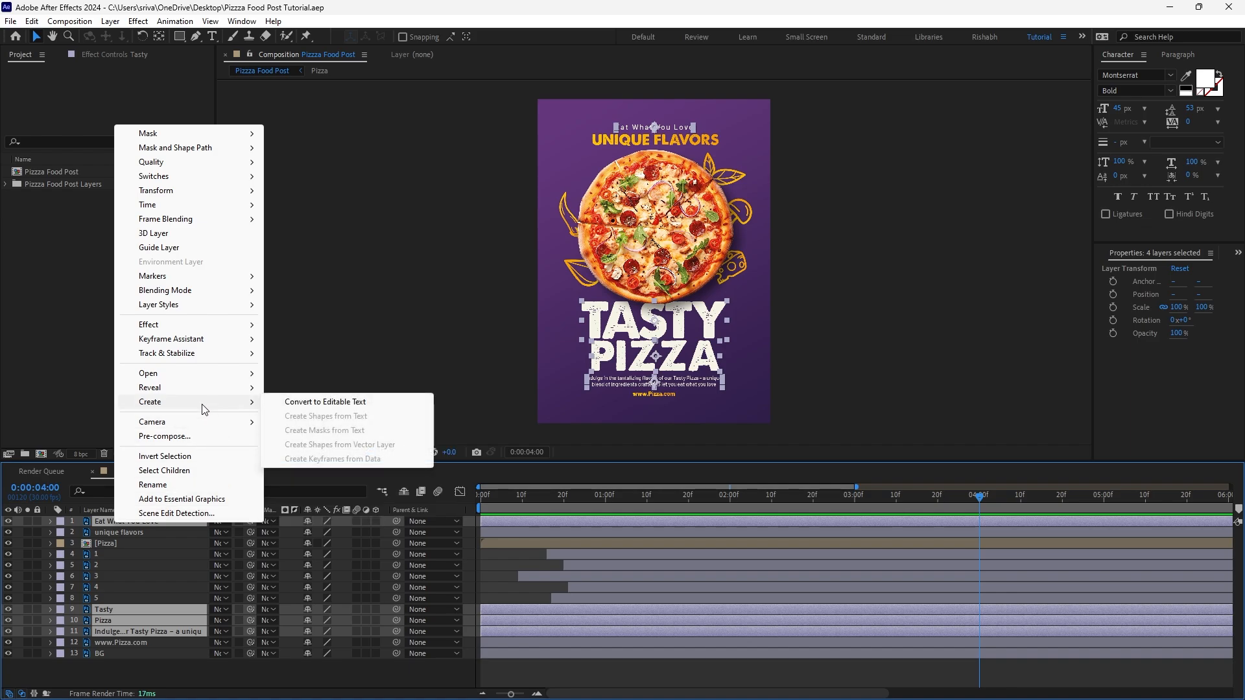
pyautogui.click(335, 403)
# With the Tasty layer selected, open Animation Composer 3 and browse its Starter Presets down to the text character animations
pyautogui.click(139, 575)
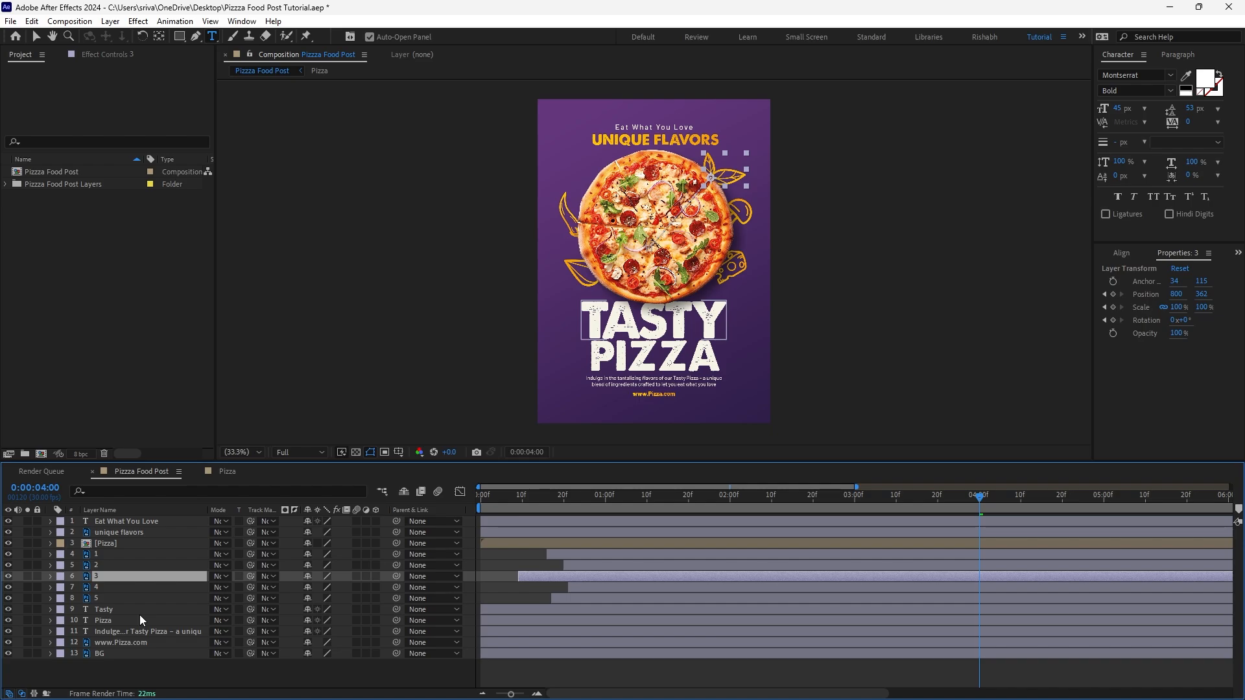
pyautogui.click(142, 610)
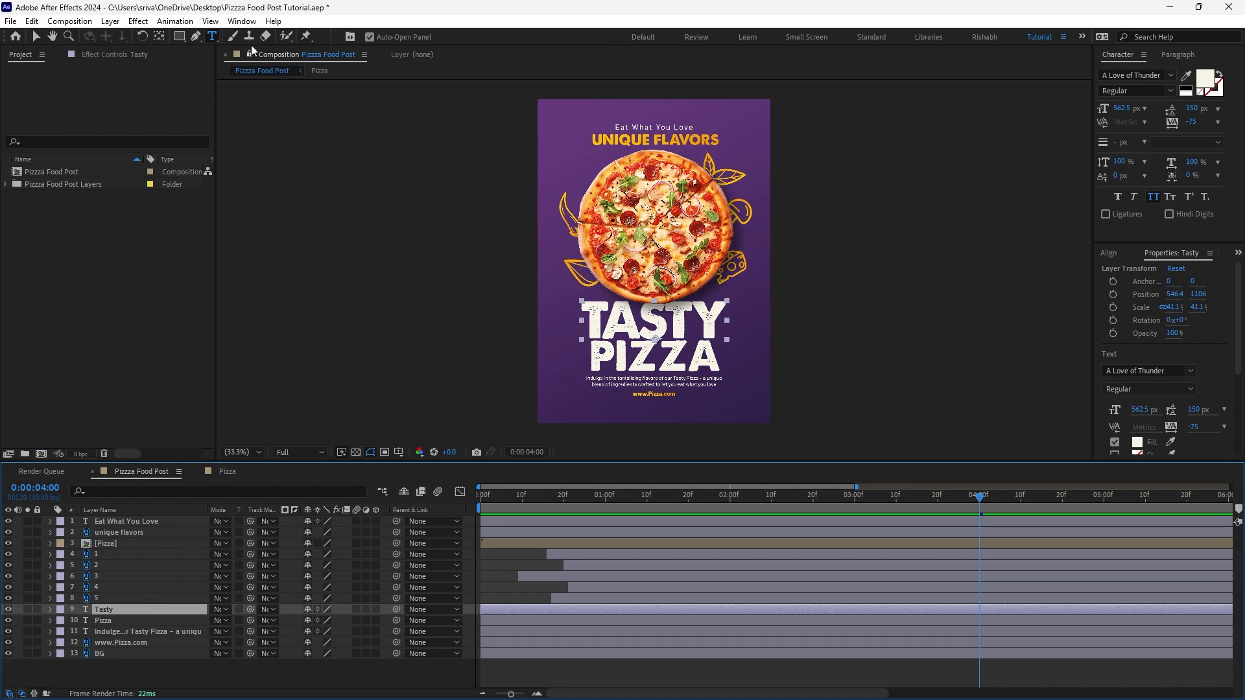
pyautogui.click(246, 23)
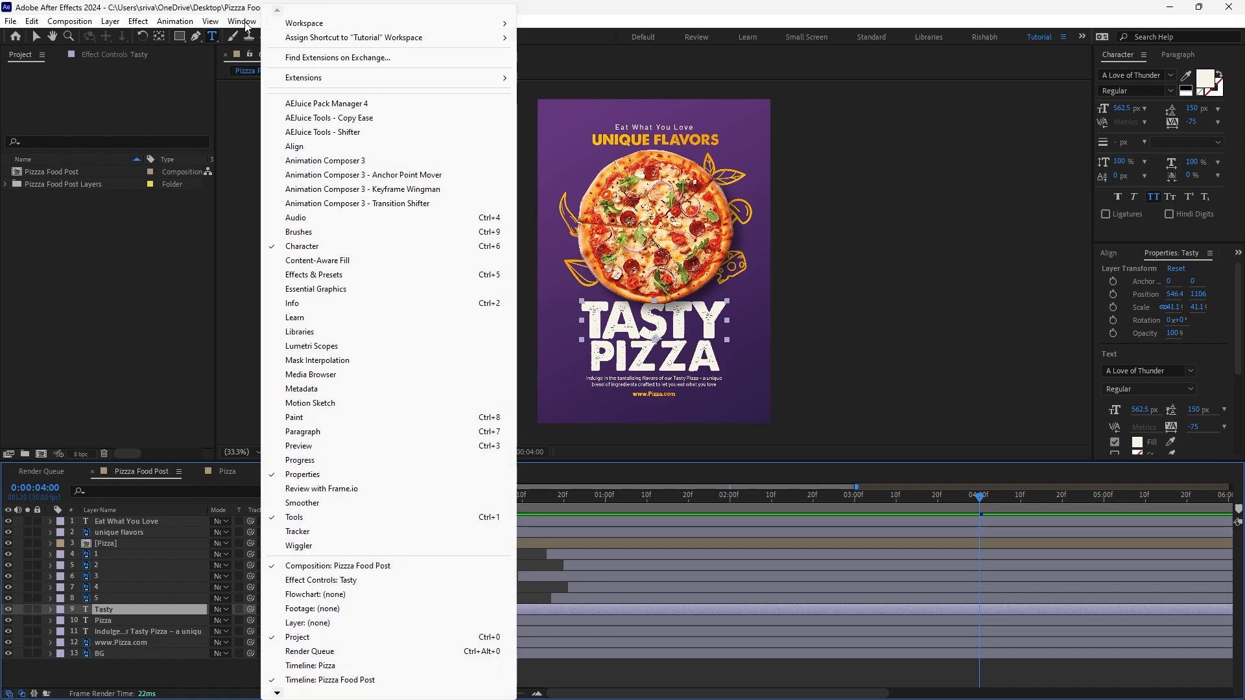
pyautogui.click(354, 162)
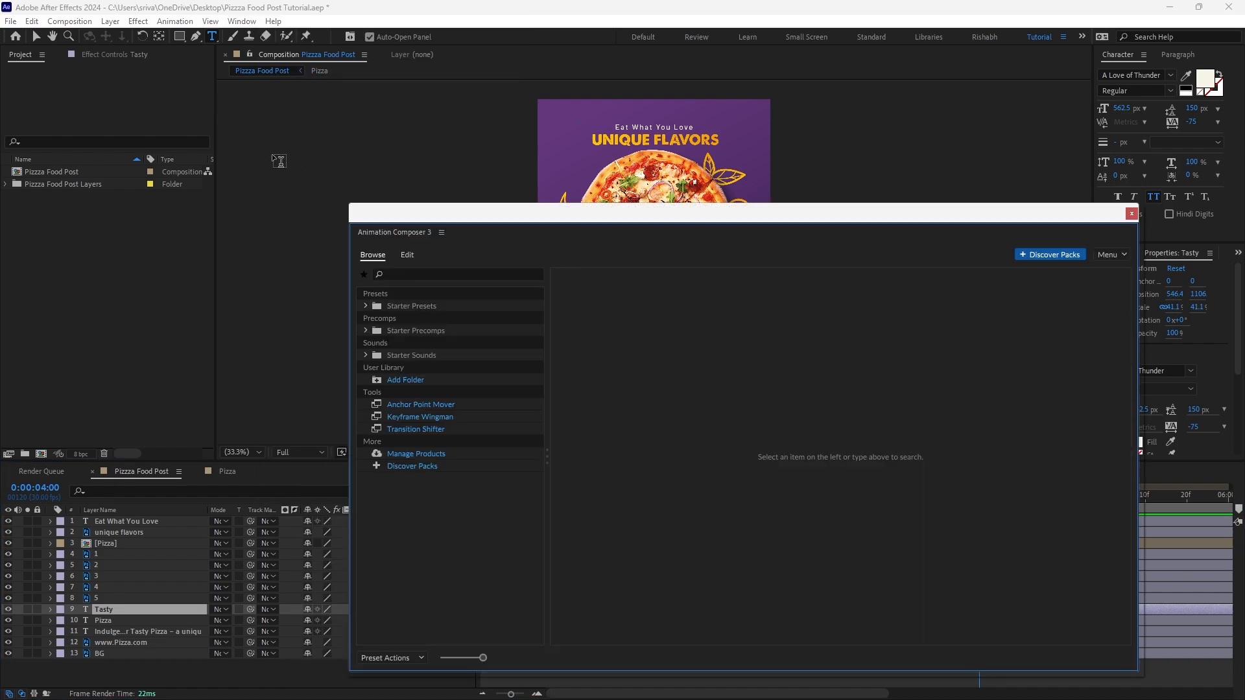
pyautogui.click(41, 37)
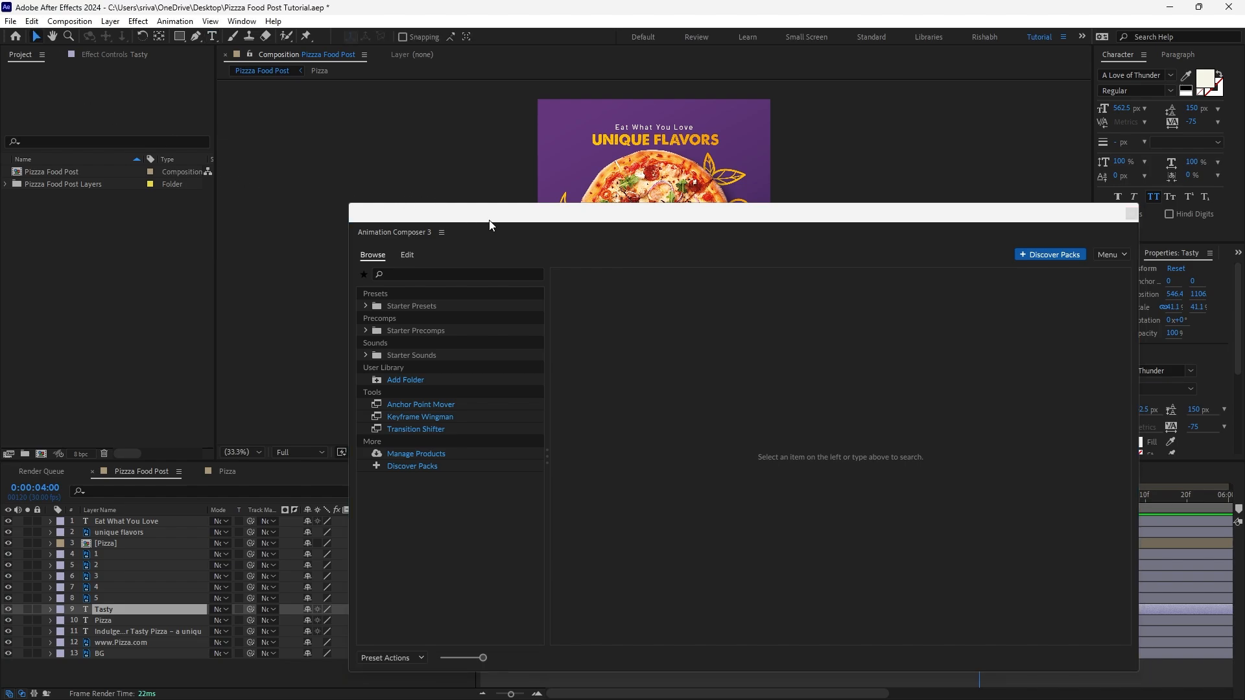
pyautogui.moveTo(490, 225); pyautogui.dragTo(389, 117)
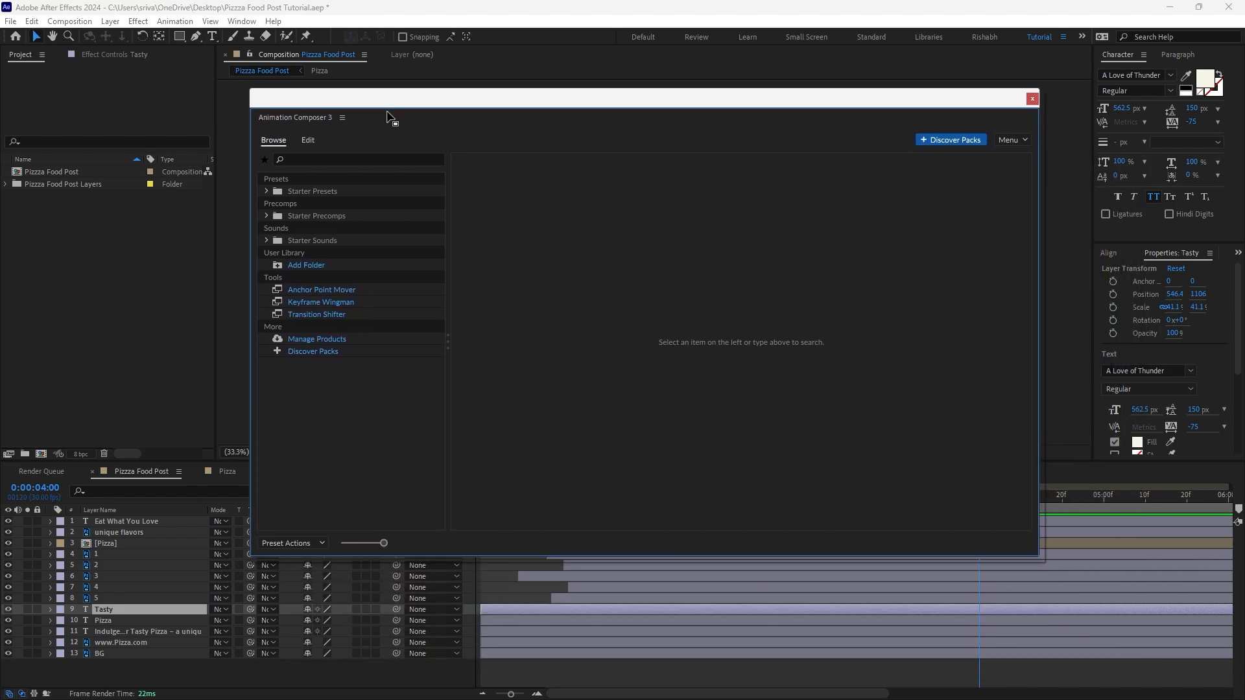
pyautogui.click(309, 193)
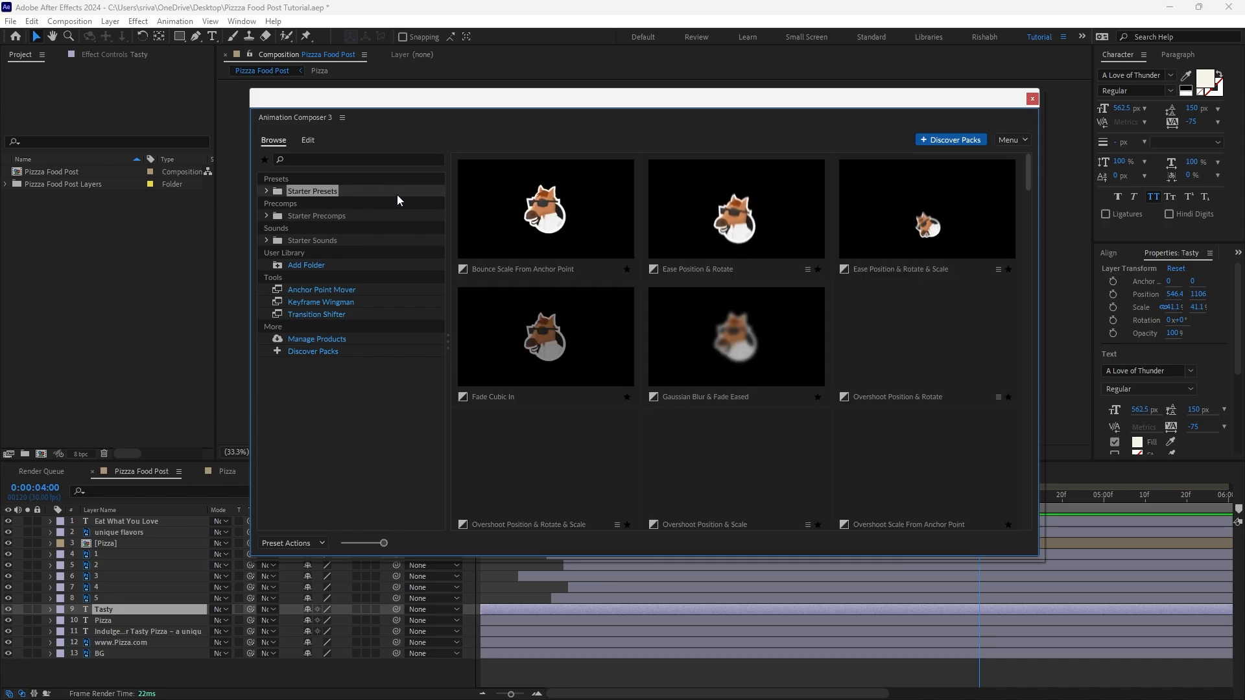
pyautogui.scroll(-5, 802, 314)
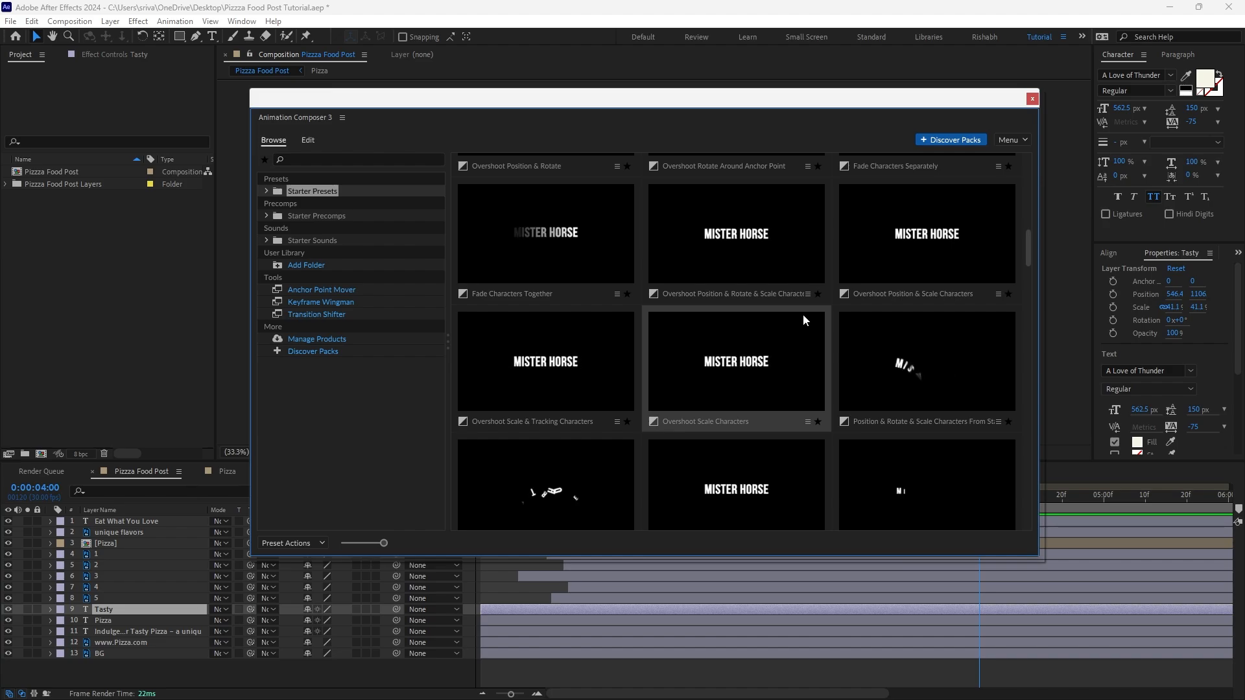
# Apply the Overshoot Position & Rotate & Scale Characters preset to the Tasty and Pizza text layers
pyautogui.moveTo(502, 103); pyautogui.dragTo(697, 364)
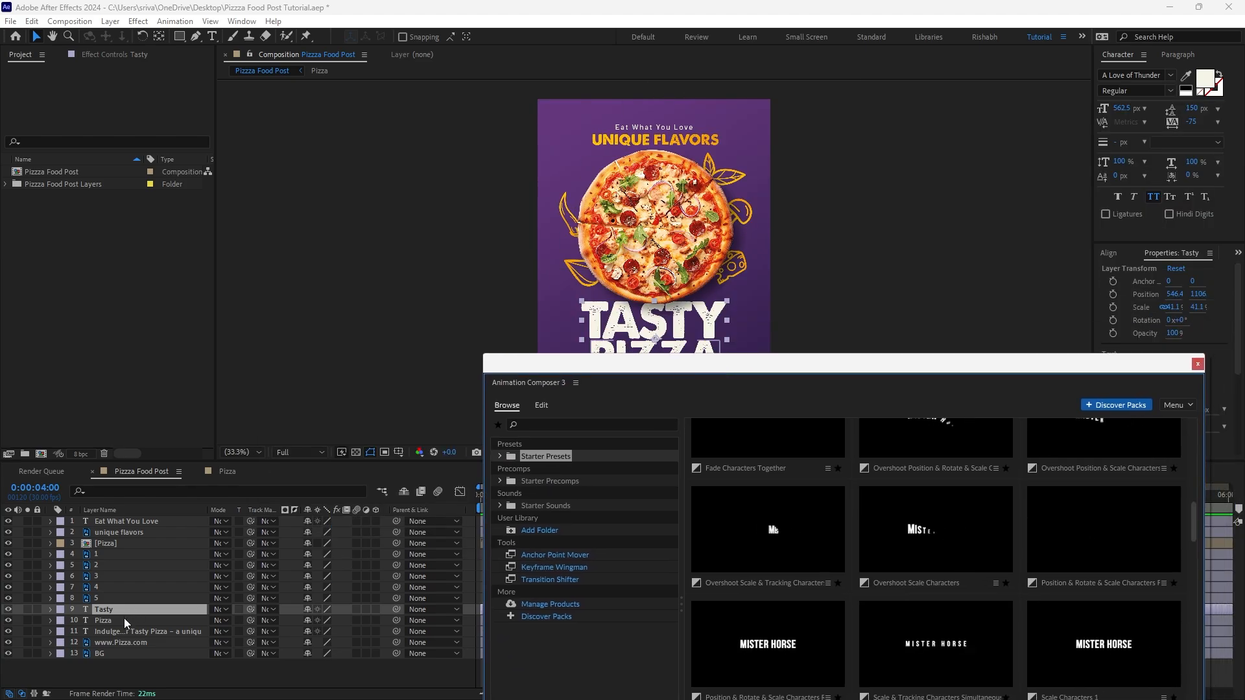
pyautogui.keyDown('shift'); pyautogui.click(124, 621); pyautogui.keyUp('shift')
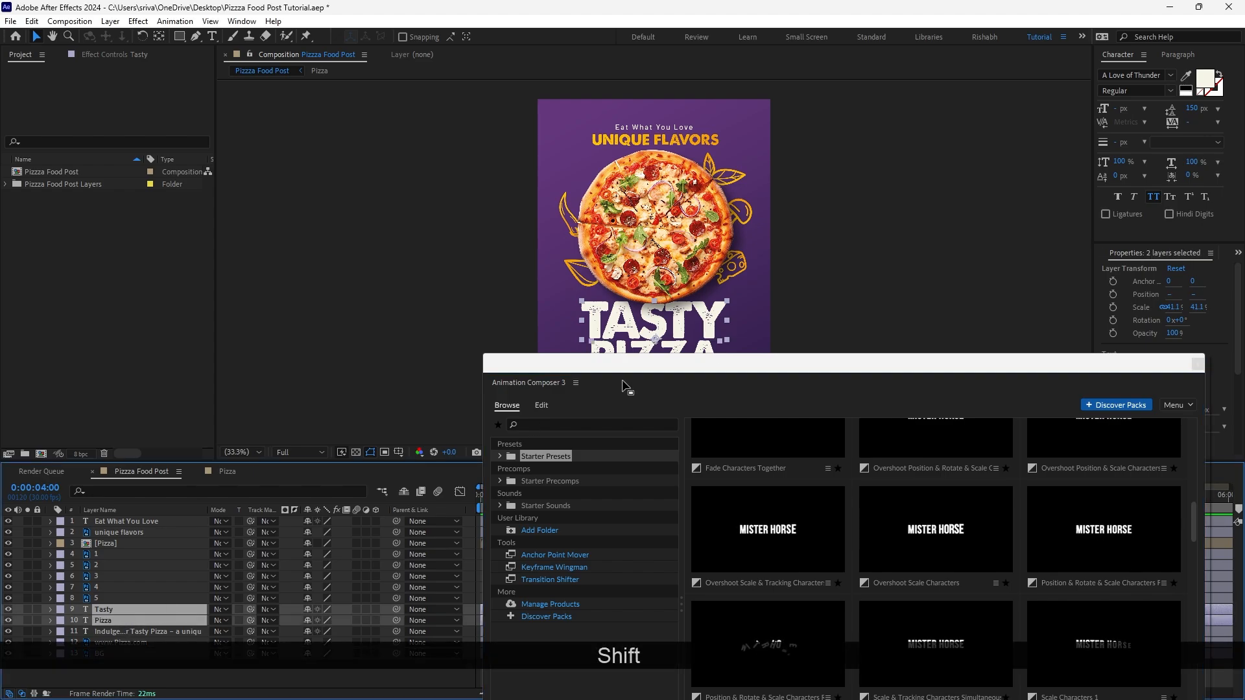
pyautogui.moveTo(761, 372); pyautogui.dragTo(735, 104)
pyautogui.moveTo(873, 236)
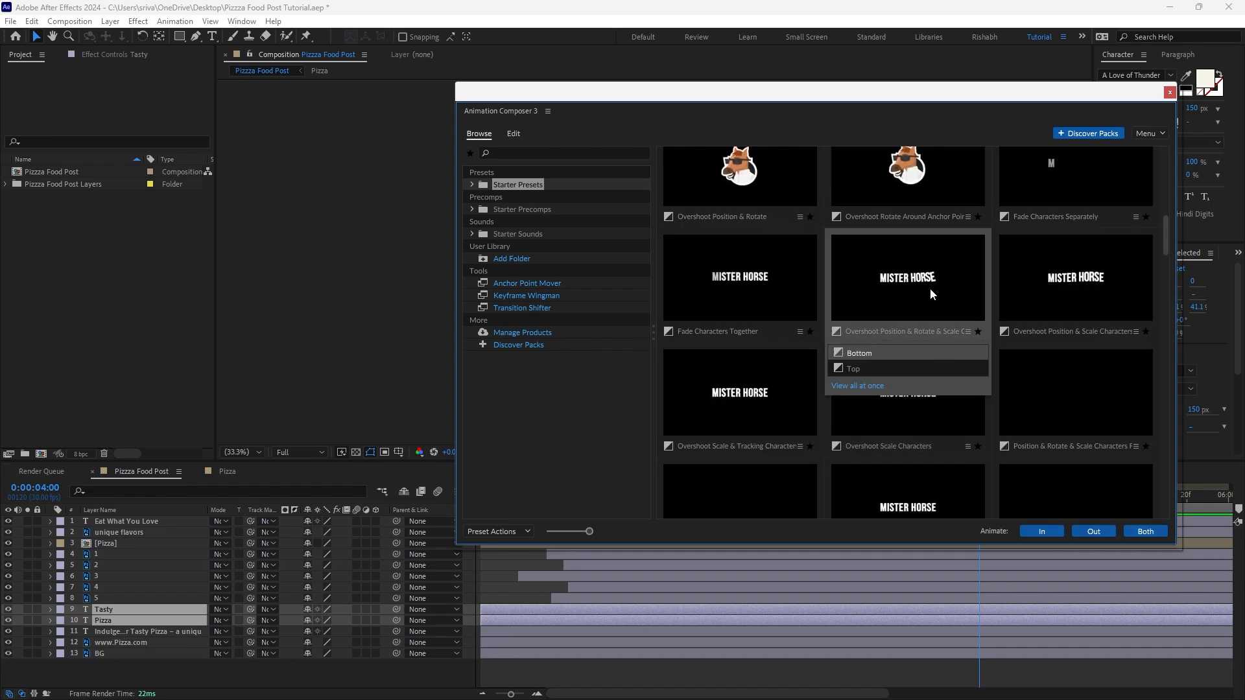
pyautogui.doubleClick(930, 288)
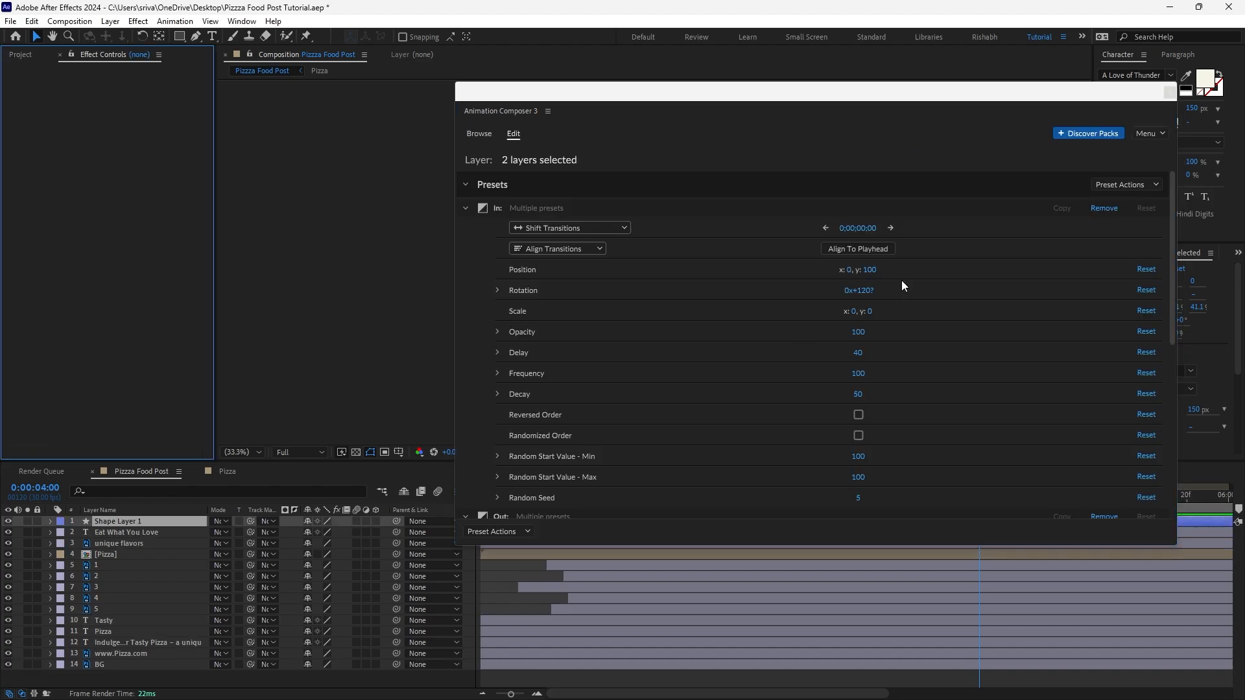
# Move the preset window aside, play back the title animation from the first frame and collapse the expanded layer properties
pyautogui.moveTo(737, 101); pyautogui.dragTo(1095, 568)
pyautogui.click(541, 494)
pyautogui.moveTo(513, 496); pyautogui.dragTo(479, 495)
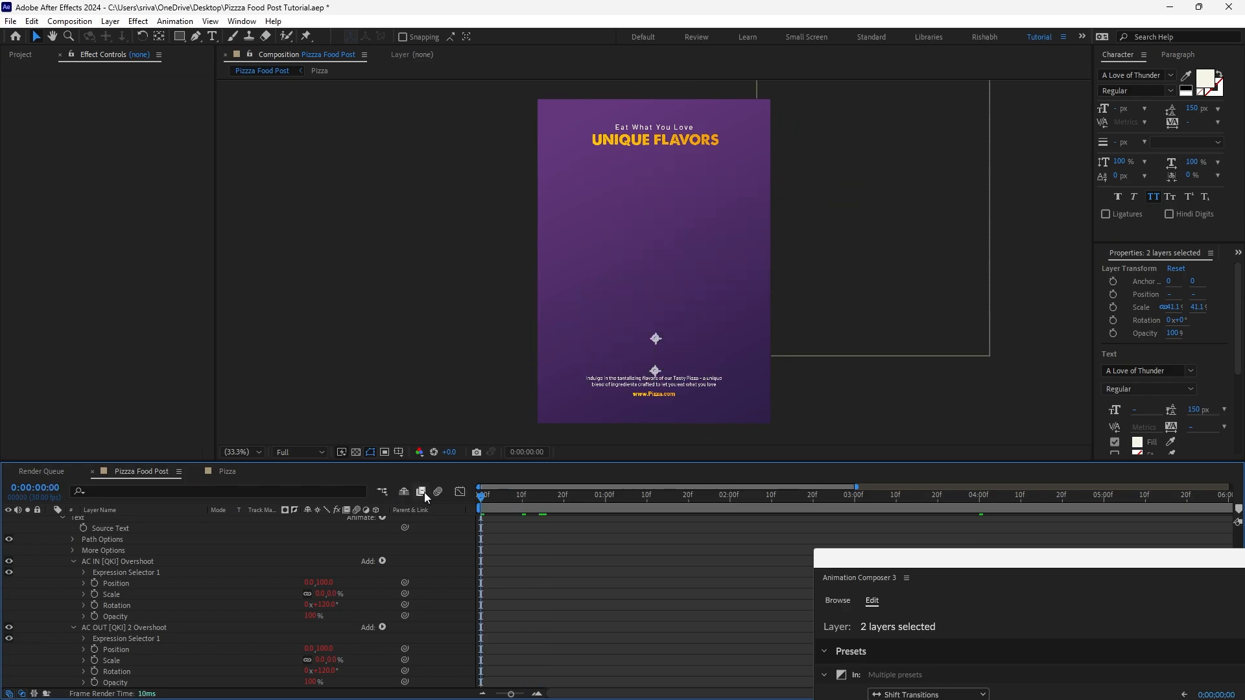
pyautogui.press('space')
pyautogui.press('space')
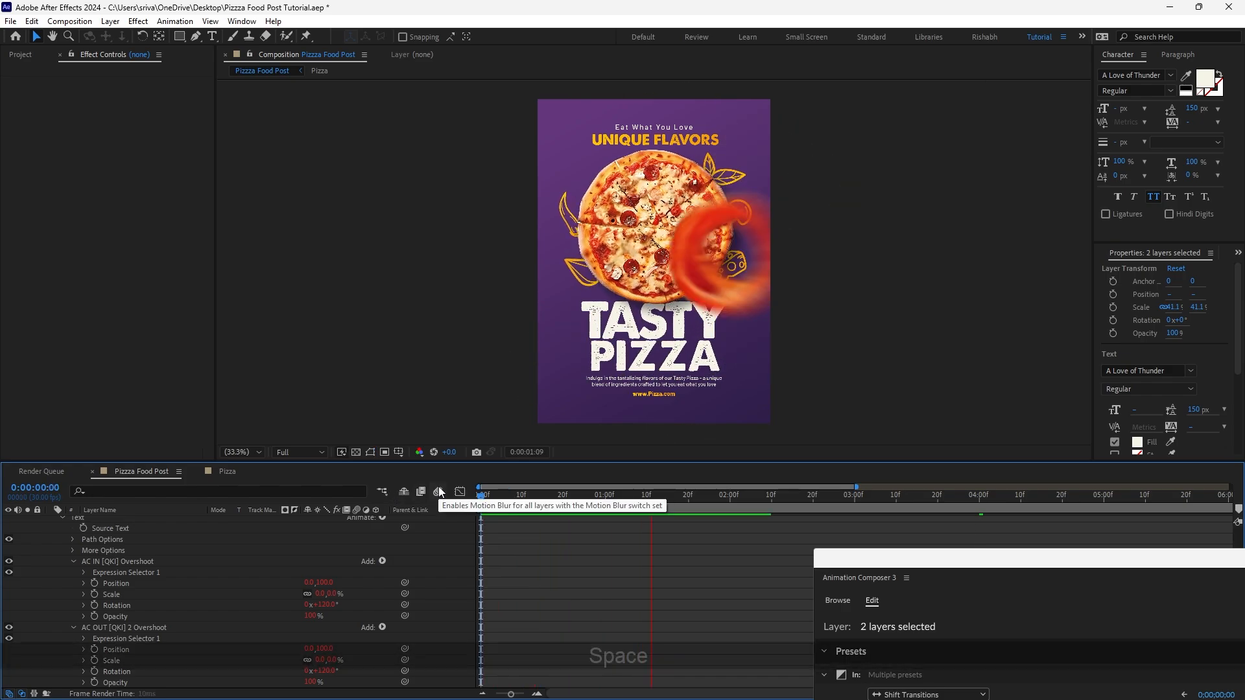
pyautogui.press('space')
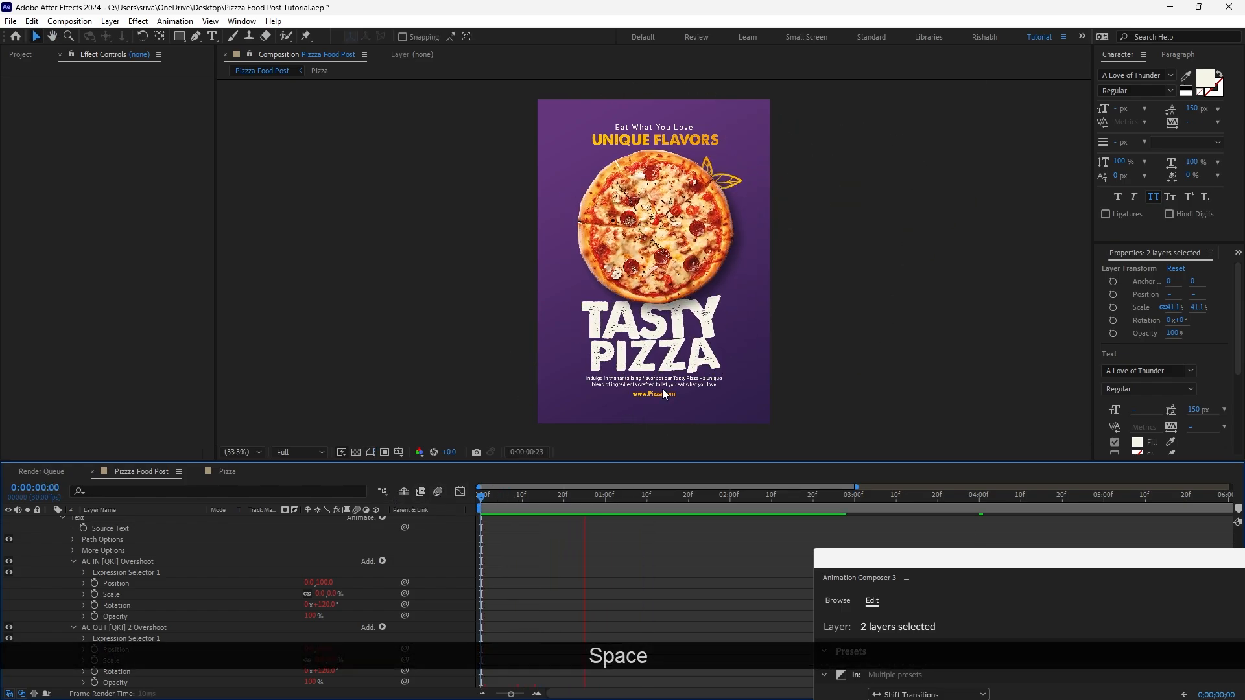
pyautogui.press('space')
pyautogui.scroll(2, 206, 528)
pyautogui.click(51, 572)
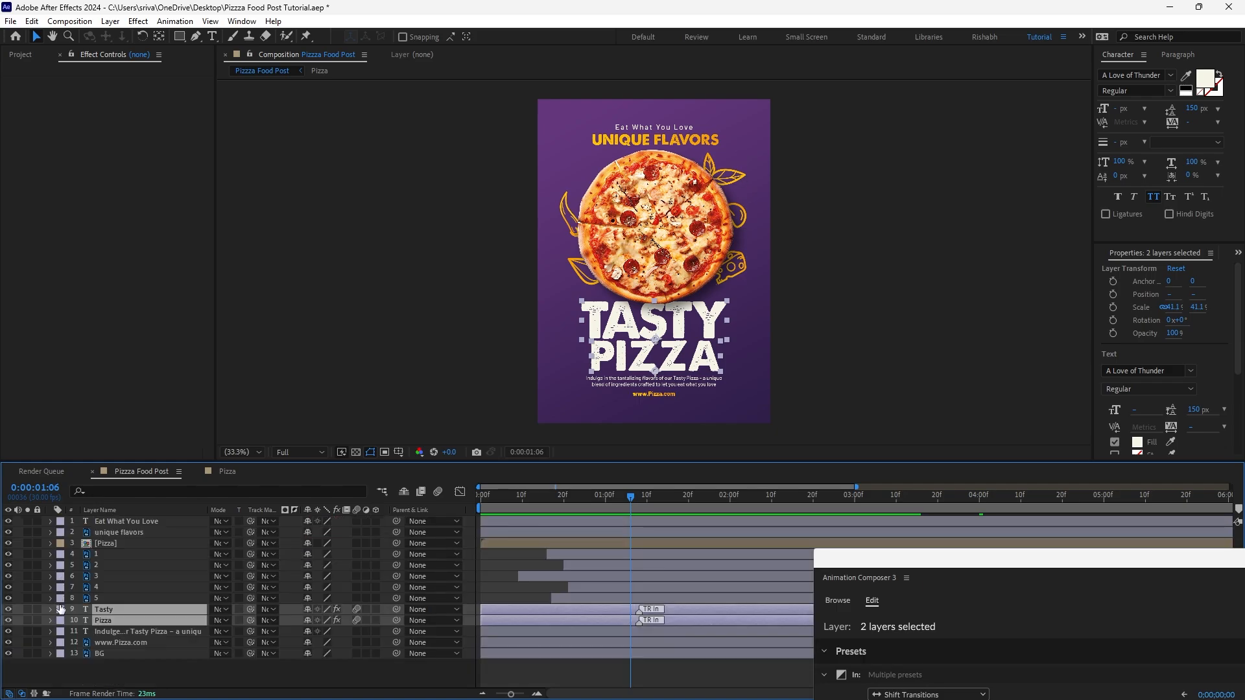
# Offset the Pizza text layer about 14 frames after Tasty, and shift both title layers about 5 frames later
pyautogui.click(493, 583)
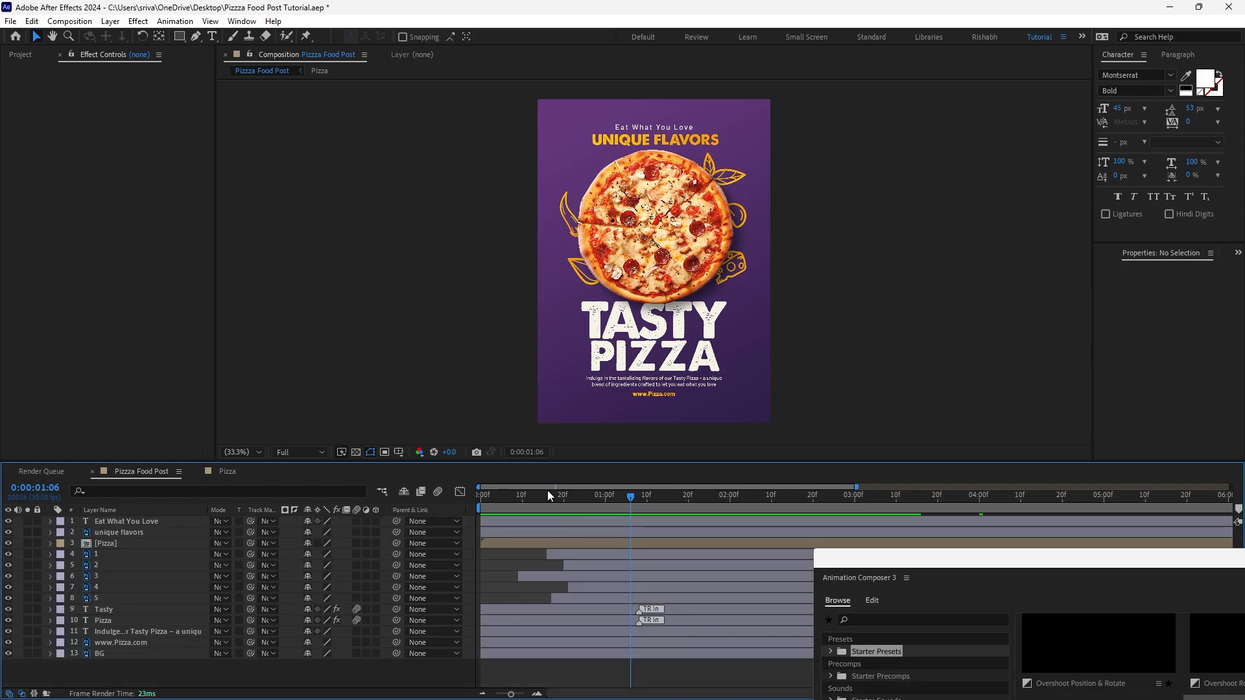
pyautogui.click(547, 492)
pyautogui.press('space')
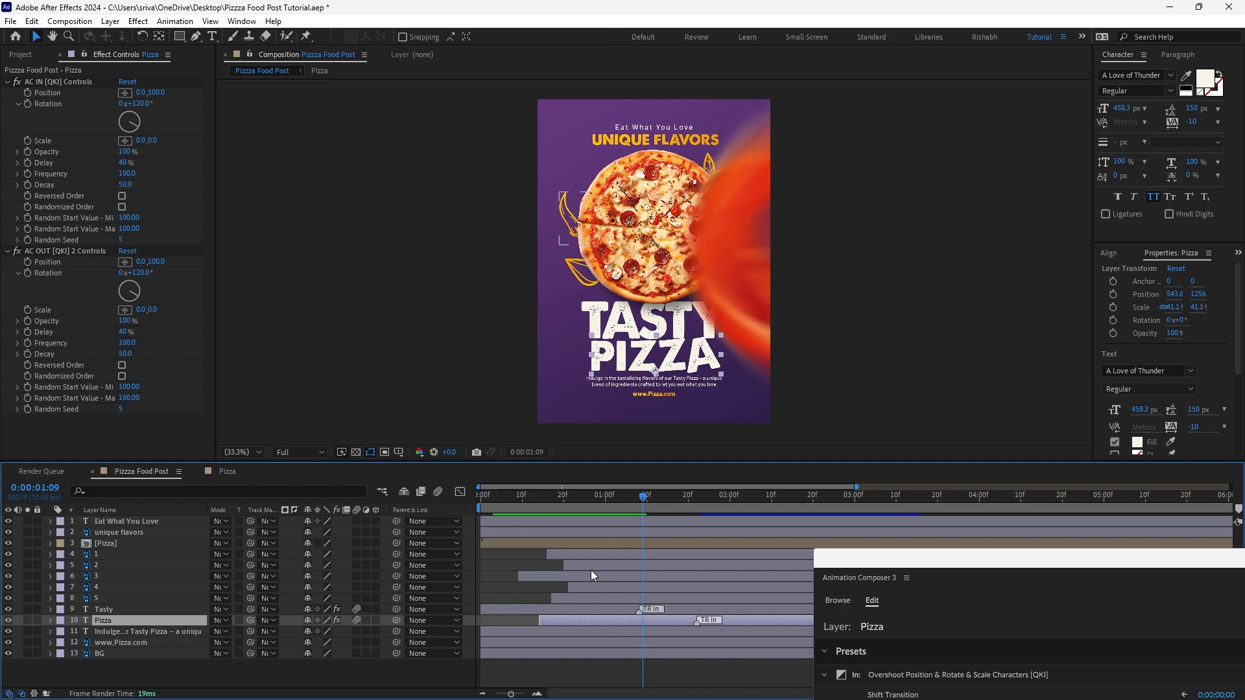
pyautogui.keyDown('shift'); pyautogui.click(498, 609); pyautogui.keyUp('shift')
pyautogui.moveTo(498, 609); pyautogui.dragTo(522, 609)
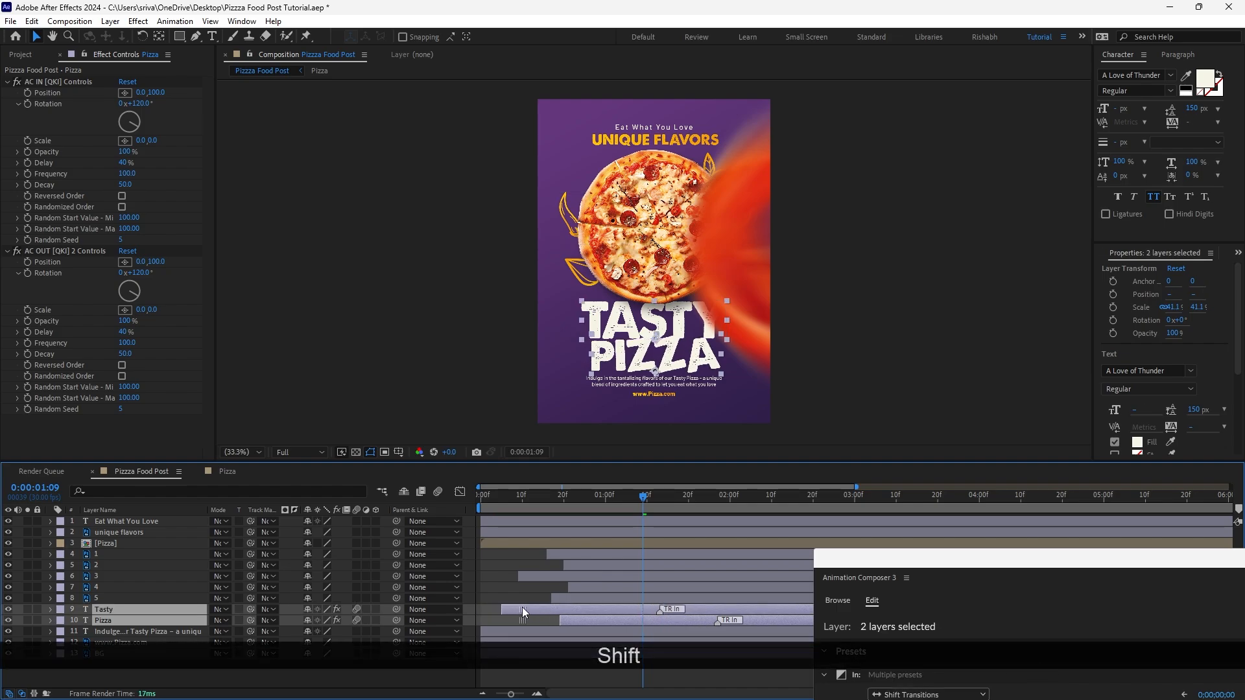
# Fine-tune the title timing against playback so Tasty starts at about frame 3 and Pizza at about frame 17
pyautogui.moveTo(494, 499)
pyautogui.mouseDown()
pyautogui.moveTo(632, 506)
pyautogui.moveTo(471, 506)
pyautogui.mouseUp()
pyautogui.press('space')
pyautogui.press('space')
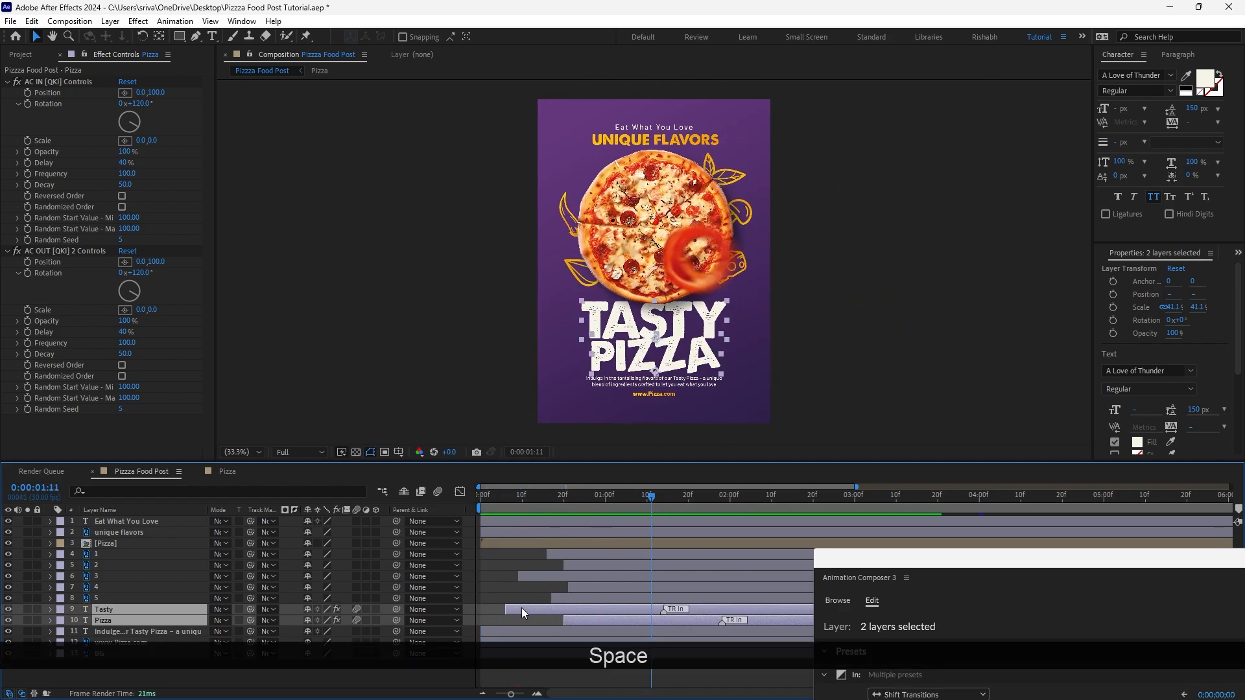
pyautogui.moveTo(521, 610); pyautogui.dragTo(513, 610)
pyautogui.moveTo(509, 498); pyautogui.dragTo(478, 501)
pyautogui.press('space')
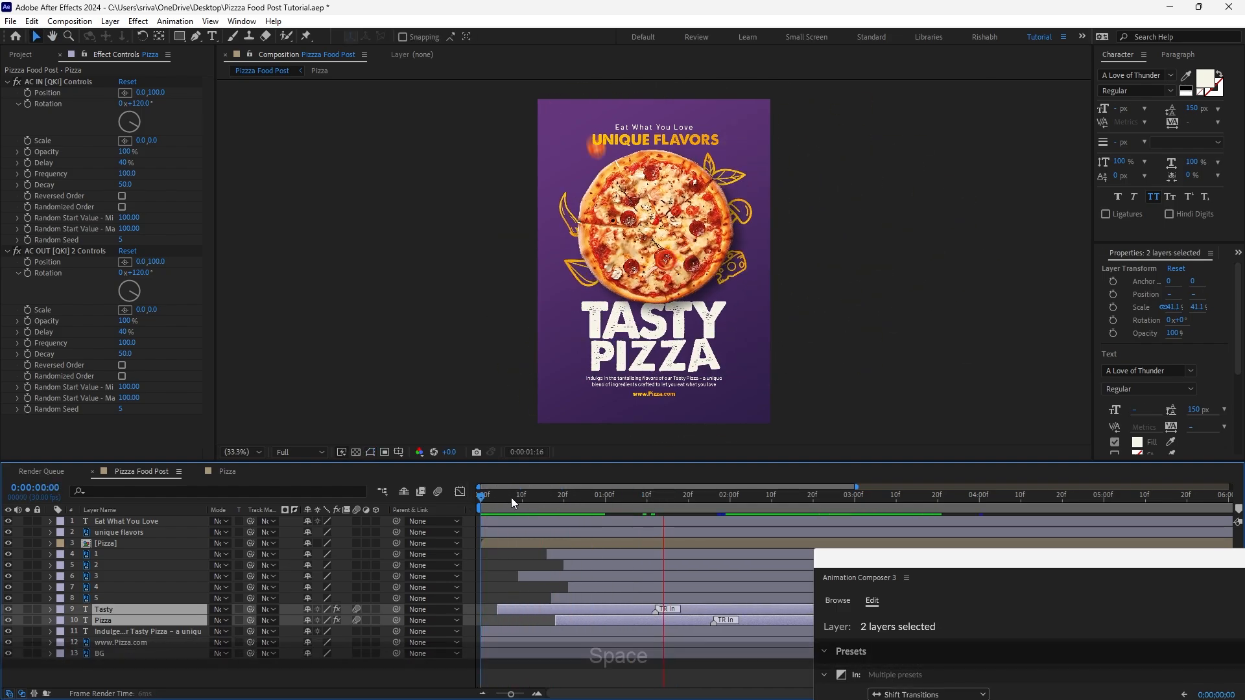
pyautogui.press('space')
pyautogui.moveTo(481, 500); pyautogui.dragTo(762, 508)
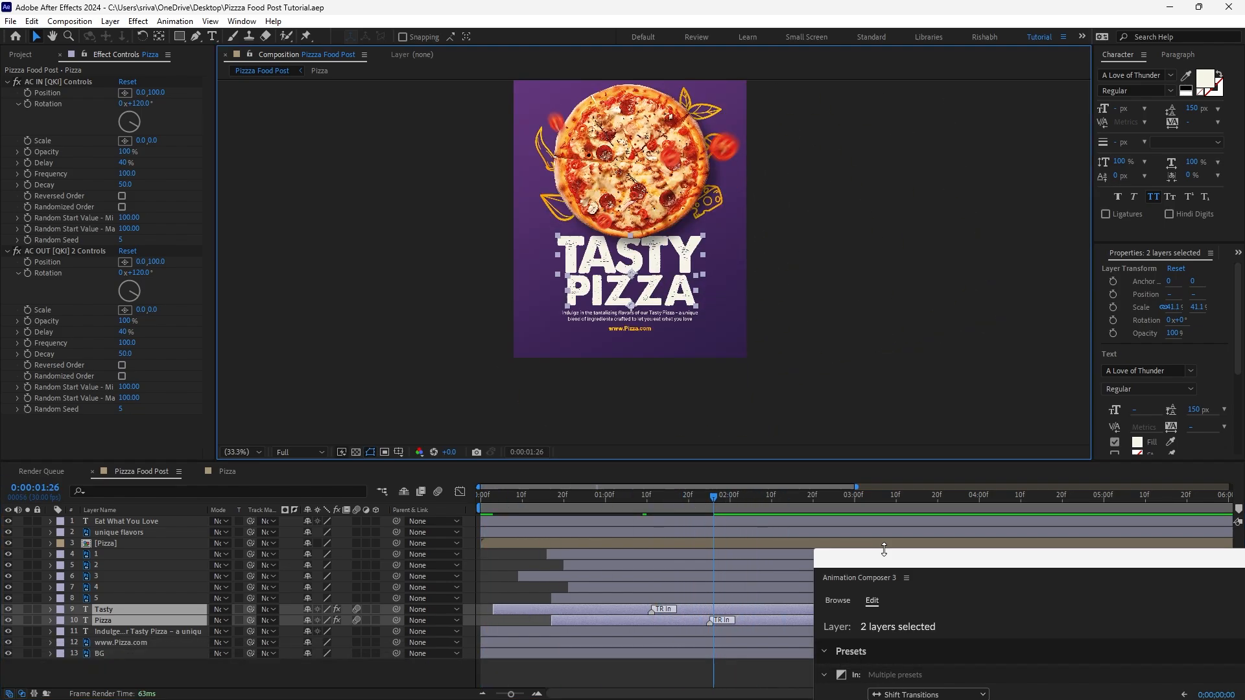
# Apply the Overshoot Scale Characters preset to the Indulge description and Eat What You Love text layers
pyautogui.moveTo(887, 556); pyautogui.dragTo(822, 165)
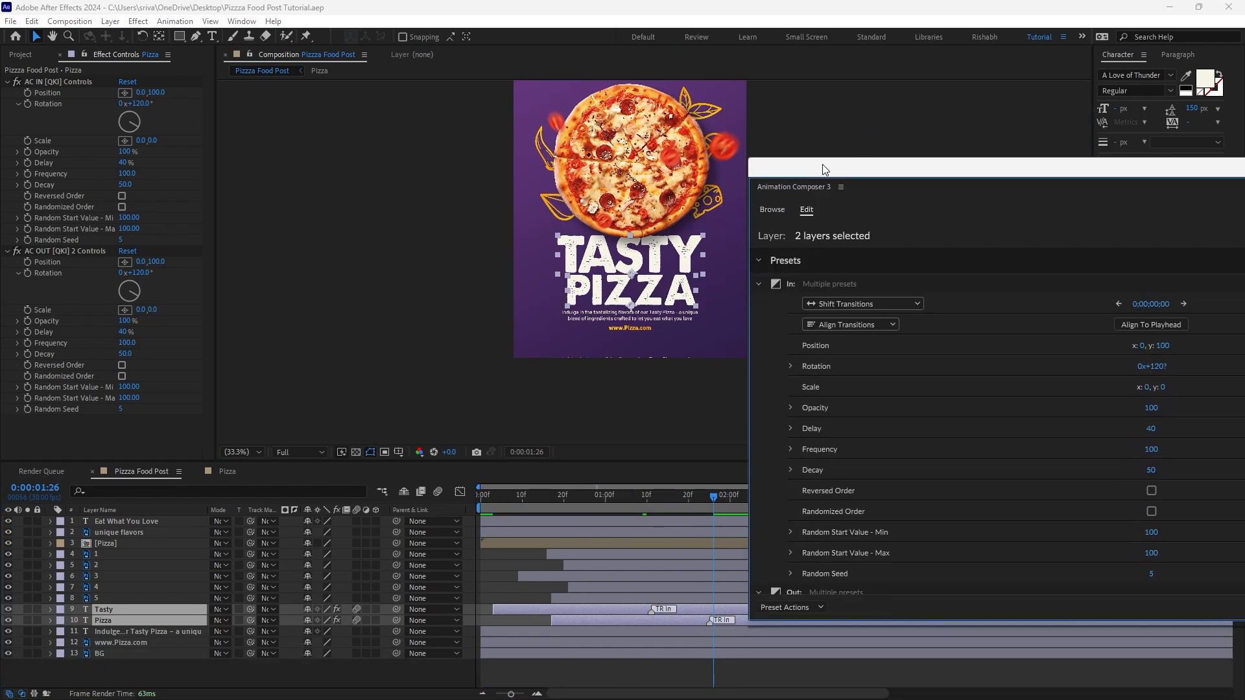
pyautogui.click(781, 208)
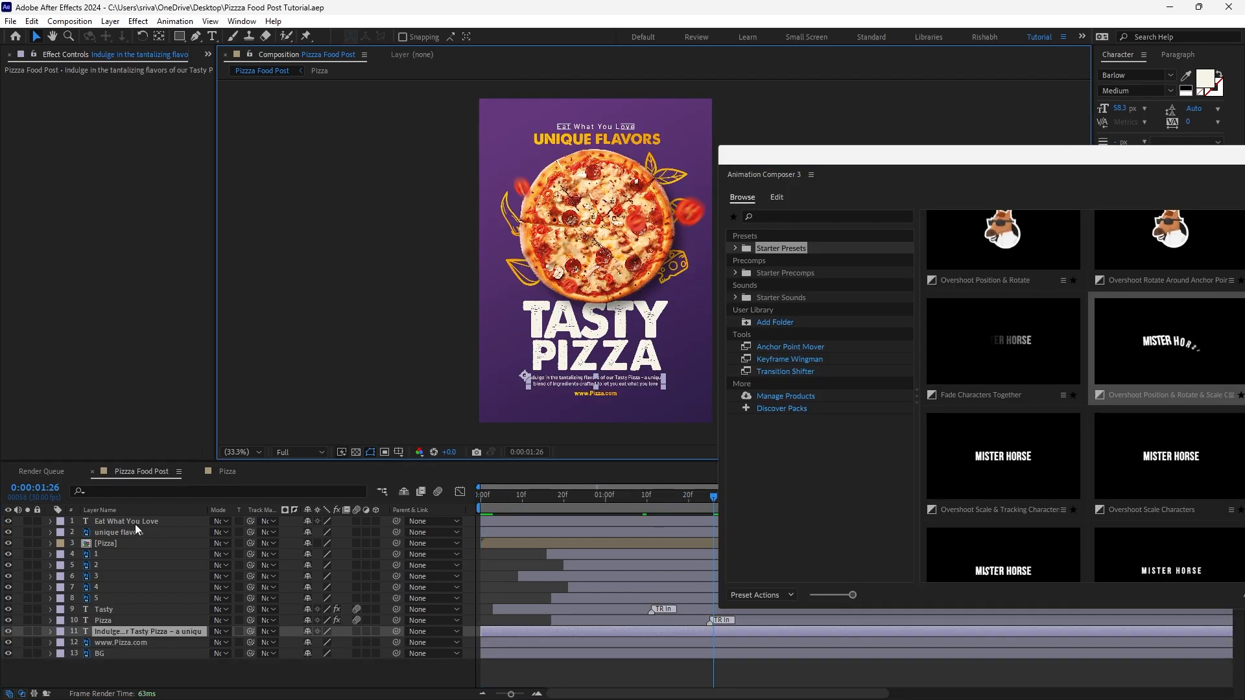
pyautogui.keyDown('ctrl'); pyautogui.click(135, 522); pyautogui.keyUp('ctrl')
pyautogui.moveTo(967, 158); pyautogui.dragTo(731, 194)
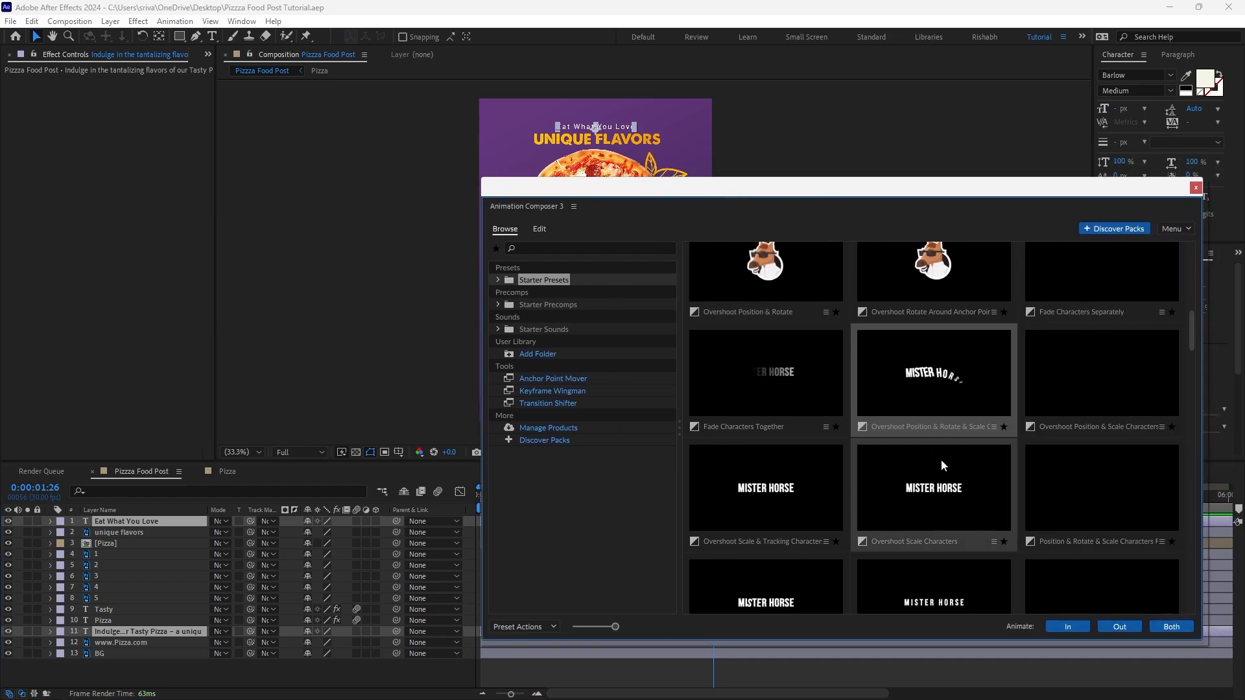
pyautogui.moveTo(948, 481)
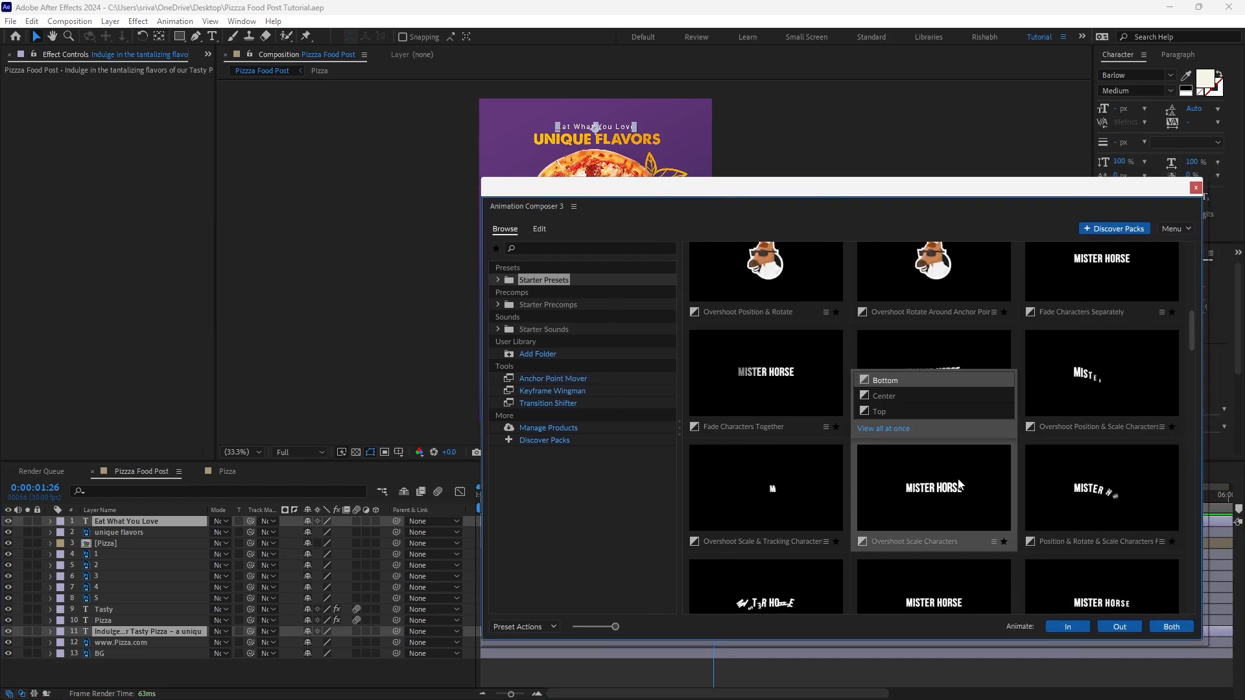
pyautogui.doubleClick(941, 481)
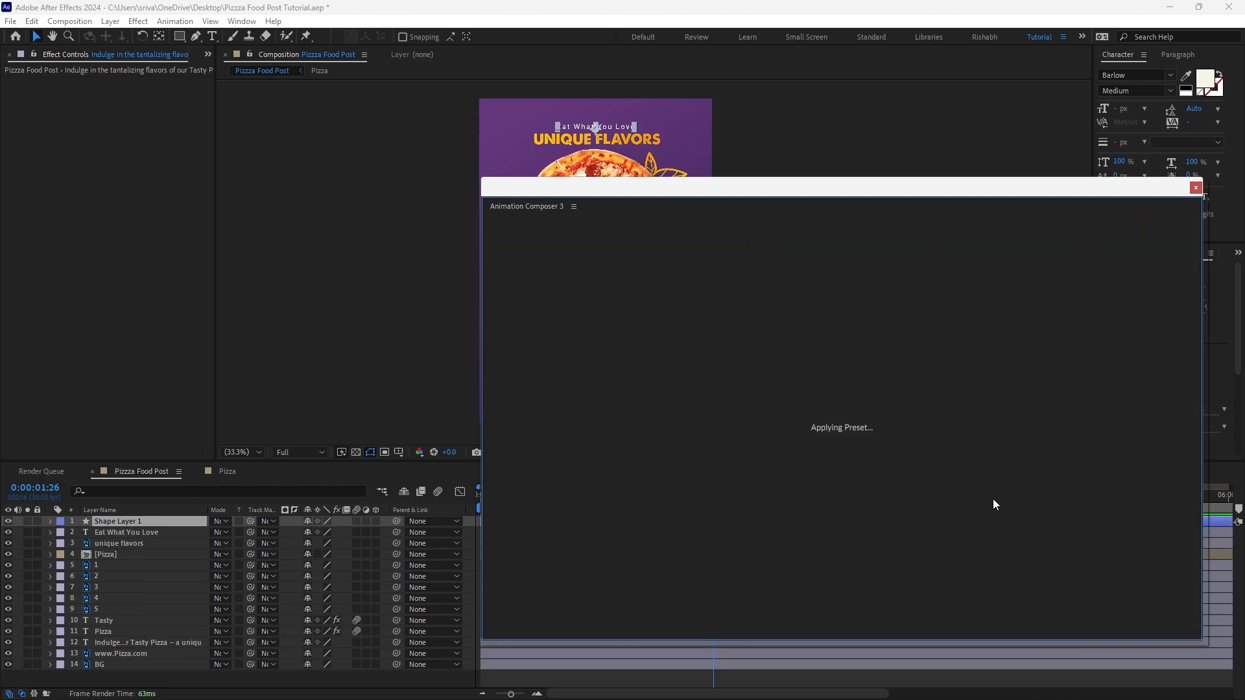
# Close Animation Composer, collapse the expanded layer properties and play back the new text animations from about frame 19
pyautogui.moveTo(583, 193); pyautogui.dragTo(455, 233)
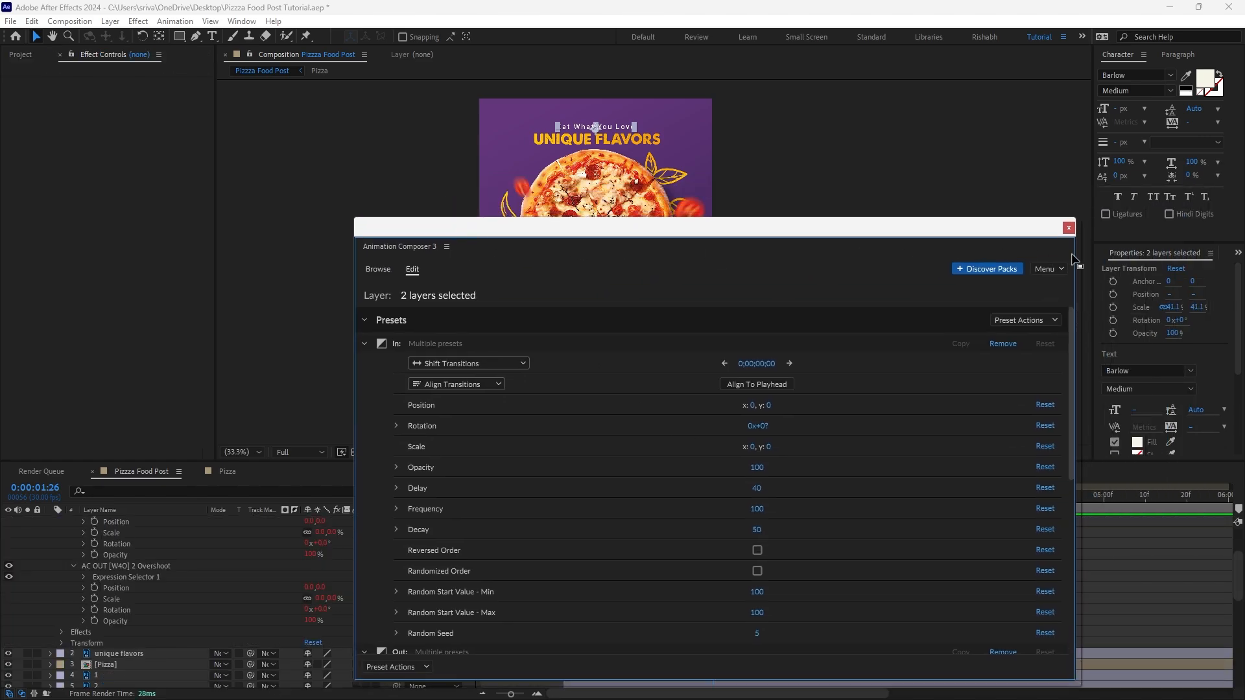
pyautogui.click(1068, 229)
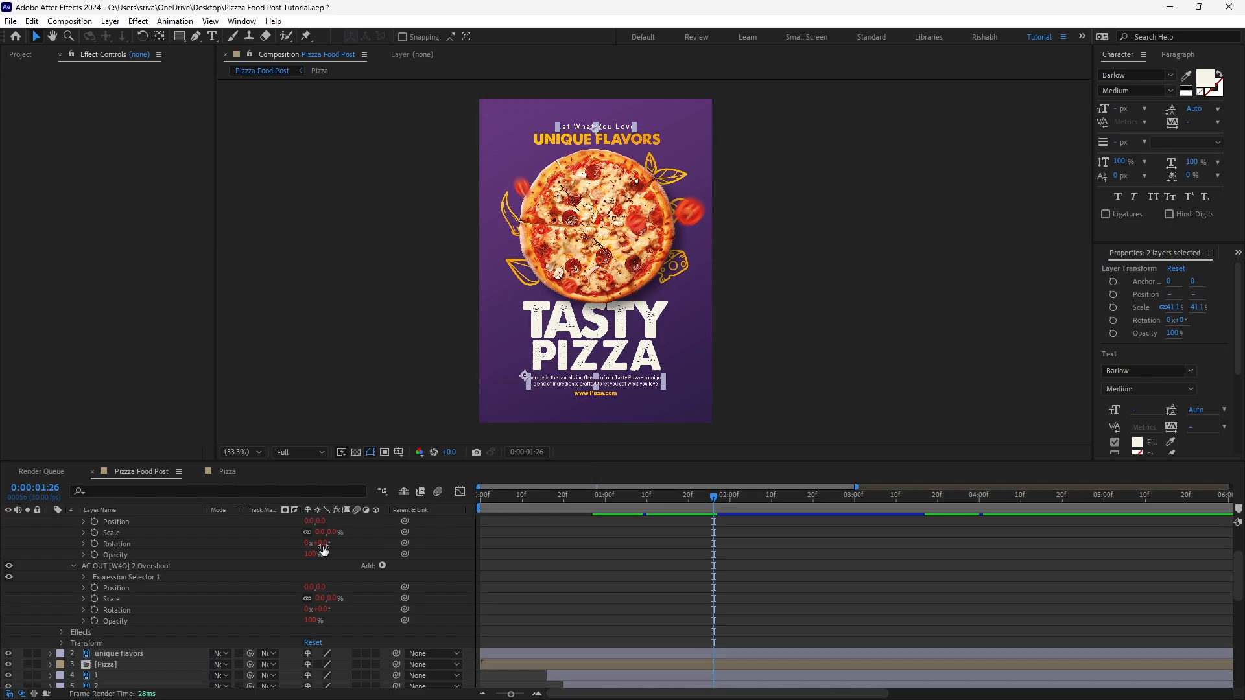
pyautogui.scroll(10, 148, 553)
pyautogui.click(49, 521)
pyautogui.click(560, 495)
pyautogui.press('space')
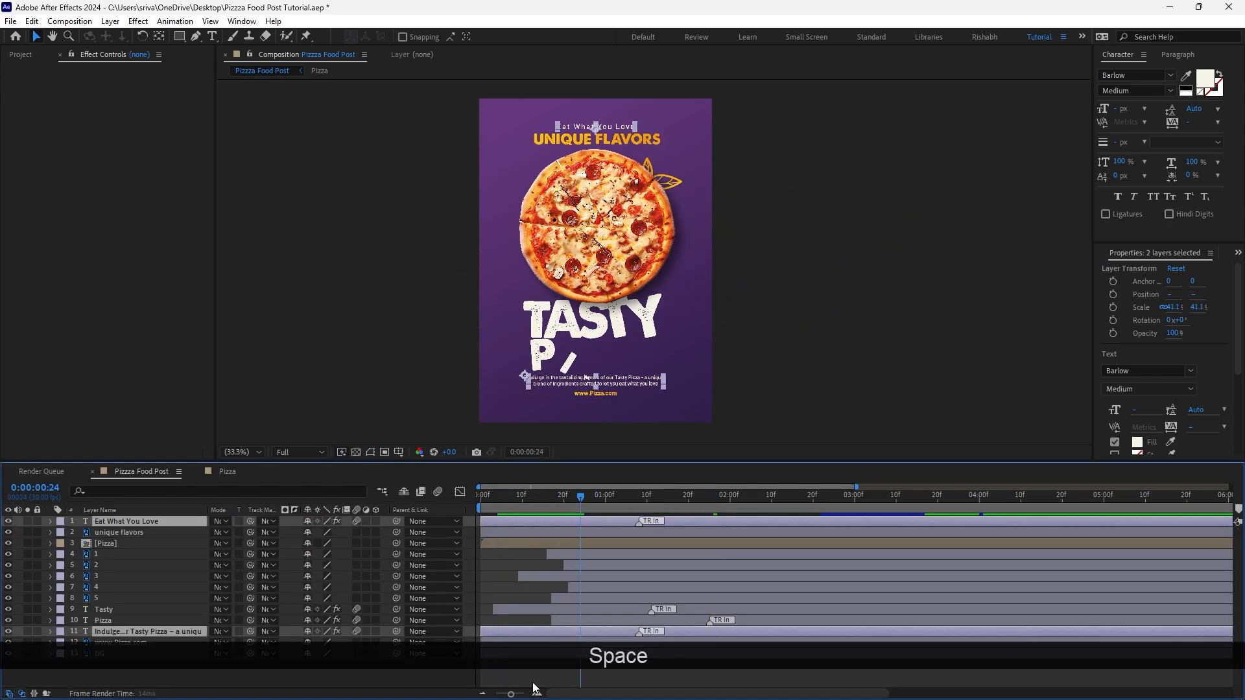
# Delay the Indulge description text layer against playback so it starts at about frame 29
pyautogui.click(557, 659)
pyautogui.moveTo(550, 631); pyautogui.dragTo(653, 621)
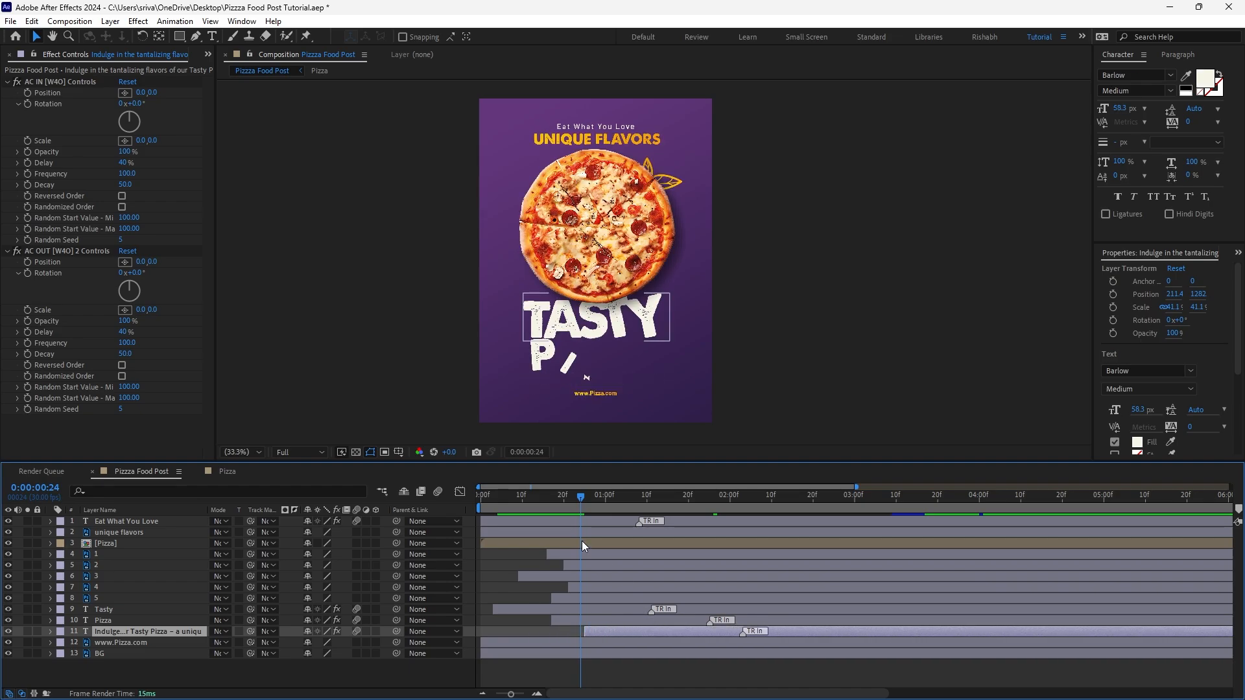
pyautogui.moveTo(554, 500); pyautogui.dragTo(630, 496)
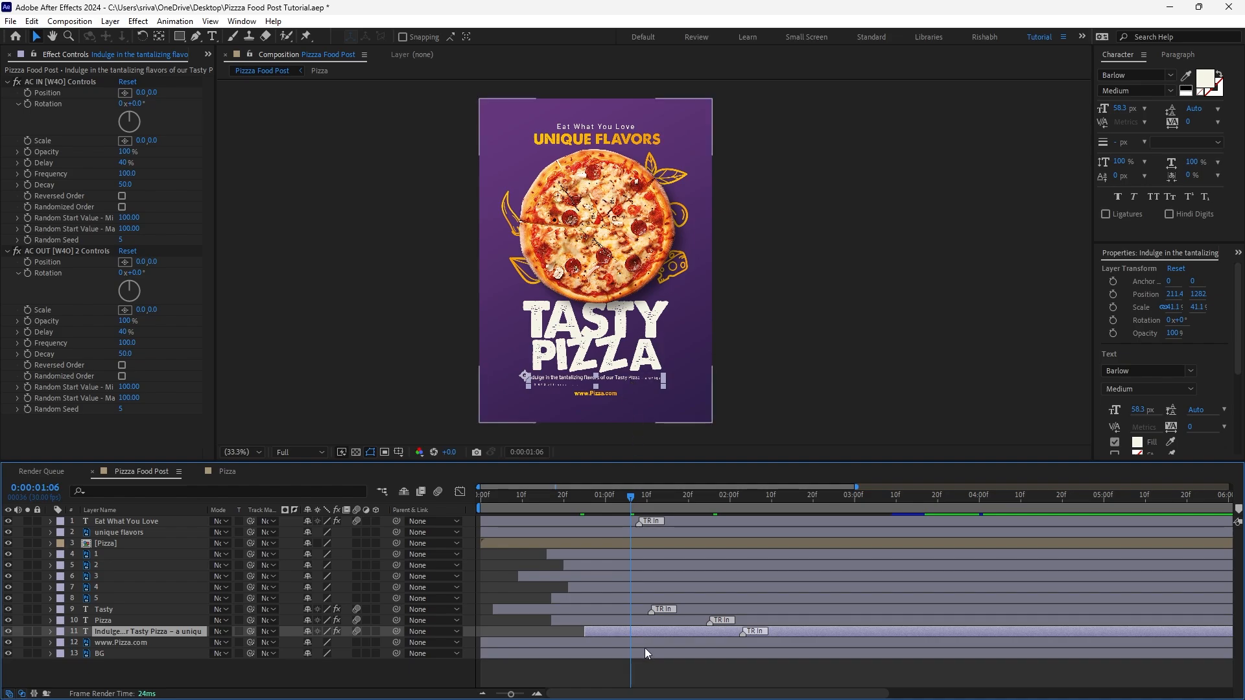
pyautogui.moveTo(616, 632); pyautogui.dragTo(634, 629)
pyautogui.click(592, 500)
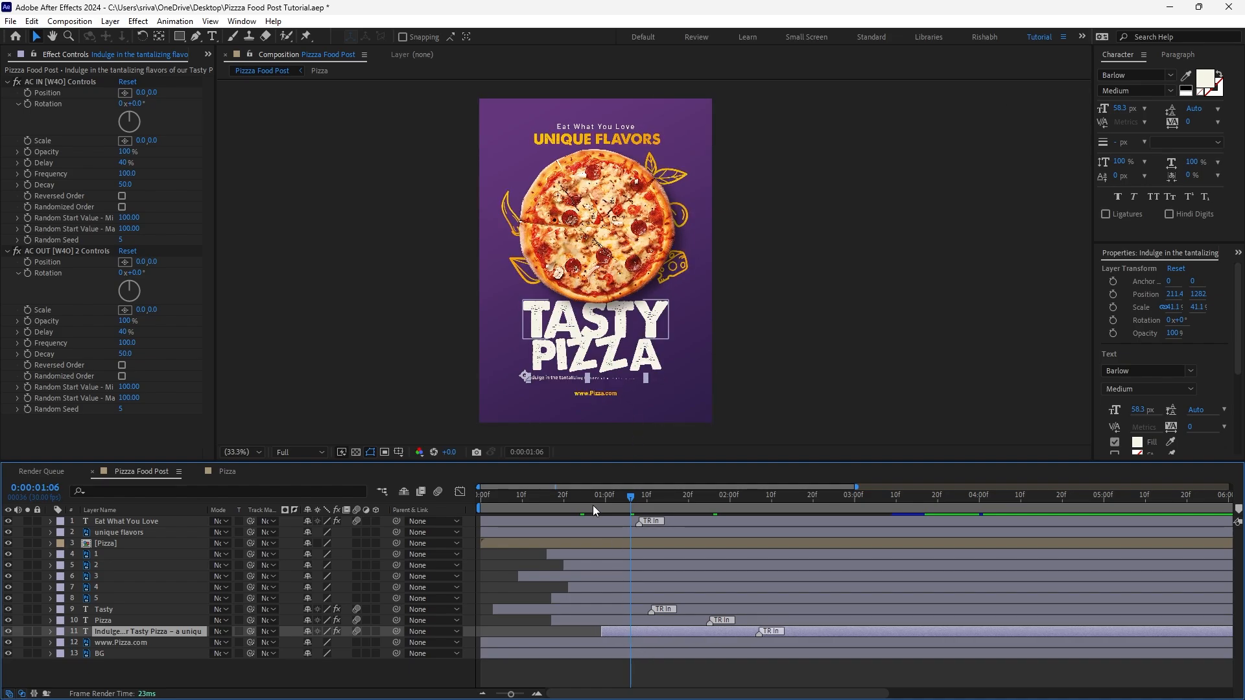
pyautogui.moveTo(597, 498); pyautogui.dragTo(645, 499)
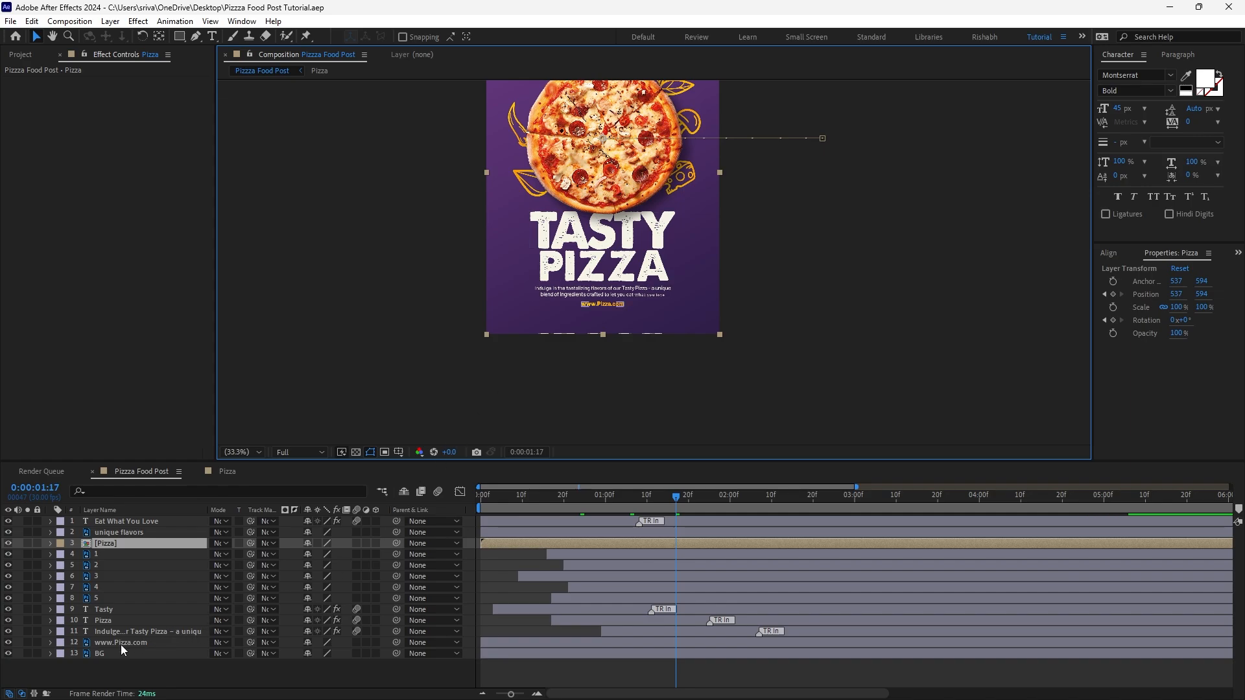
pyautogui.click(120, 644)
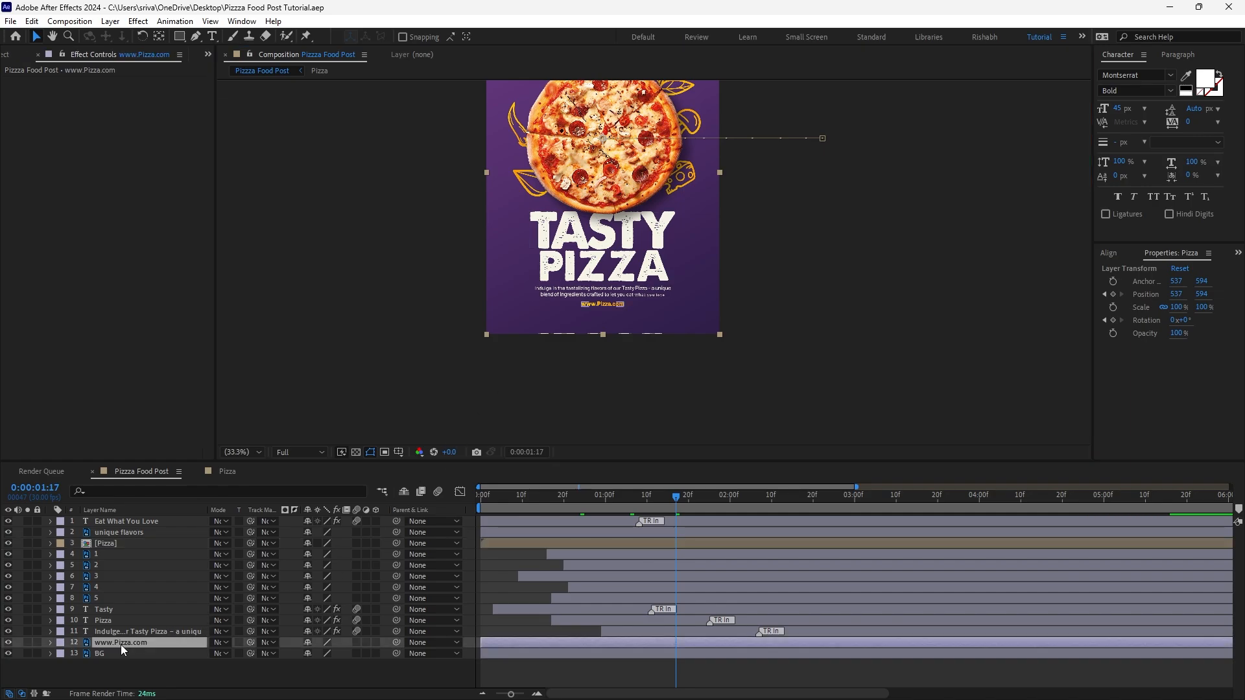
pyautogui.moveTo(548, 496); pyautogui.dragTo(577, 492)
pyautogui.press('p')
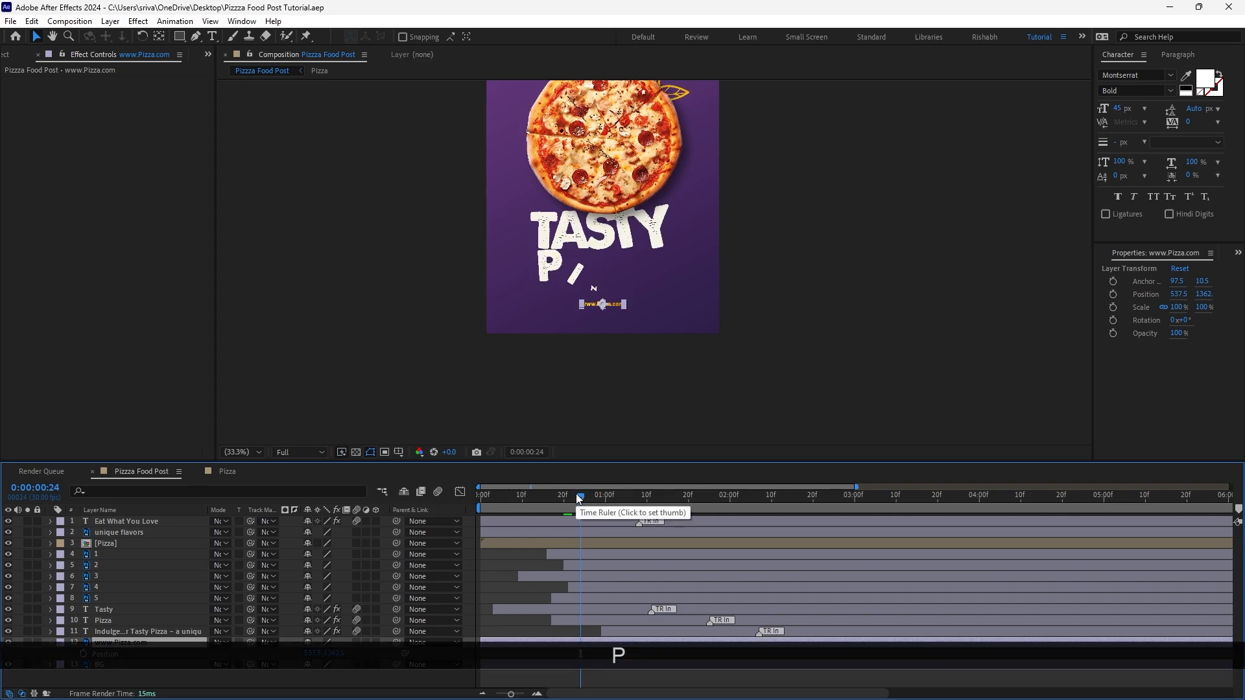
pyautogui.hotkey('shift', 't')
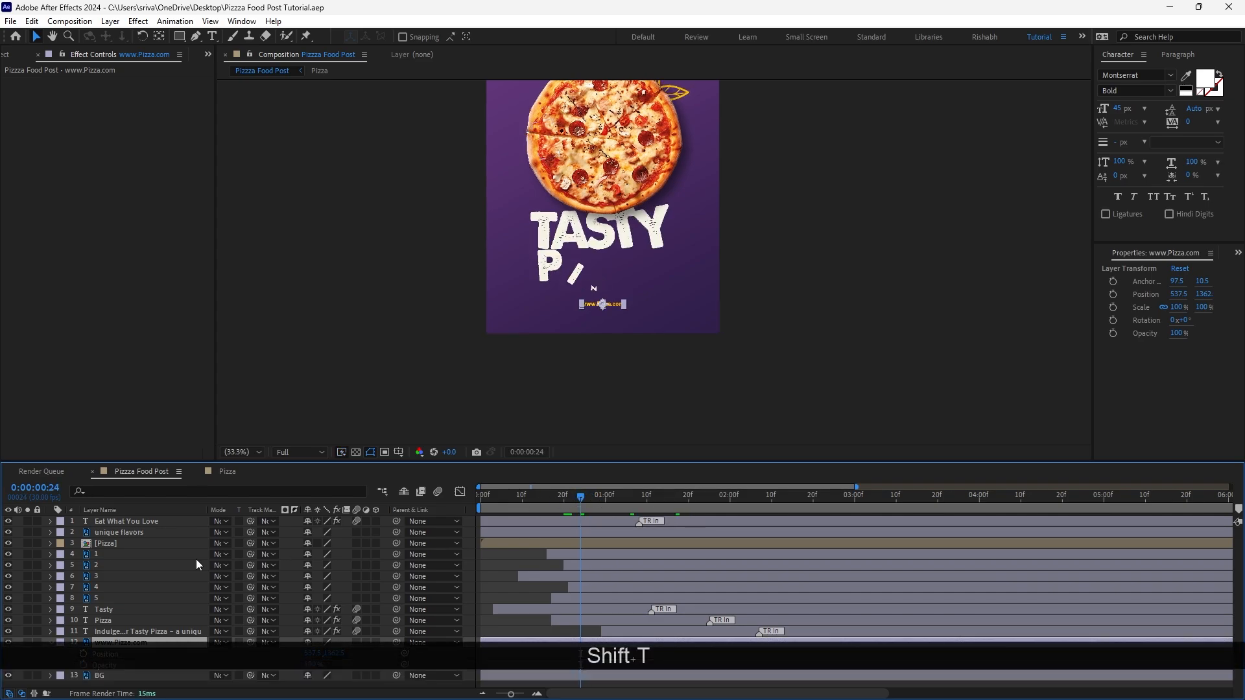
pyautogui.click(83, 654)
pyautogui.click(83, 664)
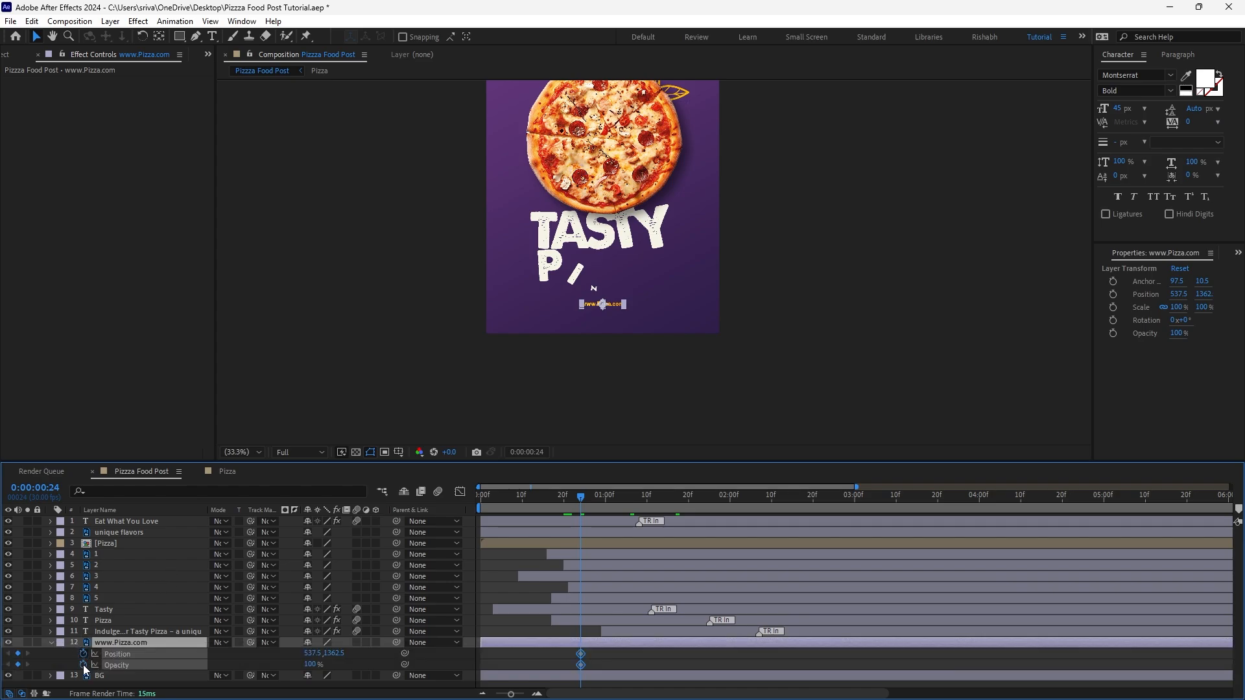
pyautogui.press('Home')
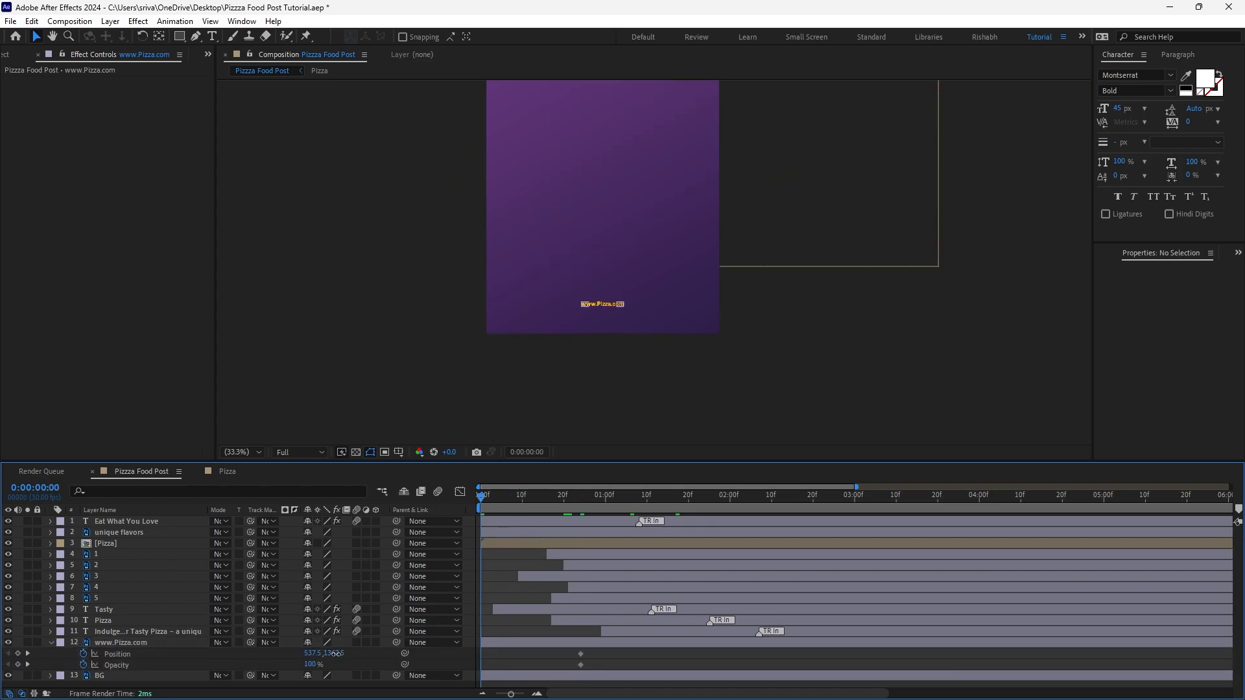
pyautogui.moveTo(337, 653); pyautogui.dragTo(381, 645)
pyautogui.moveTo(311, 664); pyautogui.dragTo(245, 663)
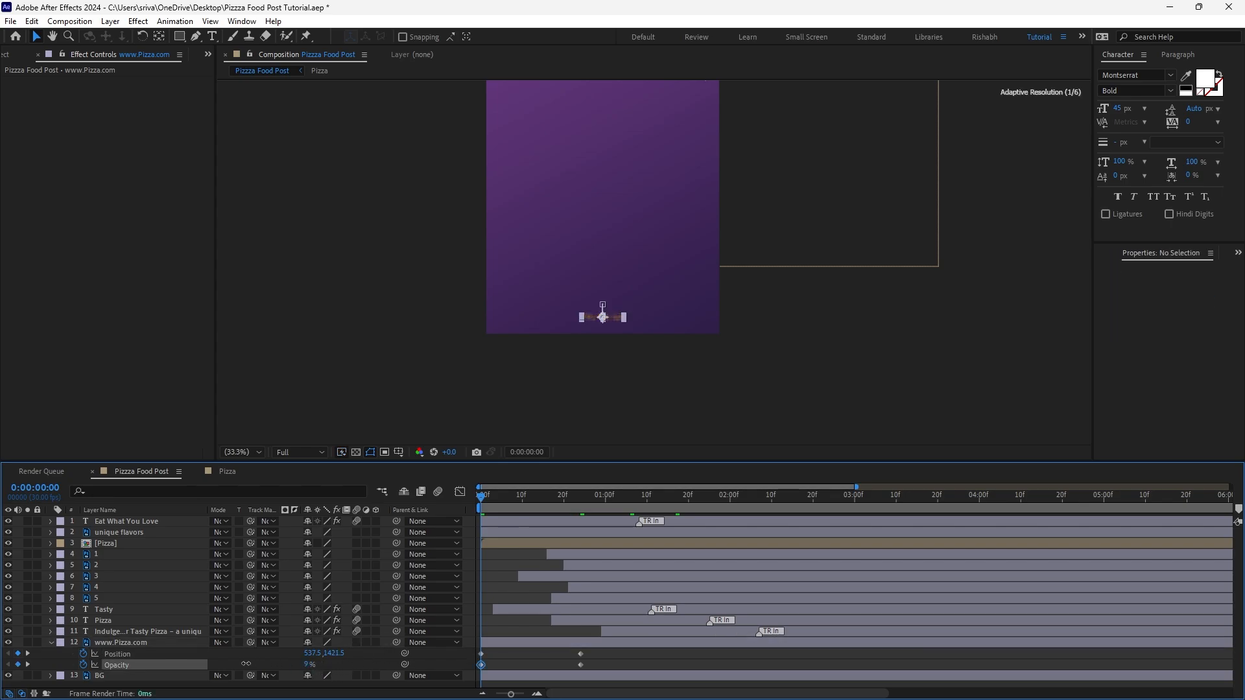
# Easy Ease the website text's end keyframes, reshape their speed curves for a fast start and long slowdown, and preview the motion
pyautogui.moveTo(603, 651); pyautogui.dragTo(555, 666)
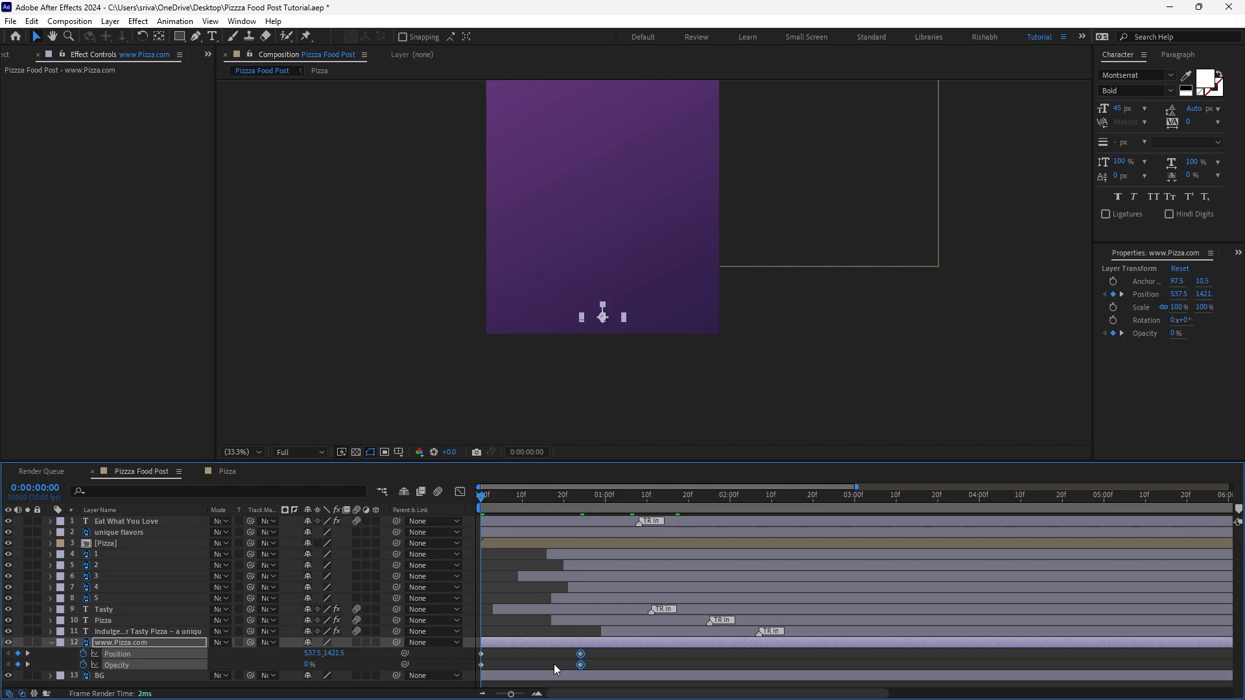
pyautogui.press('F9')
pyautogui.click(460, 492)
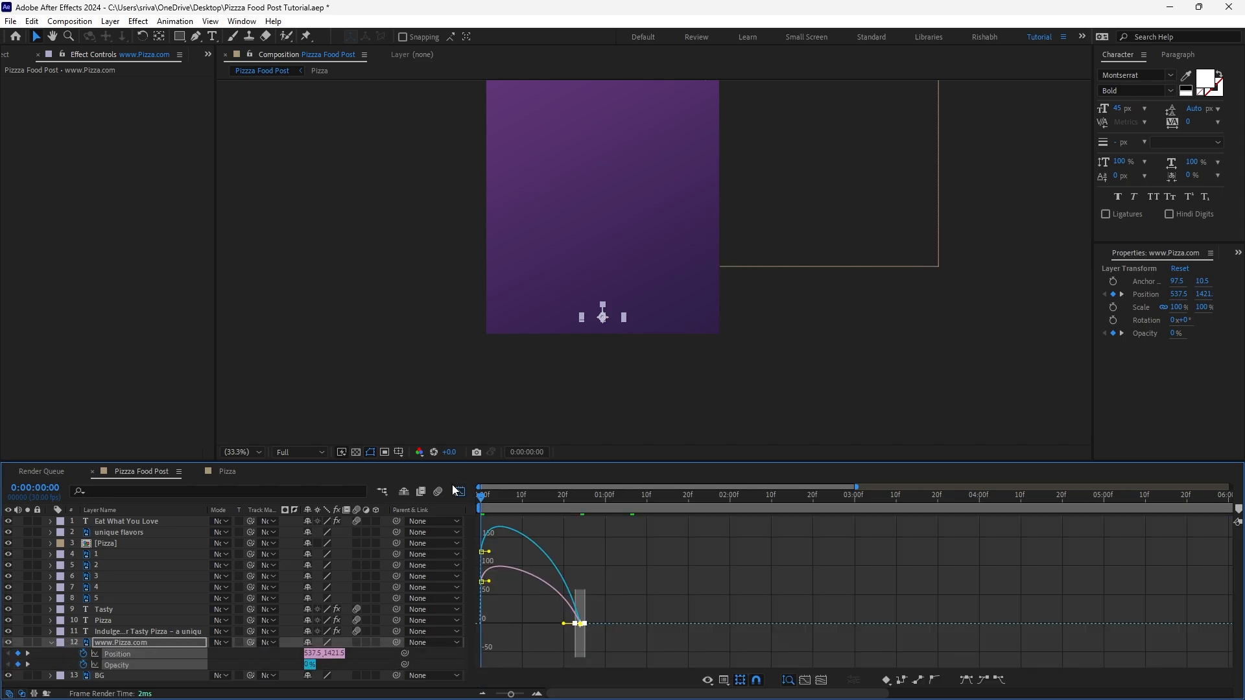
pyautogui.moveTo(622, 599); pyautogui.dragTo(543, 647)
pyautogui.press('space')
pyautogui.press('space')
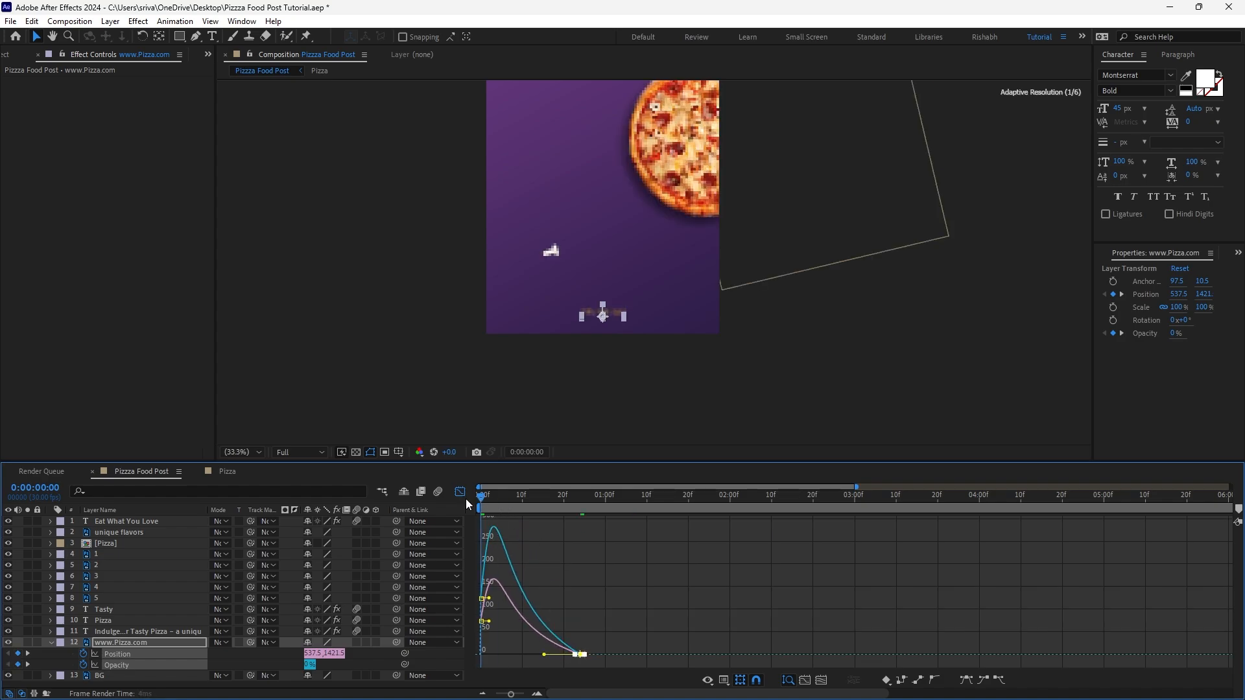
pyautogui.press('space')
pyautogui.scroll(3, 603, 272)
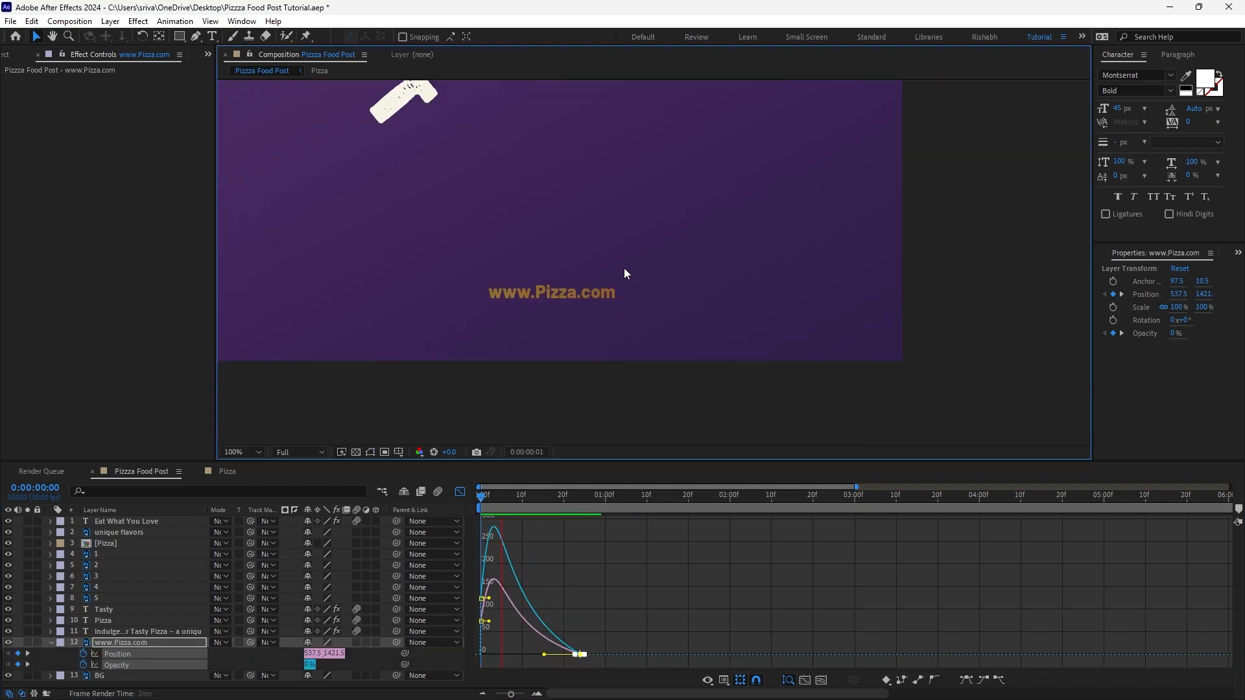
pyautogui.press('space')
pyautogui.scroll(-4, 505, 373)
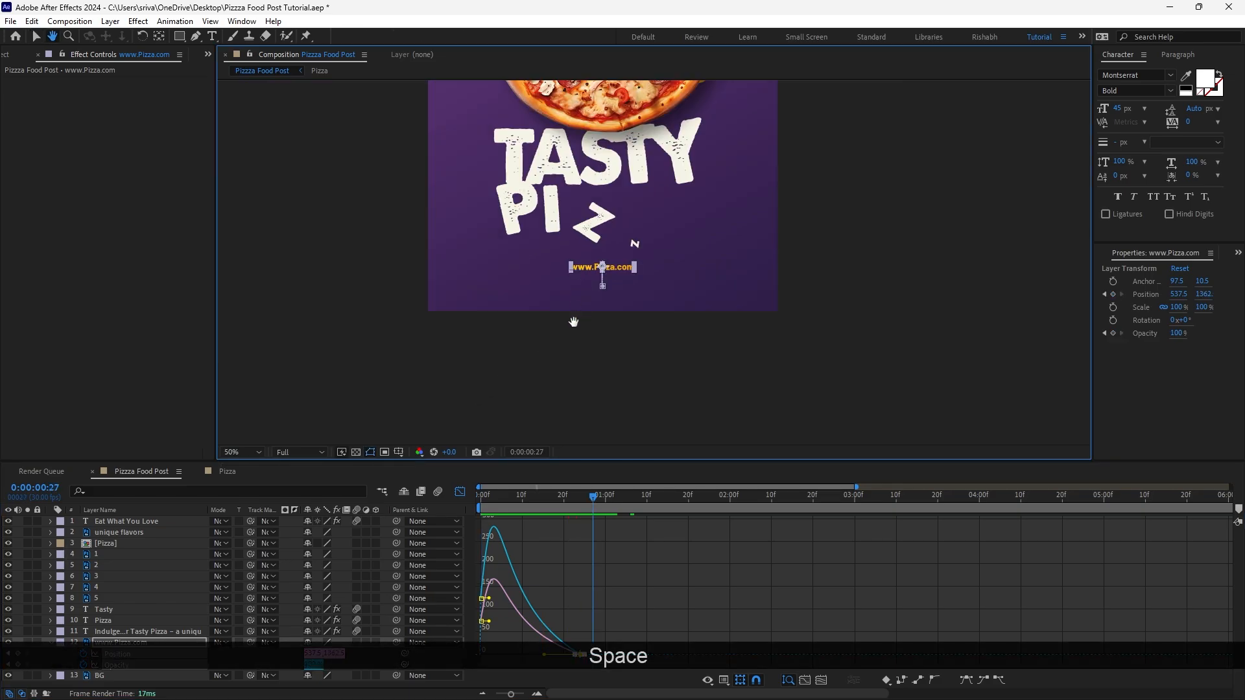
pyautogui.press('space')
pyautogui.hotkey('shift', 'F3')
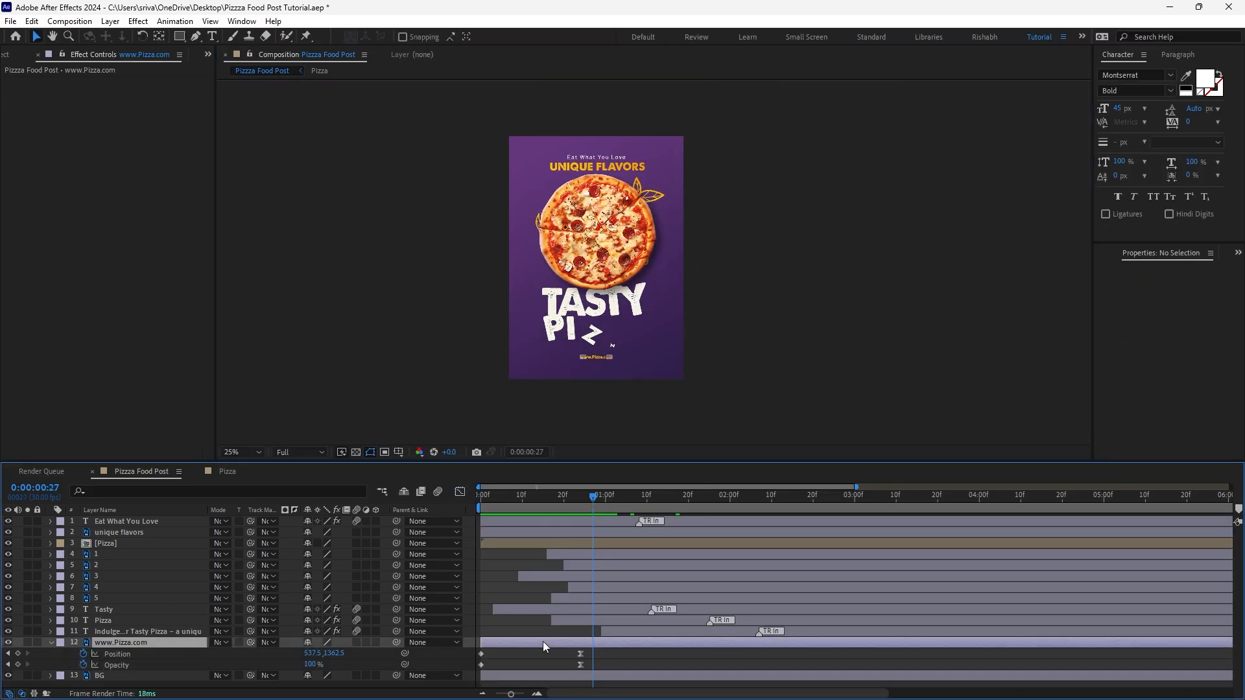
pyautogui.moveTo(644, 639); pyautogui.dragTo(718, 639)
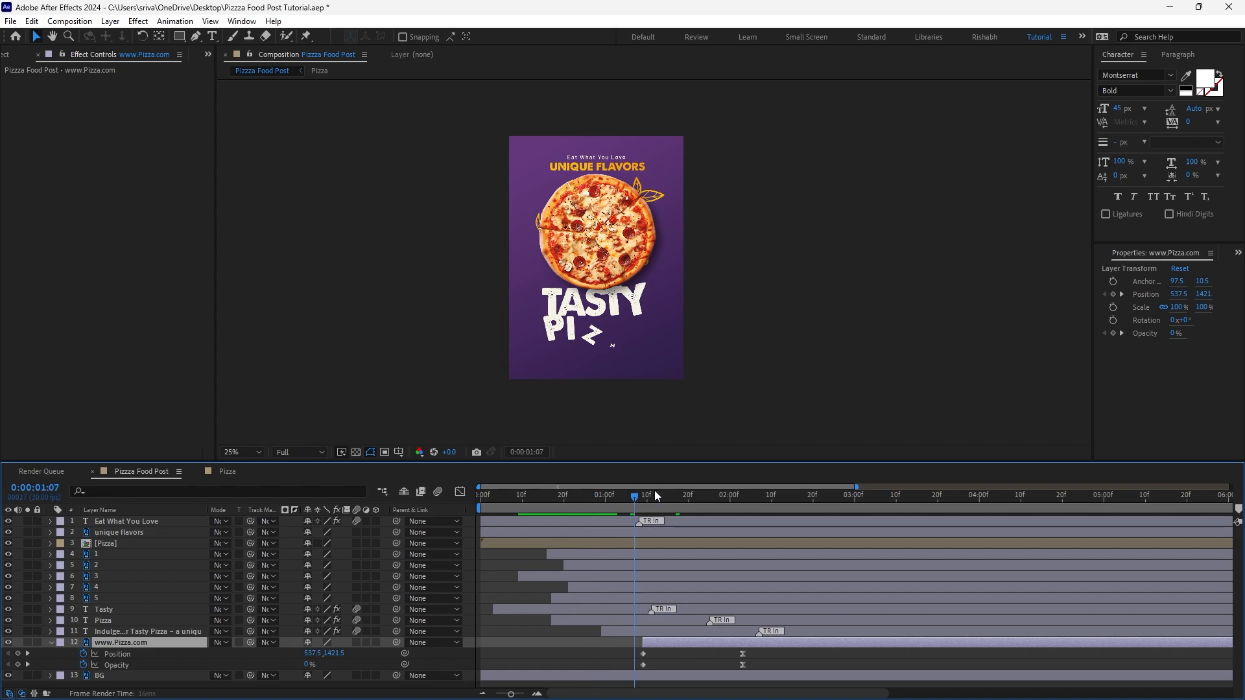
pyautogui.moveTo(655, 490); pyautogui.dragTo(670, 492)
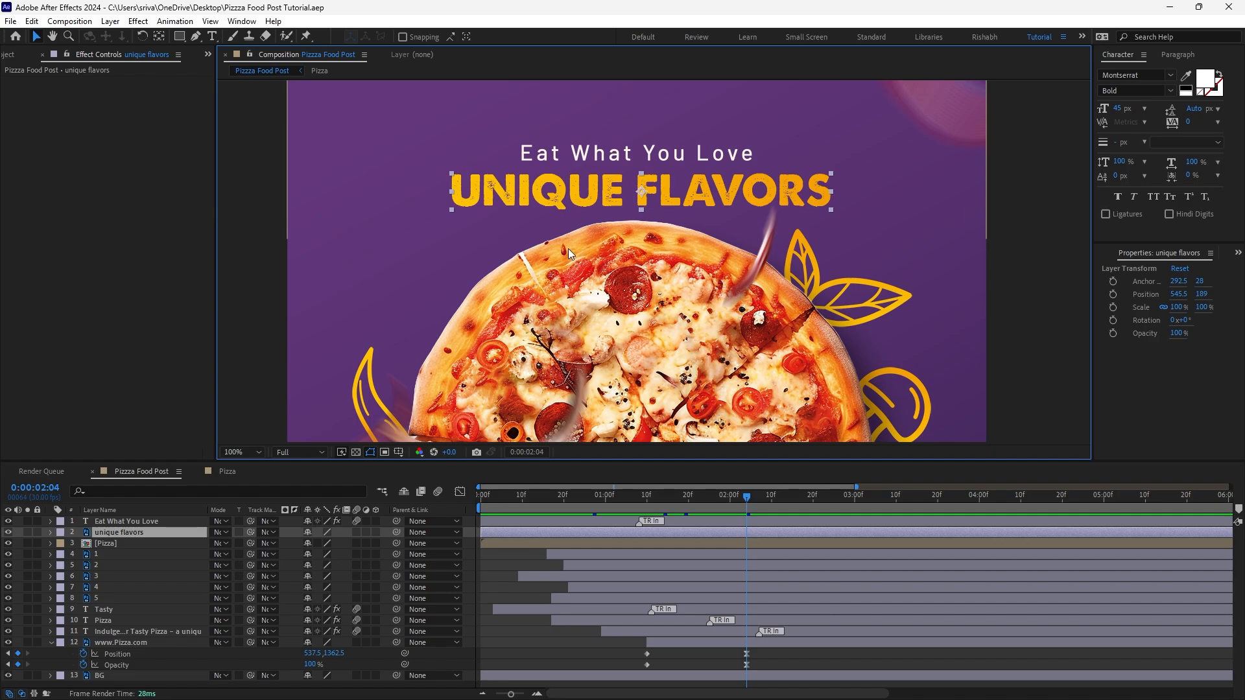
# Mask the word UNIQUE on the unique flavors layer with a rectangle, duplicate the layer, and set the lower copy's mask to Subtract
pyautogui.click(180, 36)
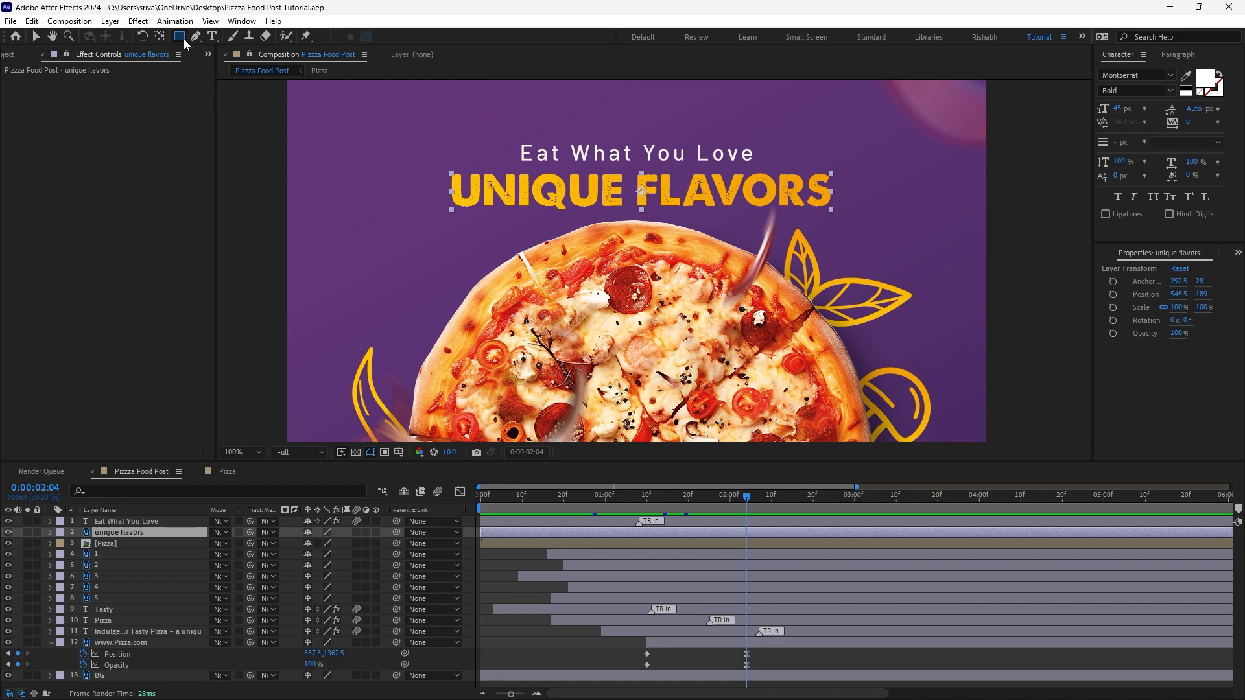
pyautogui.moveTo(417, 150); pyautogui.dragTo(628, 234)
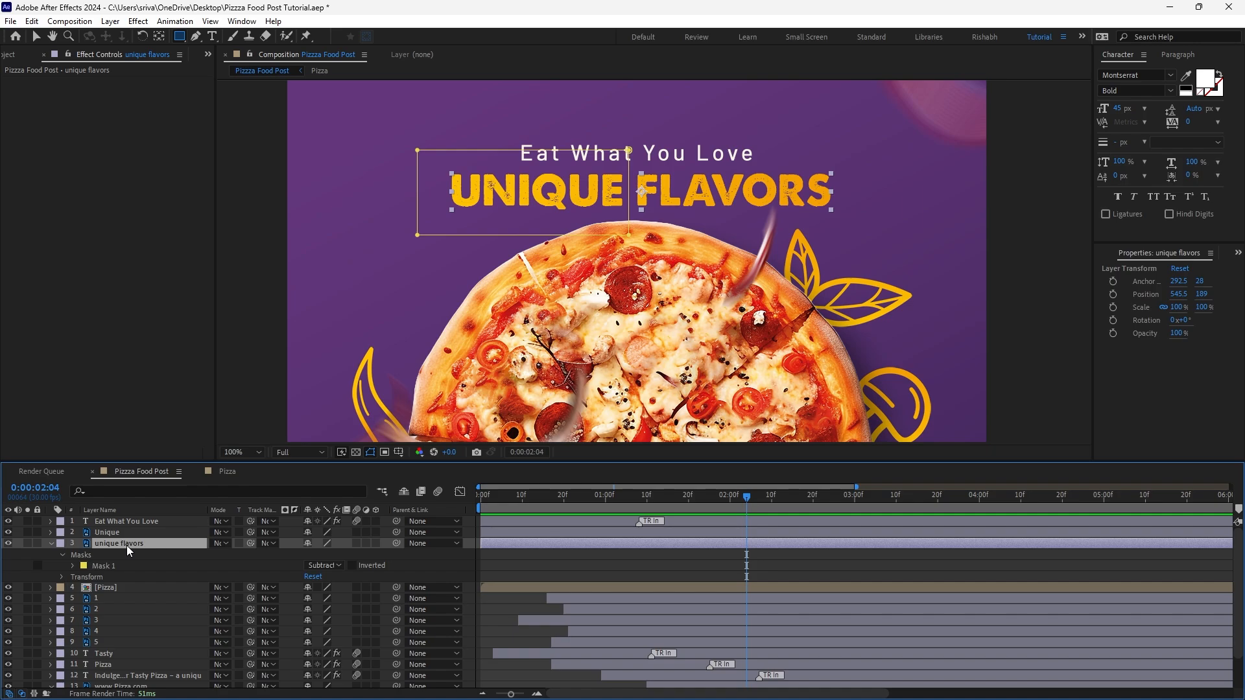
pyautogui.click(324, 565)
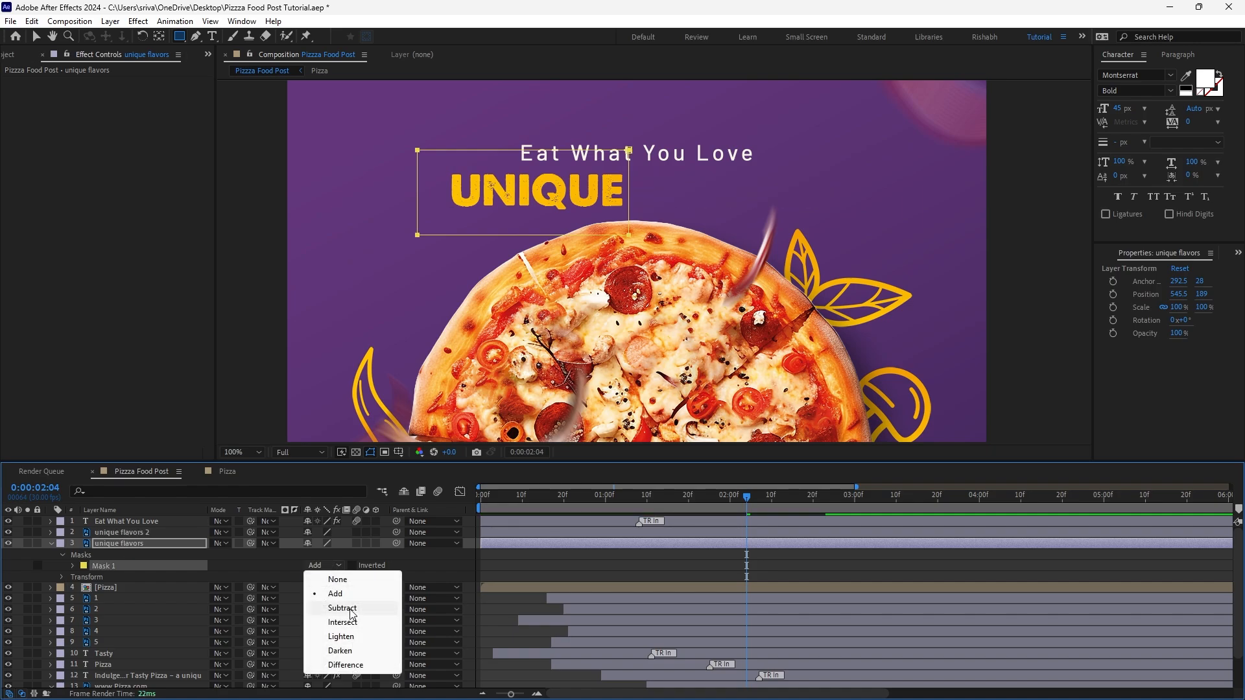
pyautogui.click(342, 608)
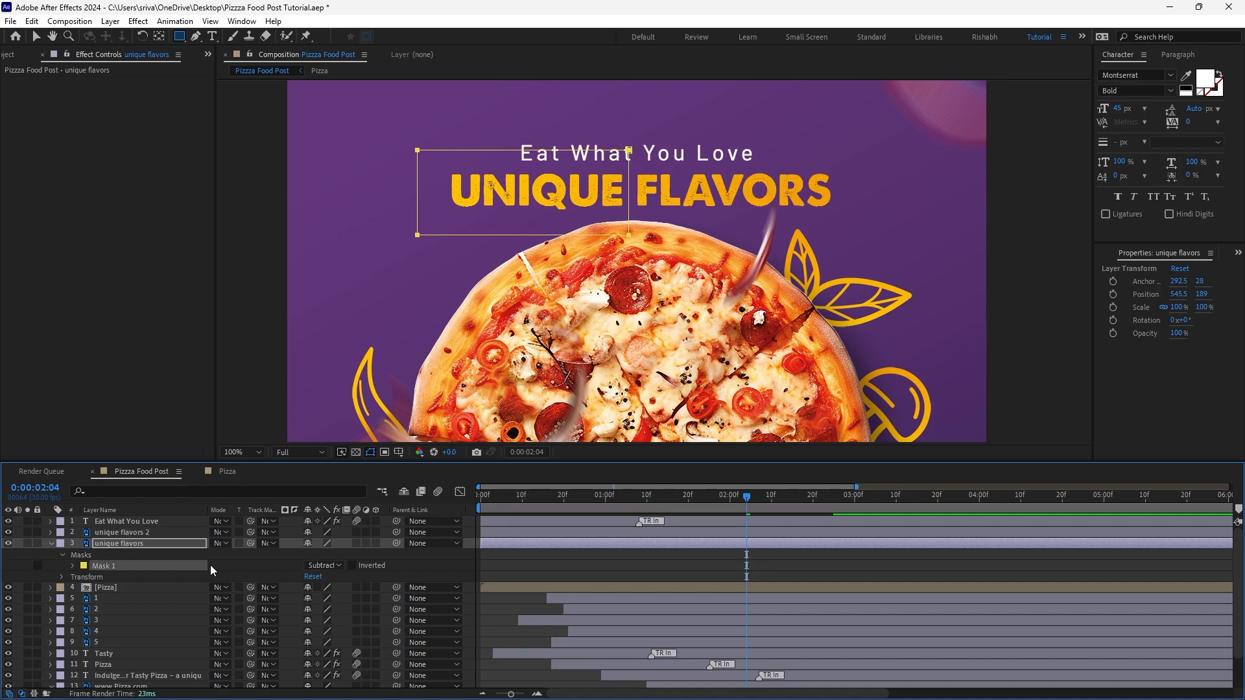
# Rename the upper masked title layer as Unique and the lower one as Flavors
pyautogui.hotkey('ctrl', 'Up')
pyautogui.press('Return')
pyautogui.write('Unique')
pyautogui.press('Return')
pyautogui.hotkey('ctrl', 'Down')
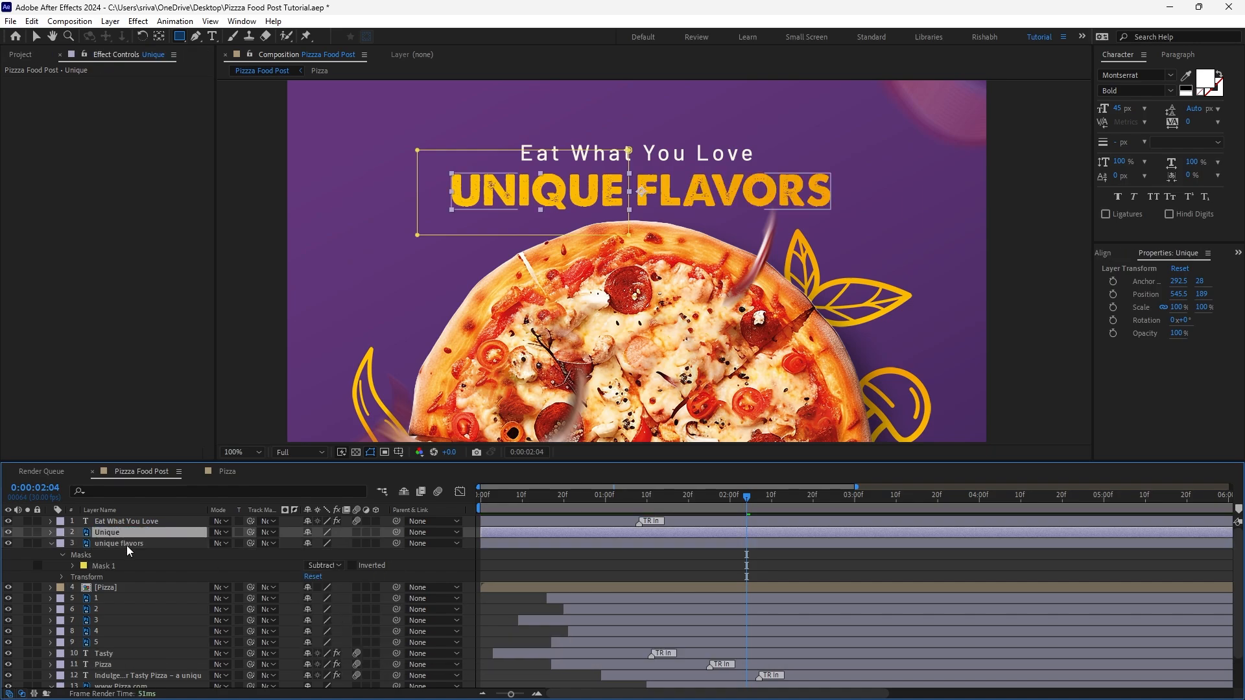
pyautogui.press('Return')
pyautogui.write('Flavors')
pyautogui.press('Return')
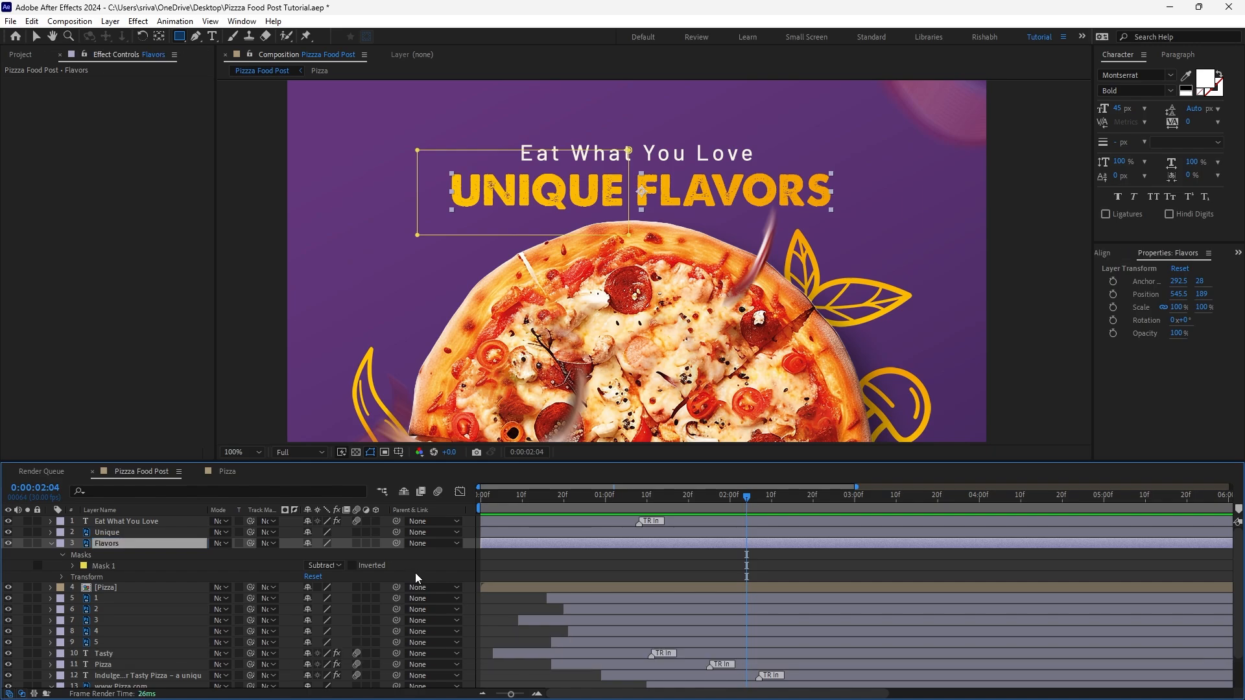
# Draw a white rectangle shape covering the UNIQUE FLAVORS title and rename its layer as Matte
pyautogui.hotkey('ctrl', 'shift', 'a')
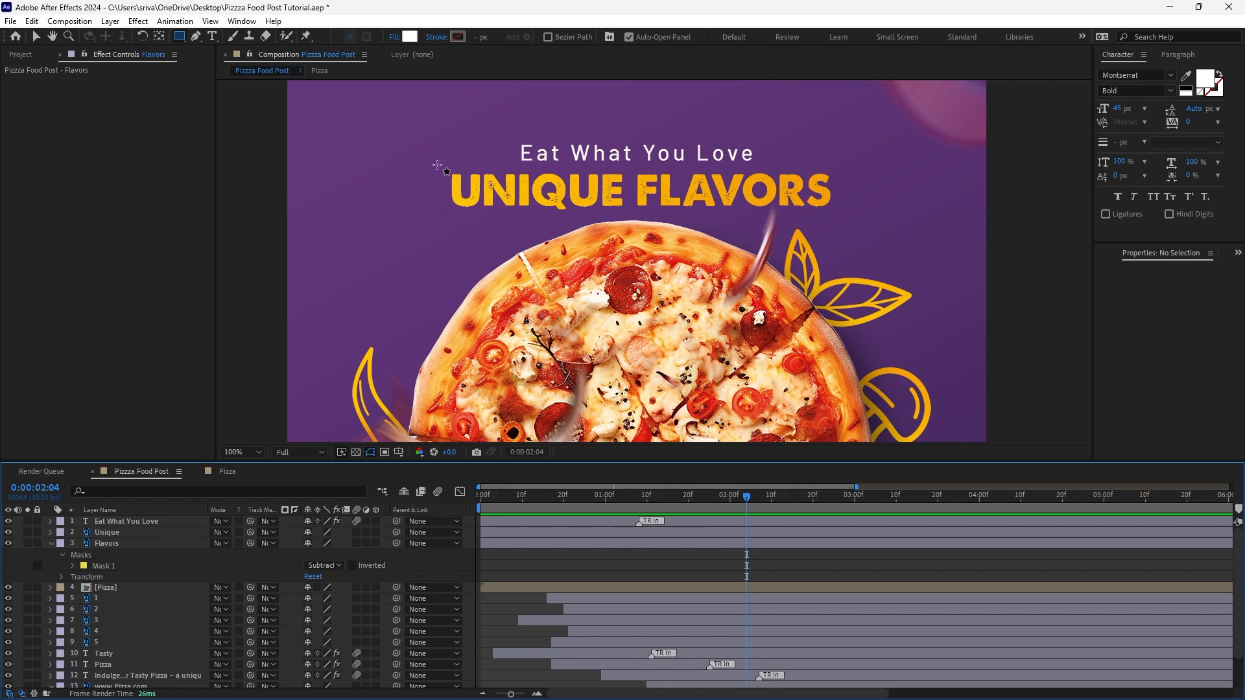
pyautogui.moveTo(438, 165); pyautogui.dragTo(841, 208)
pyautogui.click(60, 521)
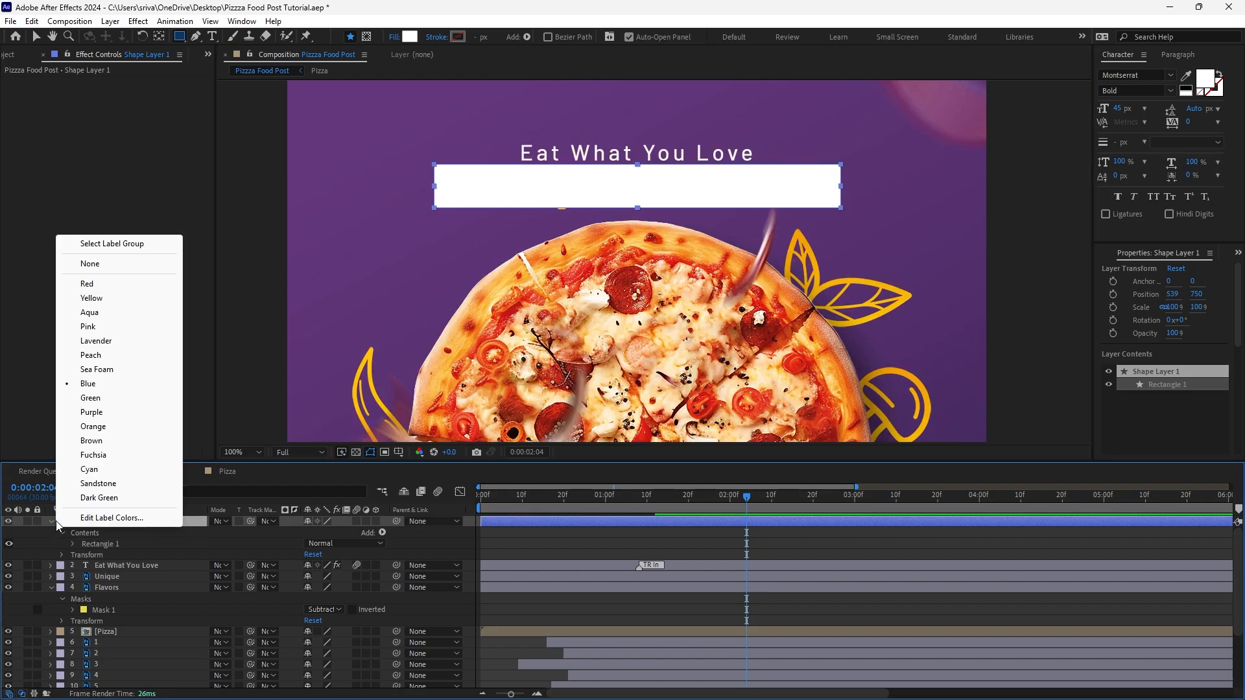
pyautogui.click(52, 521)
pyautogui.press('Return')
pyautogui.write('Matte')
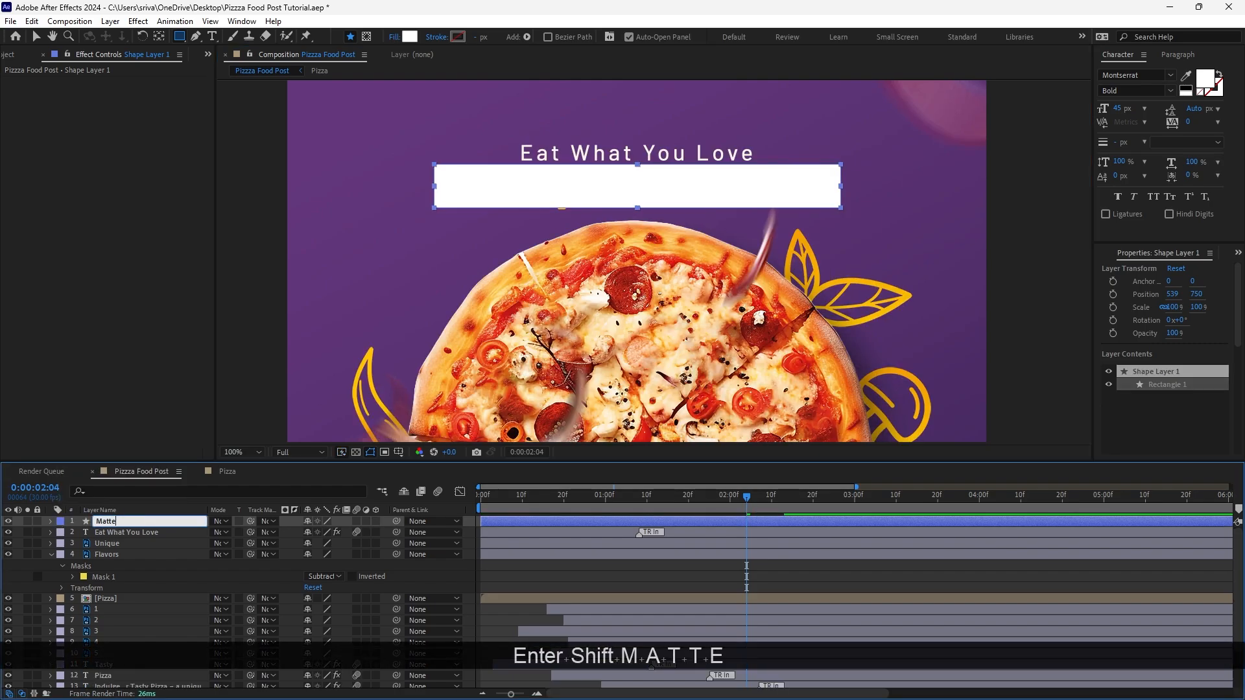
pyautogui.press('Return')
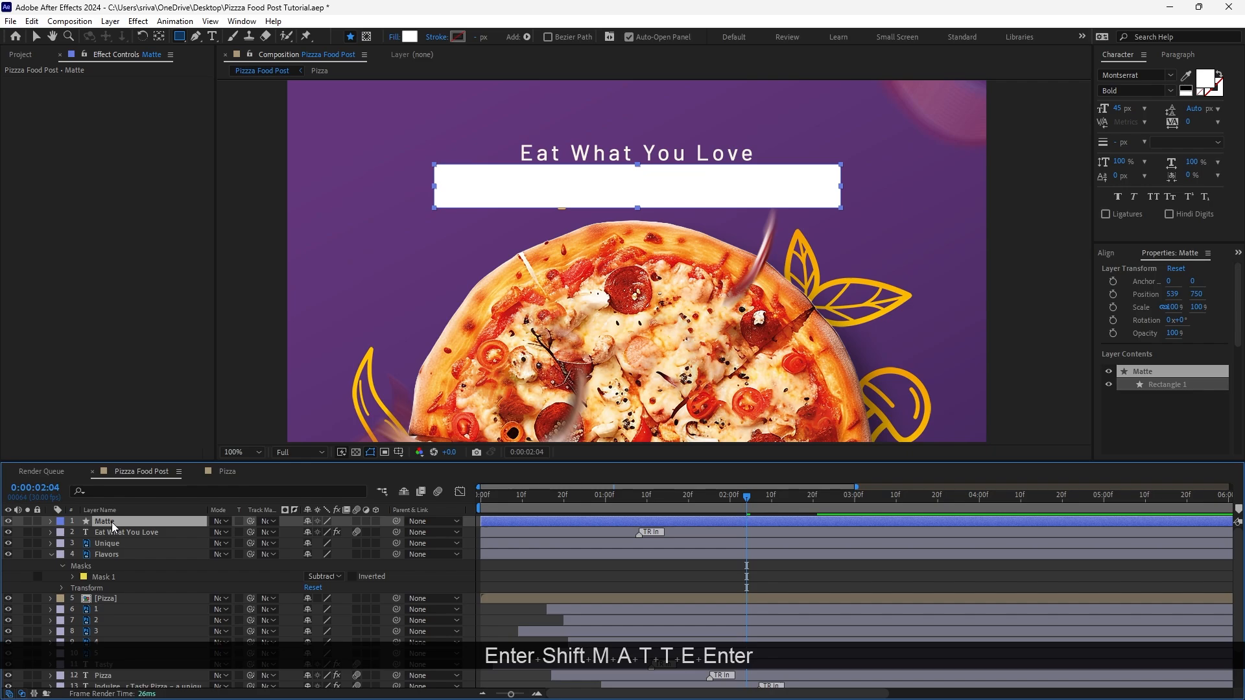
# Place the Matte layer directly above Unique and assign it as the track matte for both Unique and Flavors
pyautogui.moveTo(112, 523); pyautogui.dragTo(114, 542)
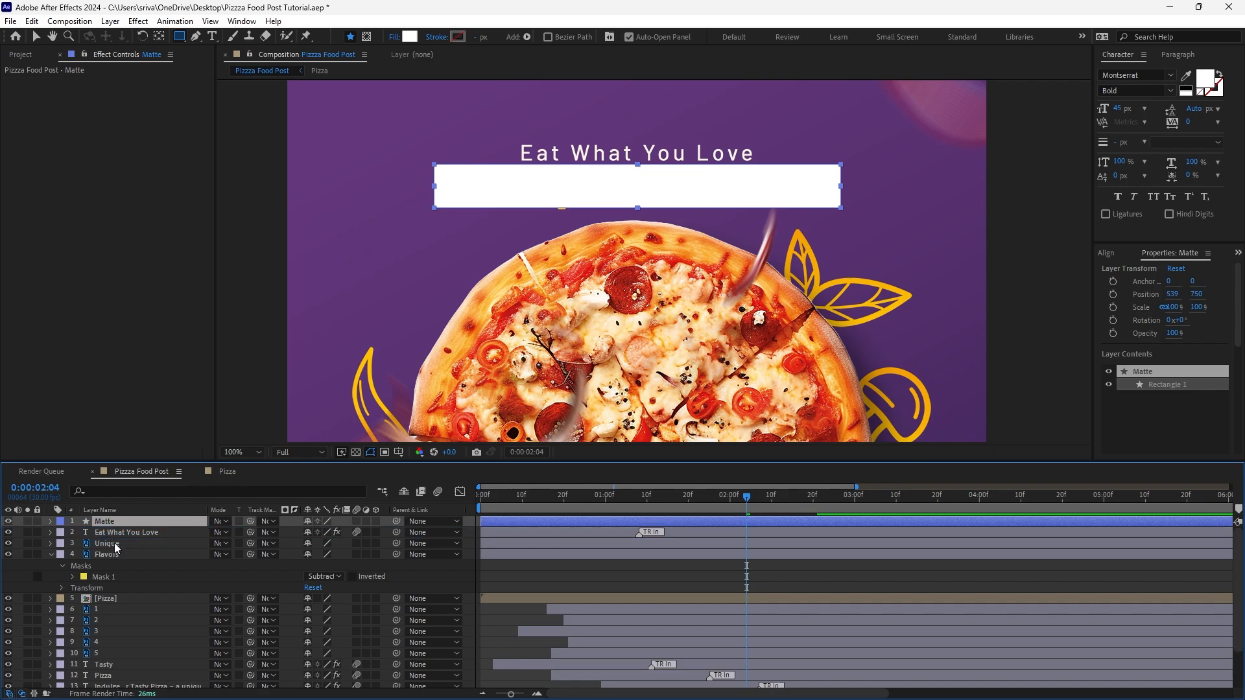
pyautogui.click(130, 542)
pyautogui.keyDown('shift'); pyautogui.click(130, 551); pyautogui.keyUp('shift')
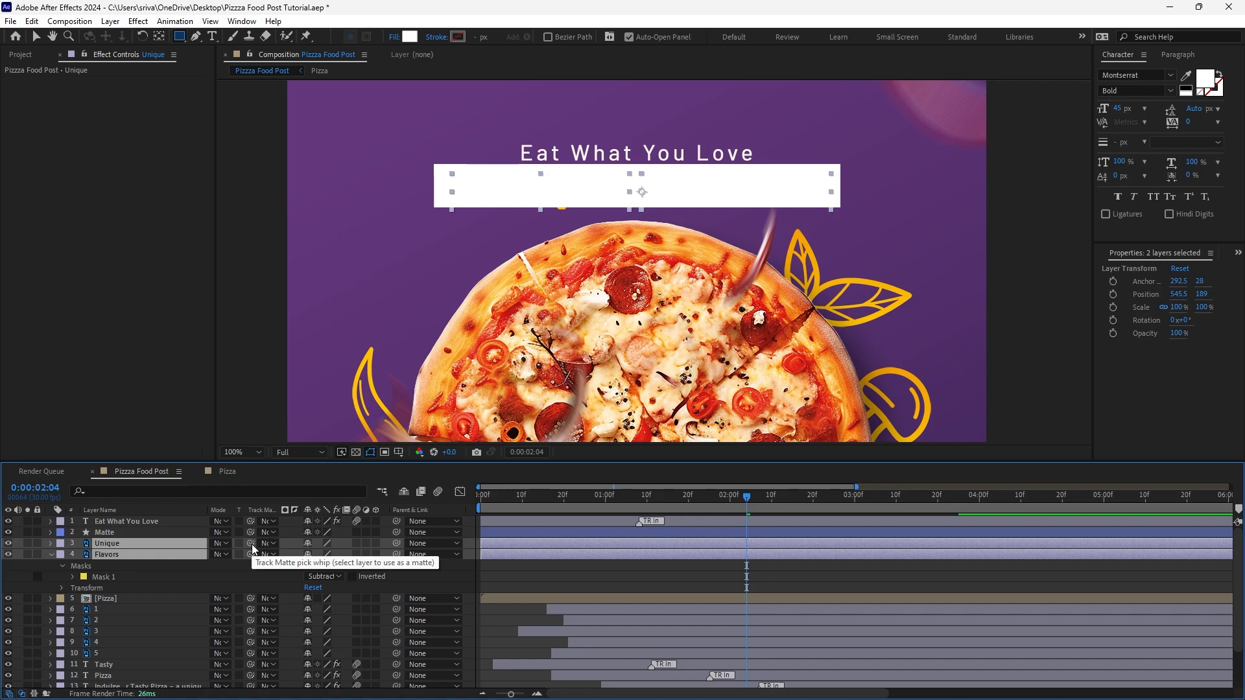
pyautogui.moveTo(252, 549); pyautogui.dragTo(122, 533)
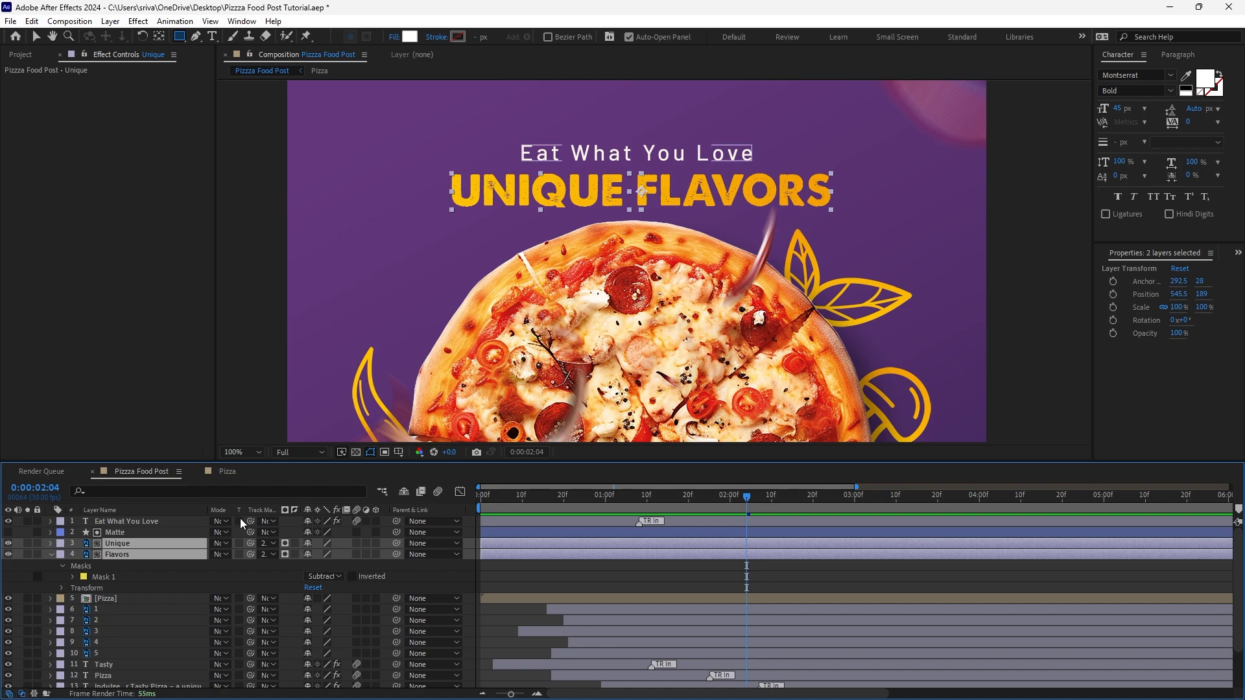
pyautogui.press('F4')
pyautogui.press('F4')
# Add Position keyframes to the Unique and Flavors layers at frame 20
pyautogui.click(403, 571)
pyautogui.moveTo(575, 496); pyautogui.dragTo(563, 505)
pyautogui.click(538, 554)
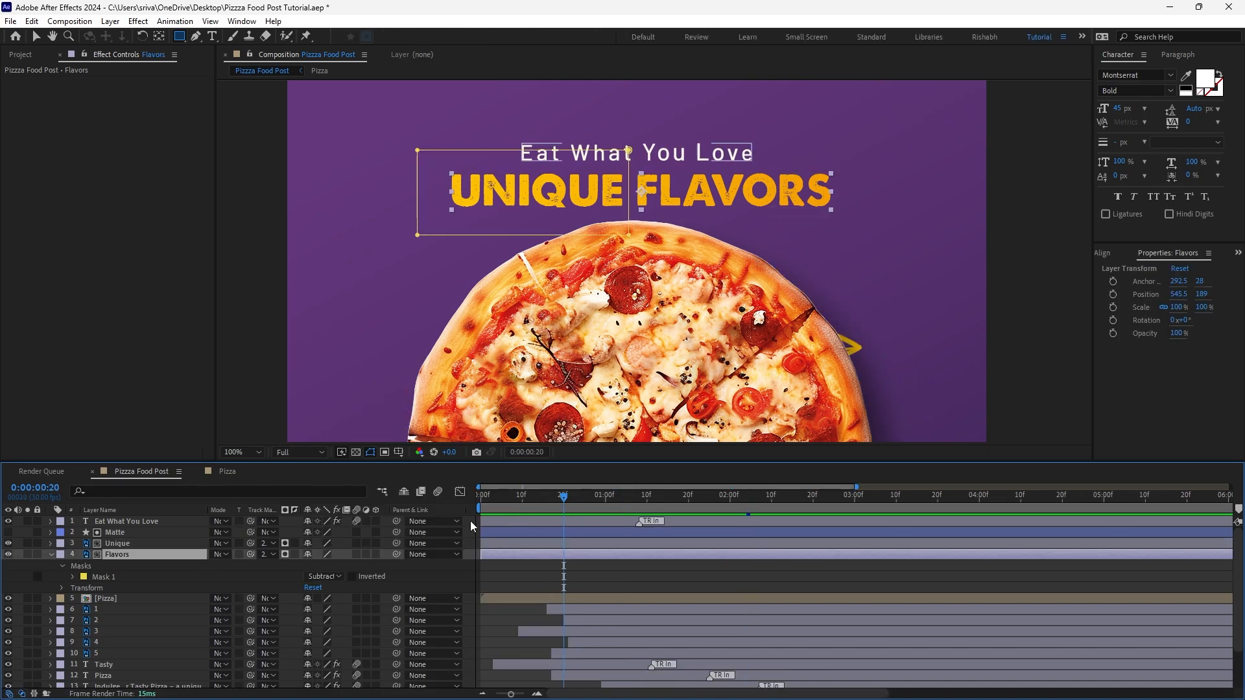
pyautogui.keyDown('shift'); pyautogui.click(148, 546); pyautogui.keyUp('shift')
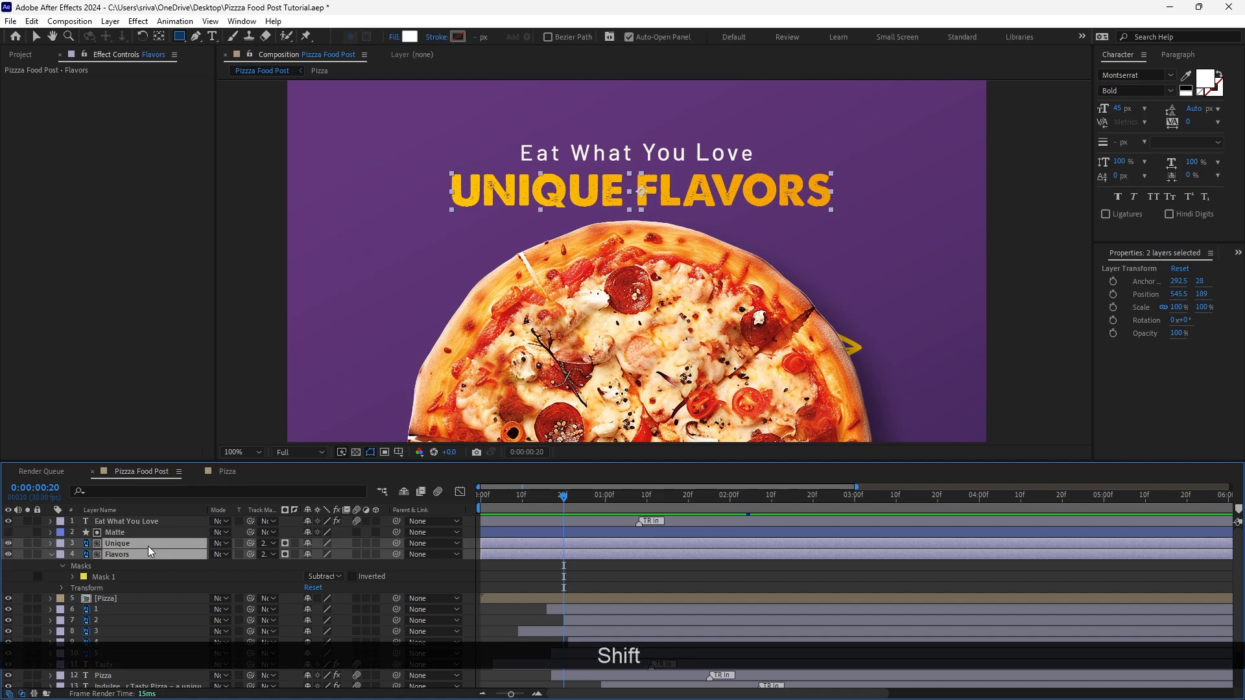
pyautogui.press('p')
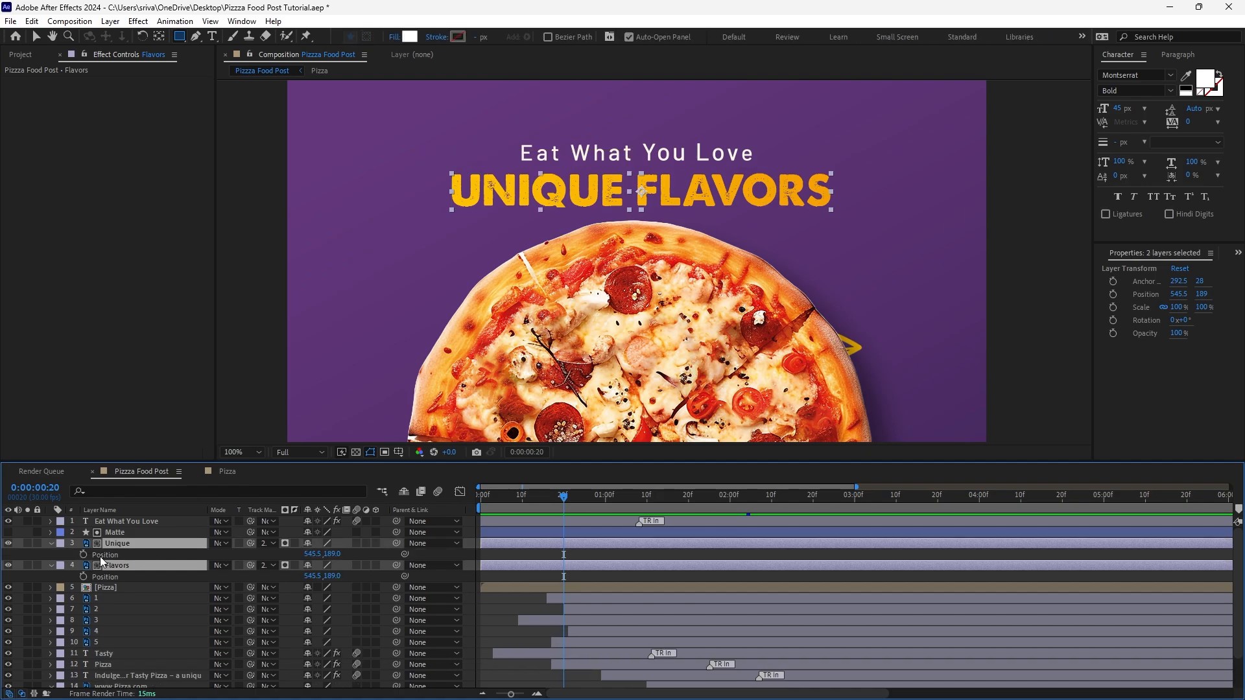
pyautogui.click(84, 555)
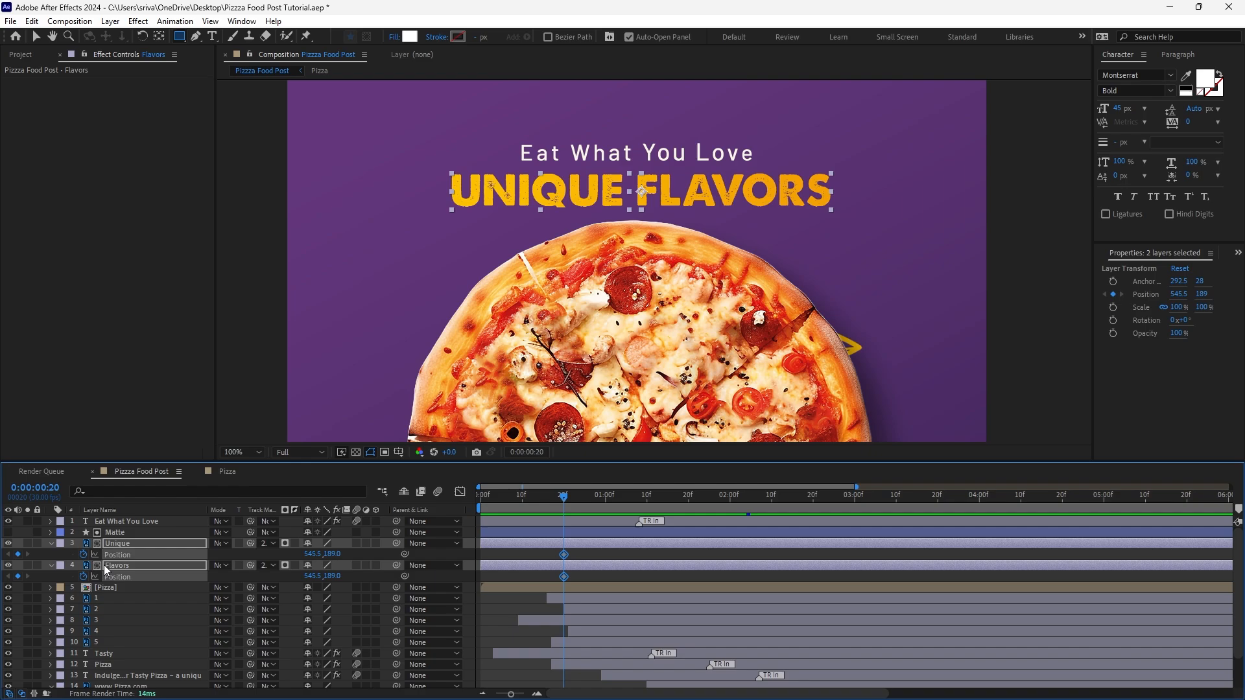
# Set the vertical Position of the Unique and Flavors layers to 254 at frame 0 so both titles start below the matte
pyautogui.click(513, 497)
pyautogui.press('Home')
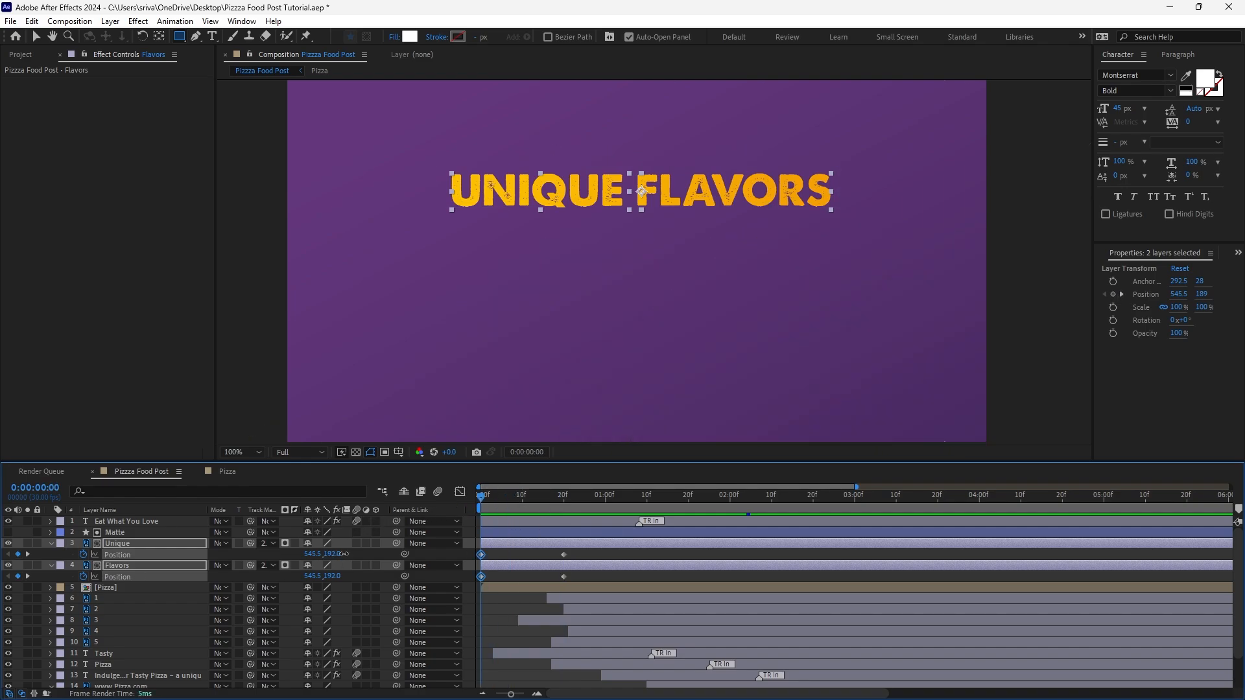
pyautogui.moveTo(344, 554); pyautogui.dragTo(385, 550)
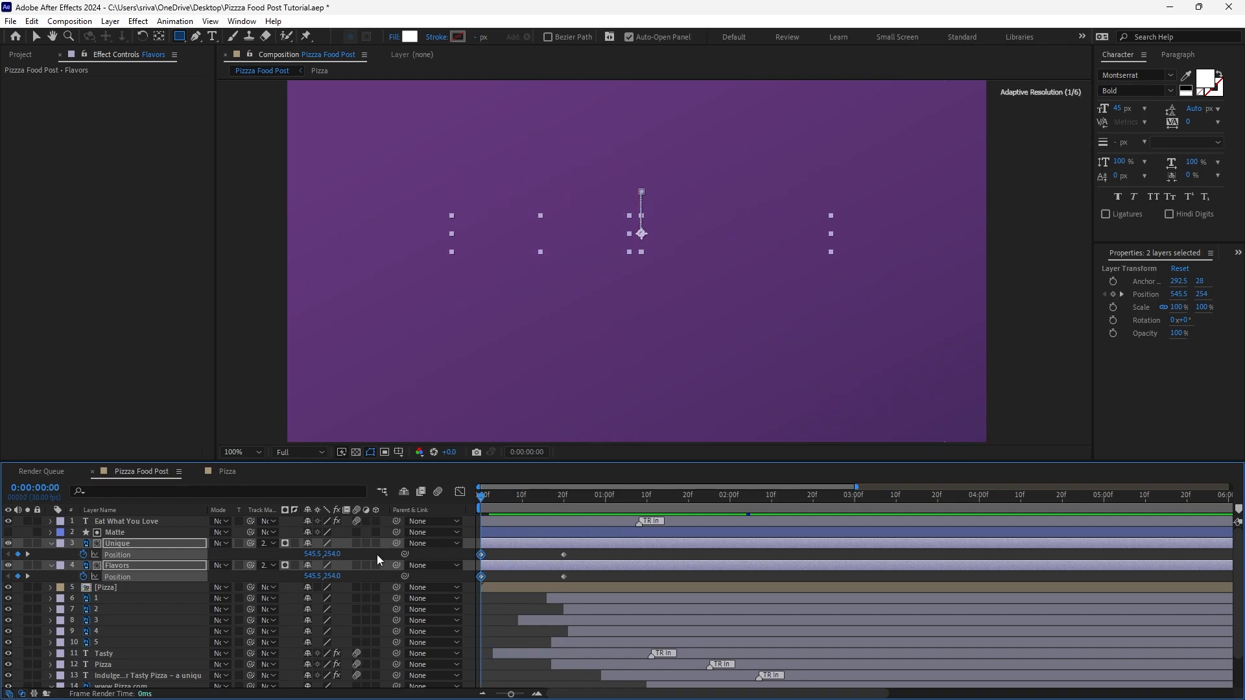
# Easy-ease the frame 20 Position keyframes of Unique and Flavors, lengthen their incoming ease in the speed graph, and preview the motion
pyautogui.moveTo(581, 551); pyautogui.dragTo(542, 594)
pyautogui.press('F9')
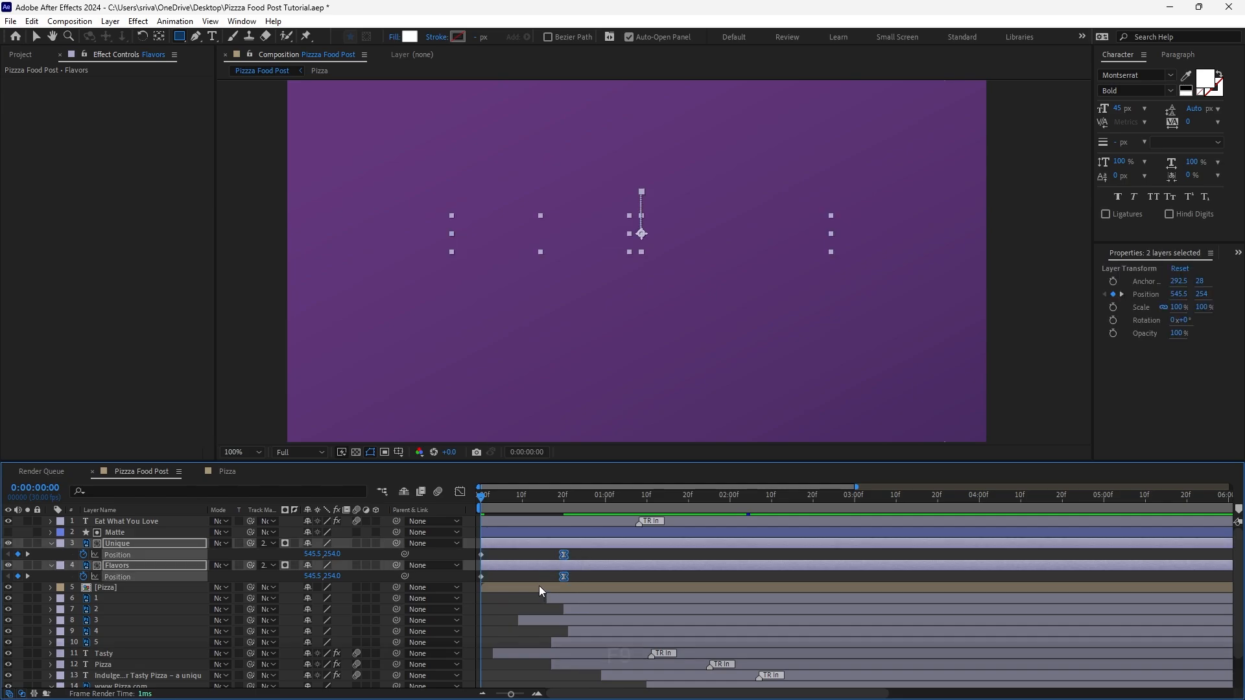
pyautogui.click(460, 492)
pyautogui.moveTo(550, 654); pyautogui.dragTo(534, 652)
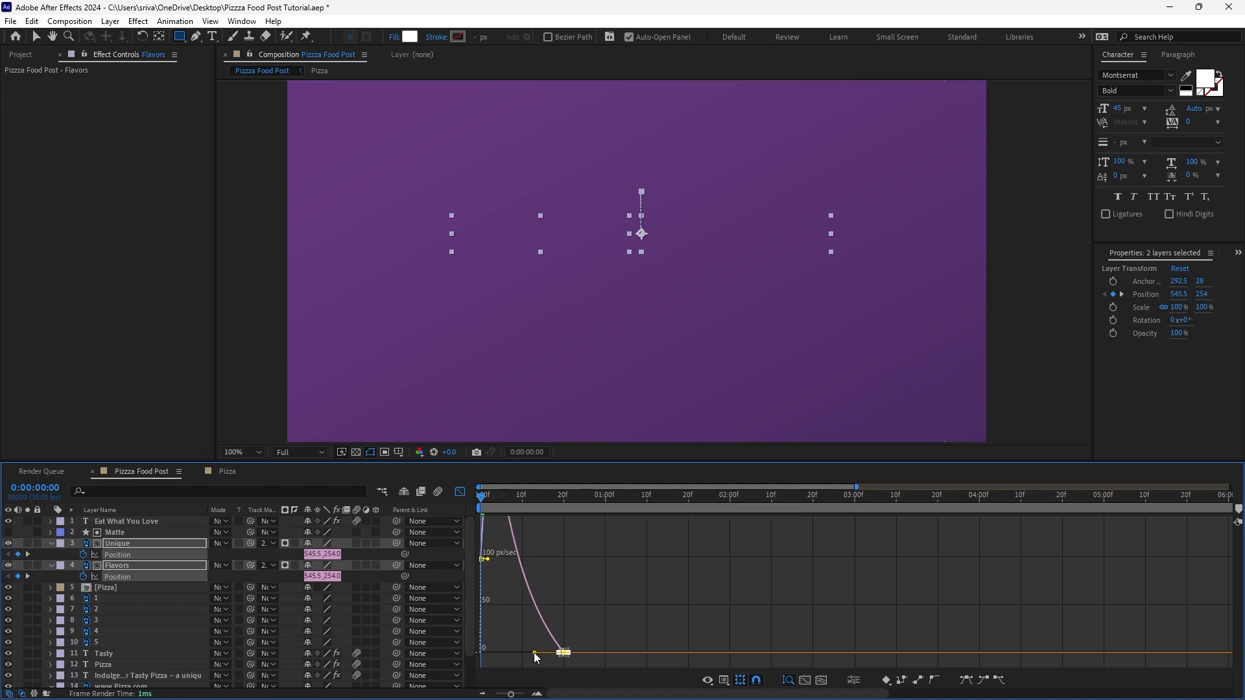
pyautogui.press('space')
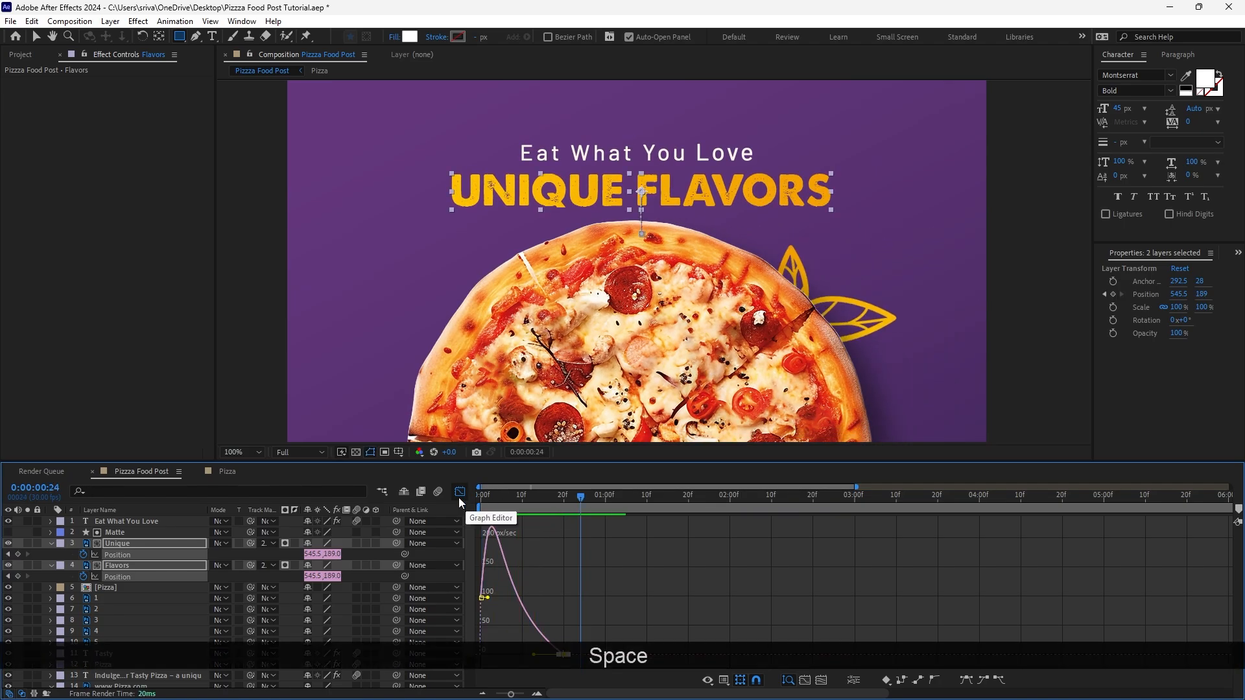
pyautogui.click(460, 492)
# Delay the Flavors layer to start at about frame 8, after Unique, and preview the staggered title reveal
pyautogui.click(521, 557)
pyautogui.click(534, 566)
pyautogui.moveTo(534, 566); pyautogui.dragTo(551, 566)
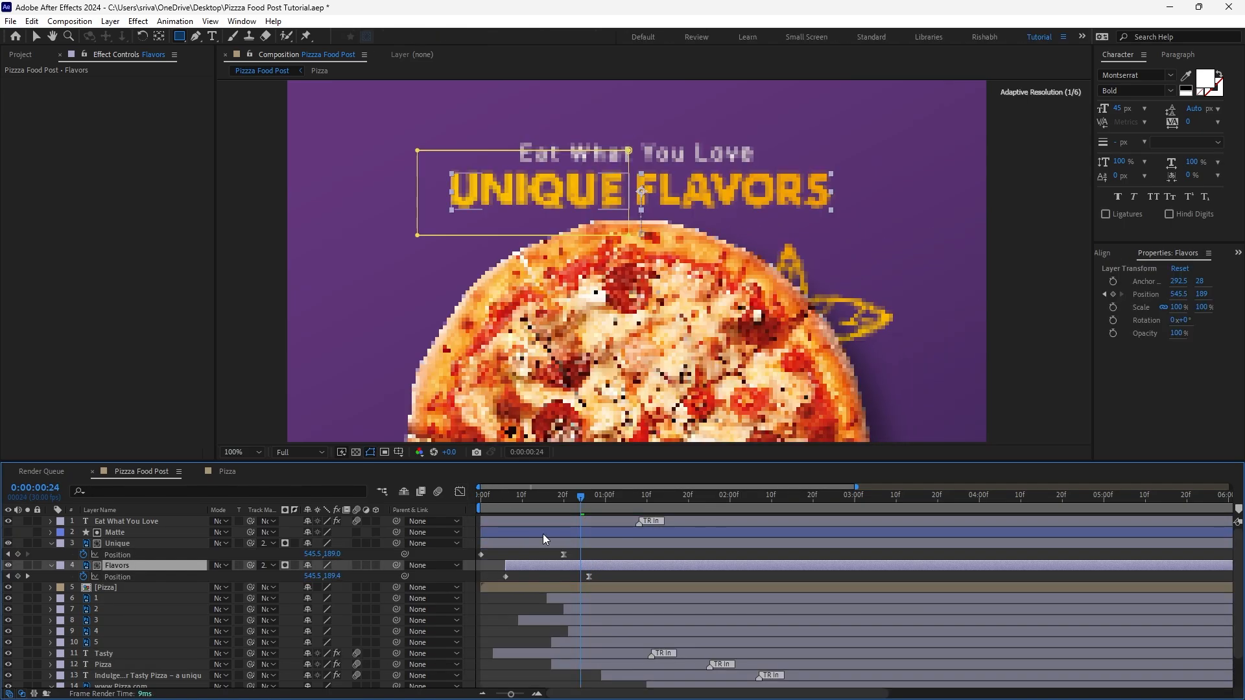
pyautogui.press('space')
pyautogui.press('space')
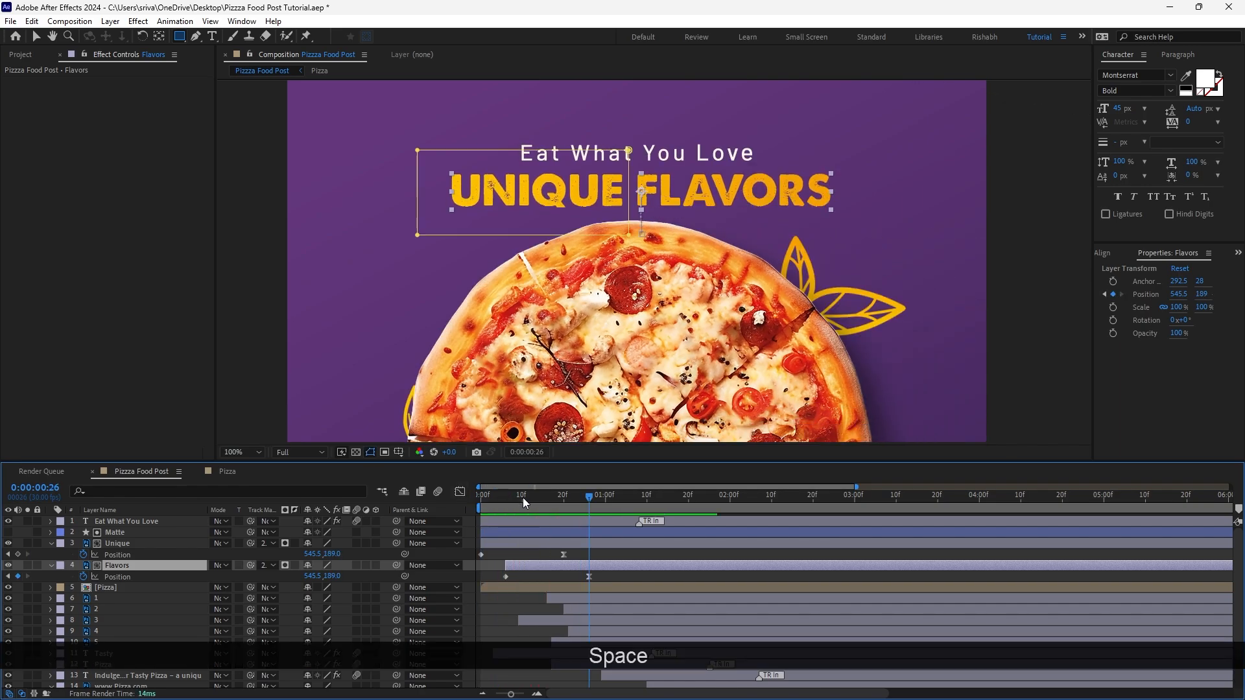
pyautogui.moveTo(523, 498); pyautogui.dragTo(530, 499)
pyautogui.moveTo(538, 569); pyautogui.dragTo(551, 566)
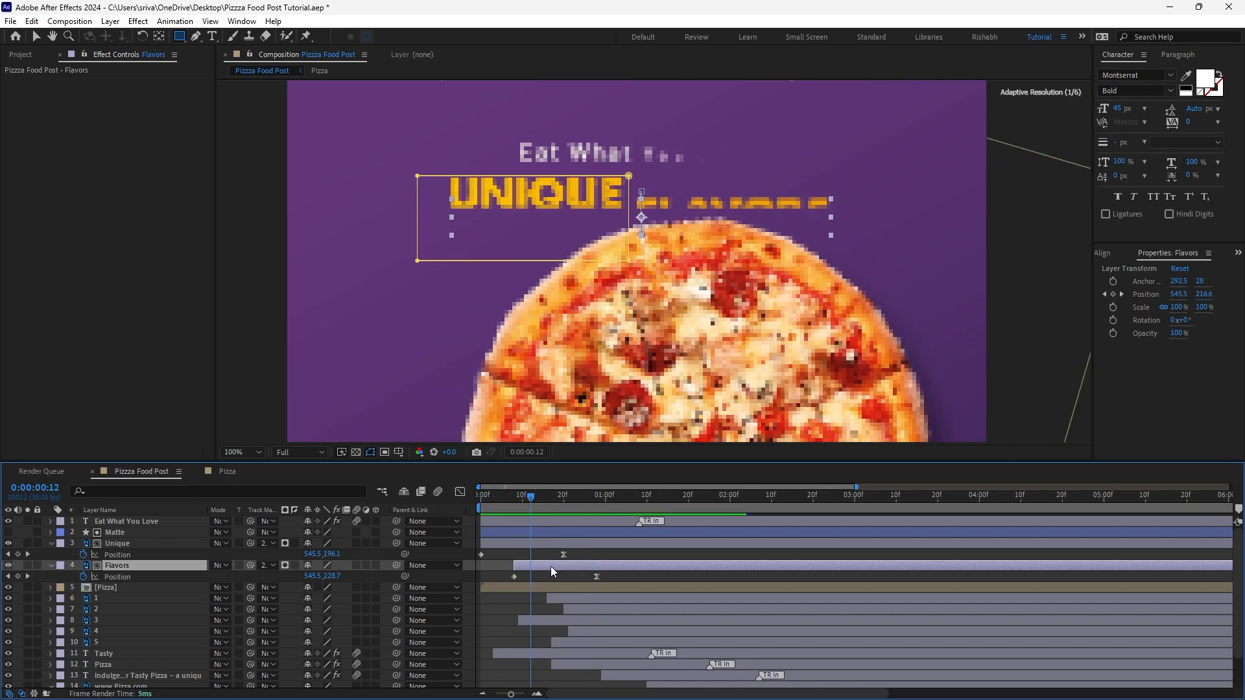
pyautogui.click(511, 497)
pyautogui.moveTo(498, 502); pyautogui.dragTo(454, 500)
pyautogui.press('space')
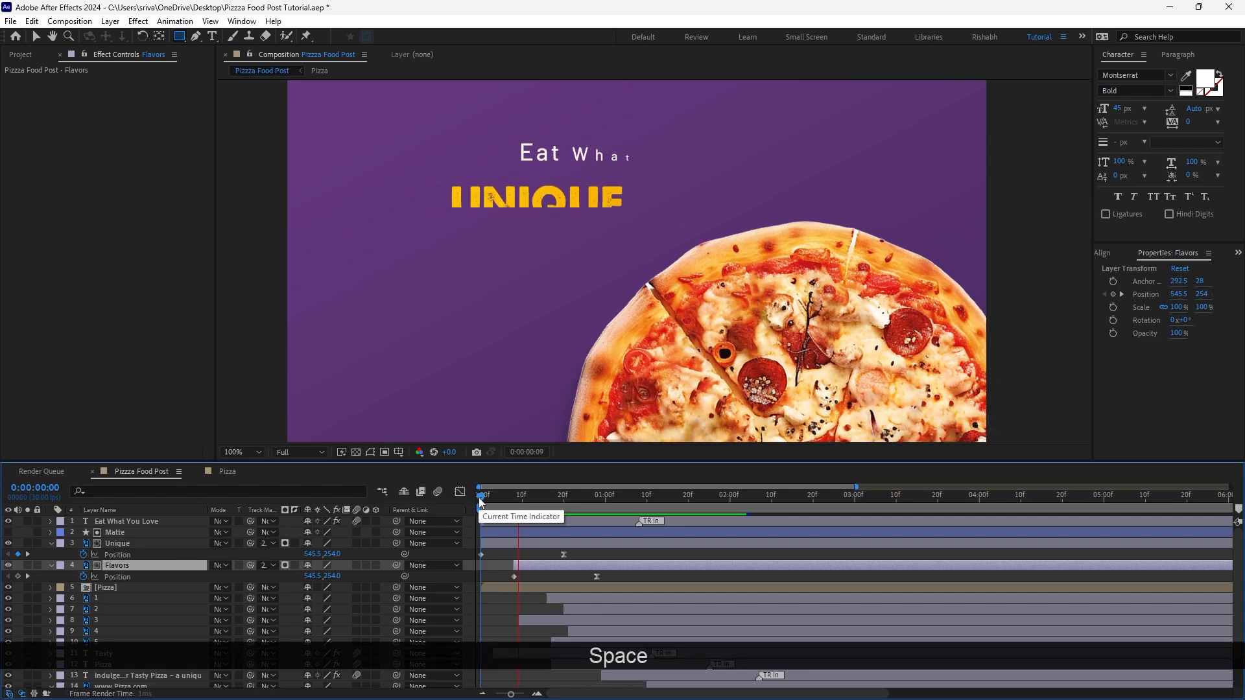
pyautogui.press('space')
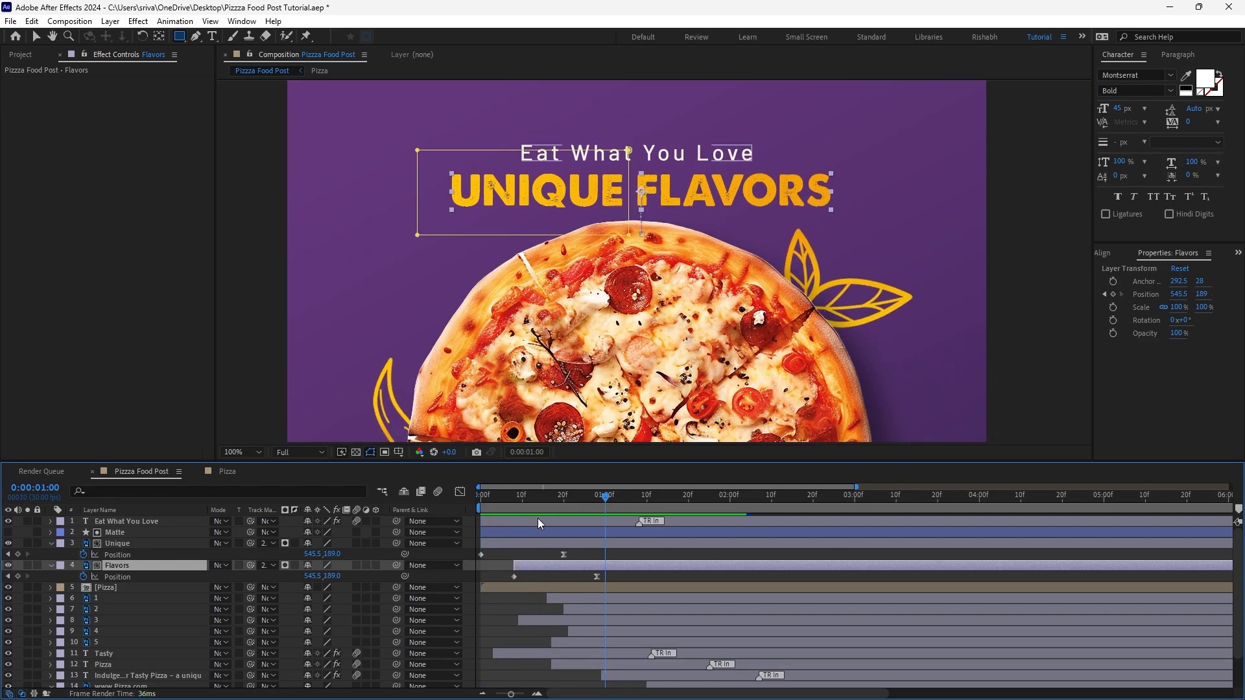
# Delay the Eat What You Love layer to start at about frame 14, preview the timing, and save the project
pyautogui.moveTo(538, 518); pyautogui.dragTo(569, 520)
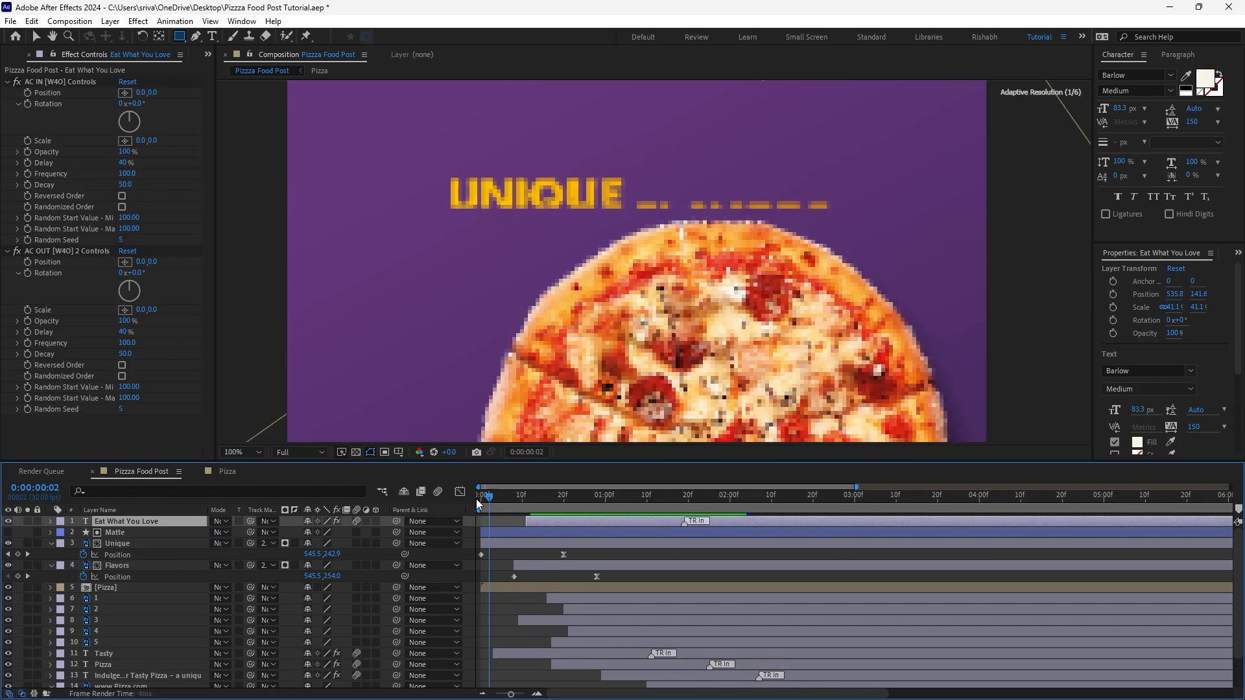
pyautogui.press('space')
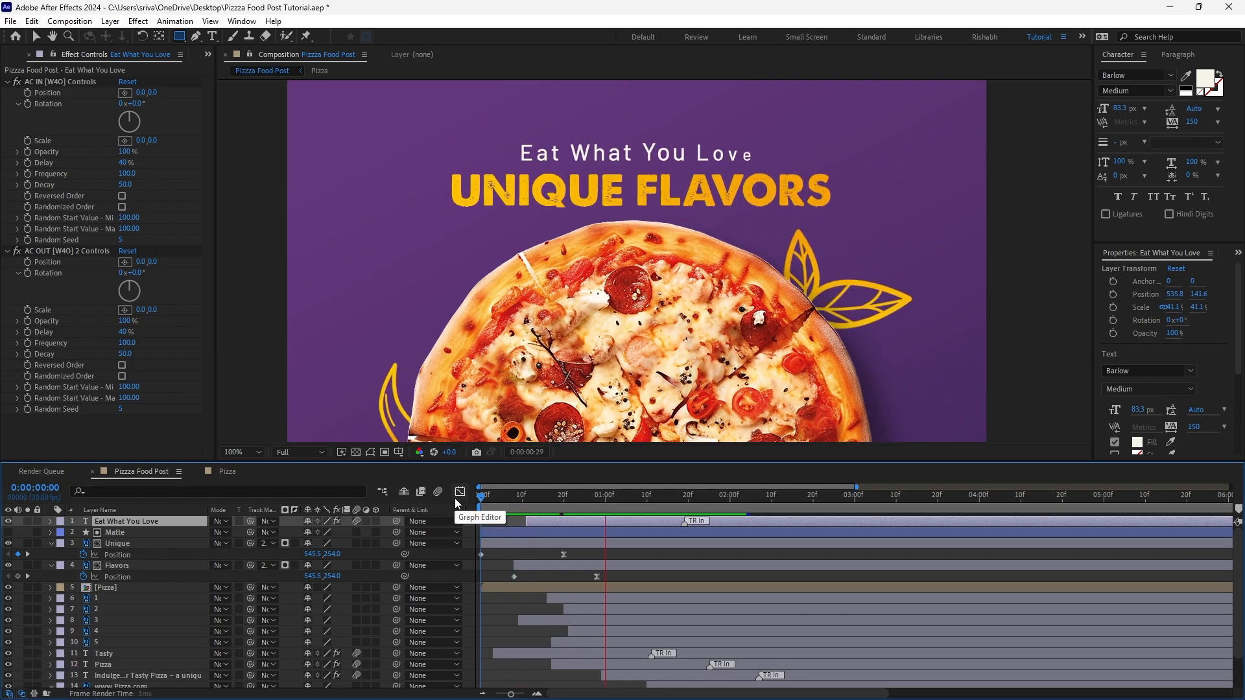
pyautogui.press('space')
pyautogui.hotkey('ctrl', 's')
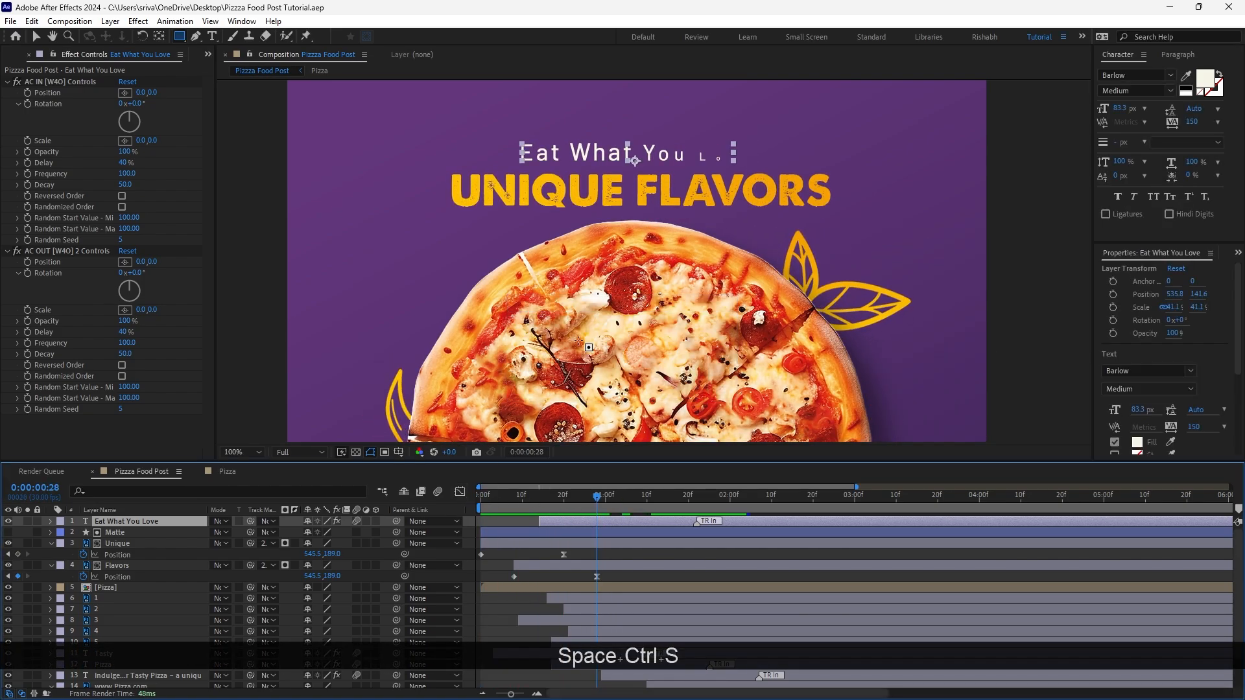
# Shift the Eat What You Love, Matte, Unique and Flavors layers together so the title animation begins at about 4.4 seconds
pyautogui.scroll(-4, 587, 299)
pyautogui.press('space')
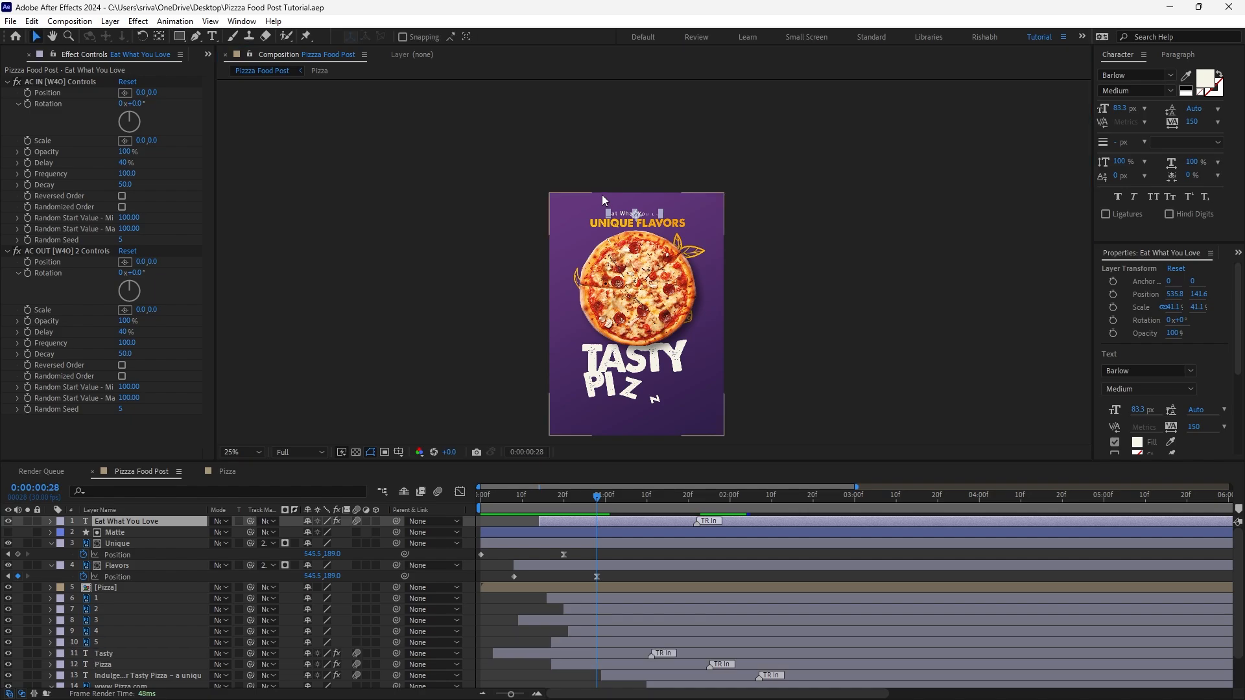
pyautogui.press('.')
pyautogui.keyDown('shift'); pyautogui.click(129, 565); pyautogui.keyUp('shift')
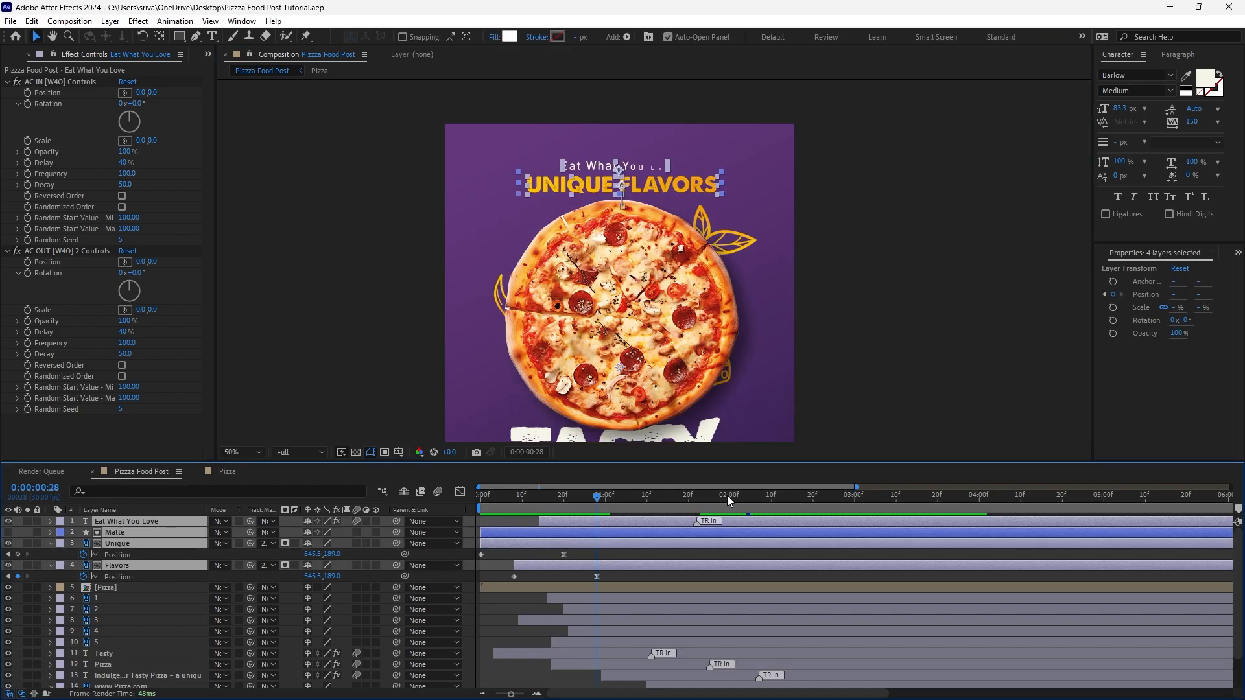
pyautogui.moveTo(726, 496); pyautogui.dragTo(1025, 518)
pyautogui.moveTo(570, 537); pyautogui.dragTo(1106, 558)
pyautogui.scroll(-3, 839, 543)
pyautogui.moveTo(538, 497); pyautogui.dragTo(478, 497)
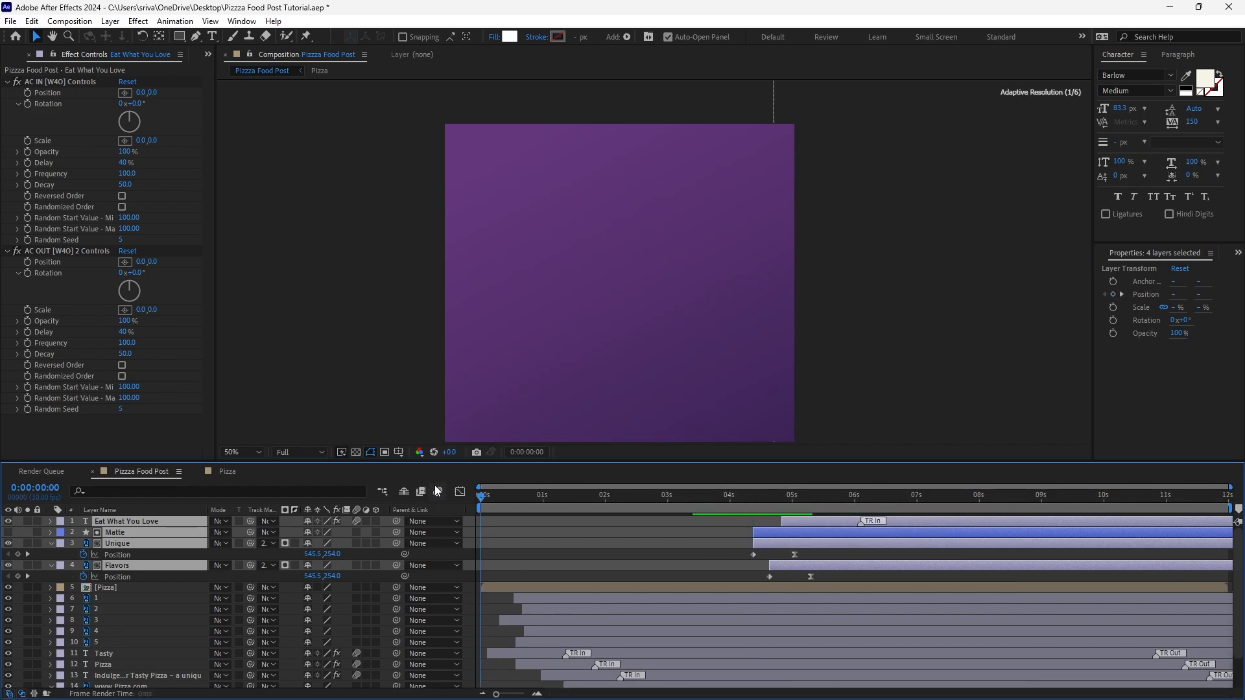
# Preview the whole animation from the start in a maximized composition view and save the project
pyautogui.press('`')
pyautogui.press('KP_0')
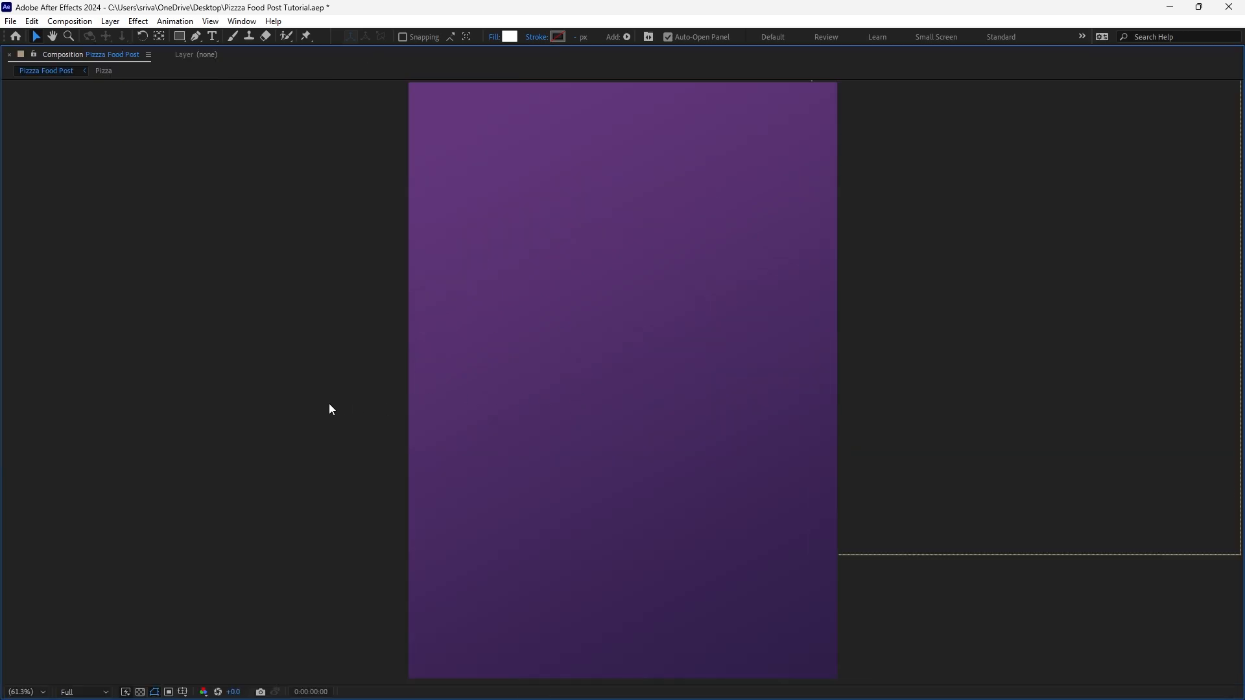
pyautogui.press('KP_0')
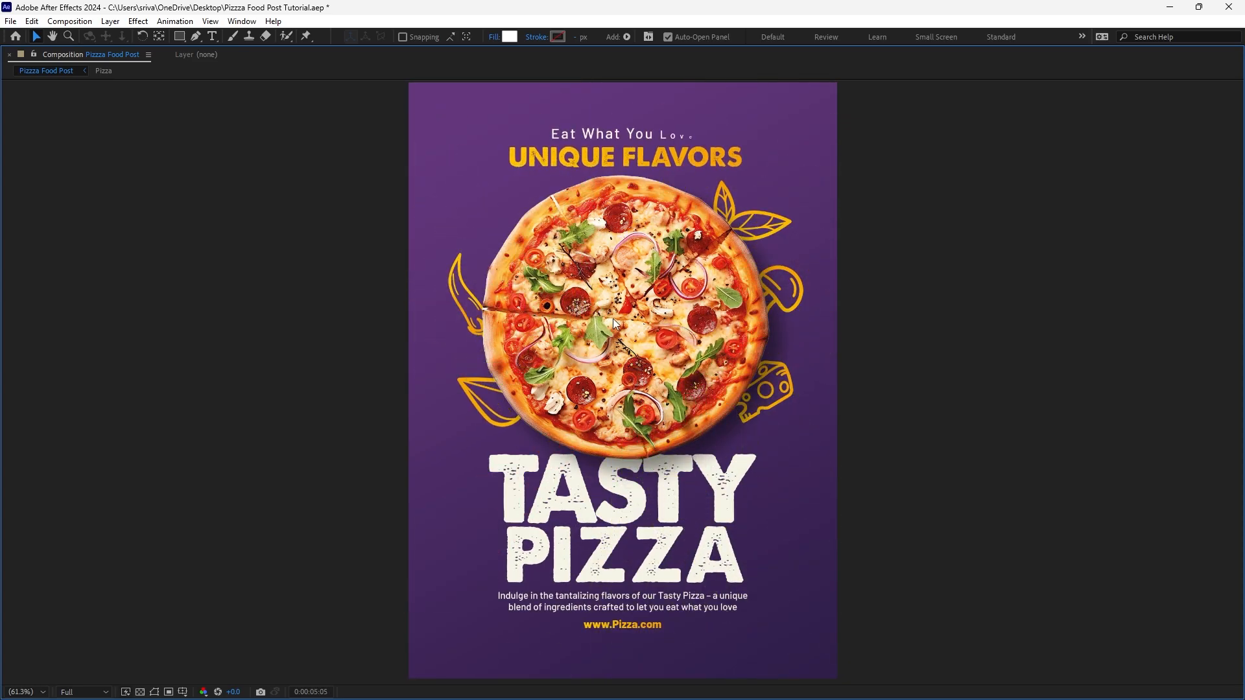
pyautogui.hotkey('ctrl', 's')
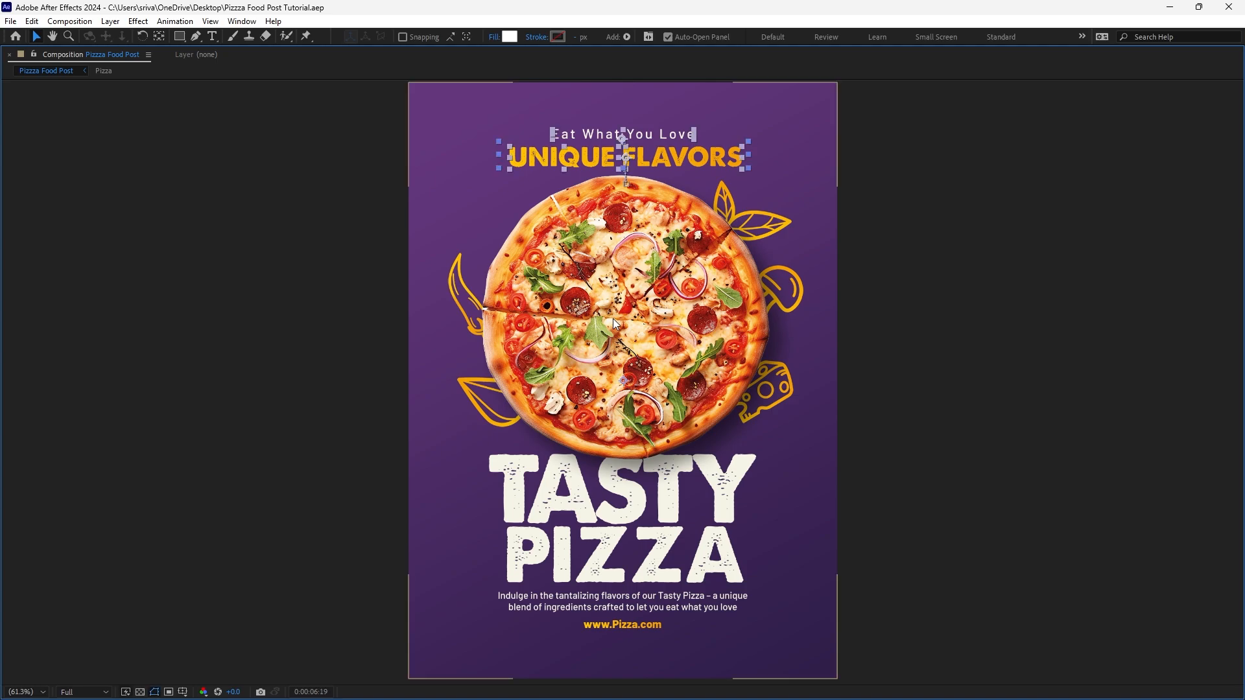